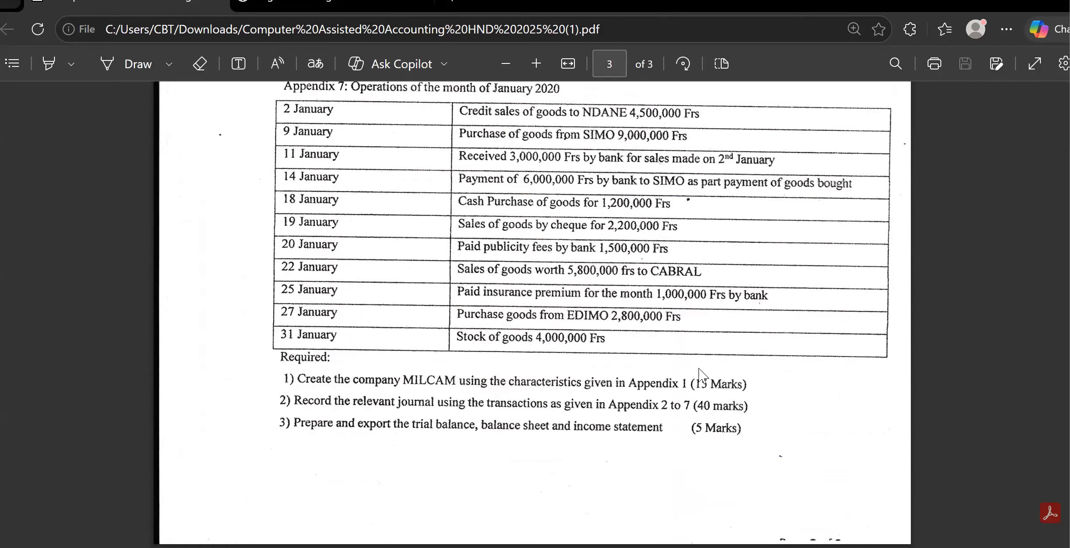
Review the exam paper's January operations, required tasks and the company identification information in Appendix 1.
{"action": "scroll", "coordinate": [699, 375], "scroll_direction": "up", "scroll_amount": 15}
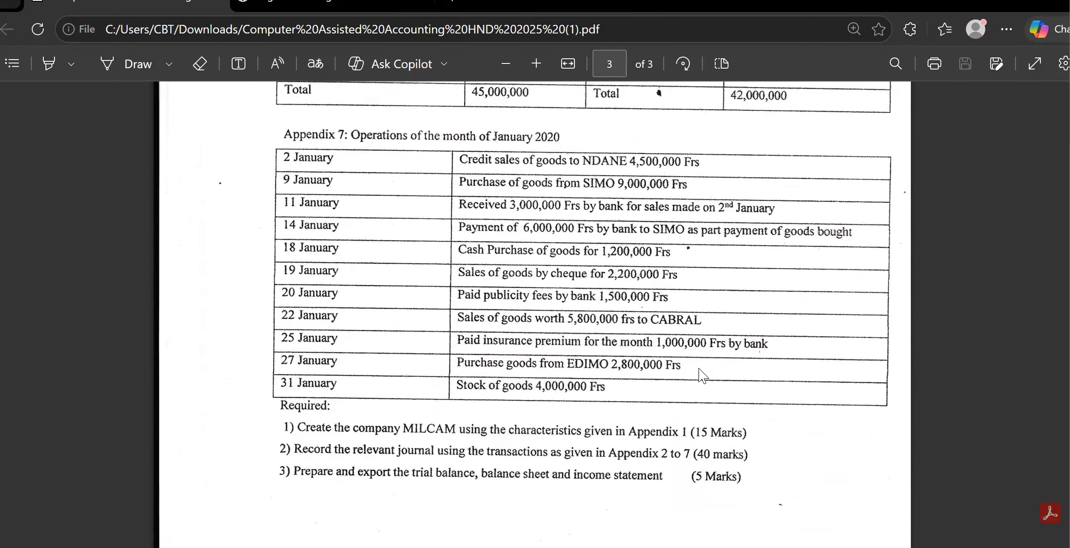
{"action": "scroll", "coordinate": [701, 376], "scroll_direction": "up", "scroll_amount": 15}
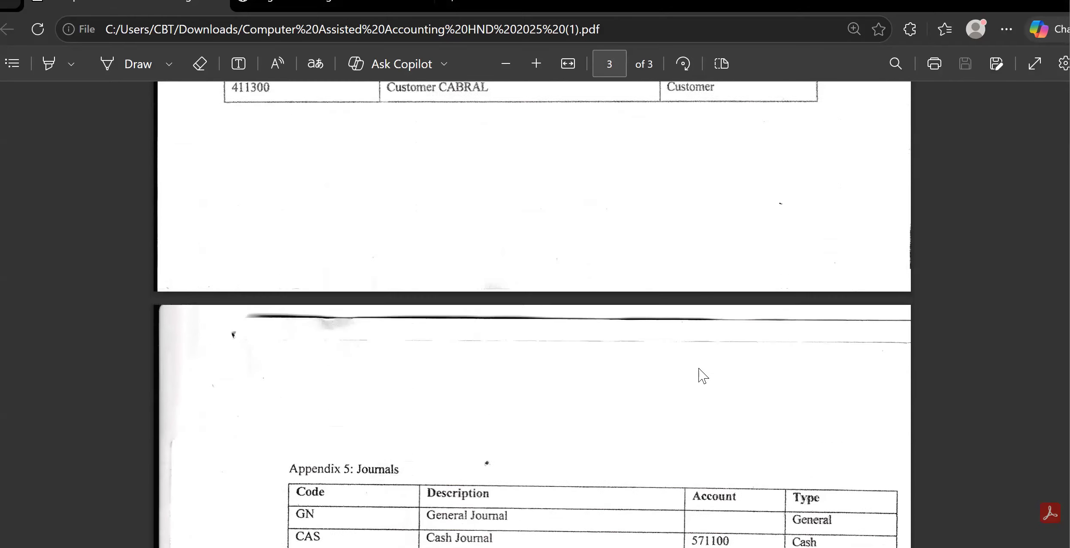
{"action": "scroll", "coordinate": [701, 376], "scroll_direction": "up", "scroll_amount": 10}
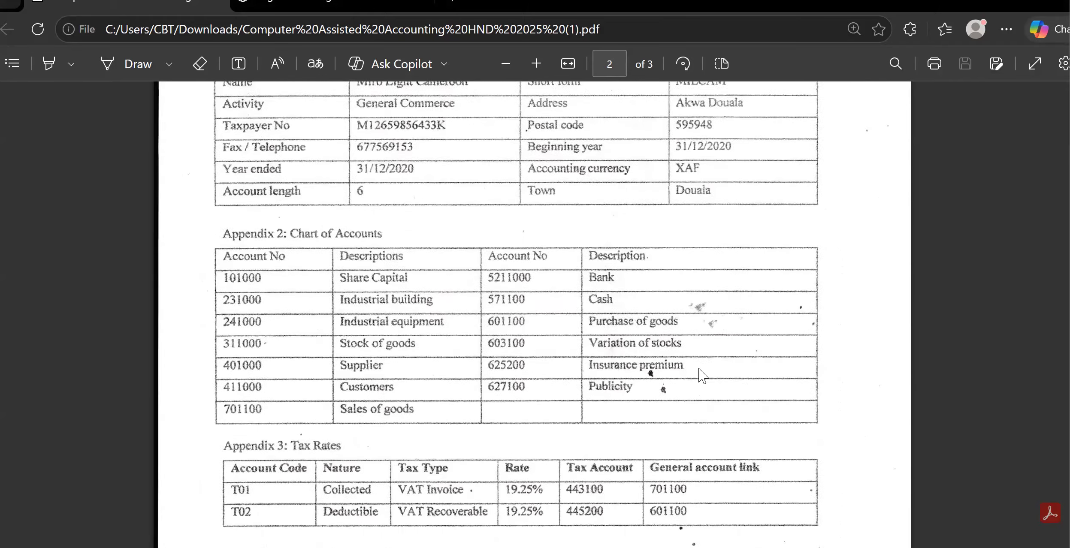
{"action": "scroll", "coordinate": [701, 375], "scroll_direction": "down", "scroll_amount": 1}
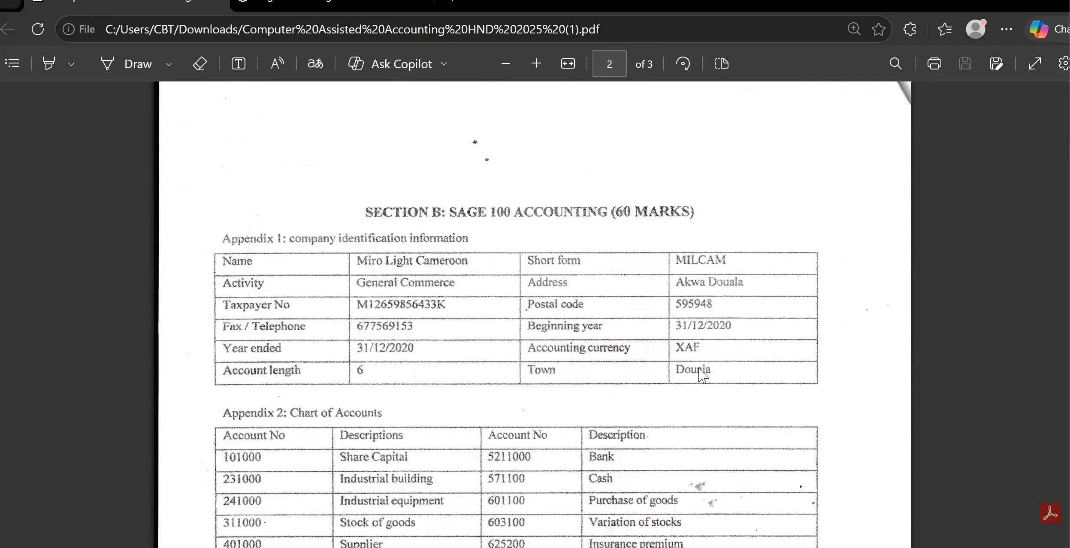
{"action": "scroll", "coordinate": [699, 369], "scroll_direction": "up", "scroll_amount": 2}
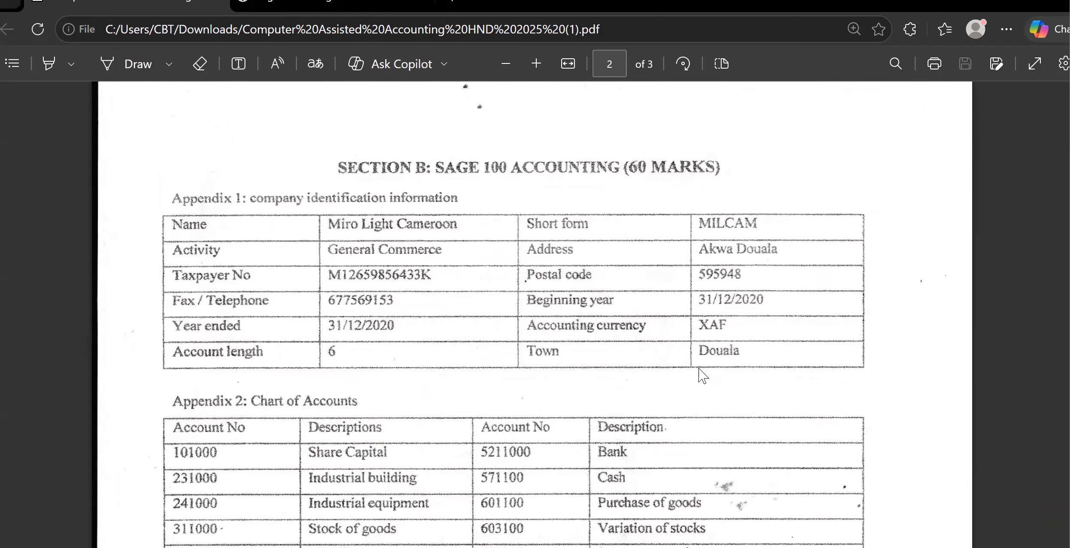
{"action": "scroll", "coordinate": [699, 369], "scroll_direction": "up", "scroll_amount": 1}
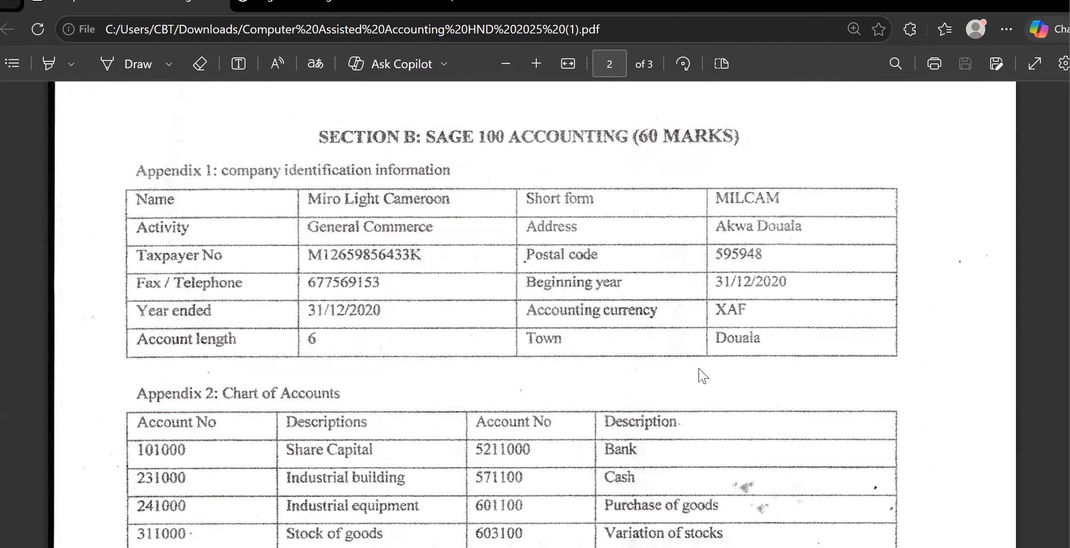
Switch to Sage 100 Accounting and start creating a new accounting file.
{"action": "left_click", "coordinate": [723, 547]}
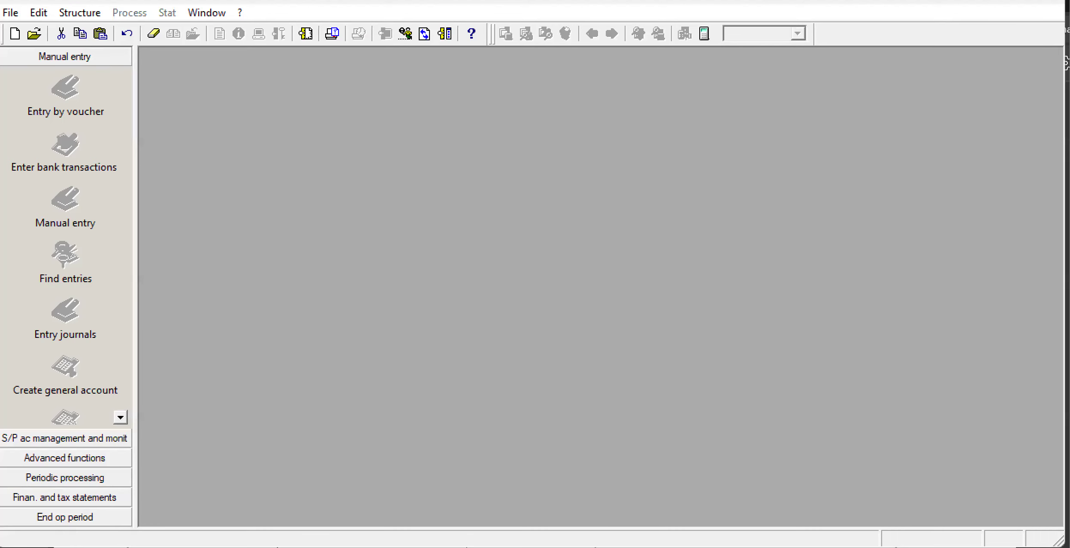
{"action": "left_click", "coordinate": [11, 13]}
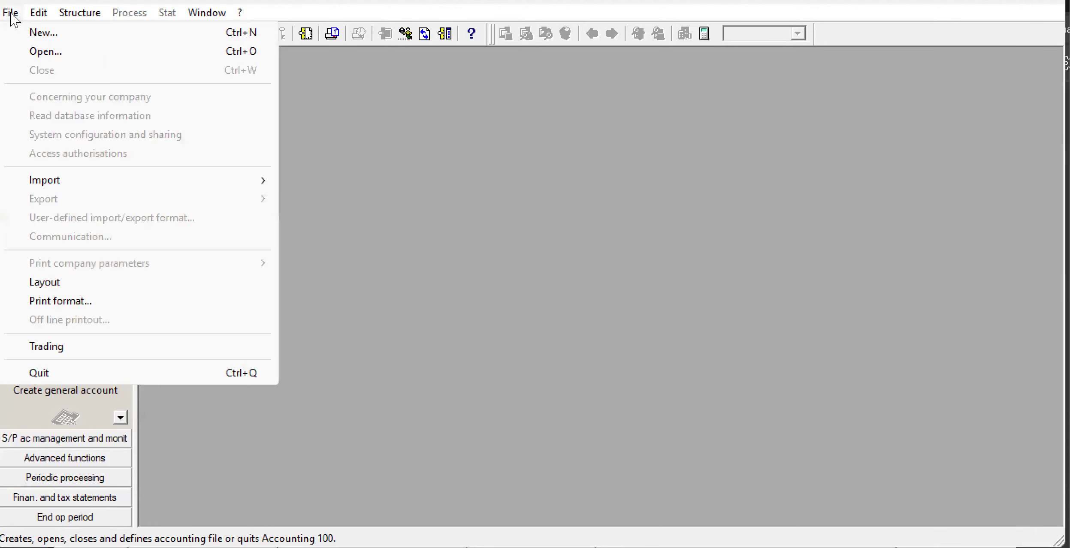
{"action": "left_click", "coordinate": [47, 33]}
Name the company MIRO LIGHT CAMEROON and continue to the company data.
{"action": "left_click", "coordinate": [484, 198]}
{"action": "key", "text": "BackSpace"}
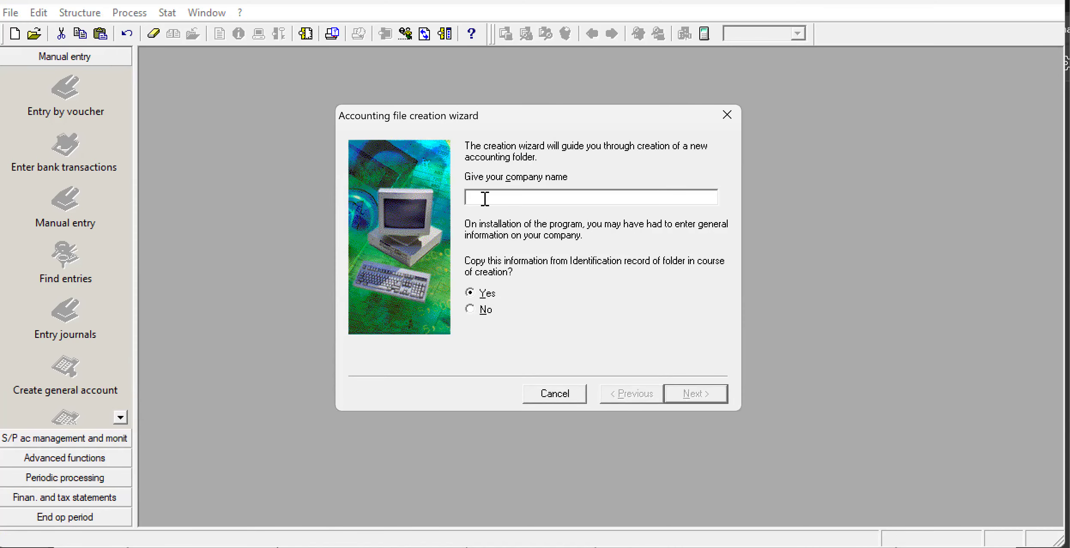
{"action": "type", "text": "MIC"}
{"action": "key", "text": "BackSpace"}
{"action": "type", "text": "RO LIGHT CAMEROON"}
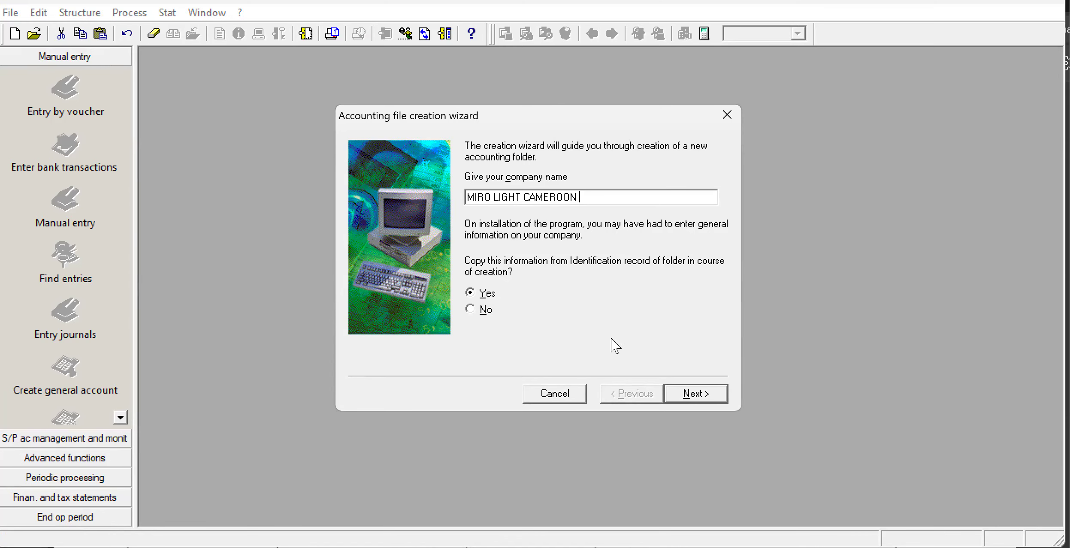
{"action": "left_click", "coordinate": [687, 391]}
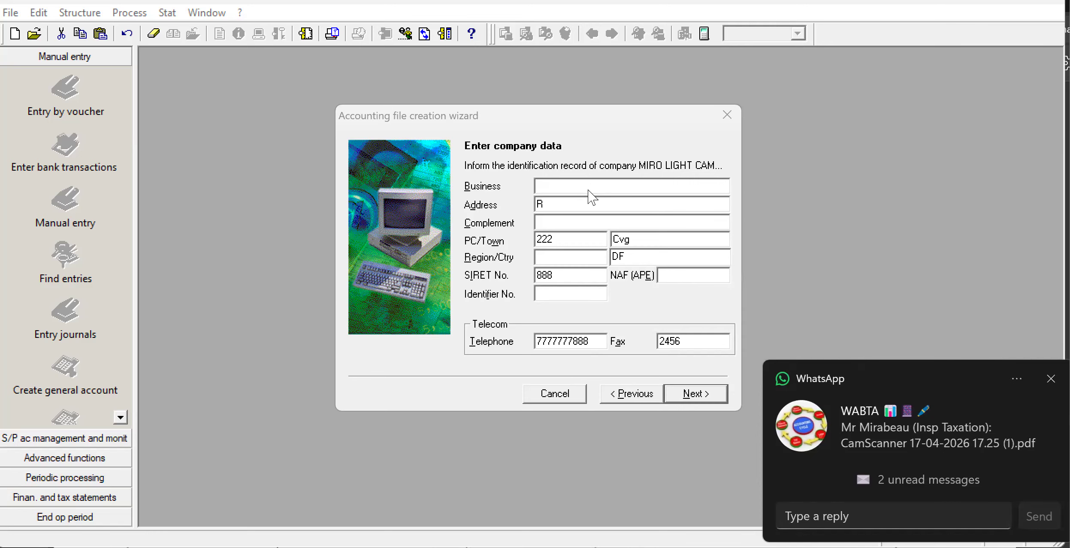
Enter MILCAM as the business and AKWA DOUALA as the company address.
{"action": "left_click", "coordinate": [548, 186]}
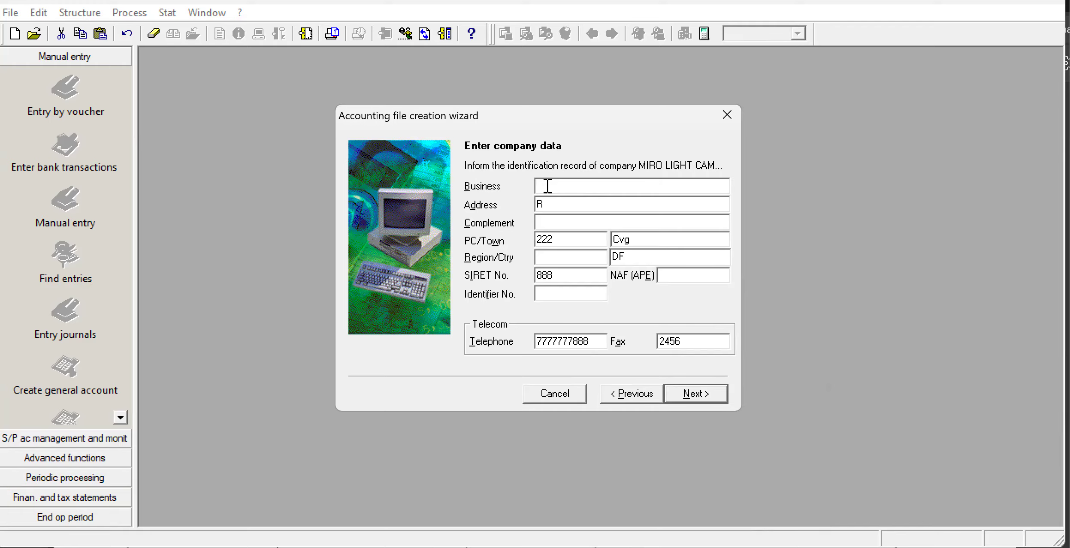
{"action": "type", "text": "MILCAM"}
{"action": "key", "text": "BackSpace"}
{"action": "type", "text": "AK"}
{"action": "type", "text": "ZW"}
{"action": "key", "text": "BackSpace"}
{"action": "key", "text": "BackSpace"}
{"action": "type", "text": "WA DOUALA"}
Replace the postal code entry with DOUALA.
{"action": "left_click", "coordinate": [596, 227]}
{"action": "left_click", "coordinate": [575, 241]}
{"action": "left_click_drag", "start_coordinate": [575, 240], "coordinate": [498, 248]}
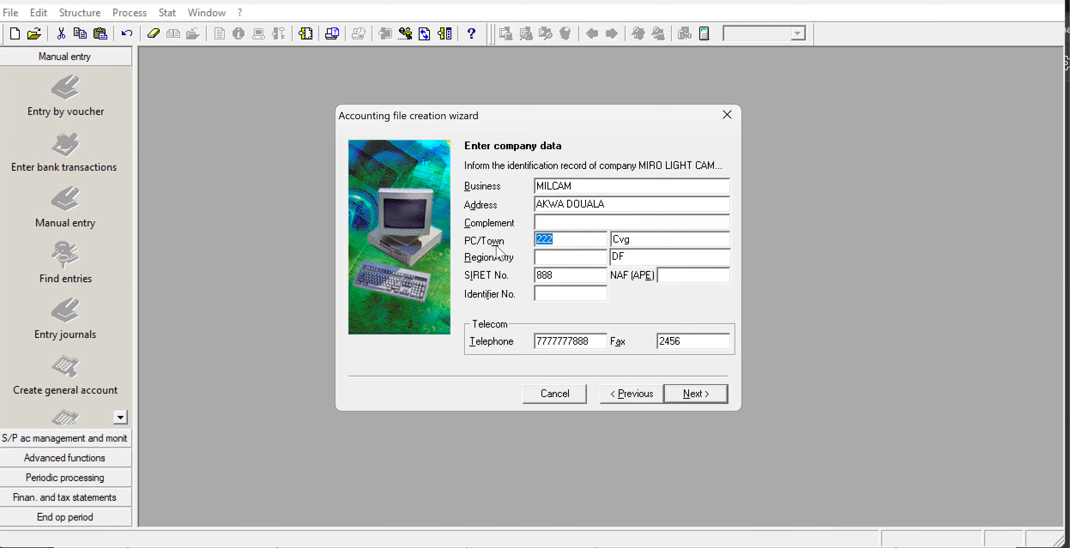
{"action": "key", "text": "BackSpace"}
{"action": "type", "text": "DOUALA"}
Enter GENERAL COMMERCE as the address complement.
{"action": "left_click", "coordinate": [545, 260]}
{"action": "left_click", "coordinate": [554, 220]}
{"action": "type", "text": "GENERAL"}
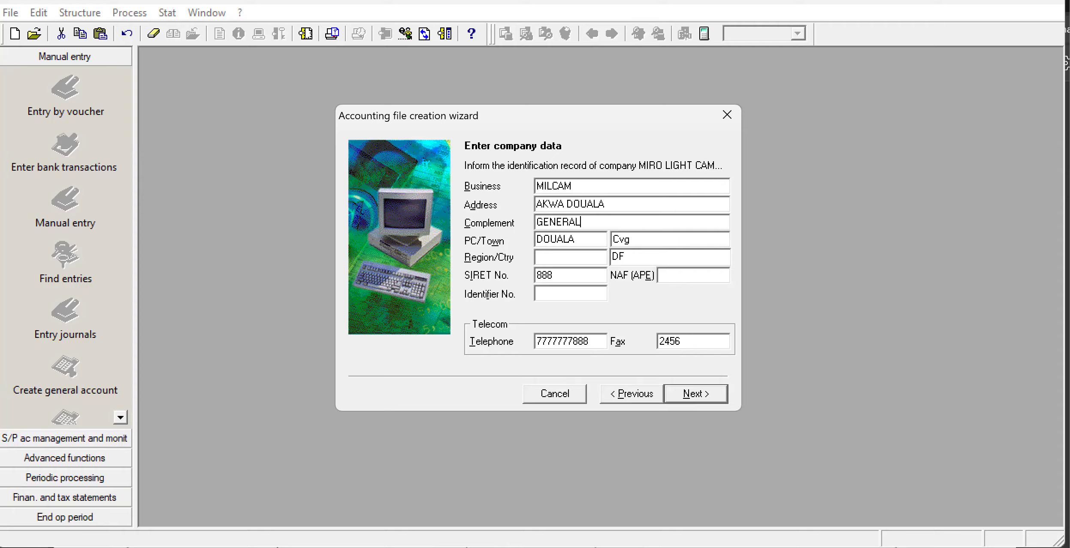
{"action": "type", "text": " COMMERCE"}
Clear the prefilled town name and SIRET number from the company data.
{"action": "key", "text": "BackSpace"}
{"action": "key", "text": "BackSpace"}
{"action": "key", "text": "BackSpace"}
{"action": "left_click", "coordinate": [551, 257]}
{"action": "left_click", "coordinate": [563, 276]}
{"action": "key", "text": "BackSpace"}
{"action": "key", "text": "BackSpace"}
{"action": "key", "text": "BackSpace"}
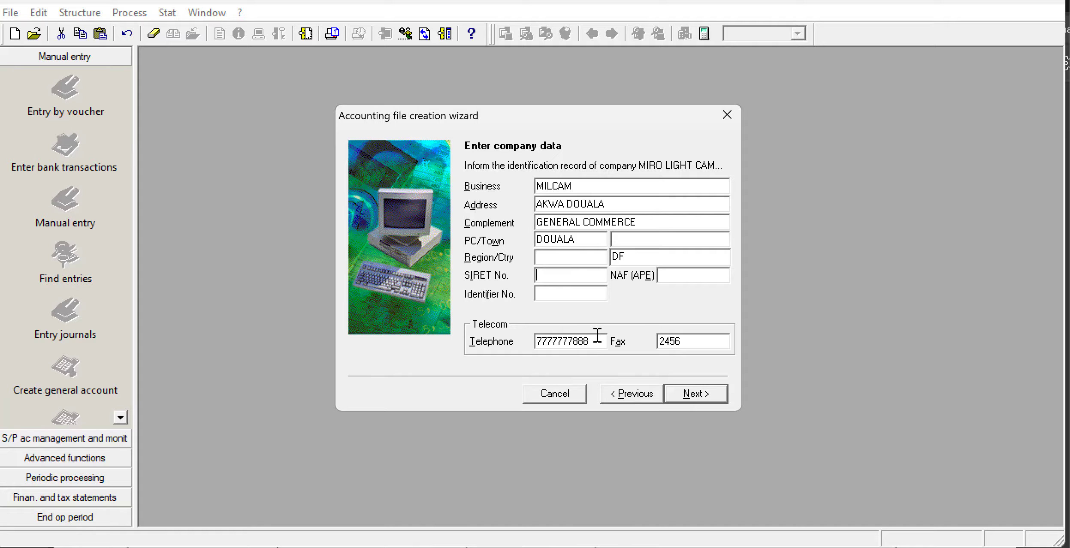
Replace the telephone number with the company's number from Appendix 1 and clear the fax number.
{"action": "left_click_drag", "start_coordinate": [597, 335], "coordinate": [494, 360]}
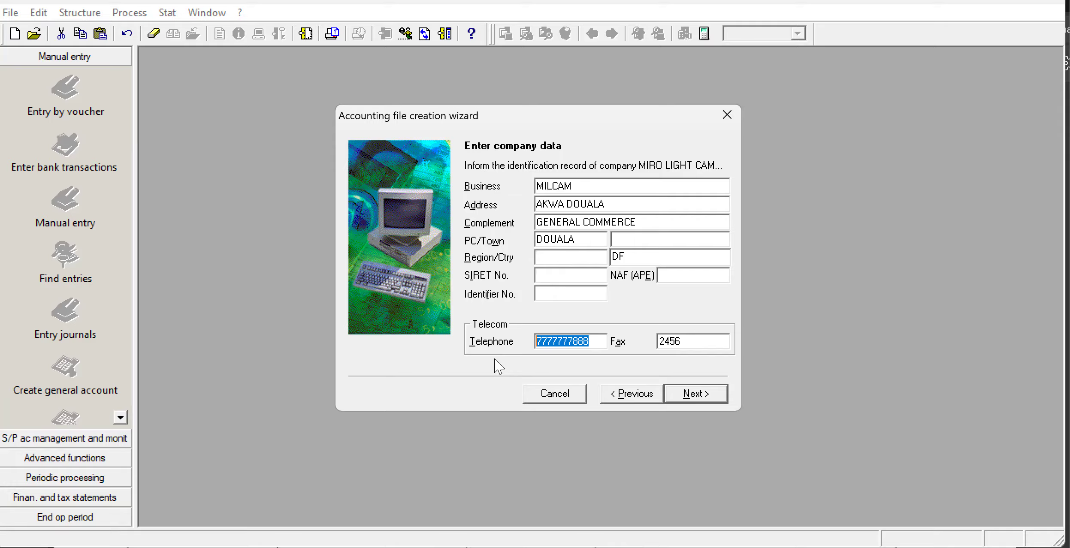
{"action": "type", "text": "6"}
{"action": "key", "text": "BackSpace"}
{"action": "type", "text": "788"}
{"action": "key", "text": "BackSpace"}
{"action": "key", "text": "BackSpace"}
{"action": "key", "text": "BackSpace"}
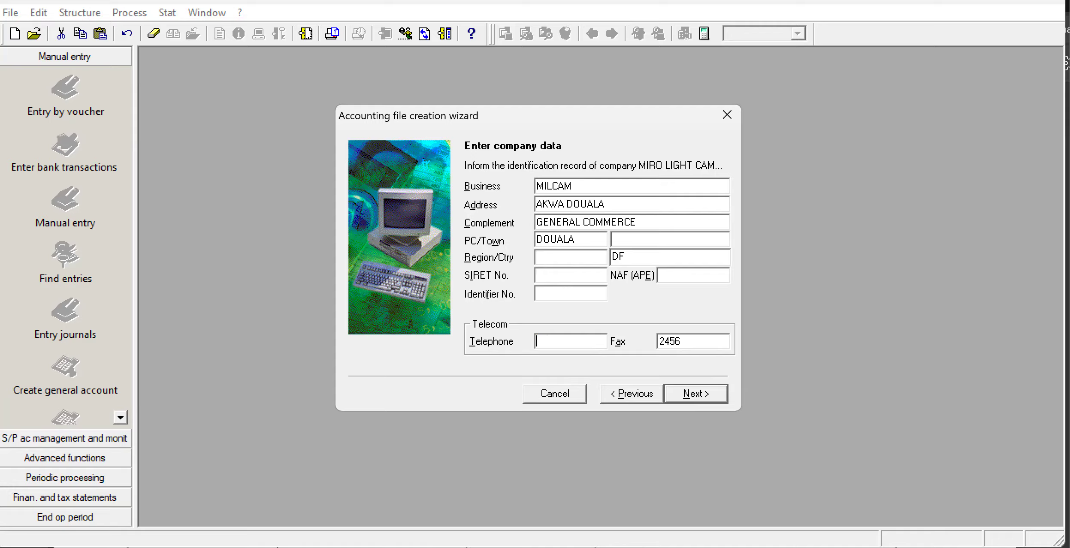
{"action": "key", "text": "Tab"}
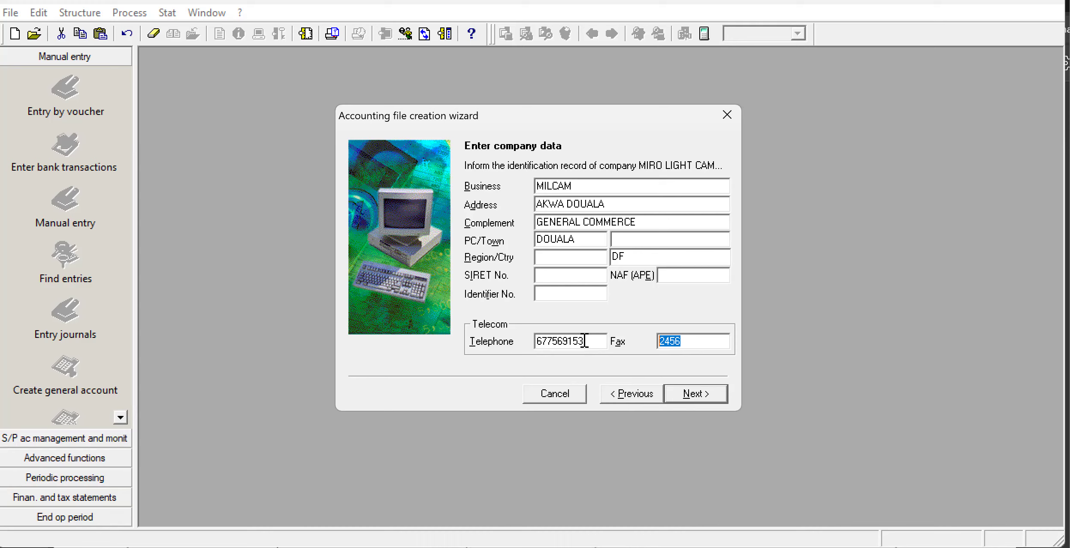
{"action": "key", "text": "BackSpace"}
Enter the company's taxpayer number as the identifier number and continue to the operating period.
{"action": "left_click", "coordinate": [544, 292]}
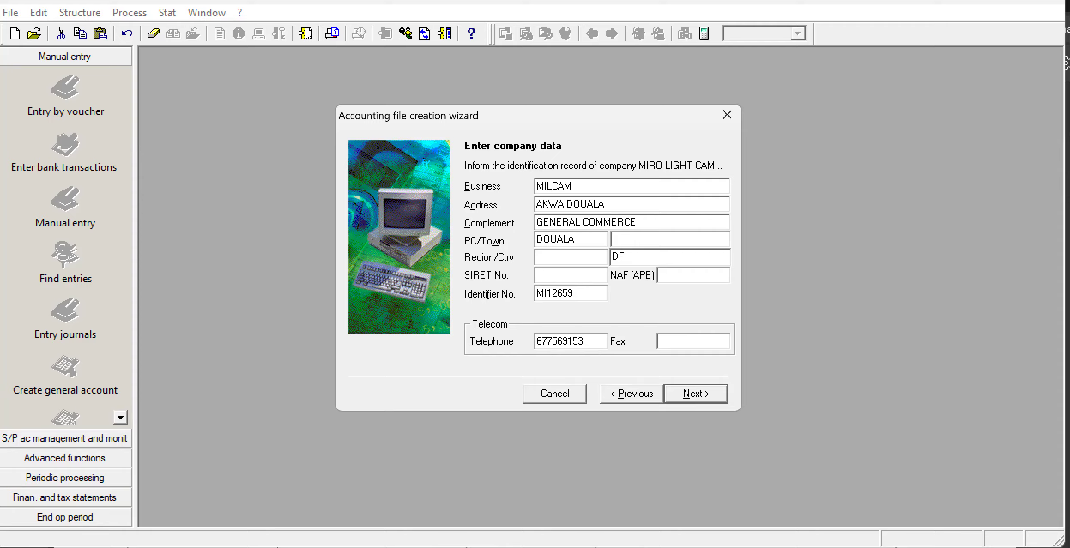
{"action": "left_click", "coordinate": [695, 394]}
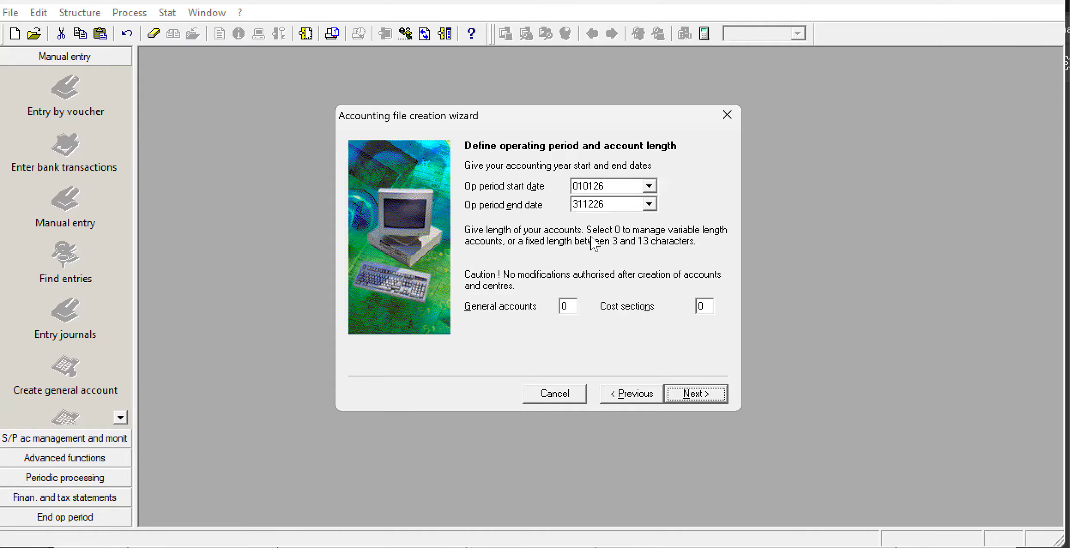
Set the operating period from 010120 to 311220 and the general account length to 6, and continue.
{"action": "left_click", "coordinate": [617, 186]}
{"action": "key", "text": "BackSpace"}
{"action": "type", "text": "0"}
{"action": "left_click", "coordinate": [607, 205]}
{"action": "key", "text": "BackSpace"}
{"action": "type", "text": "0"}
{"action": "left_click_drag", "start_coordinate": [568, 302], "coordinate": [561, 306]}
{"action": "type", "text": "6"}
{"action": "left_click", "coordinate": [693, 393]}
Choose a reporting currency other than the euro, specify FCFA and continue.
{"action": "left_click", "coordinate": [481, 220]}
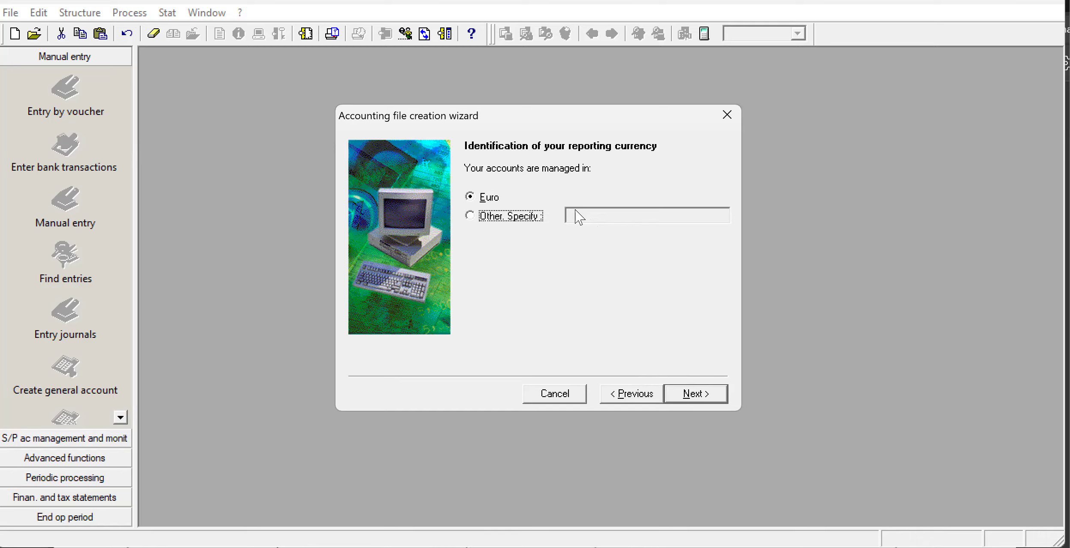
{"action": "left_click", "coordinate": [473, 218]}
{"action": "left_click", "coordinate": [604, 219]}
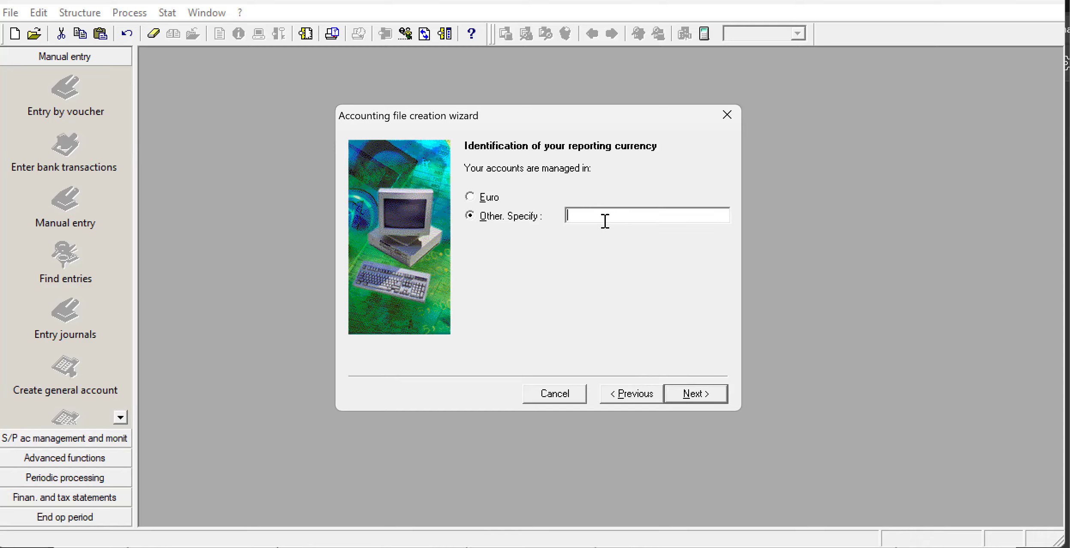
{"action": "type", "text": "FCFA"}
{"action": "left_click", "coordinate": [704, 395]}
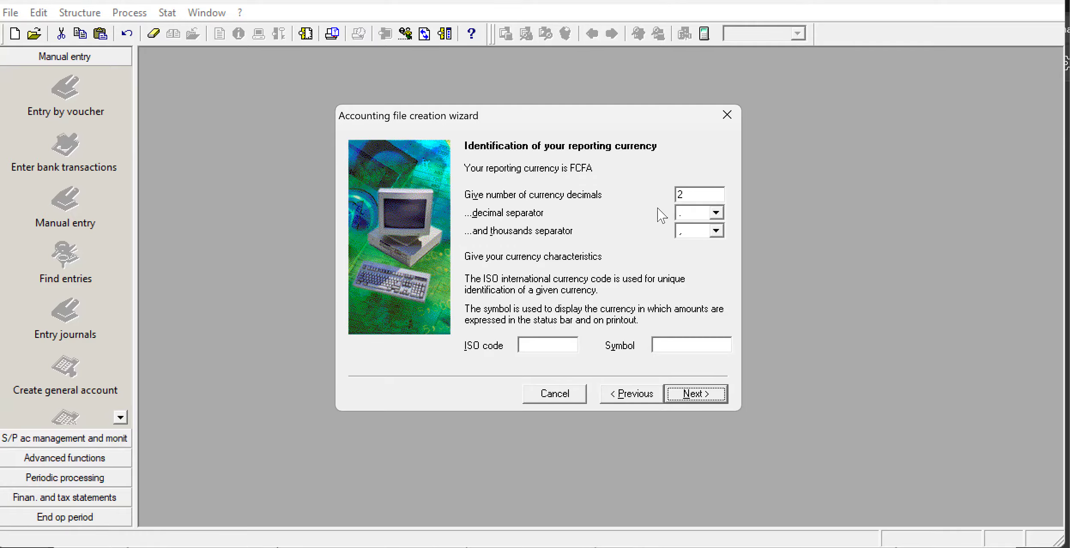
Set the reporting currency's ISO code to XAF and continue.
{"action": "left_click", "coordinate": [561, 344]}
{"action": "type", "text": "XAF"}
{"action": "left_click", "coordinate": [703, 396]}
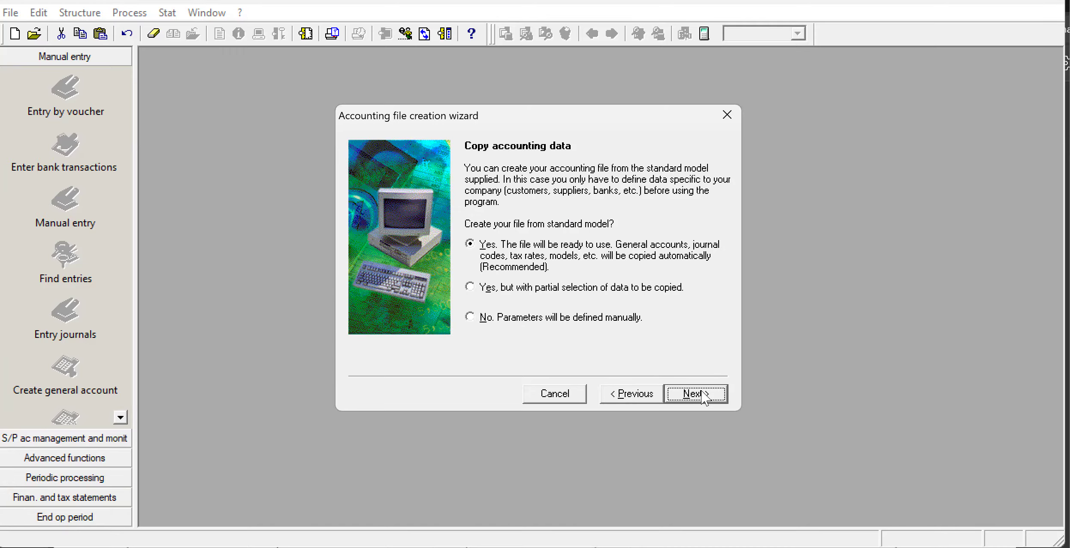
Choose to define the parameters manually instead of using the standard model, and browse for the accounting file's storage location.
{"action": "left_click", "coordinate": [471, 319]}
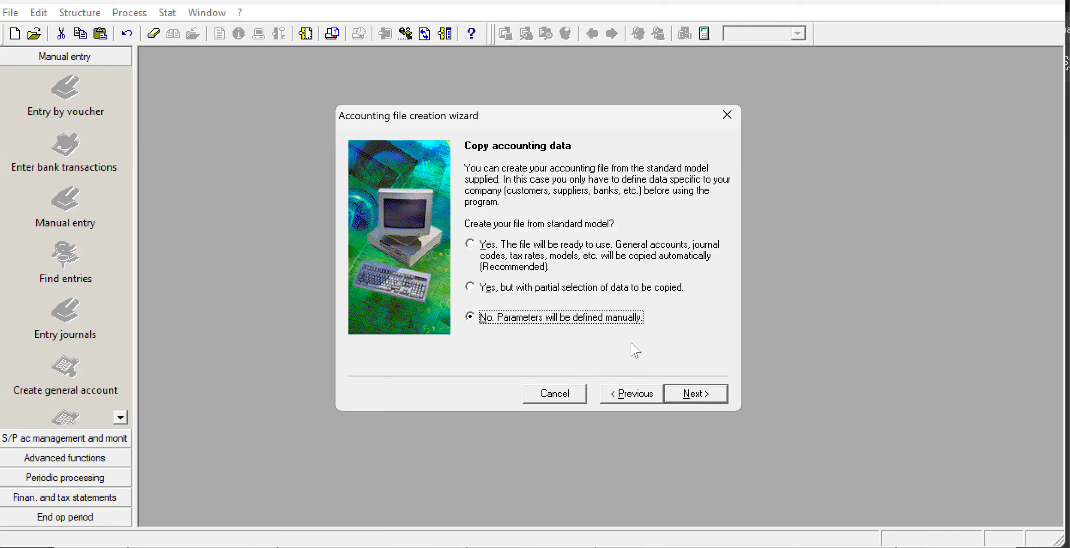
{"action": "left_click", "coordinate": [703, 394]}
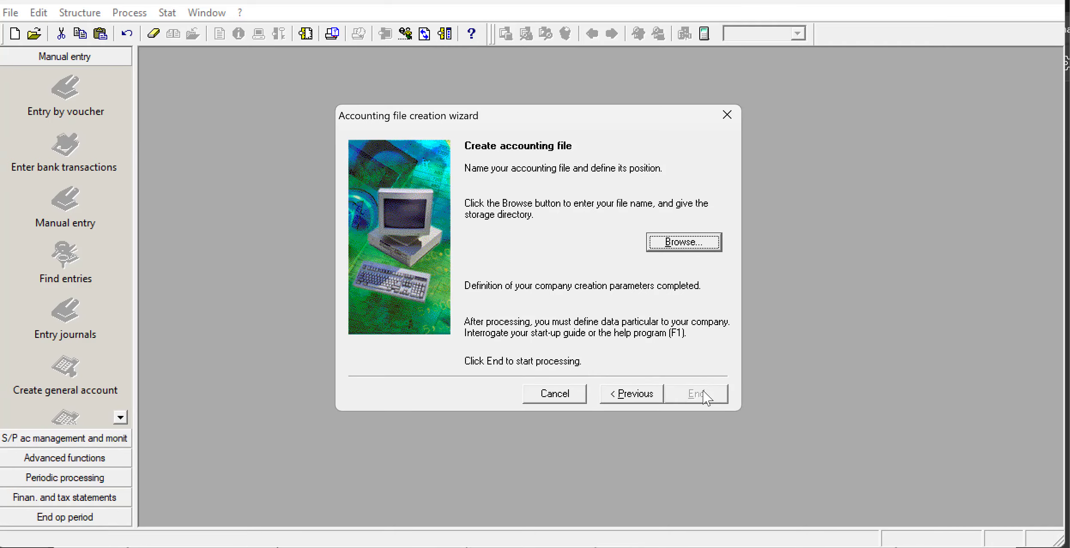
{"action": "left_click", "coordinate": [682, 244]}
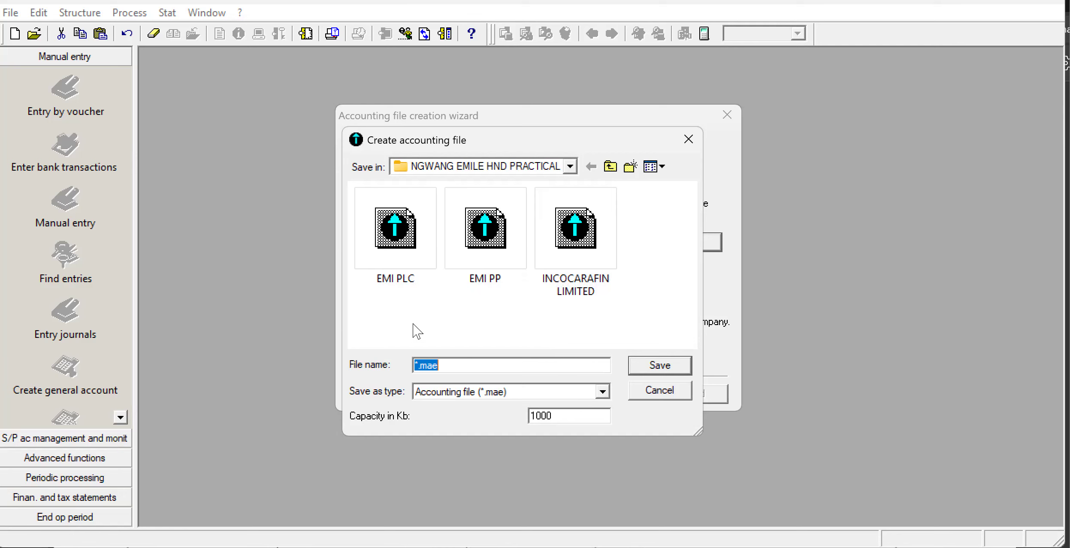
Switch to the Windows desktop and create a new folder there.
{"action": "key", "text": "super+d"}
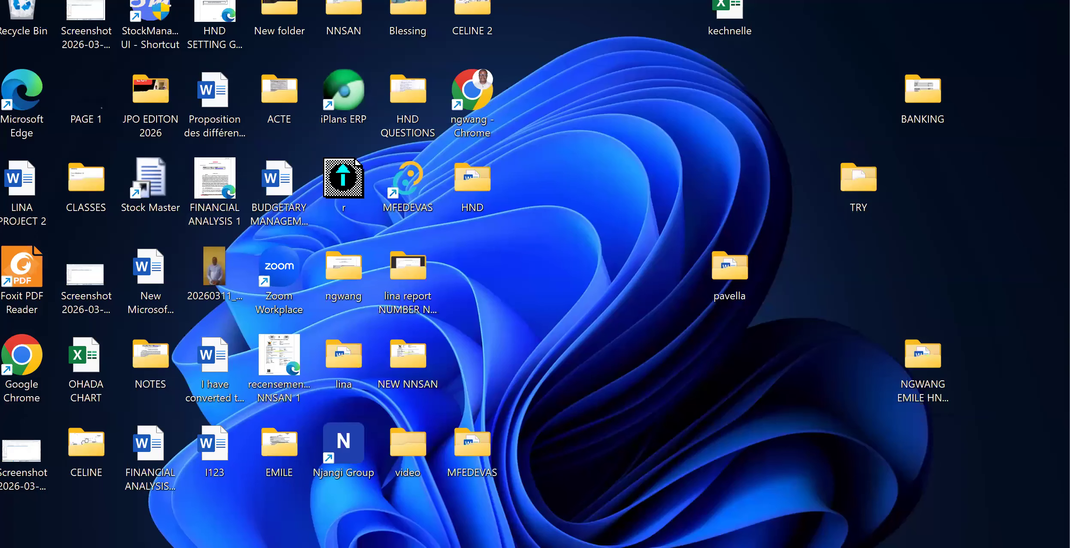
{"action": "right_click", "coordinate": [681, 405]}
{"action": "mouse_move", "coordinate": [812, 243]}
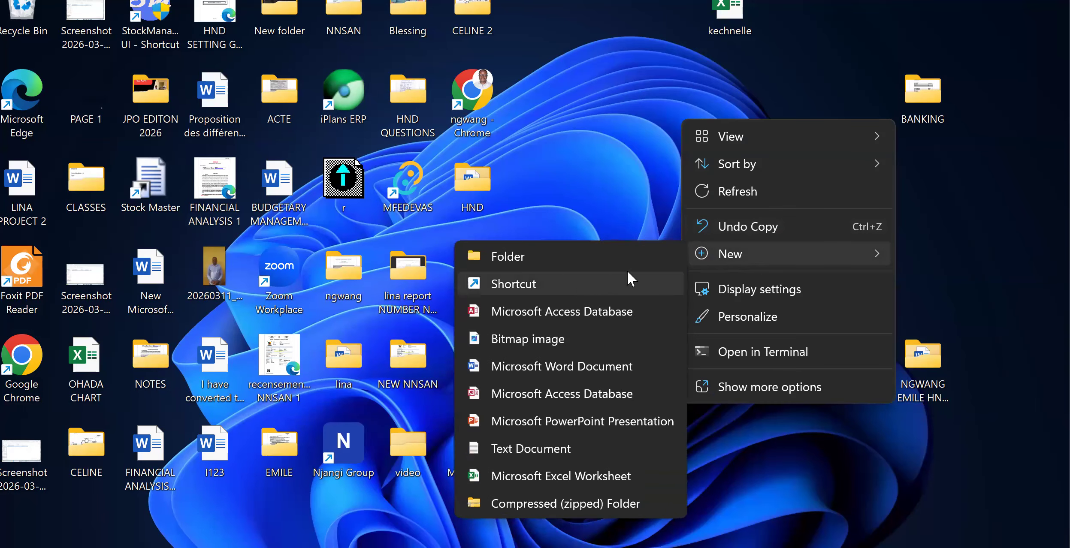
{"action": "left_click", "coordinate": [560, 255]}
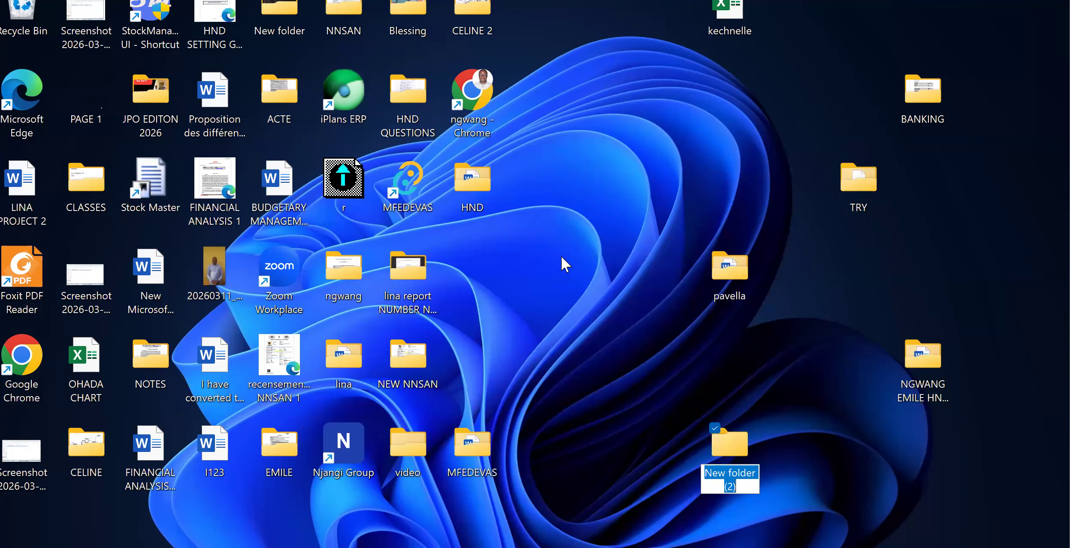
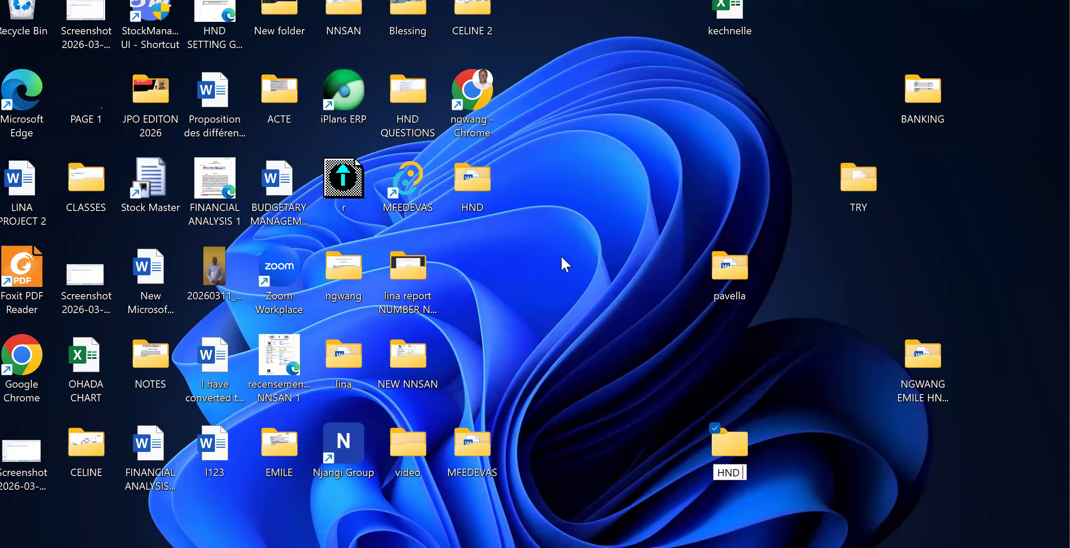
Try to name the new desktop folder with the owner's surname, and decline merging it with the existing folder.
{"action": "key", "text": "BackSpace"}
{"action": "key", "text": "BackSpace"}
{"action": "key", "text": "BackSpace"}
{"action": "key", "text": "BackSpace"}
{"action": "key", "text": "BackSpace"}
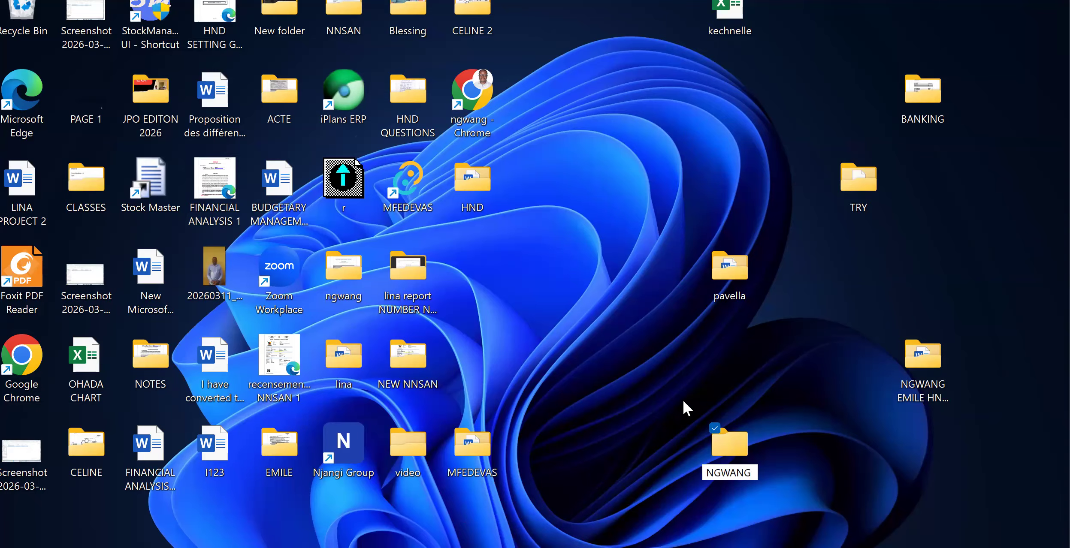
{"action": "key", "text": "Return"}
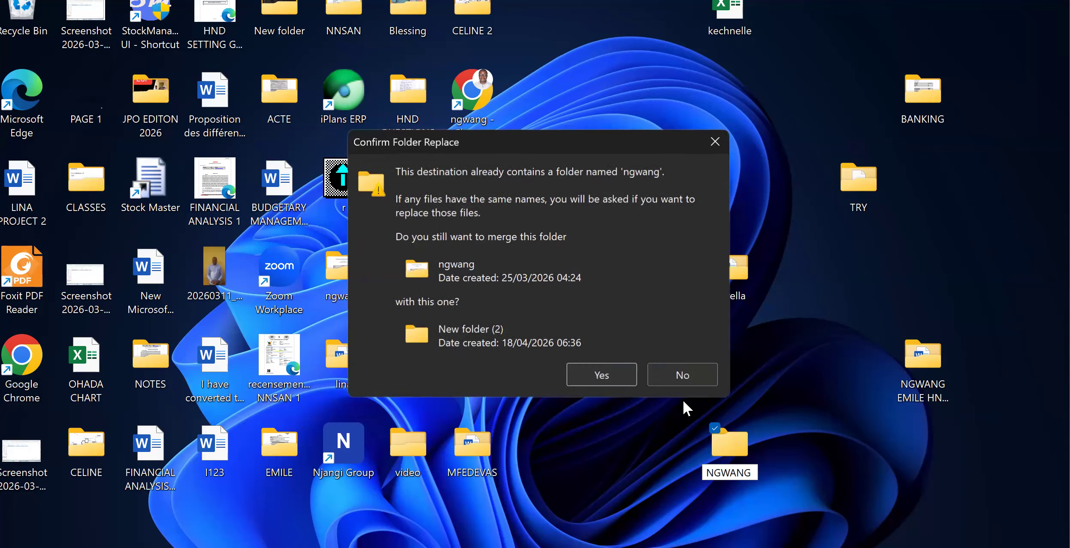
{"action": "left_click", "coordinate": [669, 369]}
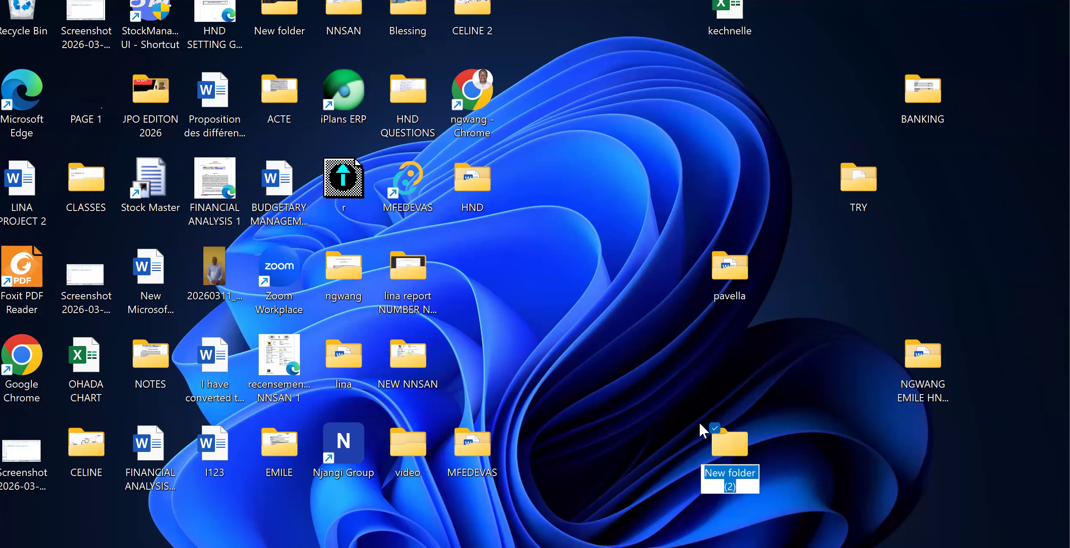
{"action": "type", "text": "EMIK"}
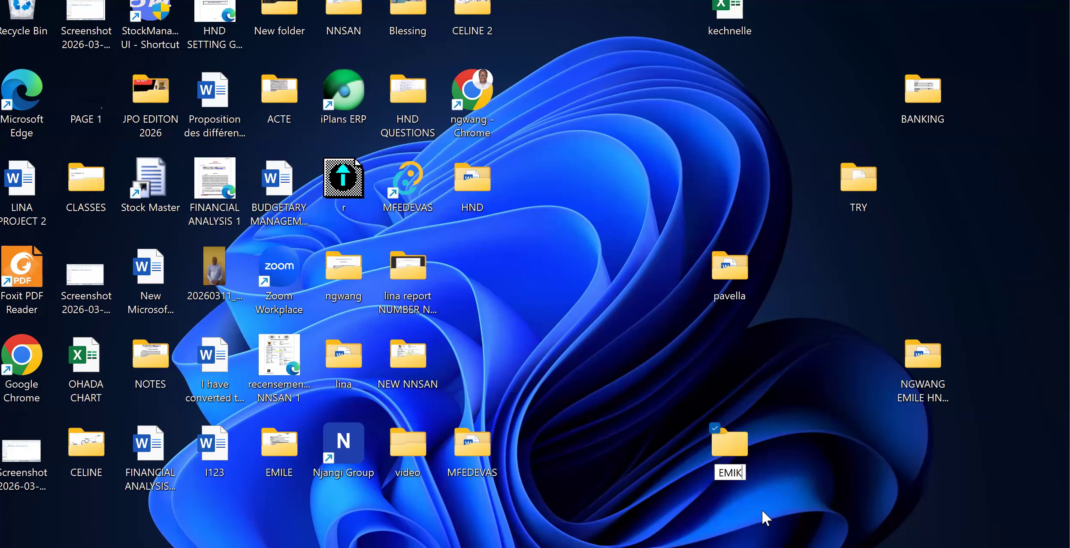
{"action": "key", "text": "BackSpace"}
{"action": "type", "text": "l"}
{"action": "key", "text": "BackSpace"}
{"action": "key", "text": "BackSpace"}
{"action": "key", "text": "BackSpace"}
{"action": "key", "text": "BackSpace"}
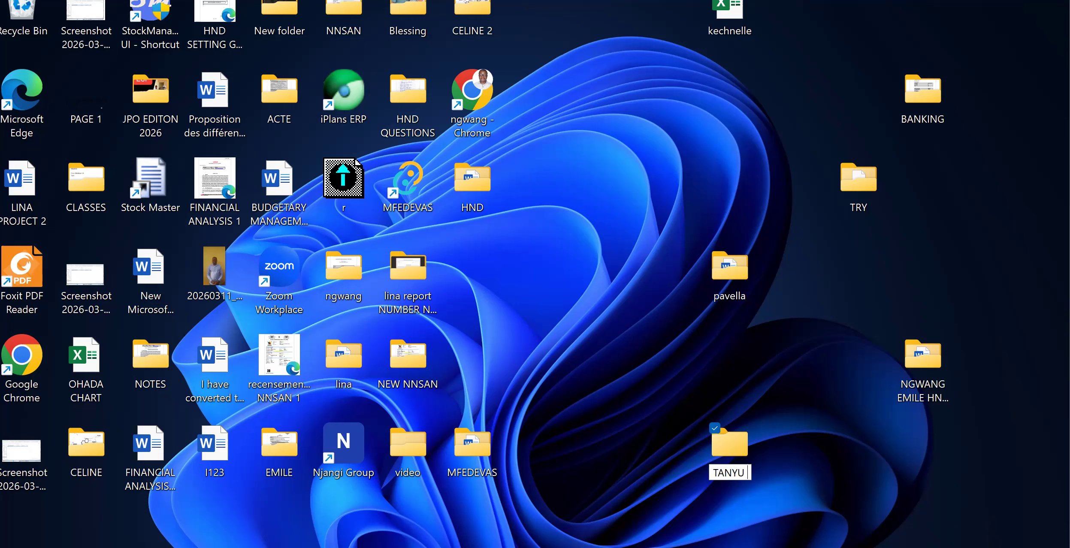
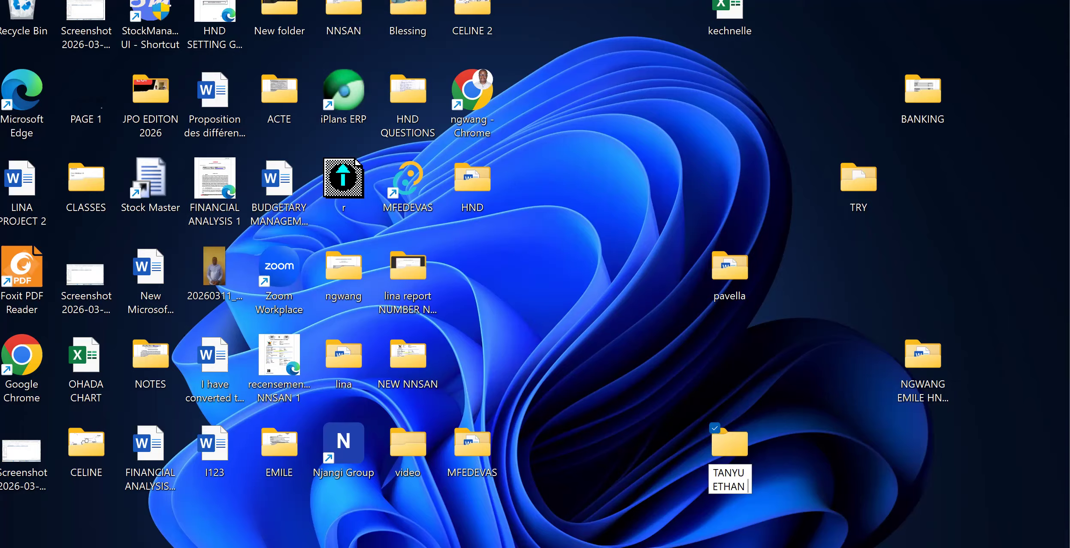
Name the new desktop folder with the person's full name.
{"action": "key", "text": "Return"}
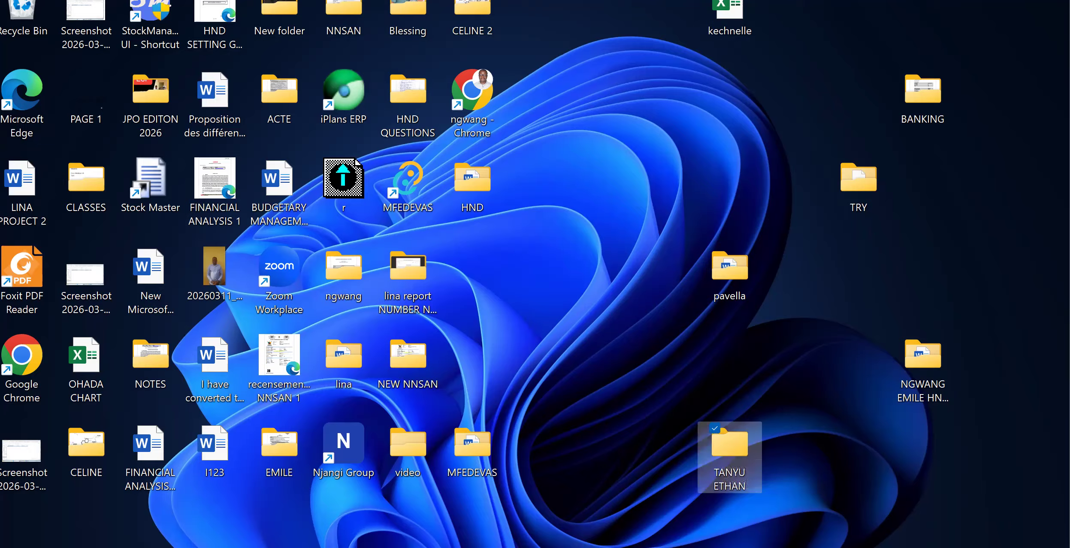
Switch back to Sage 100 Accounting and choose the newly named desktop folder as the accounting file's save location.
{"action": "left_click", "coordinate": [686, 547]}
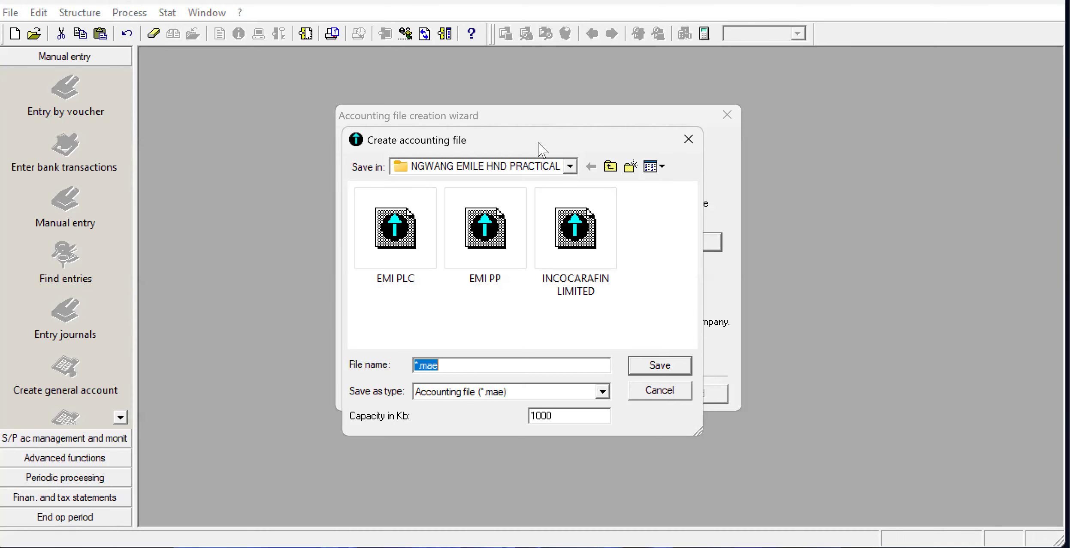
{"action": "left_click", "coordinate": [570, 167]}
{"action": "left_click", "coordinate": [571, 168]}
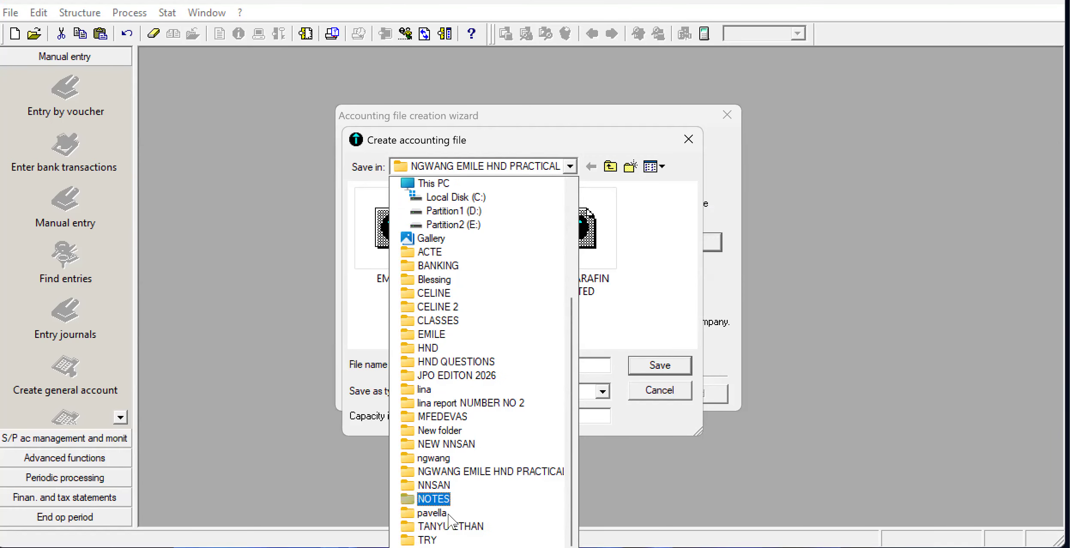
{"action": "left_click", "coordinate": [451, 526]}
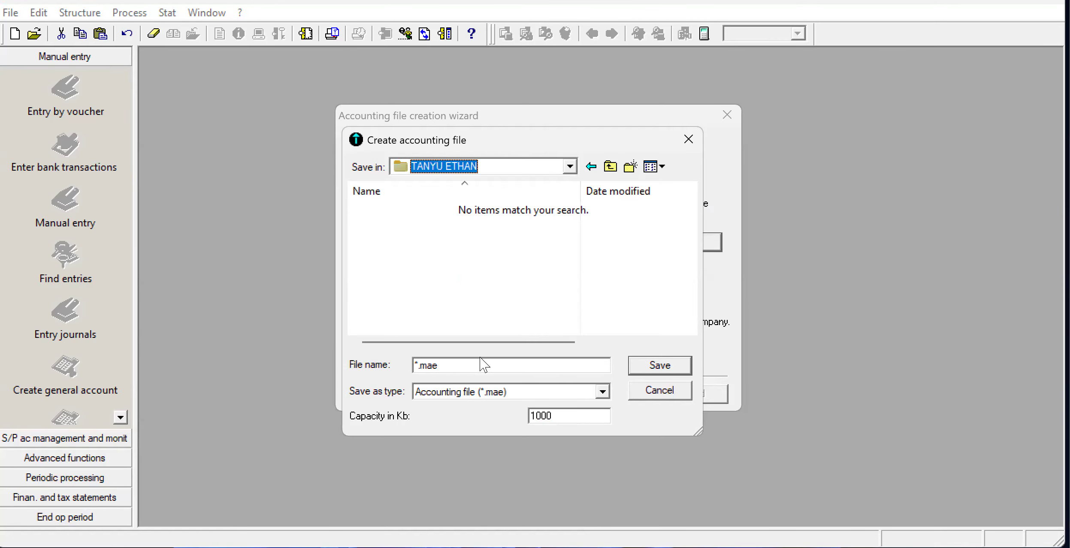
Save the accounting file as MILCAM in the chosen folder and finish the accounting file creation wizard.
{"action": "left_click", "coordinate": [455, 365]}
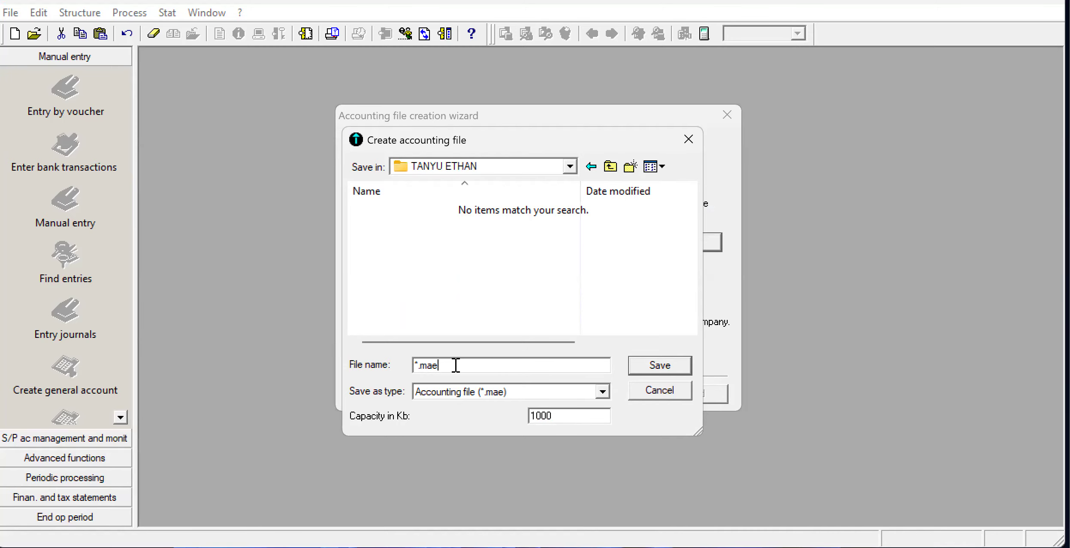
{"action": "key", "text": "BackSpace"}
{"action": "key", "text": "BackSpace"}
{"action": "key", "text": "BackSpace"}
{"action": "key", "text": "BackSpace"}
{"action": "key", "text": "BackSpace"}
{"action": "type", "text": "MICLA"}
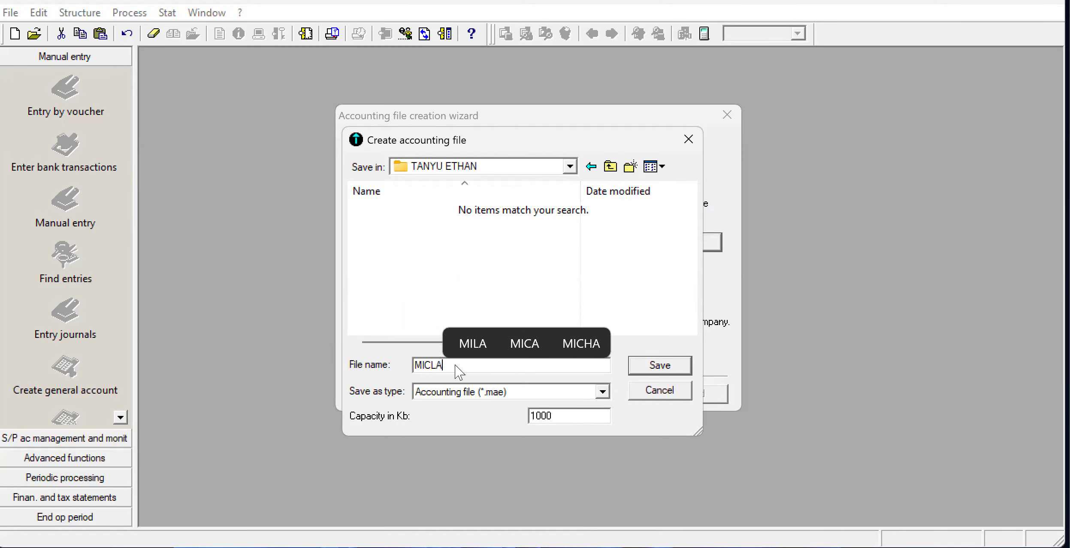
{"action": "key", "text": "BackSpace"}
{"action": "key", "text": "BackSpace"}
{"action": "key", "text": "BackSpace"}
{"action": "type", "text": "LCAM"}
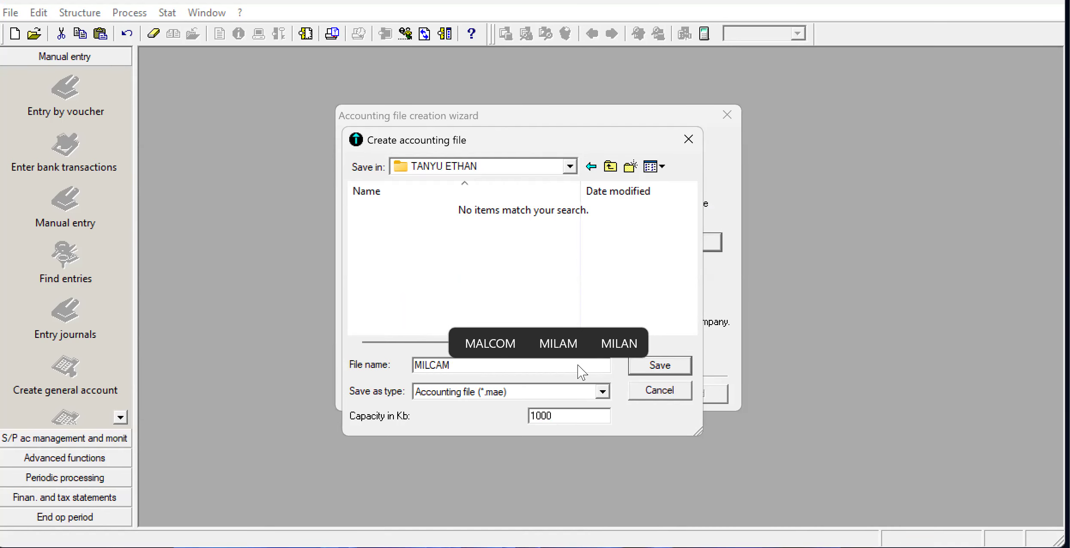
{"action": "left_click", "coordinate": [668, 372]}
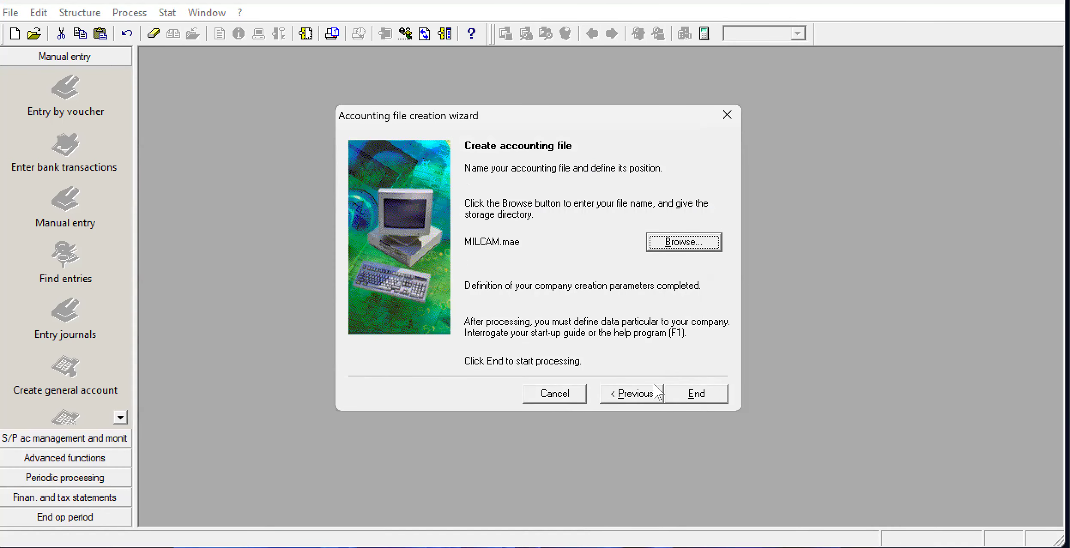
{"action": "left_click", "coordinate": [696, 394]}
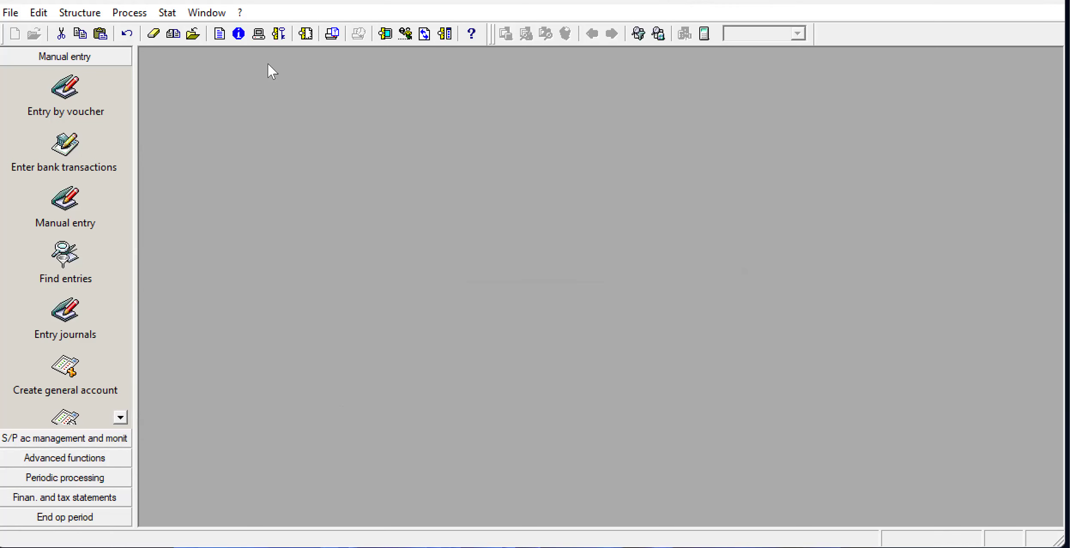
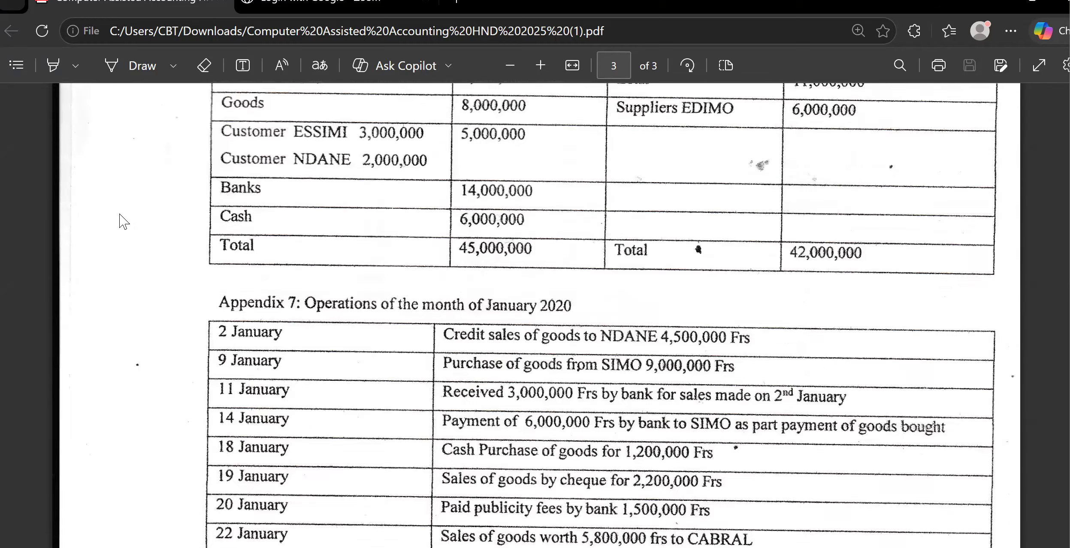
Check the company identification table in the exam paper, and clear the country in the company's identification details in Sage 100 Accounting.
{"action": "scroll", "coordinate": [124, 221], "scroll_direction": "up", "scroll_amount": 10}
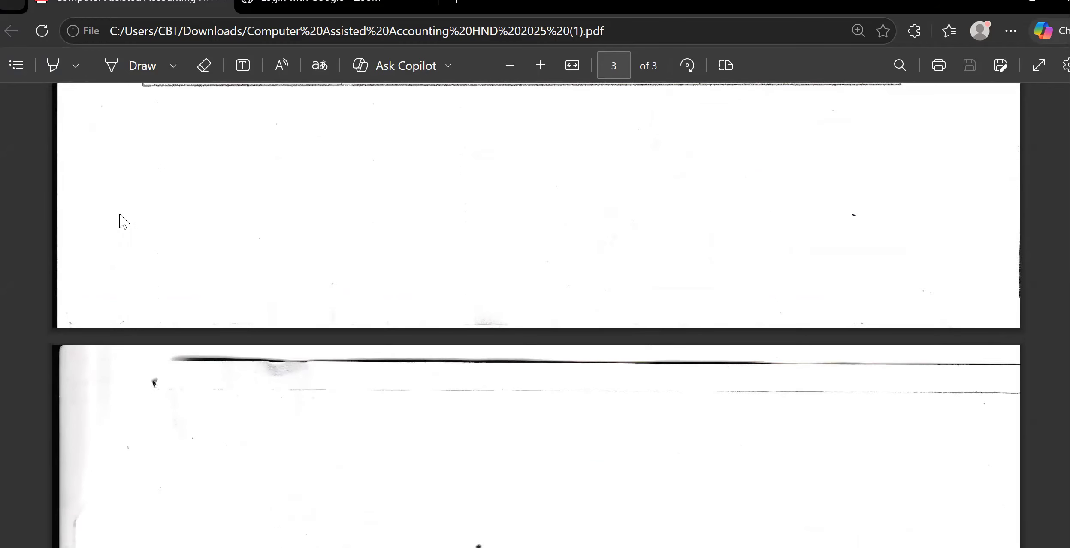
{"action": "scroll", "coordinate": [124, 222], "scroll_direction": "up", "scroll_amount": 10}
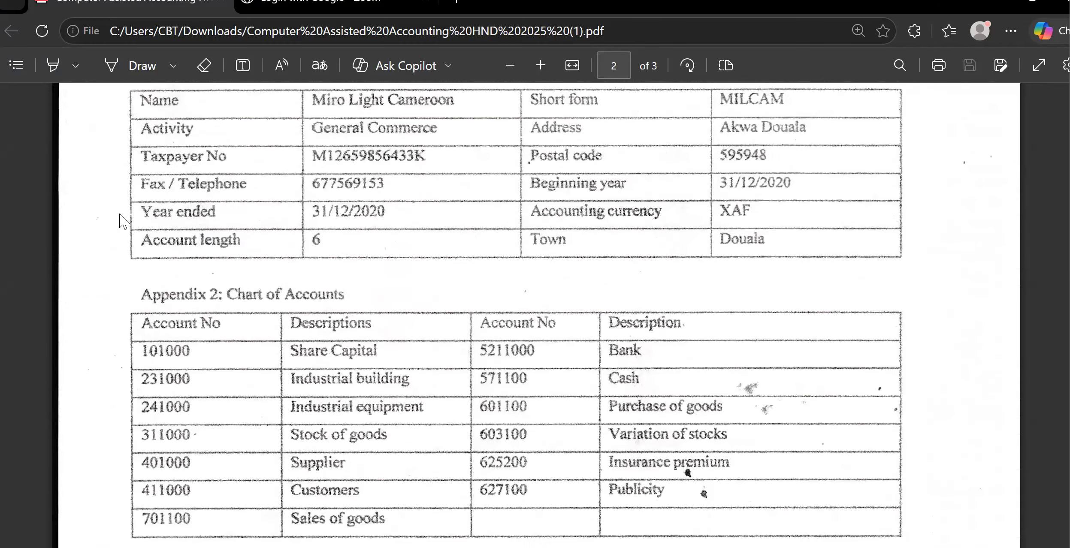
{"action": "scroll", "coordinate": [124, 222], "scroll_direction": "down", "scroll_amount": 3}
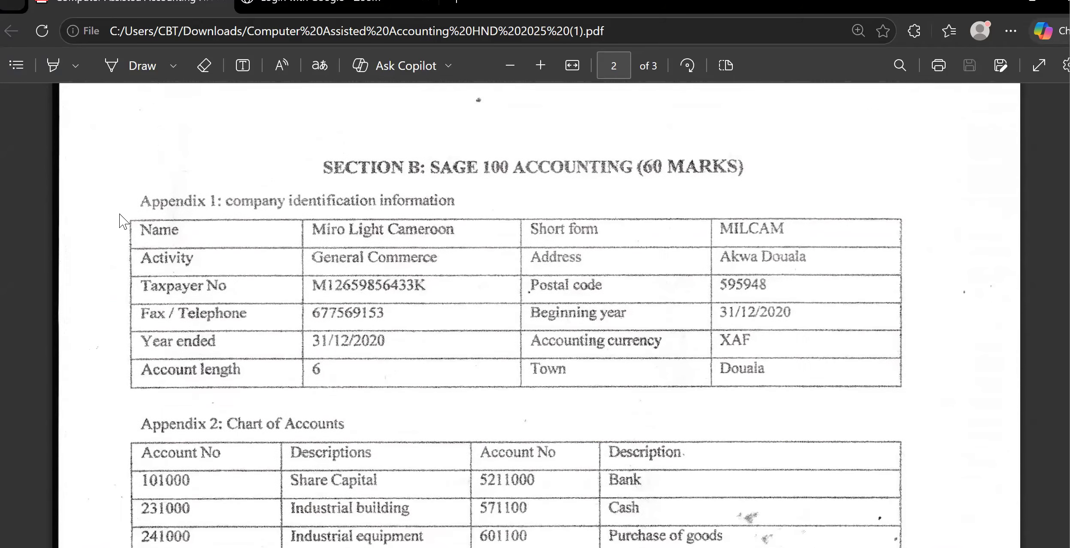
{"action": "scroll", "coordinate": [124, 222], "scroll_direction": "down", "scroll_amount": 2}
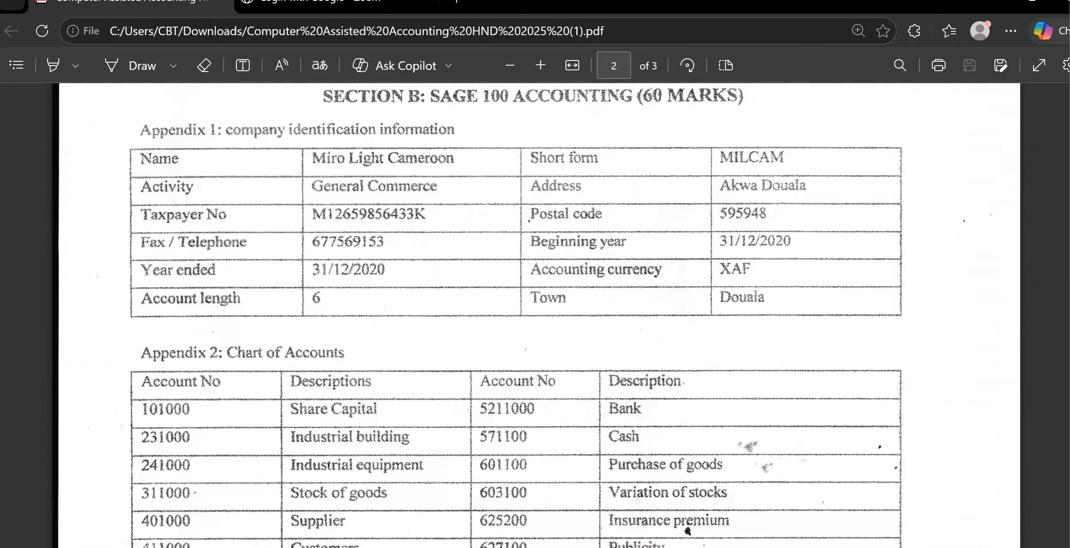
{"action": "key", "text": "alt+Tab"}
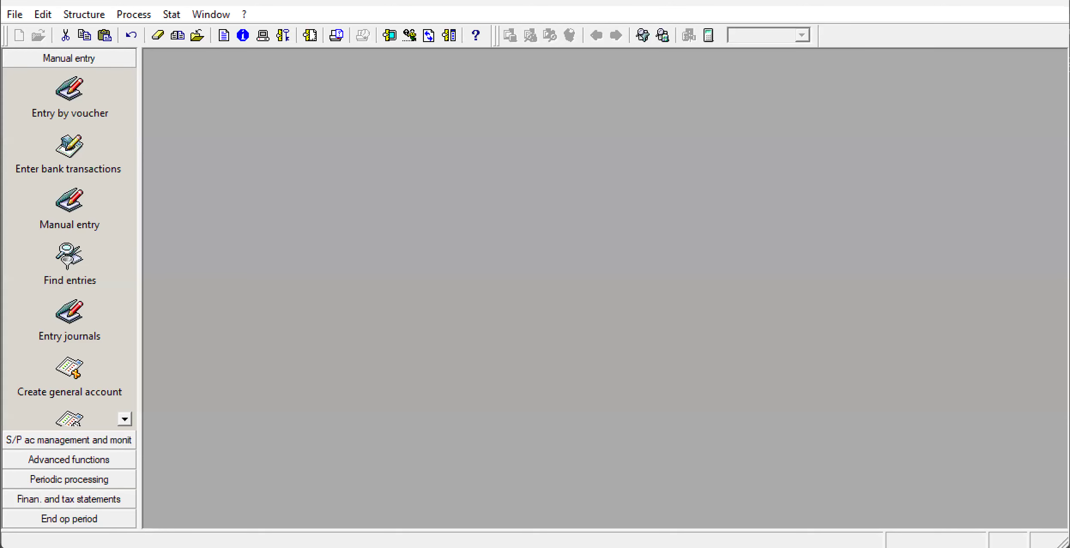
{"action": "left_click", "coordinate": [15, 14]}
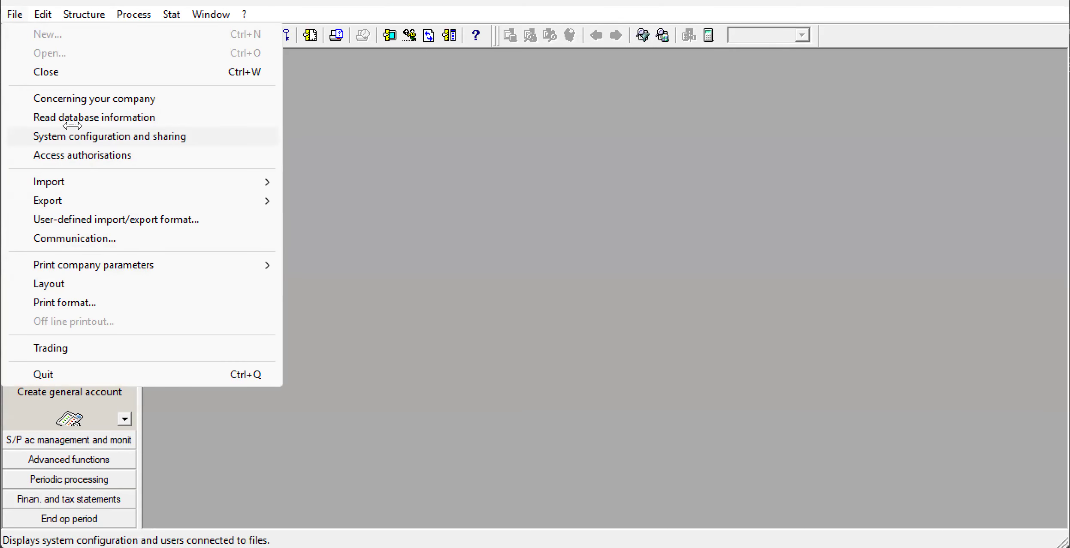
{"action": "left_click", "coordinate": [92, 99]}
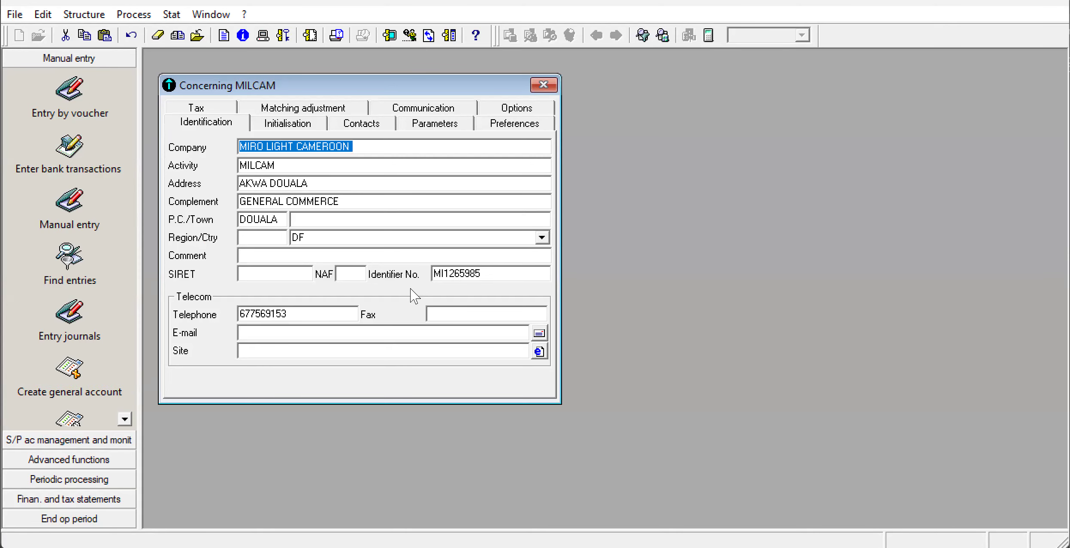
{"action": "left_click", "coordinate": [318, 238]}
{"action": "key", "text": "BackSpace"}
{"action": "key", "text": "BackSpace"}
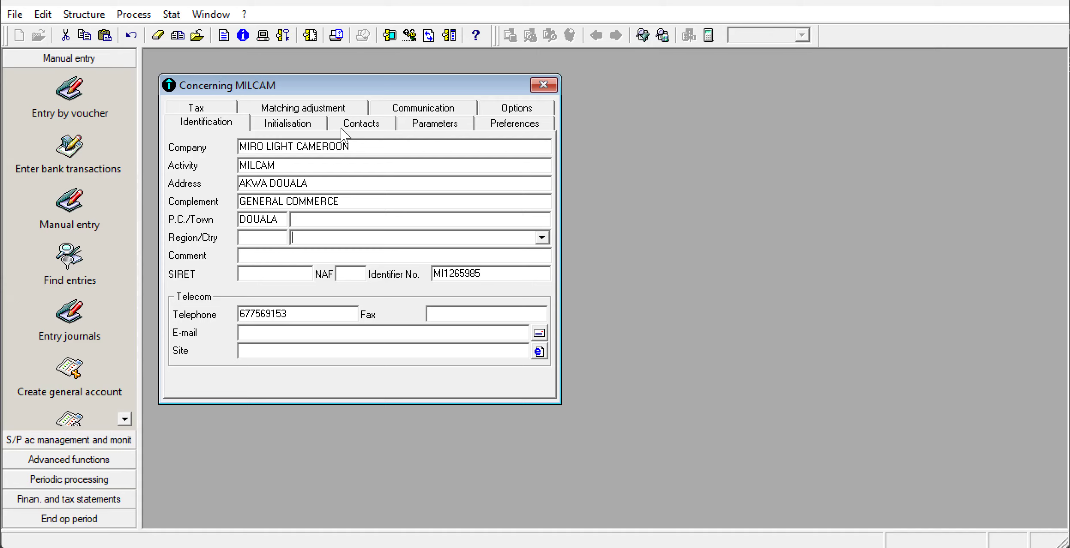
{"action": "left_click", "coordinate": [543, 86]}
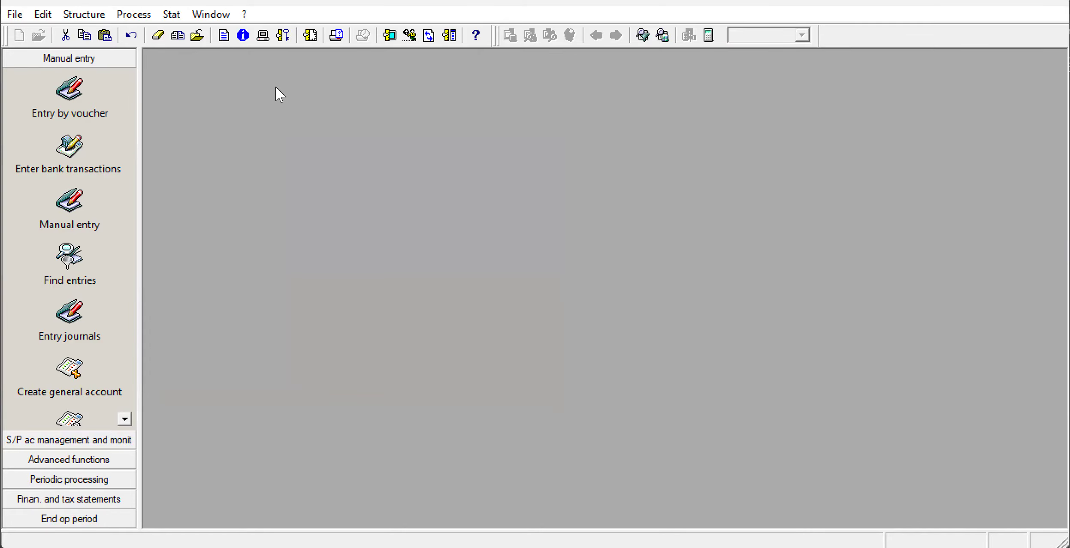
Switch to the exam paper and examine the chart of accounts listed in Appendix 2.
{"action": "key", "text": "alt+Tab"}
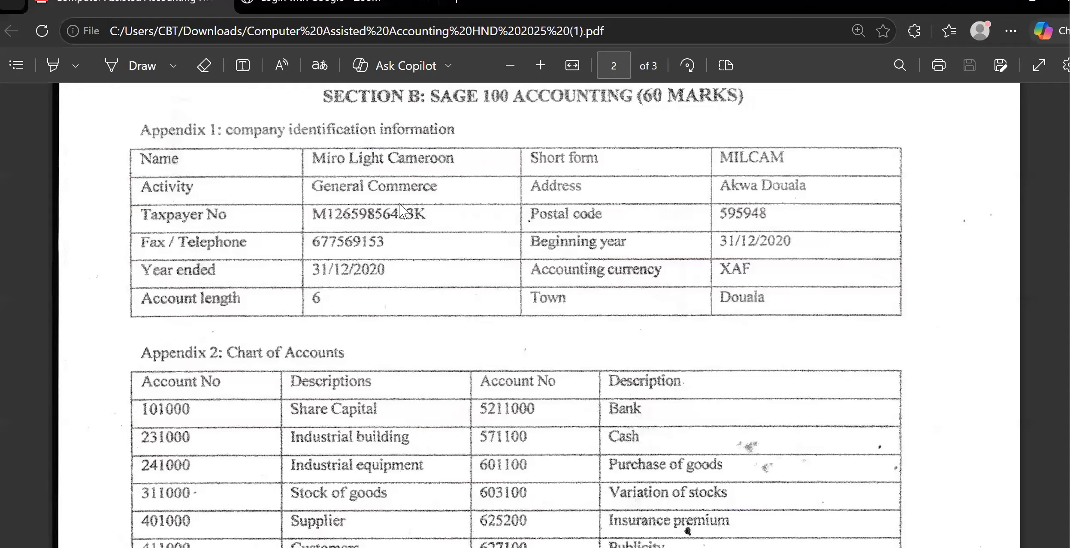
{"action": "scroll", "coordinate": [402, 211], "scroll_direction": "down", "scroll_amount": 4}
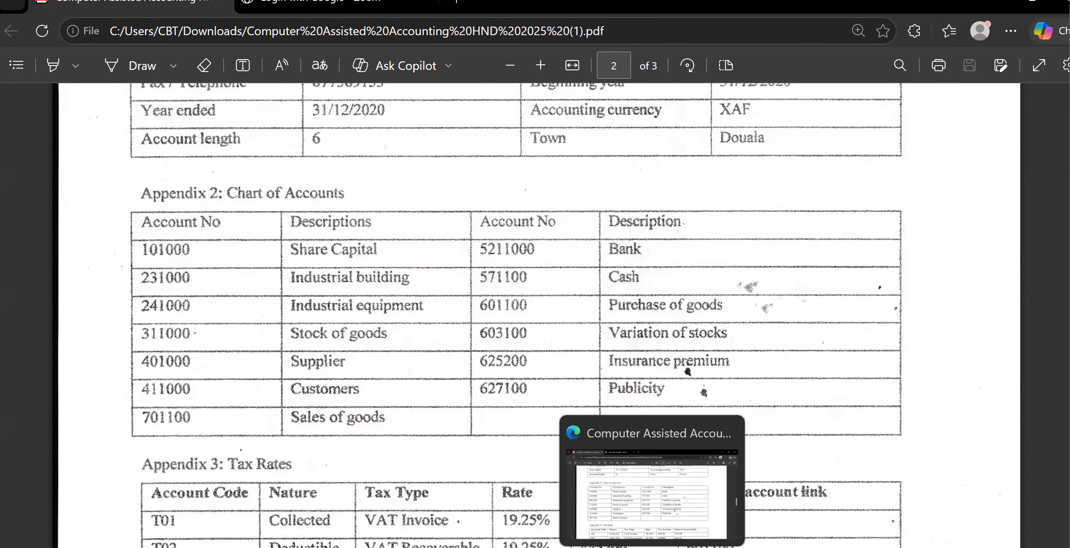
{"action": "left_click", "coordinate": [652, 547]}
{"action": "left_click", "coordinate": [626, 490]}
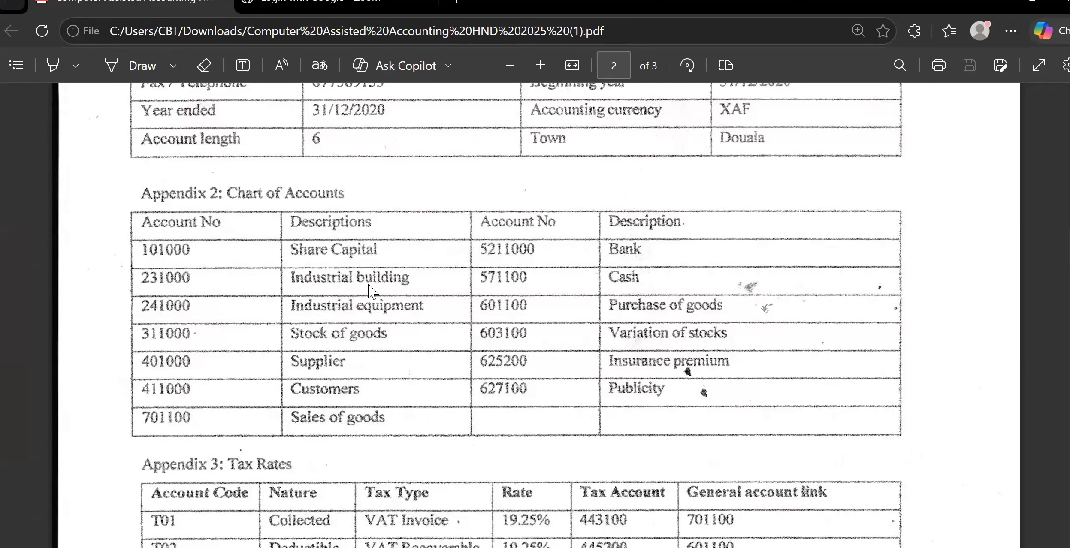
Switch back to Sage 100 Accounting and add general account 101000, named "share capital", to the chart of accounts.
{"action": "left_click", "coordinate": [651, 547]}
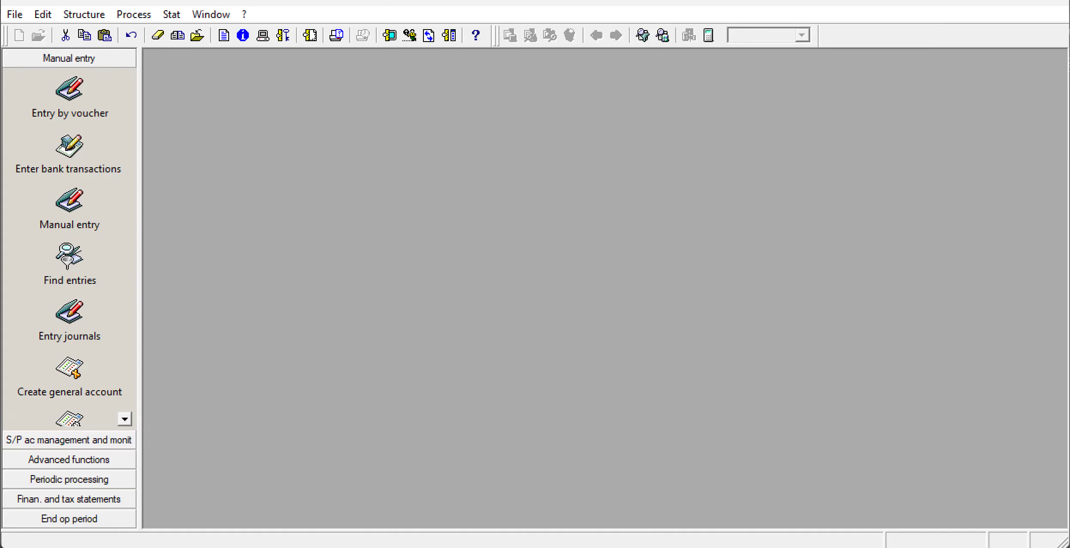
{"action": "left_click", "coordinate": [77, 13]}
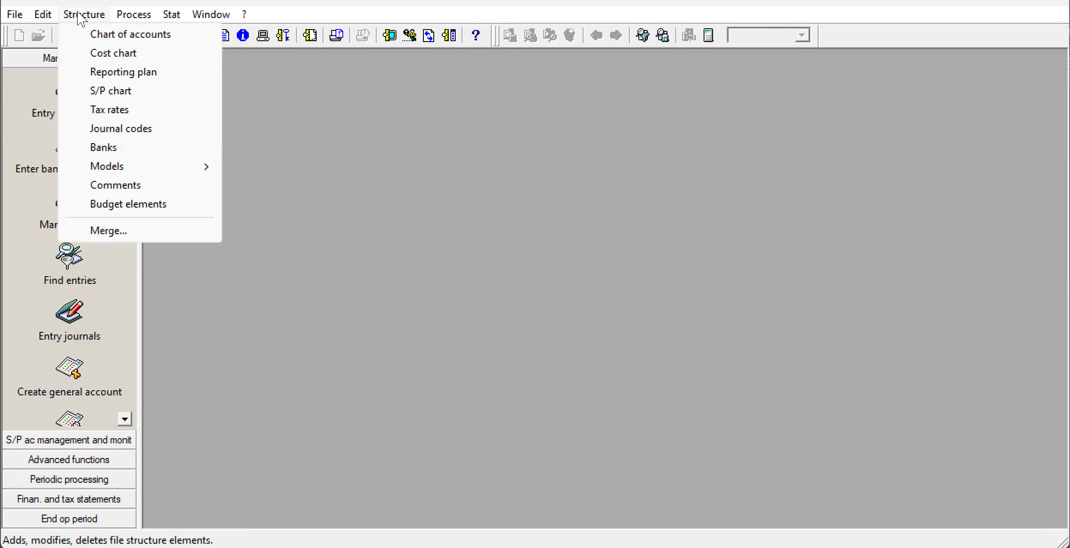
{"action": "left_click", "coordinate": [106, 35]}
{"action": "right_click", "coordinate": [270, 190]}
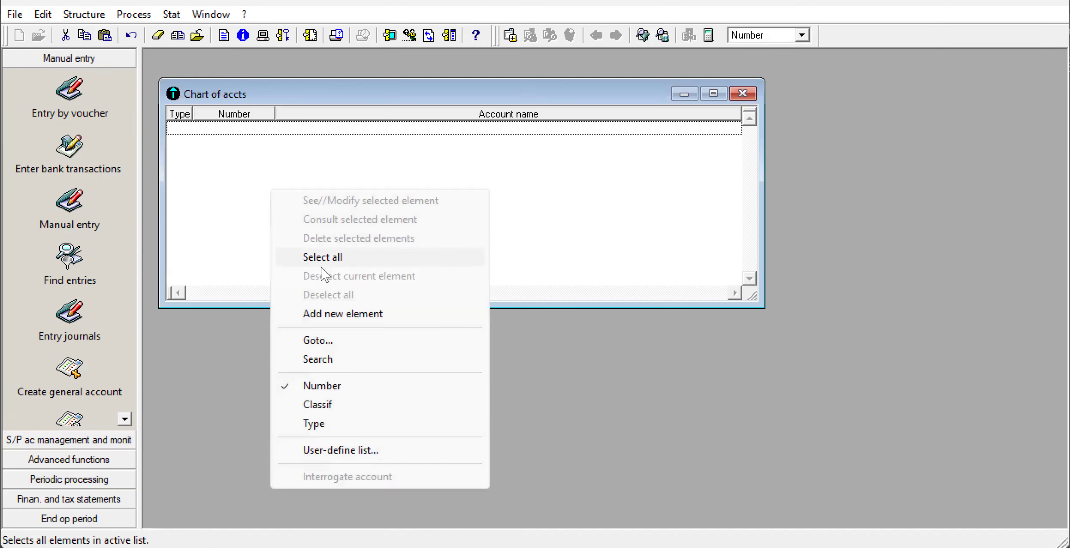
{"action": "left_click", "coordinate": [327, 316]}
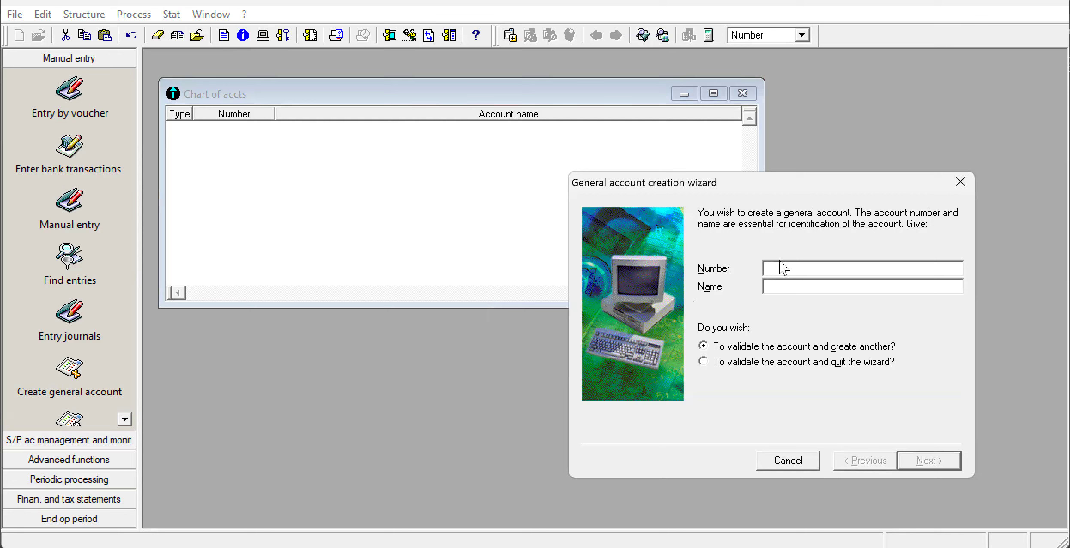
{"action": "type", "text": "101000"}
{"action": "left_click", "coordinate": [774, 286]}
{"action": "type", "text": "share capt"}
{"action": "key", "text": "BackSpace"}
{"action": "type", "text": "ital"}
{"action": "left_click", "coordinate": [934, 459]}
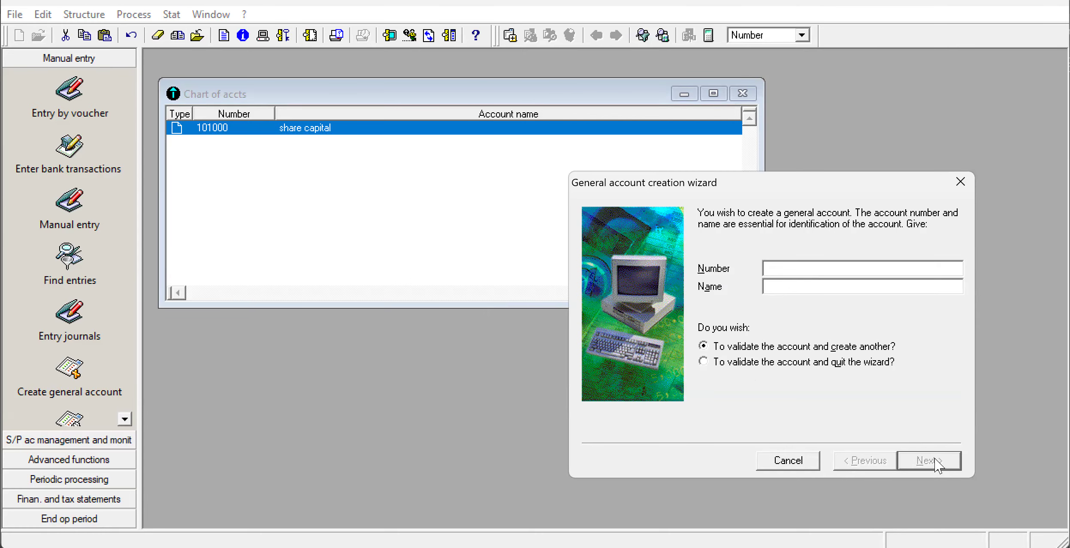
Create general account 231000 with the name "industrial builfing".
{"action": "type", "text": "231000"}
{"action": "left_click", "coordinate": [770, 285]}
{"action": "type", "text": "industrial bu"}
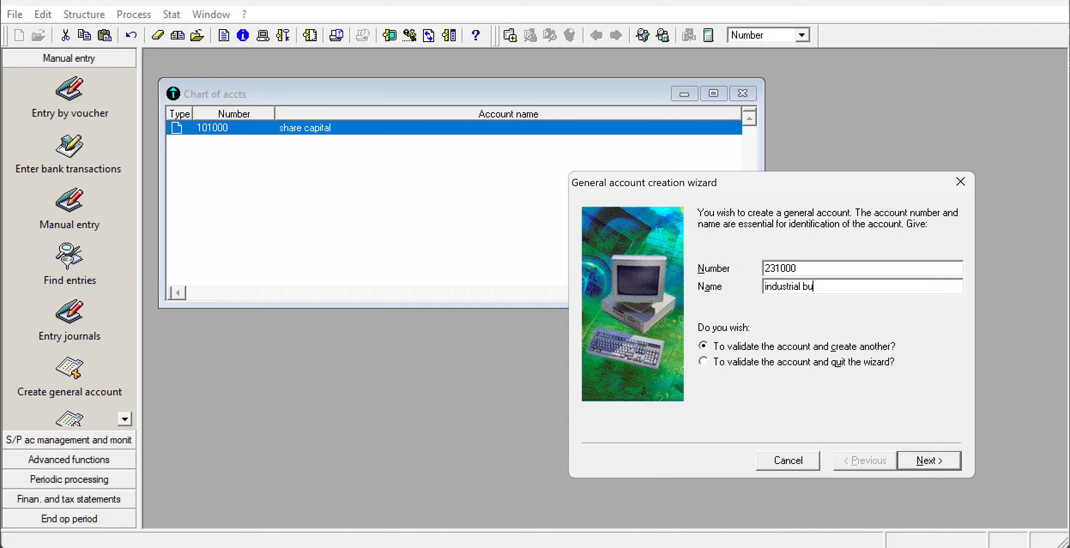
{"action": "type", "text": "ilfing"}
{"action": "left_click", "coordinate": [939, 461]}
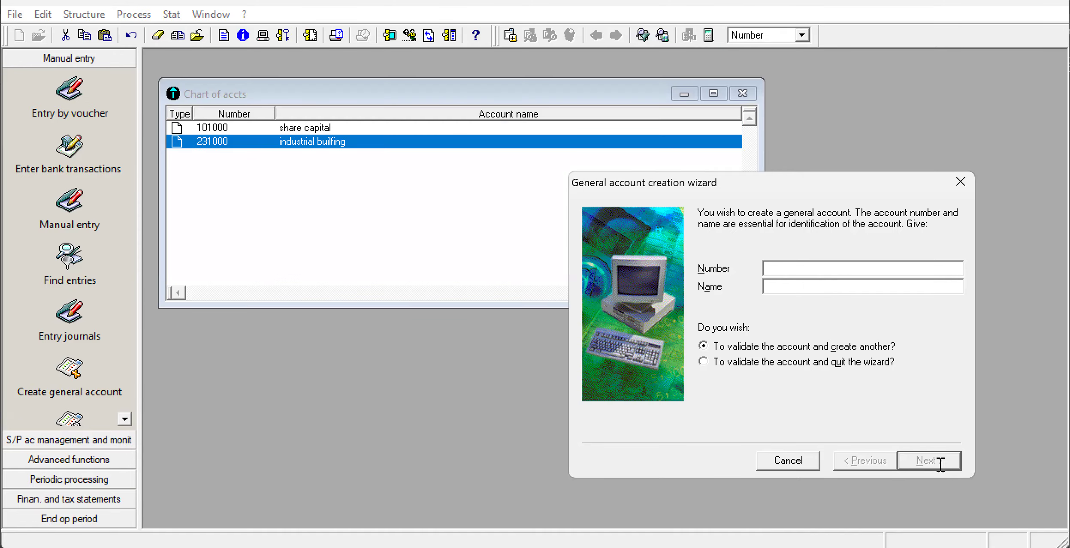
Create general account 241000 with the name "industrial equipment".
{"action": "type", "text": "240"}
{"action": "key", "text": "BackSpace"}
{"action": "type", "text": "1000"}
{"action": "left_click", "coordinate": [770, 287]}
{"action": "type", "text": "industra"}
{"action": "key", "text": "BackSpace"}
{"action": "type", "text": "ial equi"}
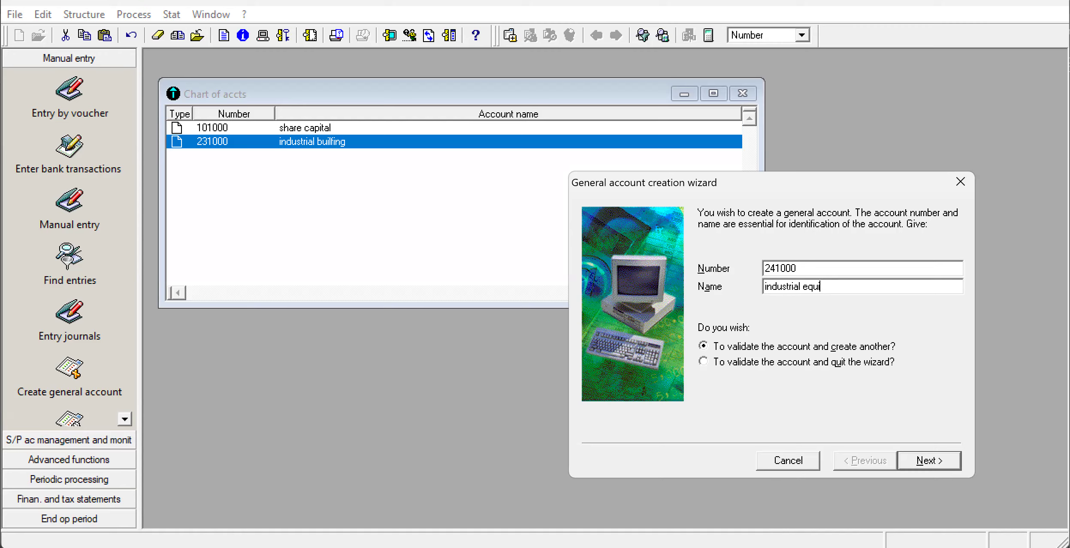
{"action": "type", "text": "pment"}
{"action": "left_click", "coordinate": [935, 462]}
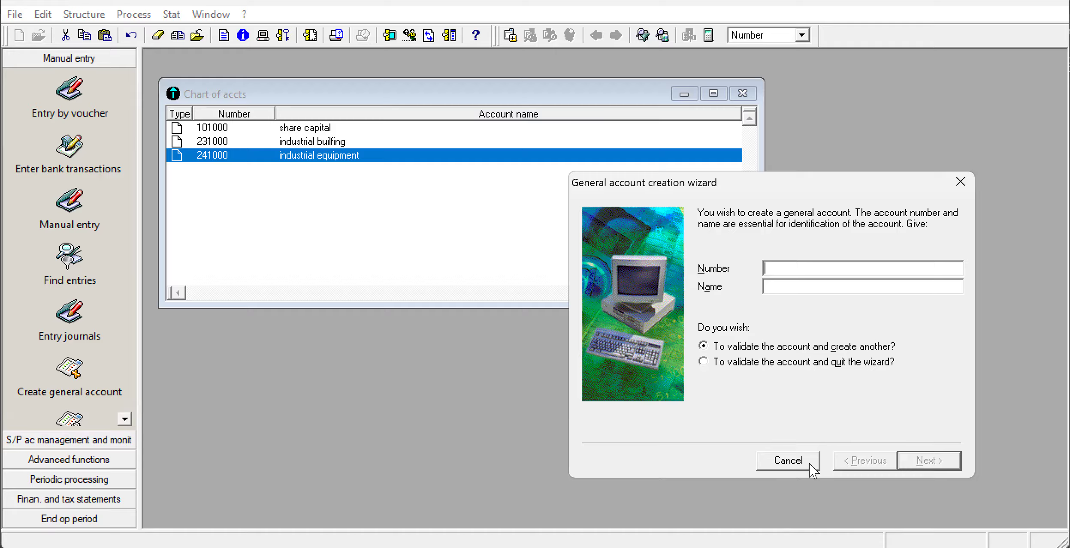
Create general account 311000 with the name "stock of goods".
{"action": "type", "text": "411"}
{"action": "key", "text": "BackSpace"}
{"action": "key", "text": "BackSpace"}
{"action": "key", "text": "BackSpace"}
{"action": "type", "text": "4"}
{"action": "key", "text": "BackSpace"}
{"action": "type", "text": "311000"}
{"action": "left_click", "coordinate": [792, 281]}
{"action": "type", "text": "stovk"}
{"action": "key", "text": "BackSpace"}
{"action": "key", "text": "BackSpace"}
{"action": "key", "text": "BackSpace"}
{"action": "type", "text": "ck of goods"}
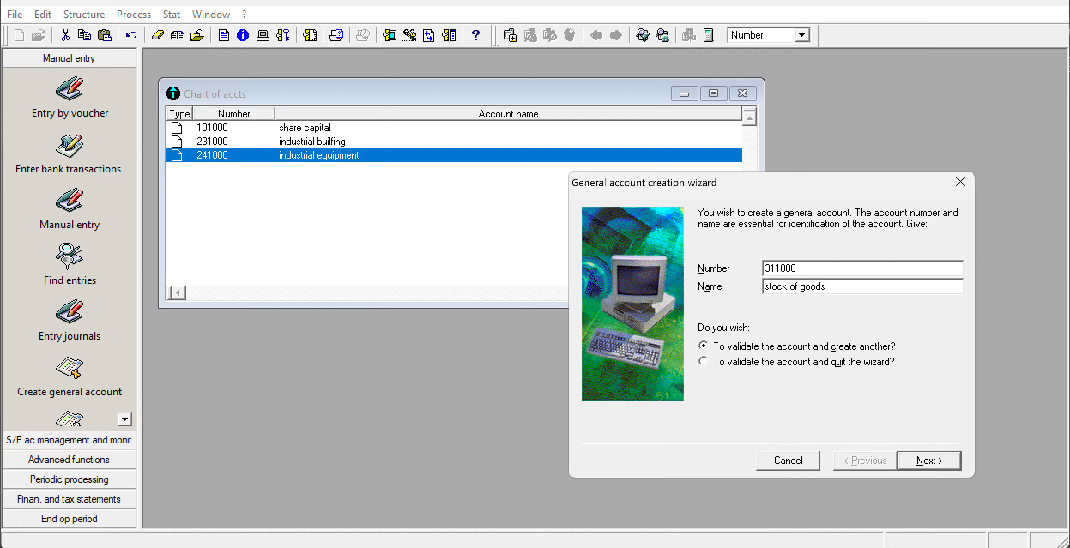
{"action": "key", "text": "Return"}
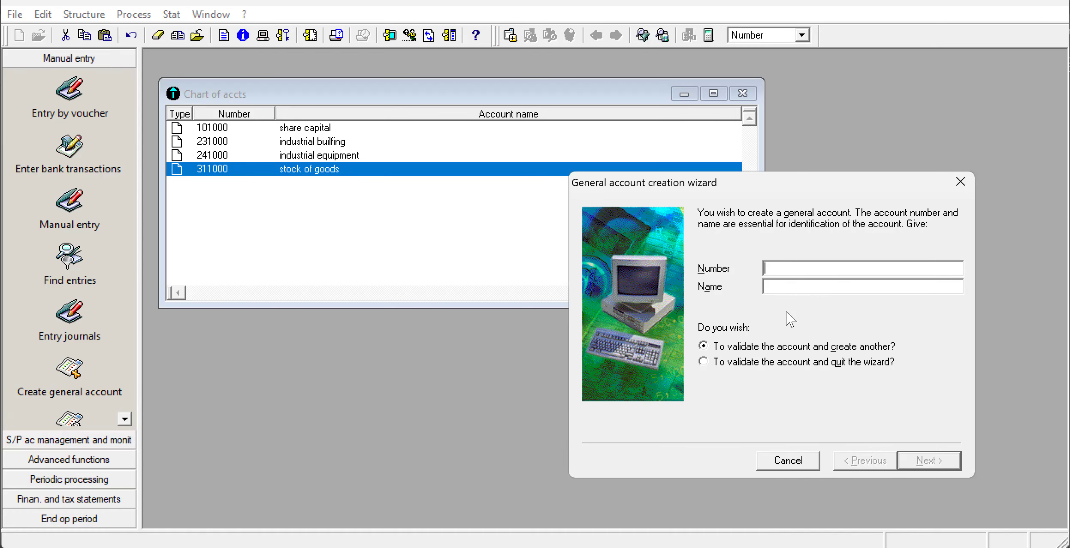
Create general account 401000 with the name "supplier".
{"action": "type", "text": "49"}
{"action": "key", "text": "BackSpace"}
{"action": "type", "text": "01000"}
{"action": "left_click", "coordinate": [855, 284]}
{"action": "type", "text": "supplier"}
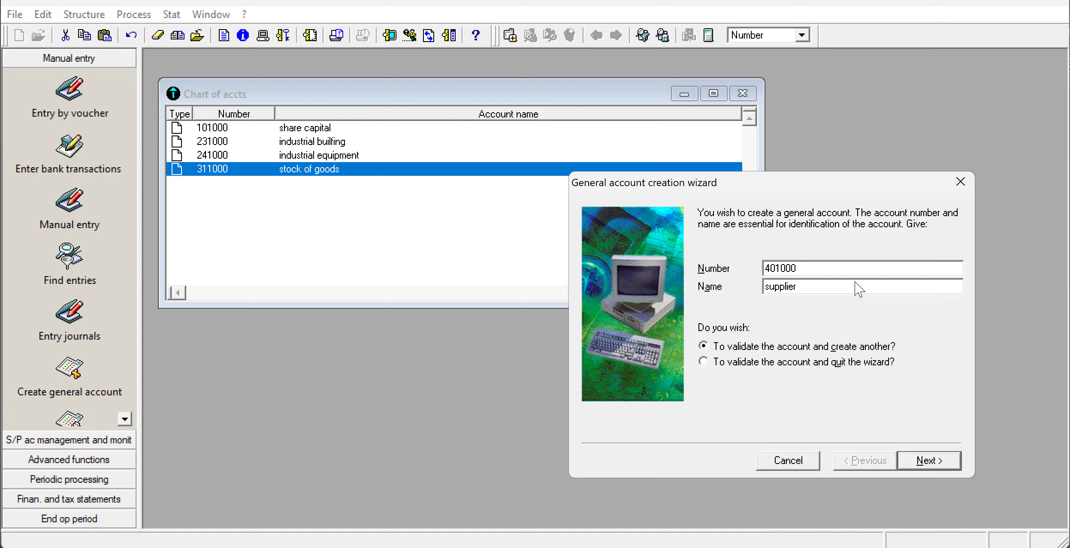
{"action": "left_click", "coordinate": [939, 462]}
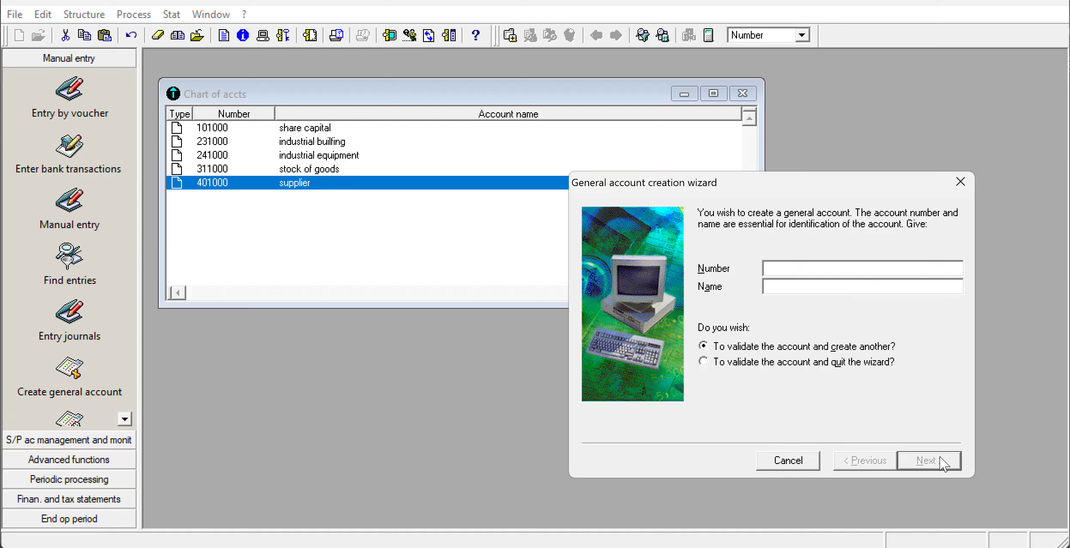
Create general account 411000 with the name "customers".
{"action": "type", "text": "411000"}
{"action": "left_click", "coordinate": [787, 287]}
{"action": "type", "text": "customers"}
{"action": "left_click", "coordinate": [938, 461]}
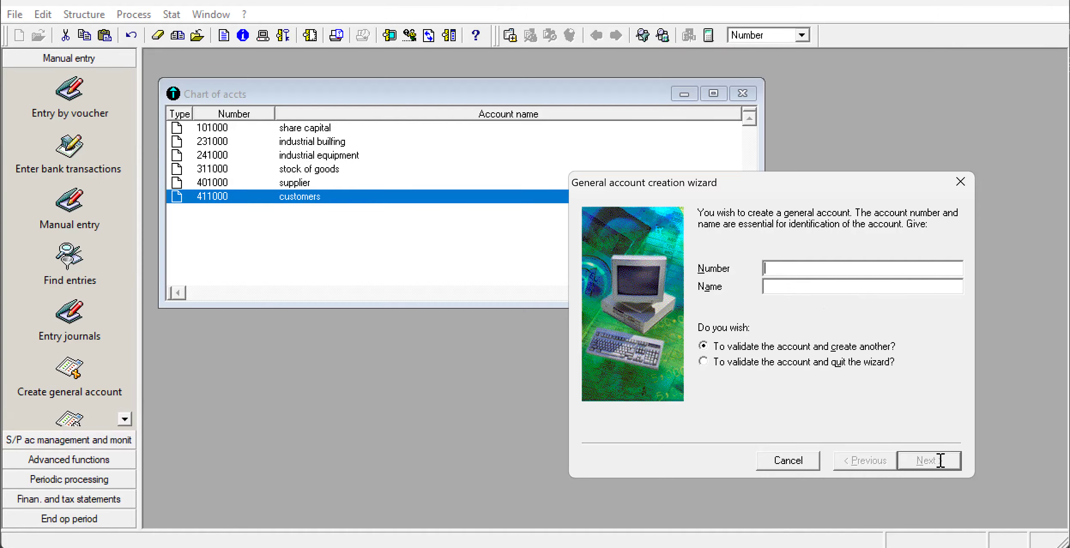
Create general account 701000 with the name "sales of goods".
{"action": "type", "text": "701"}
{"action": "type", "text": "000"}
{"action": "left_click", "coordinate": [796, 288]}
{"action": "type", "text": "sales of goods"}
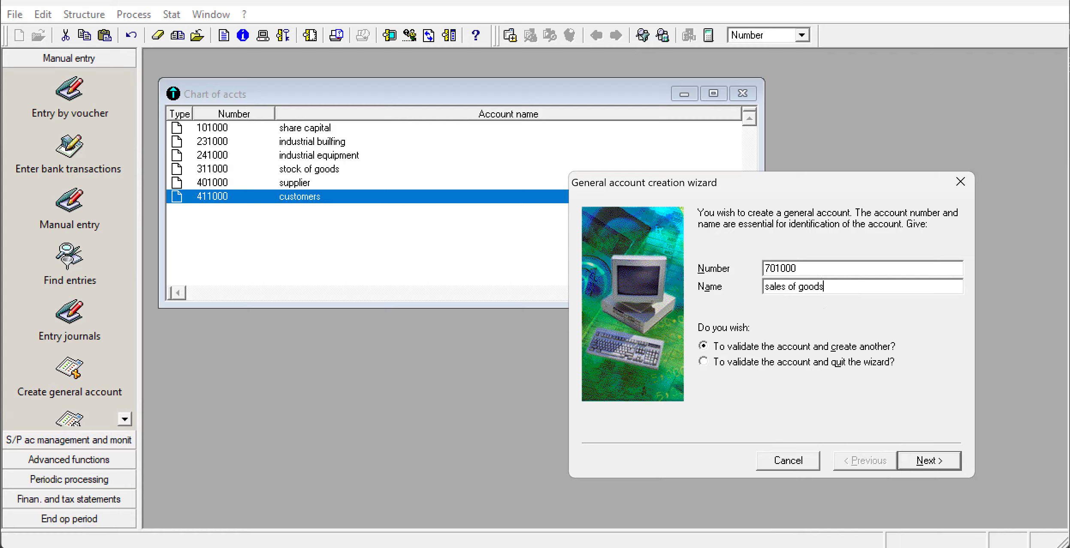
{"action": "key", "text": "Return"}
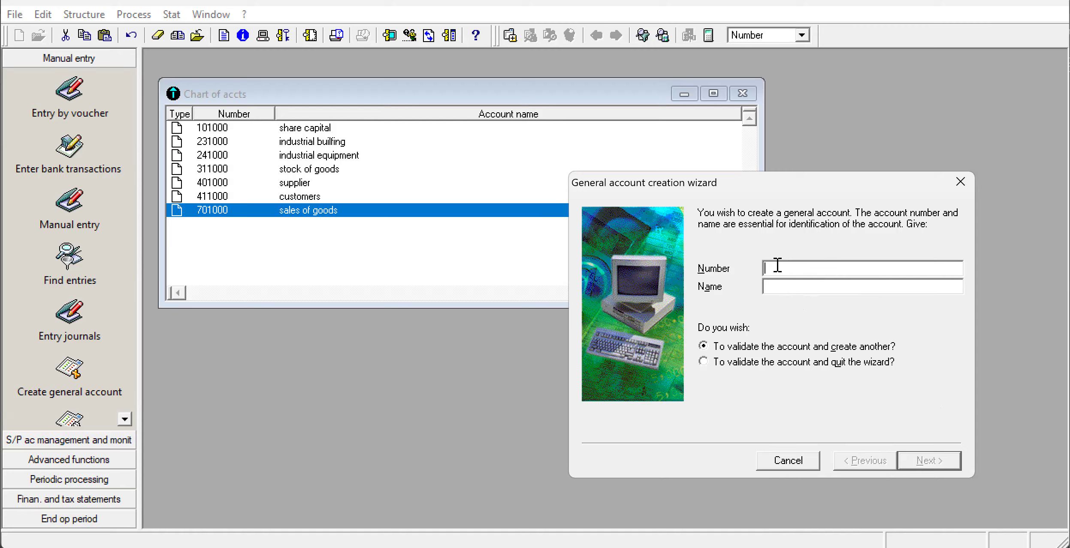
Create a general account with the number 5211000 and the name "bank".
{"action": "type", "text": "5211000"}
{"action": "left_click", "coordinate": [814, 290]}
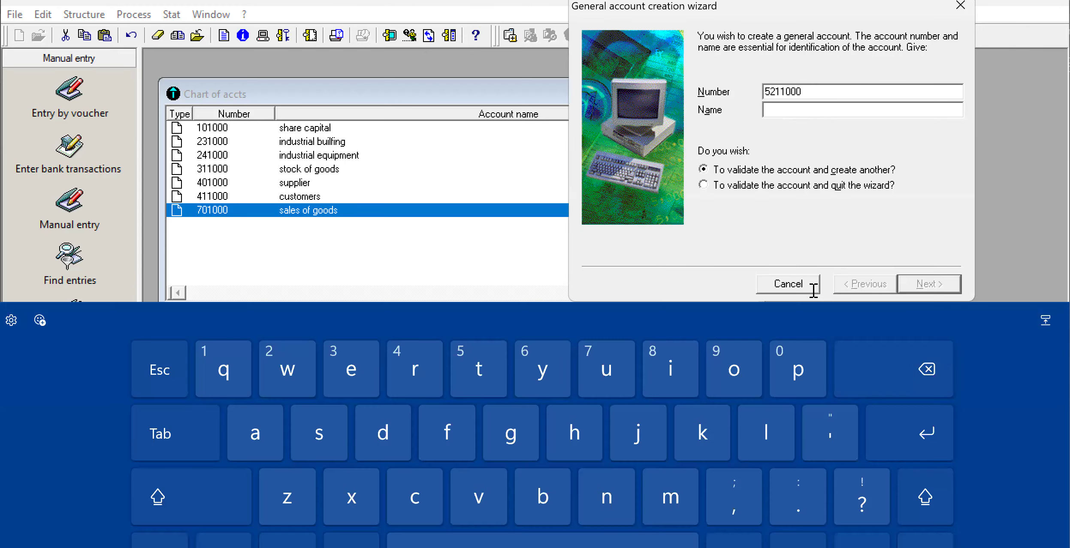
{"action": "type", "text": "bank"}
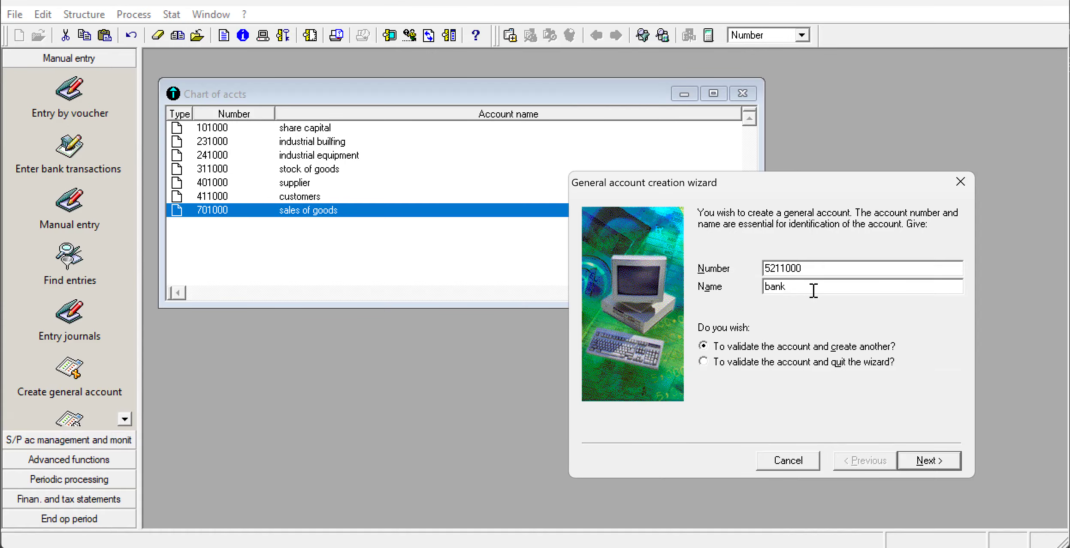
{"action": "left_click", "coordinate": [928, 460]}
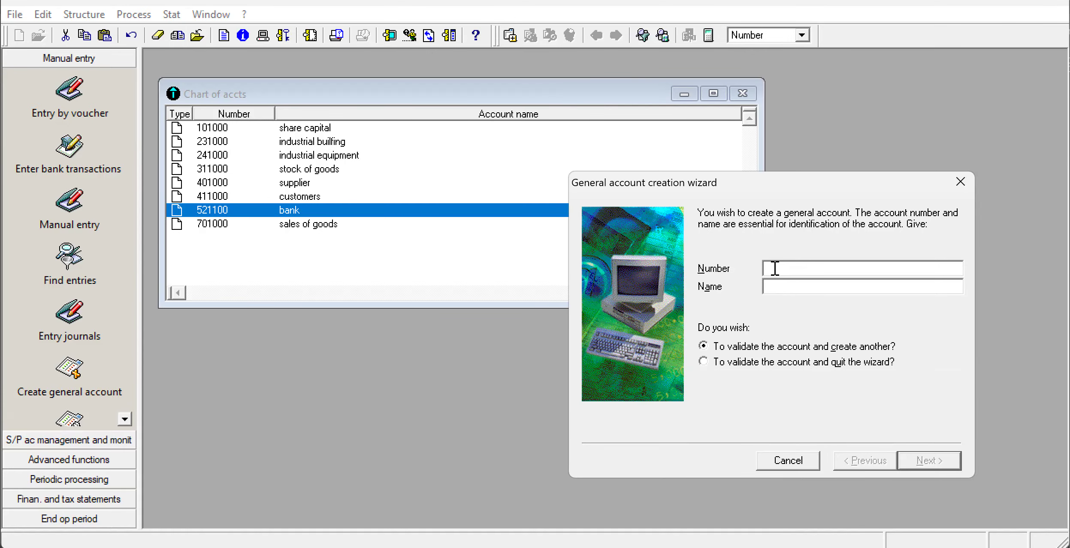
Create general account 571100 with the name "cash".
{"action": "type", "text": "7"}
{"action": "key", "text": "BackSpace"}
{"action": "type", "text": "57"}
{"action": "type", "text": "1100"}
{"action": "type", "text": "cash"}
{"action": "left_click", "coordinate": [941, 462]}
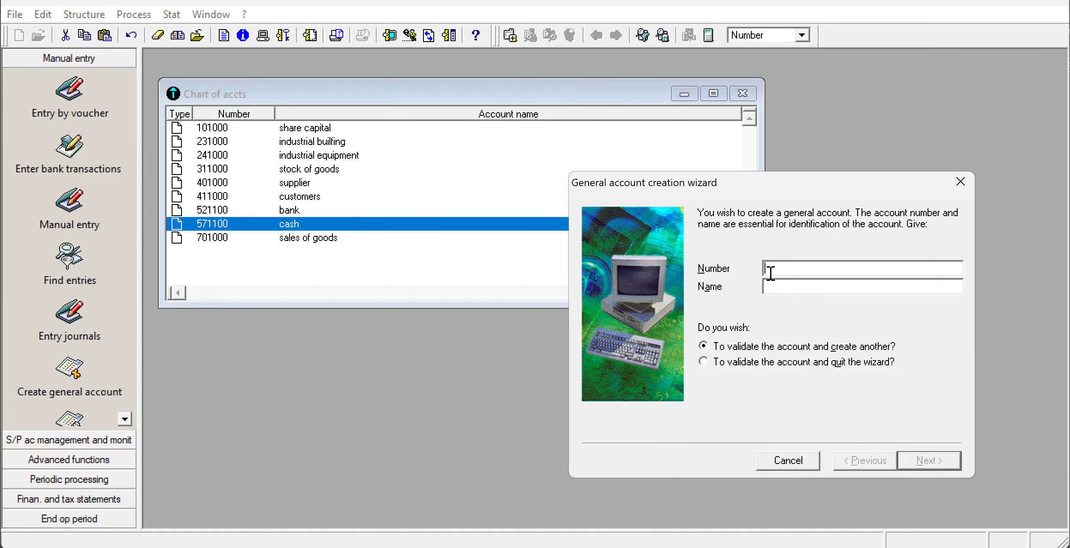
Create general account 601000 with the name "purchase of googs".
{"action": "type", "text": "601000"}
{"action": "left_click", "coordinate": [770, 288]}
{"action": "type", "text": "purchase of goo"}
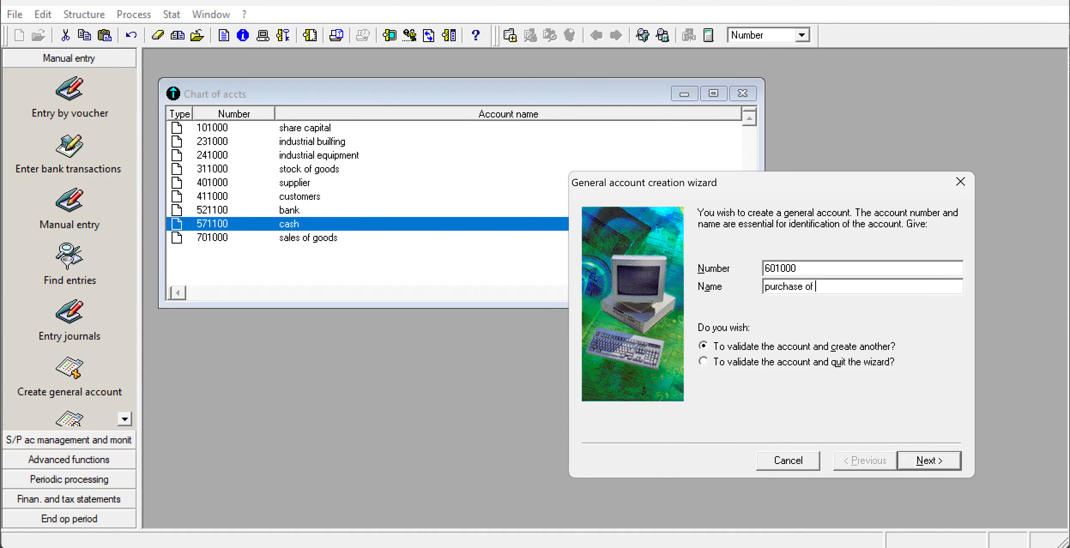
{"action": "type", "text": "gs"}
{"action": "left_click", "coordinate": [939, 461]}
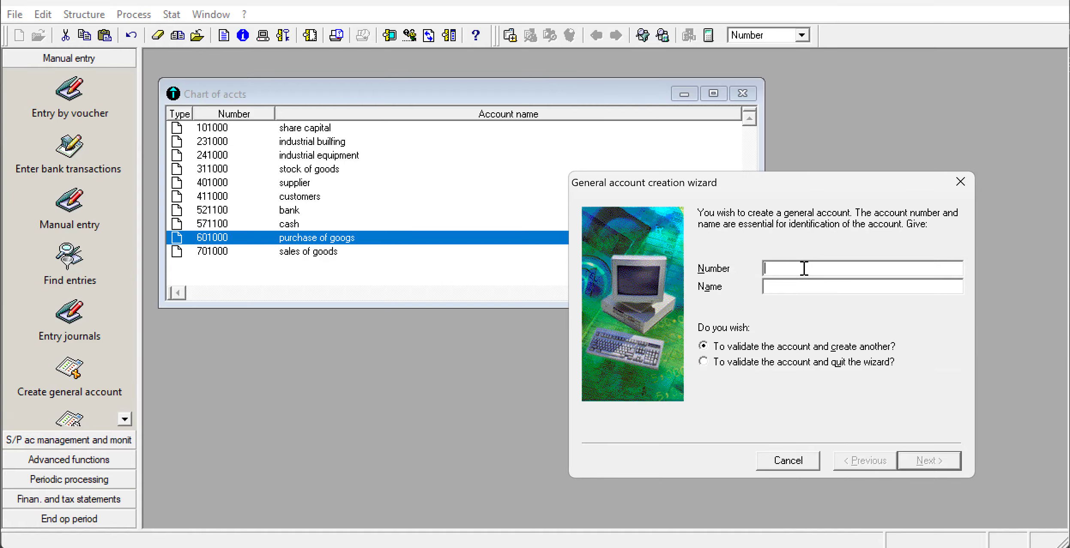
Create general account 603100 with the name "variation of stocks".
{"action": "type", "text": "60"}
{"action": "type", "text": "31"}
{"action": "type", "text": "00 "}
{"action": "type", "text": "variation"}
{"action": "type", "text": " of "}
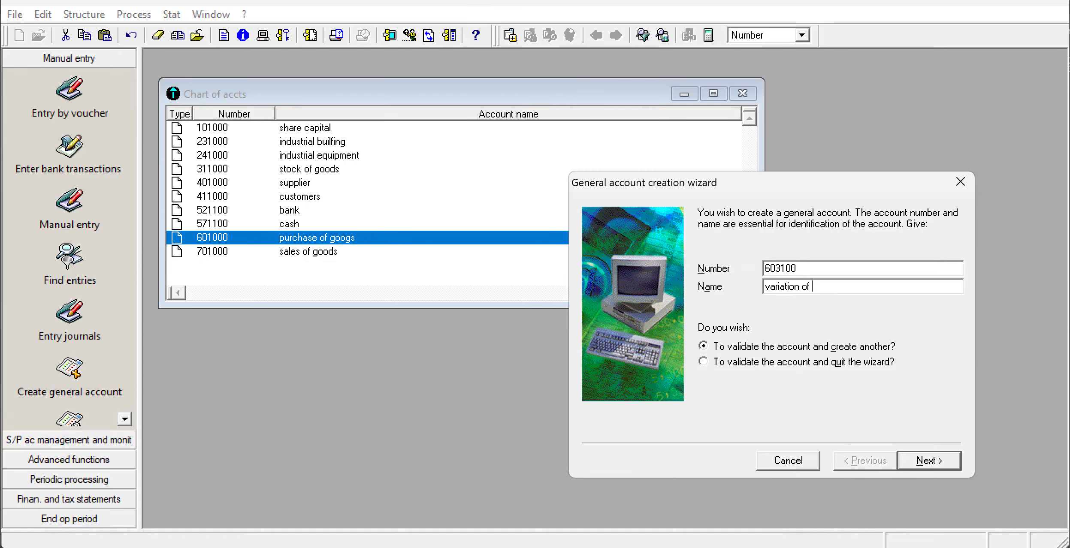
{"action": "type", "text": "stocks"}
{"action": "left_click", "coordinate": [944, 460]}
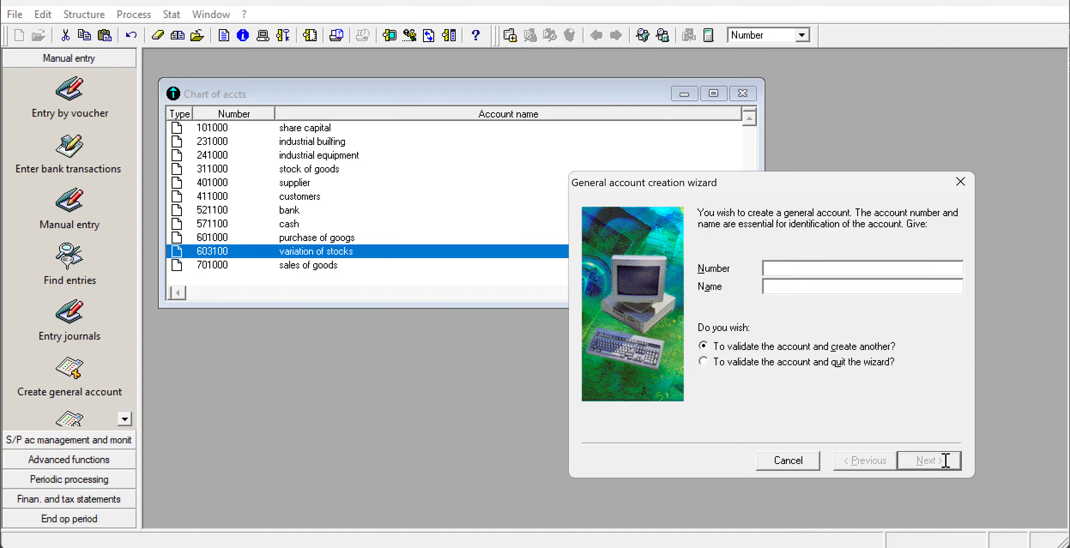
Create general account 625200 with the name "insurance premium".
{"action": "type", "text": "625200"}
{"action": "left_click", "coordinate": [791, 285]}
{"action": "type", "text": "insurac"}
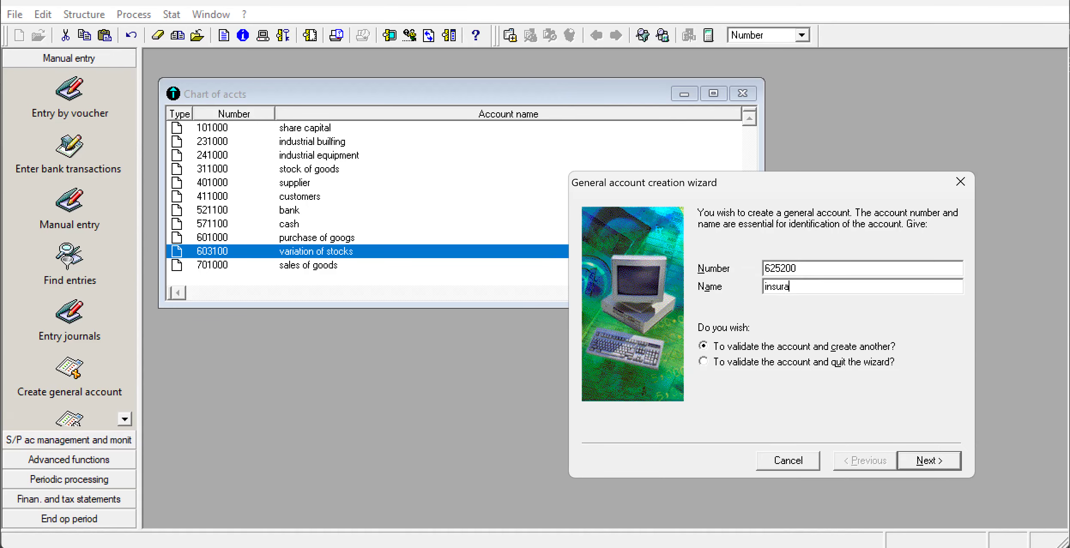
{"action": "key", "text": "BackSpace"}
{"action": "type", "text": "nce presm"}
{"action": "key", "text": "BackSpace"}
{"action": "key", "text": "BackSpace"}
{"action": "type", "text": "mium"}
{"action": "left_click", "coordinate": [943, 460]}
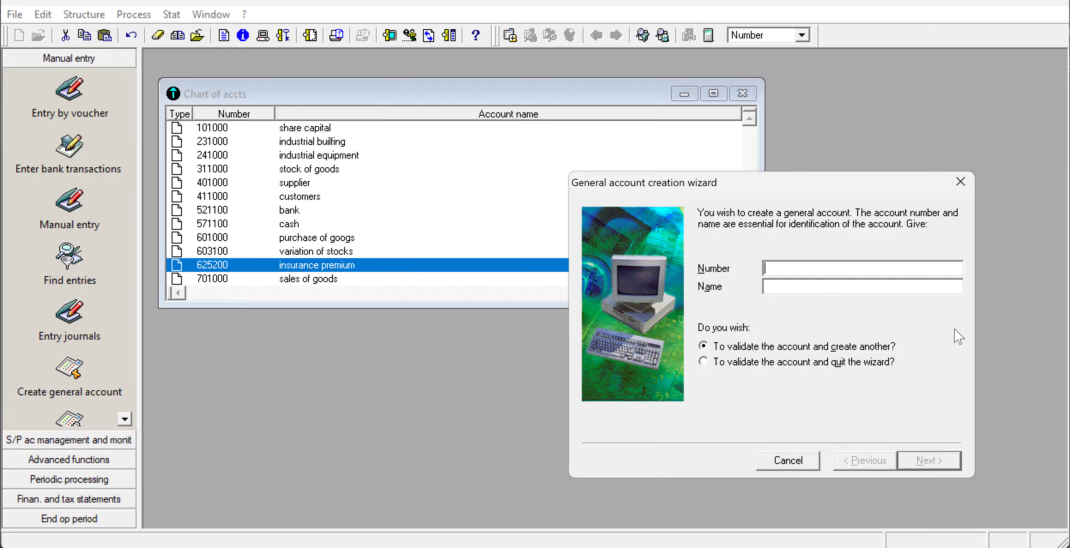
Create general account 627100 with the name "publicty" and leave the account creation wizard.
{"action": "type", "text": "72"}
{"action": "type", "text": "7"}
{"action": "key", "text": "BackSpace"}
{"action": "key", "text": "BackSpace"}
{"action": "key", "text": "BackSpace"}
{"action": "type", "text": "627"}
{"action": "type", "text": "00"}
{"action": "key", "text": "BackSpace"}
{"action": "key", "text": "BackSpace"}
{"action": "type", "text": "100"}
{"action": "left_click", "coordinate": [862, 286]}
{"action": "type", "text": "pubki"}
{"action": "key", "text": "BackSpace"}
{"action": "key", "text": "BackSpace"}
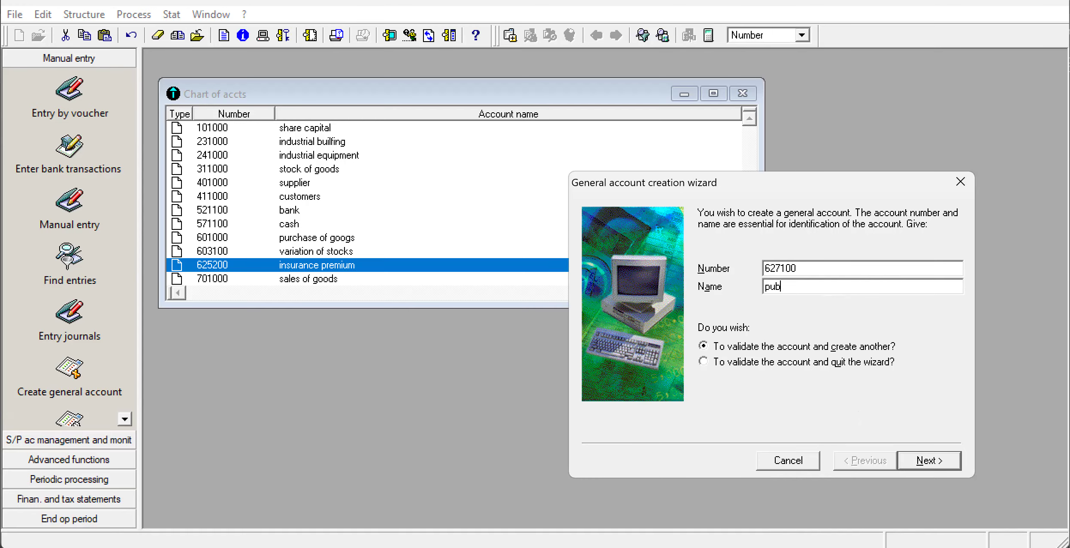
{"action": "type", "text": "licty"}
{"action": "left_click", "coordinate": [936, 461]}
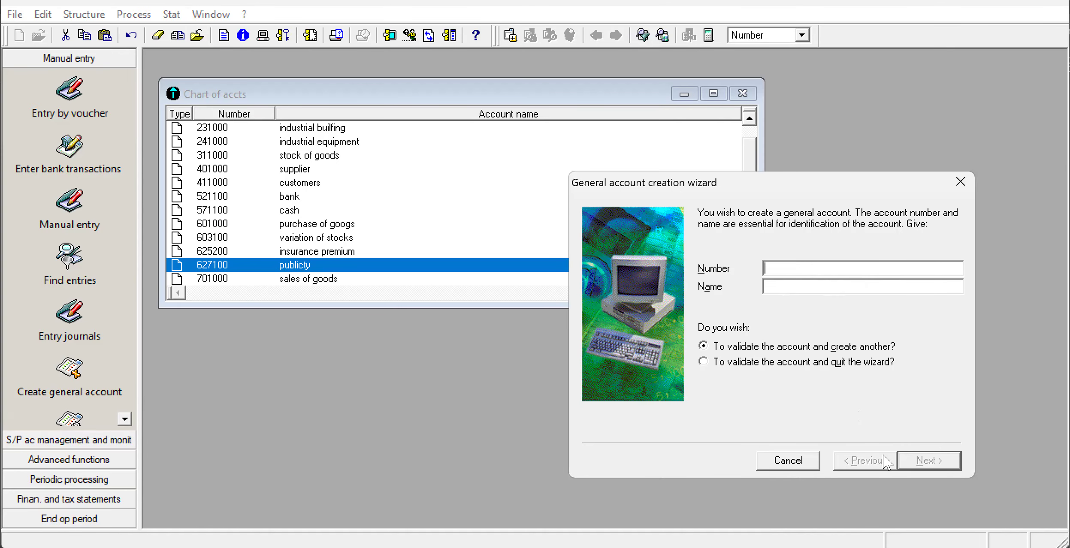
{"action": "left_click", "coordinate": [788, 460]}
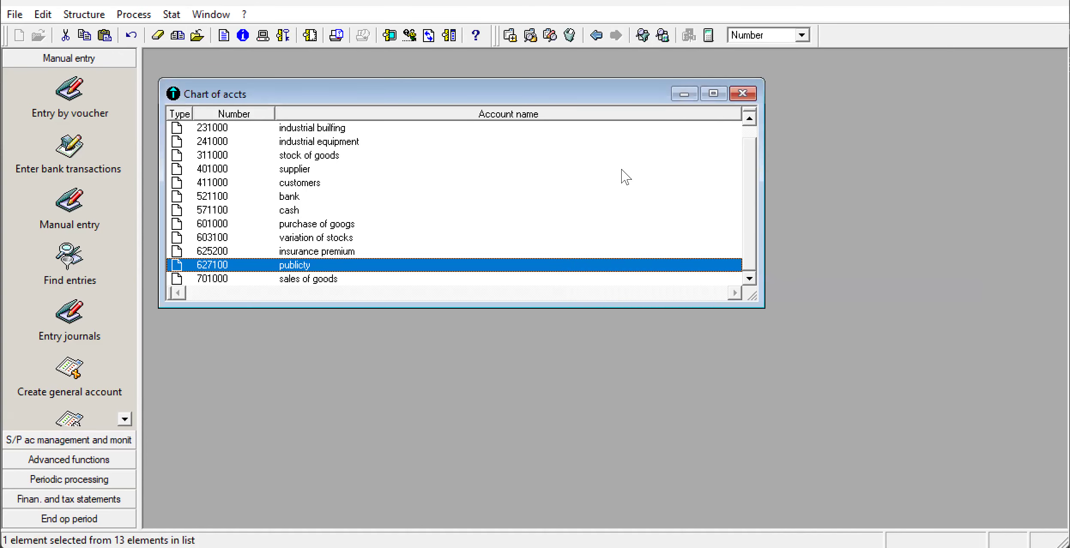
Review the enlarged chart of accounts list, and consult Appendix 2 and the Appendix 3 tax rates in the exam paper PDF.
{"action": "left_click", "coordinate": [713, 94]}
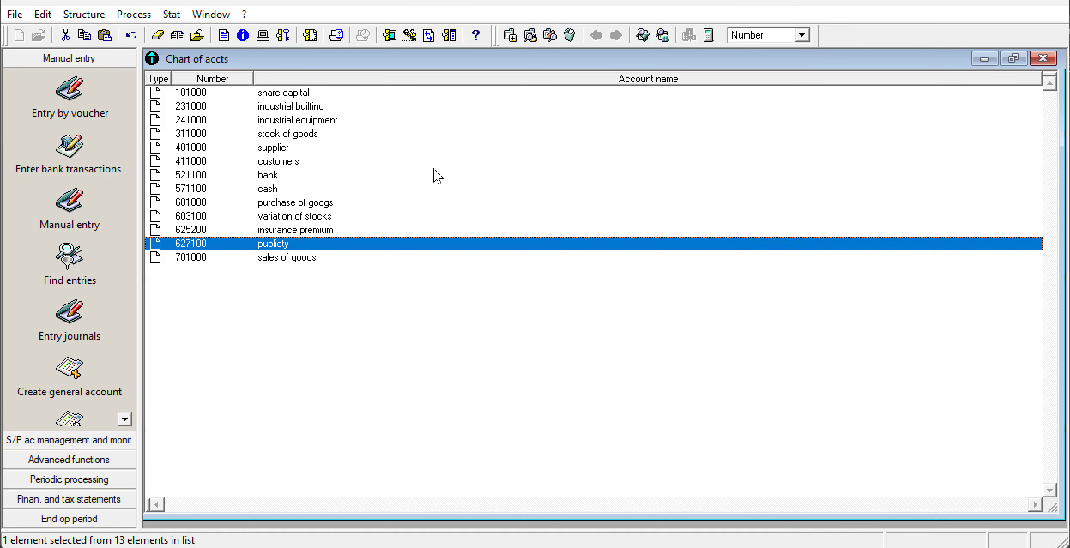
{"action": "left_click", "coordinate": [1015, 62]}
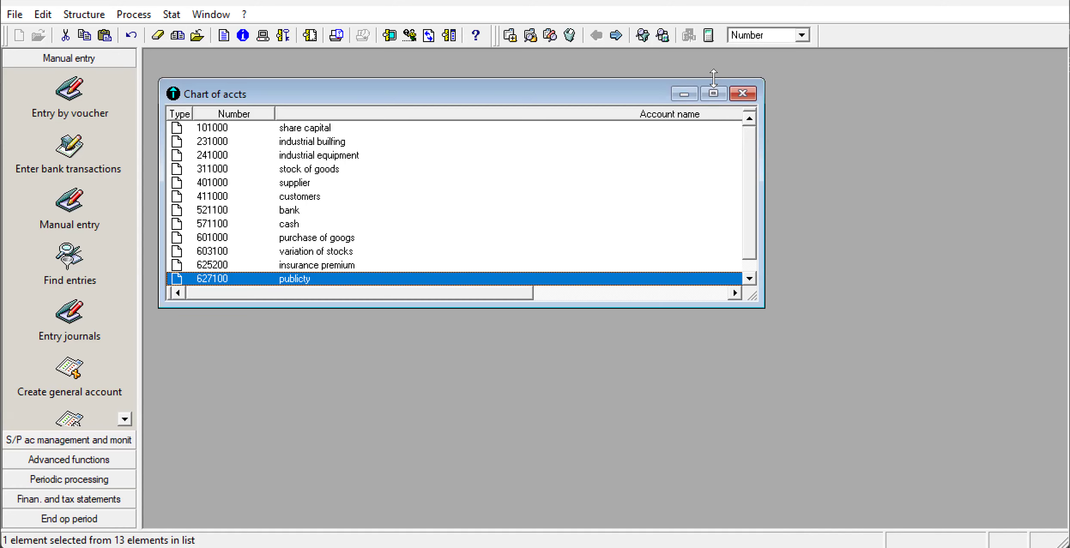
{"action": "left_click", "coordinate": [714, 94]}
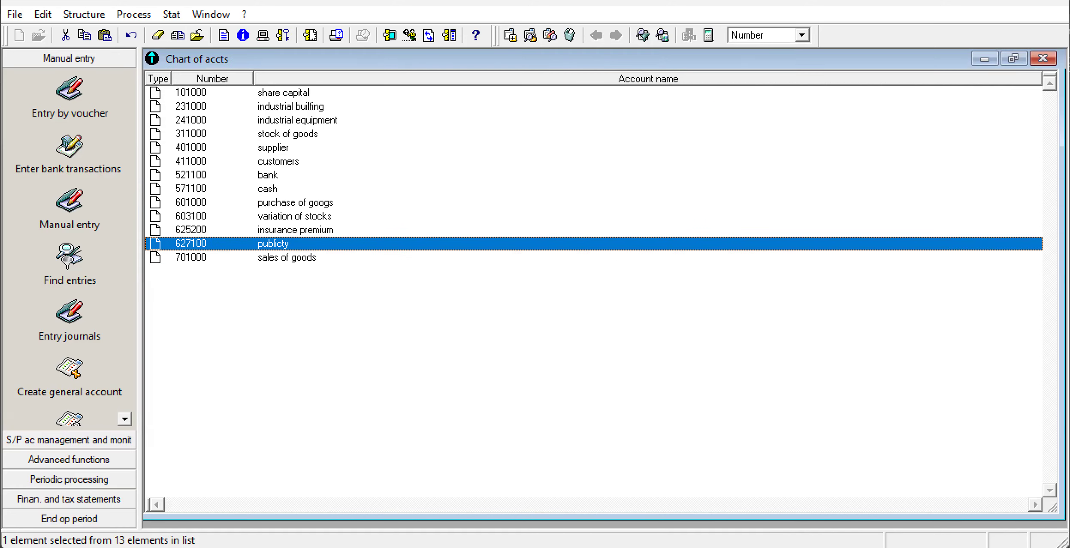
{"action": "left_click", "coordinate": [652, 547]}
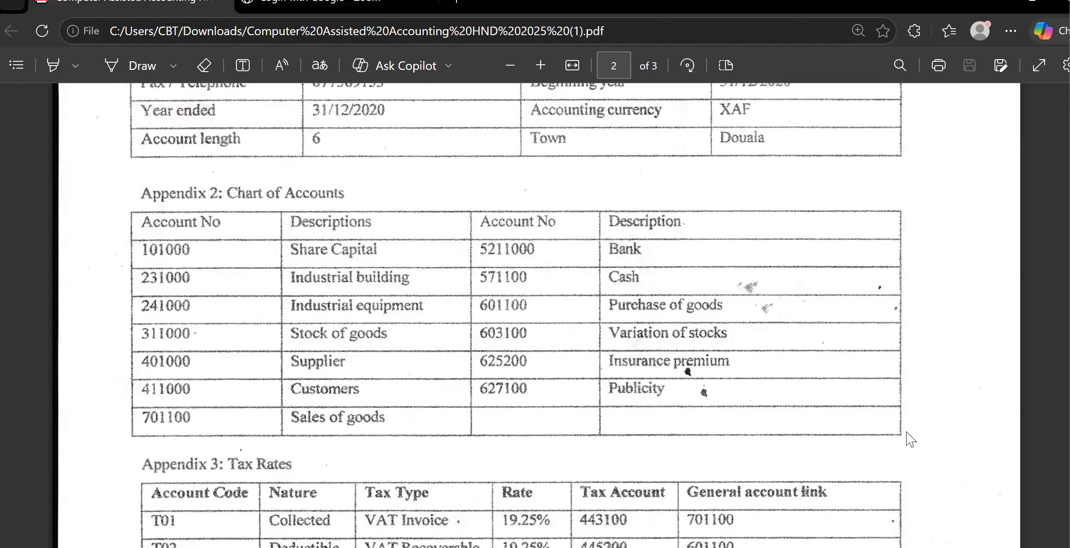
{"action": "scroll", "coordinate": [906, 434], "scroll_direction": "down", "scroll_amount": 4}
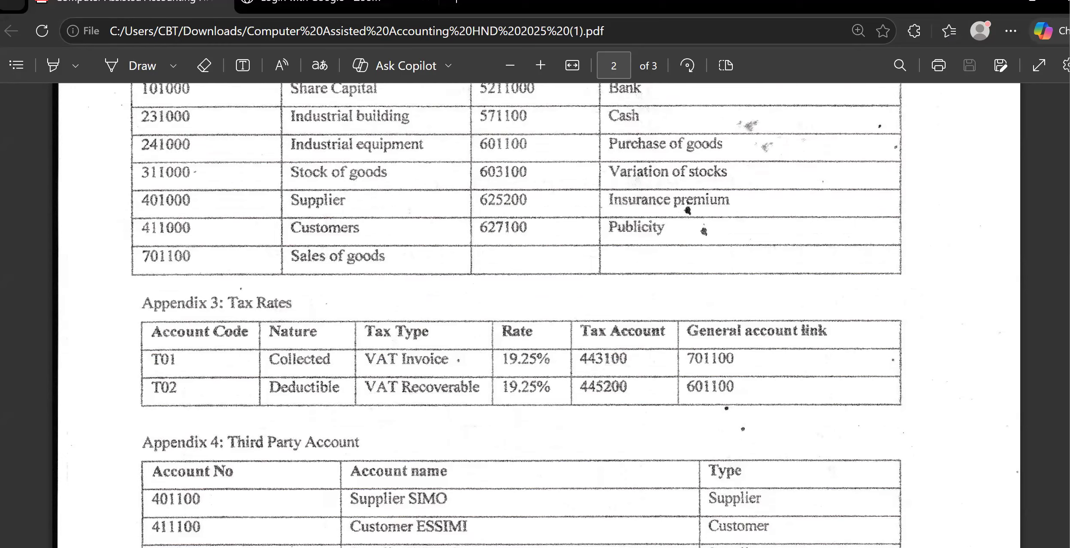
{"action": "key", "text": "alt+Tab"}
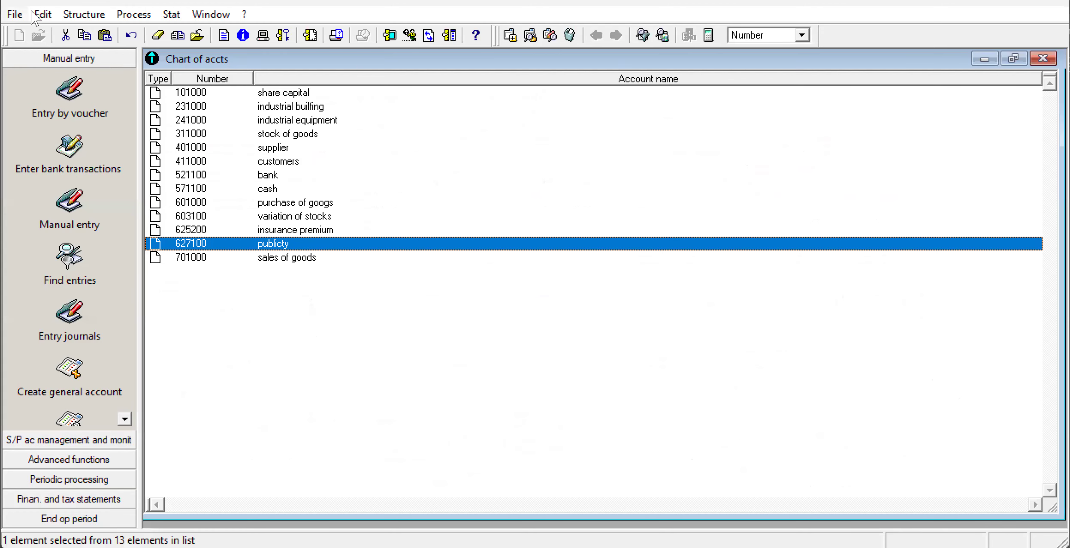
Add a new tax to the tax rates list with the code T01 and the name "collected".
{"action": "left_click", "coordinate": [77, 15]}
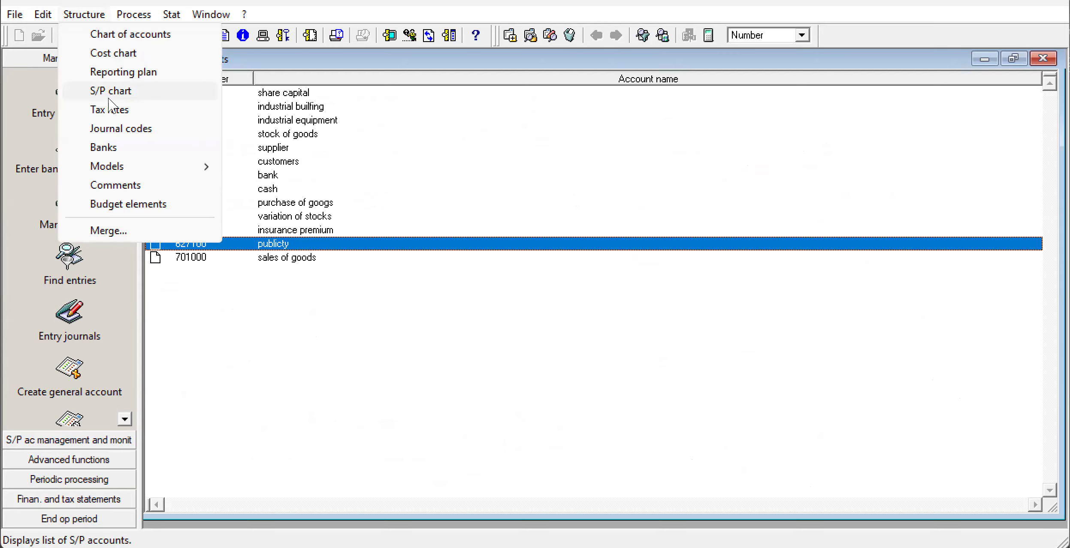
{"action": "left_click", "coordinate": [112, 115]}
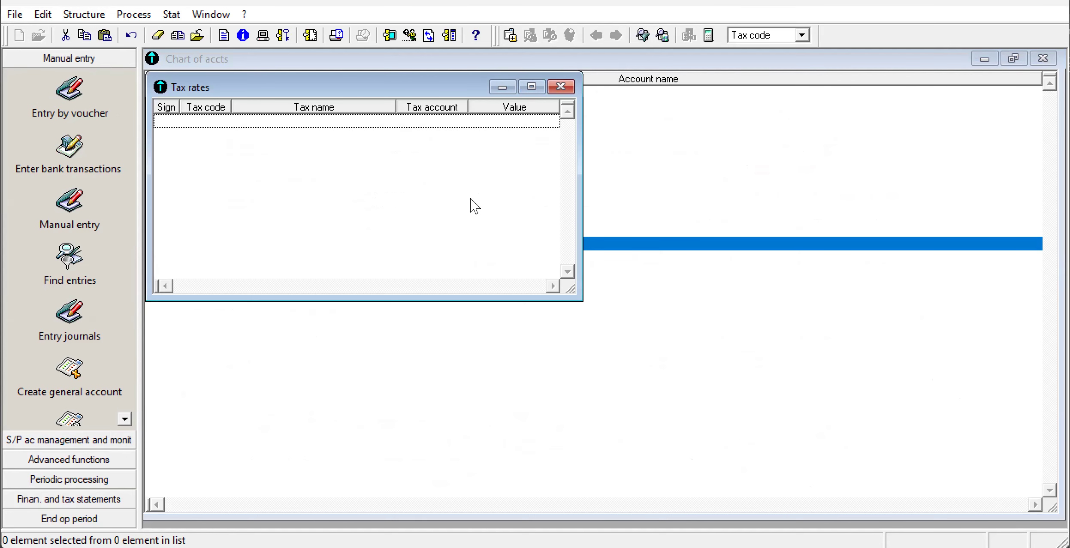
{"action": "left_click", "coordinate": [531, 86]}
{"action": "right_click", "coordinate": [444, 197]}
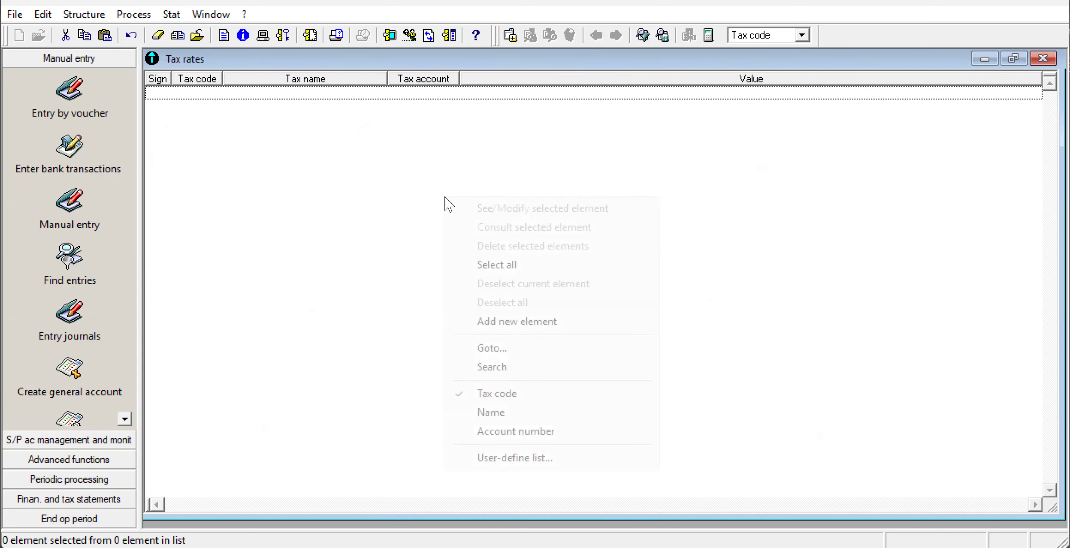
{"action": "left_click", "coordinate": [502, 322]}
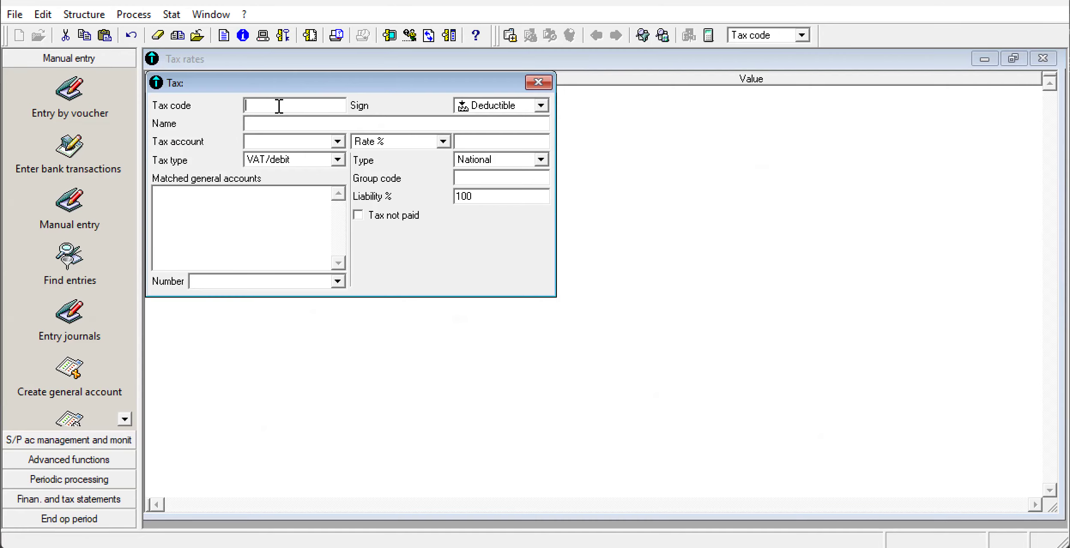
{"action": "type", "text": "T01"}
{"action": "left_click", "coordinate": [255, 122]}
{"action": "type", "text": "collected"}
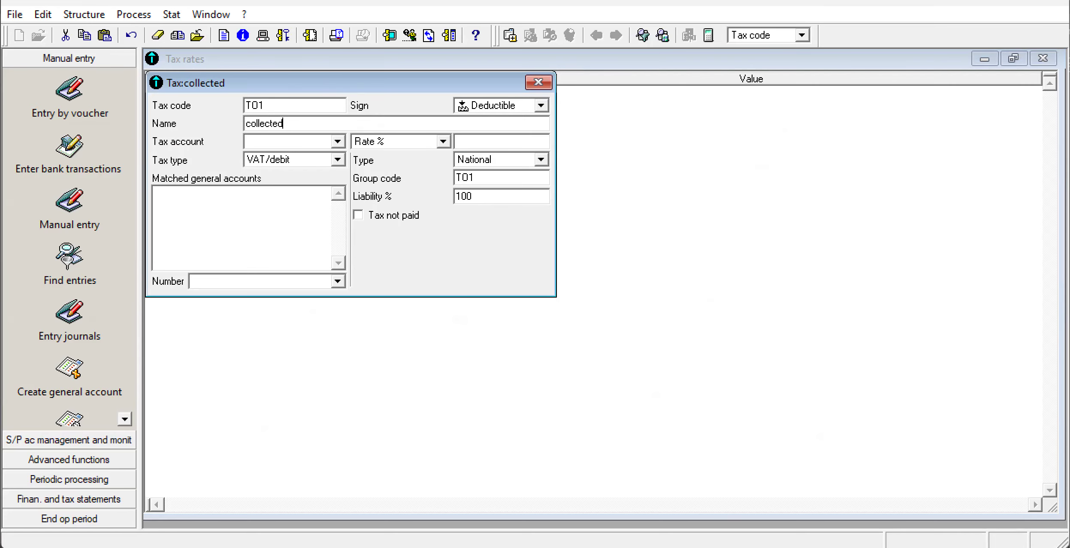
Give tax T01 the sign Collected, tax account 443100, a rate of 19.25 % and general account number 701000.
{"action": "left_click", "coordinate": [541, 106]}
{"action": "left_click", "coordinate": [508, 119]}
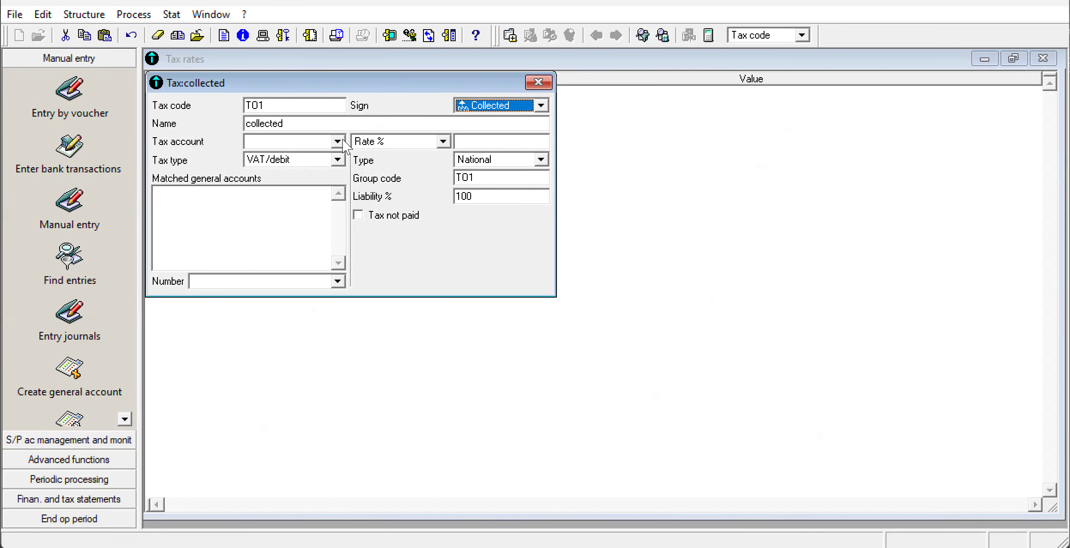
{"action": "left_click", "coordinate": [309, 144]}
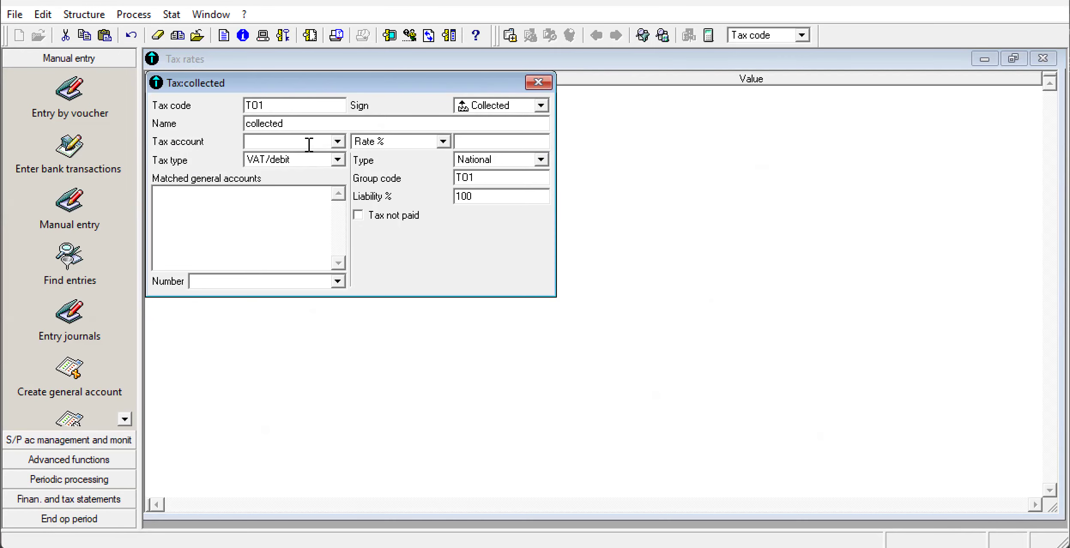
{"action": "type", "text": "44"}
{"action": "type", "text": "31"}
{"action": "type", "text": "00"}
{"action": "type", "text": "19."}
{"action": "type", "text": "25"}
{"action": "left_click", "coordinate": [341, 282]}
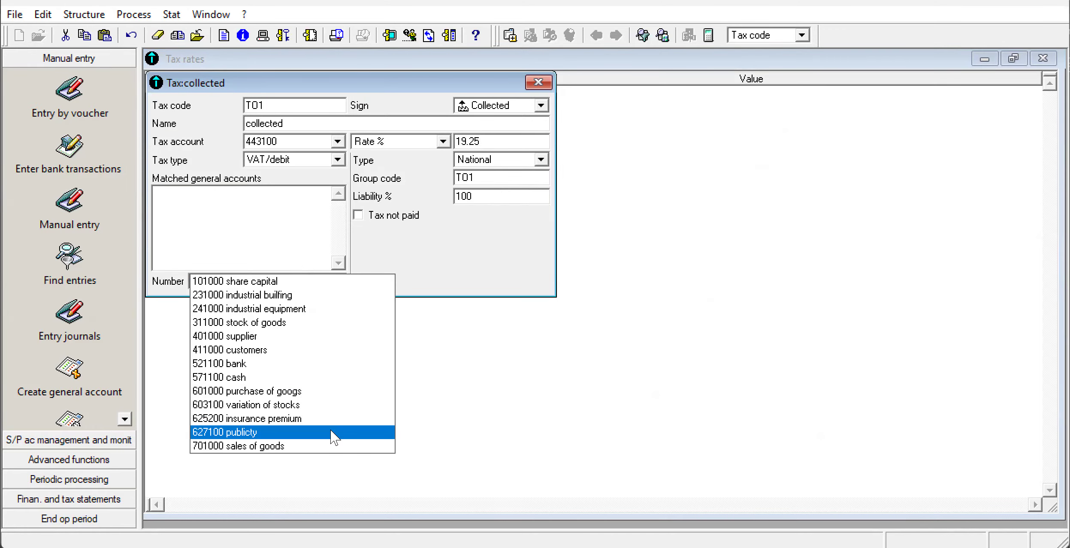
{"action": "left_click", "coordinate": [327, 445]}
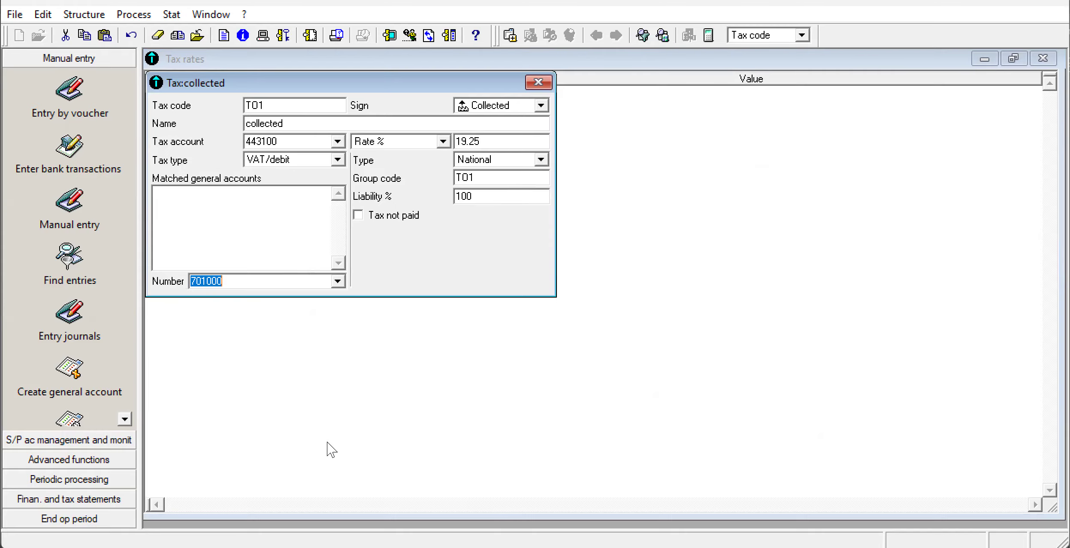
Create the missing general account 443100 as "VAT COLLECTED" and add 701000 to the matched general accounts of tax T01.
{"action": "key", "text": "Return"}
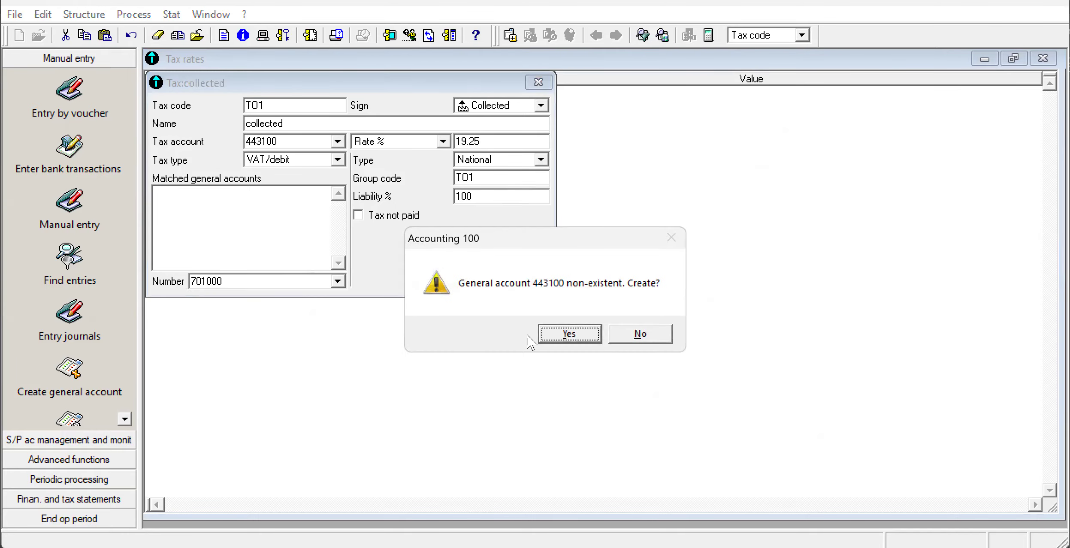
{"action": "left_click", "coordinate": [565, 335]}
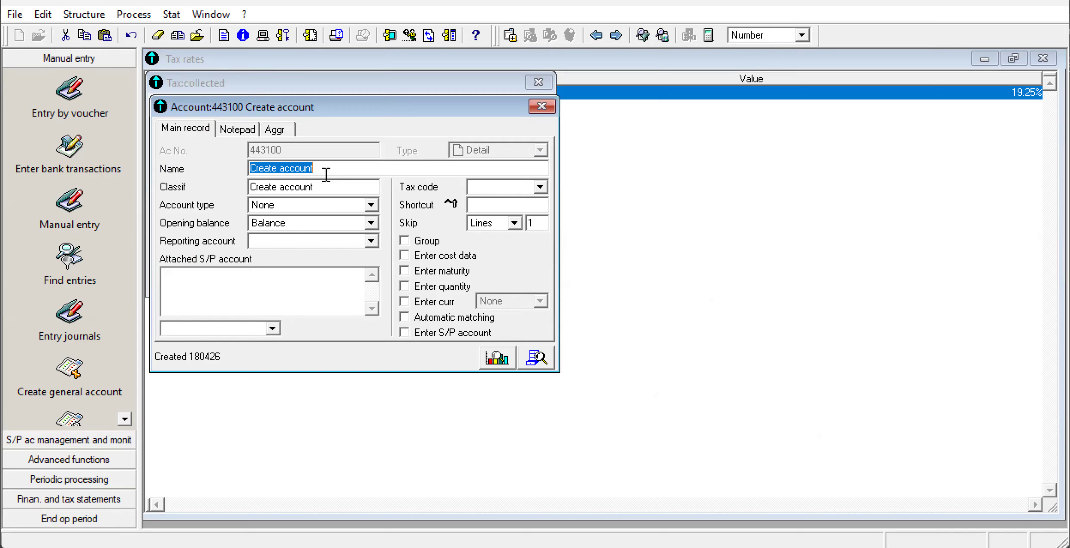
{"action": "type", "text": "call"}
{"action": "key", "text": "BackSpace"}
{"action": "key", "text": "BackSpace"}
{"action": "key", "text": "BackSpace"}
{"action": "key", "text": "BackSpace"}
{"action": "type", "text": "VAT "}
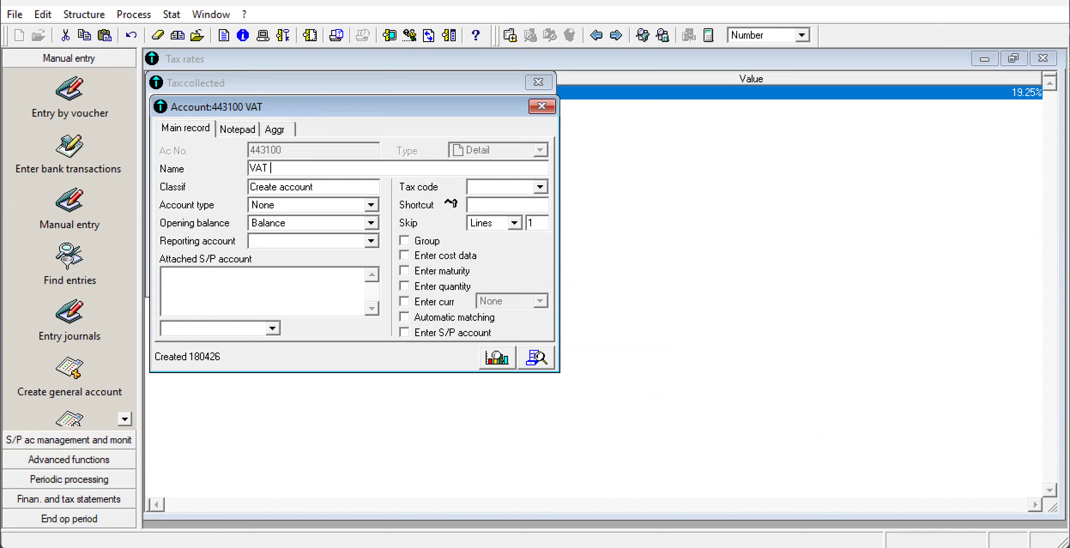
{"action": "type", "text": "COLLECTED"}
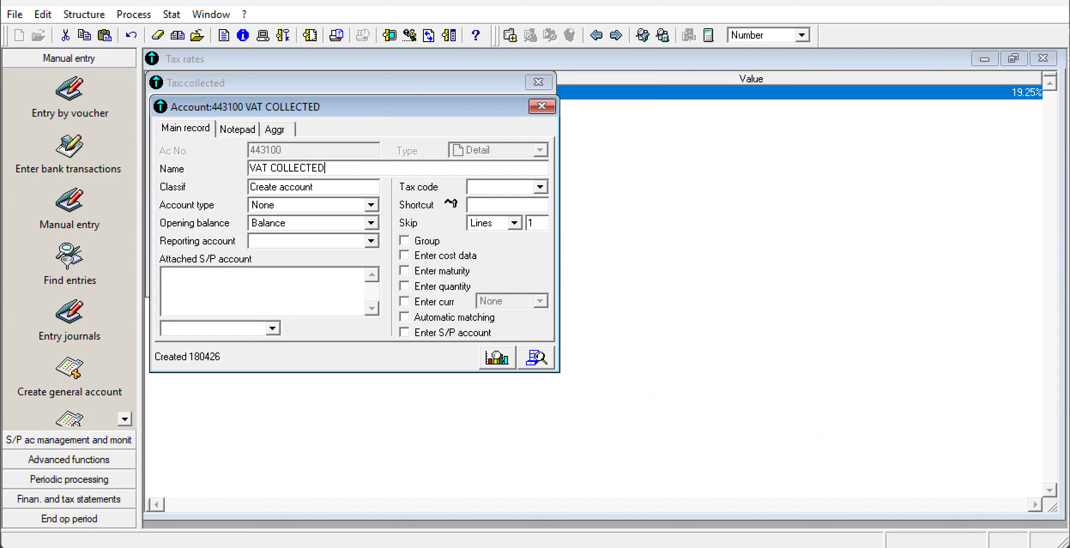
{"action": "left_click", "coordinate": [541, 106]}
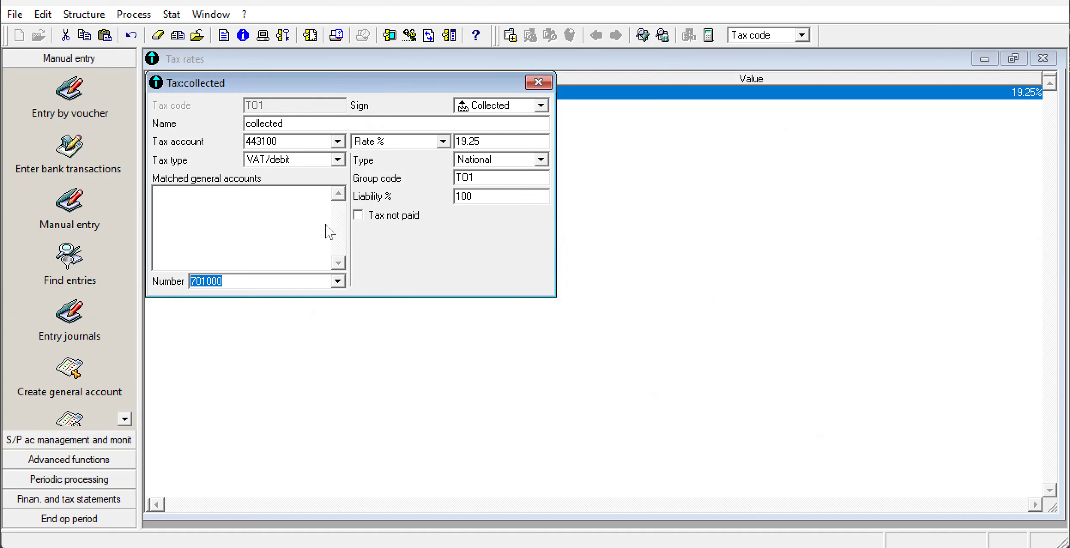
{"action": "key", "text": "Return"}
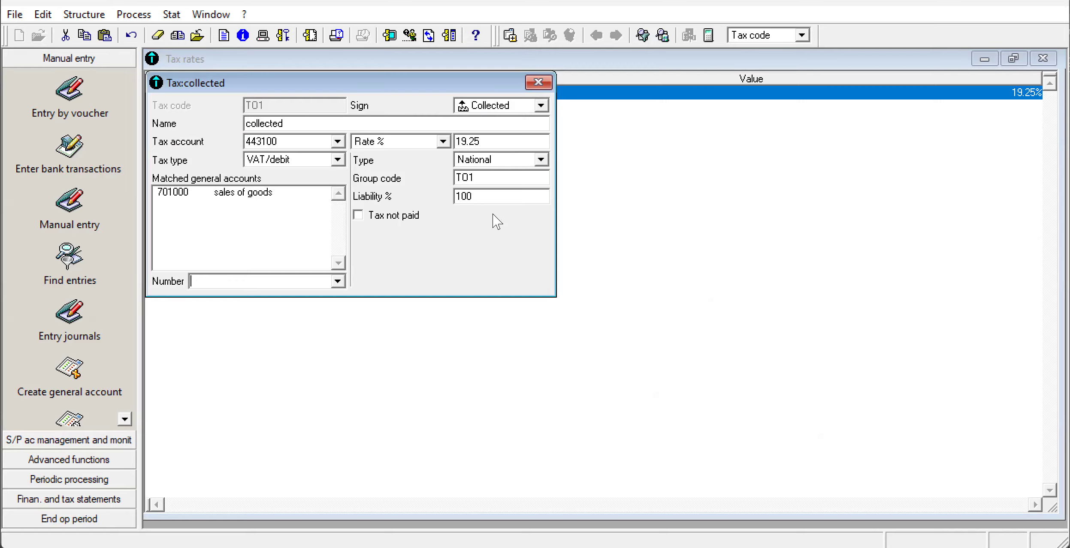
{"action": "left_click", "coordinate": [549, 83]}
Add a second tax to the tax rates list with the code T02 and the name "DEDUCTIBLE".
{"action": "right_click", "coordinate": [376, 221]}
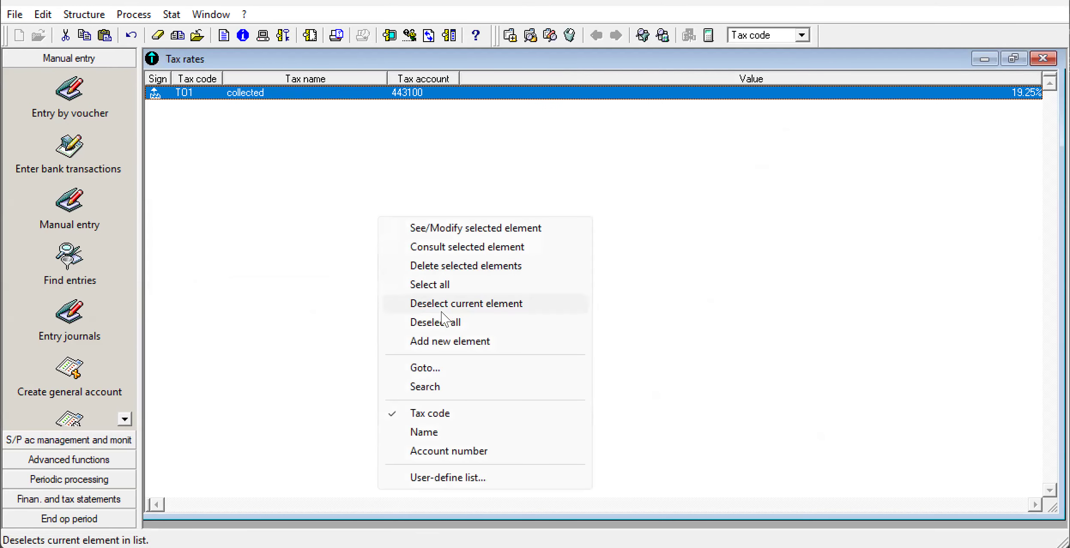
{"action": "left_click", "coordinate": [436, 341]}
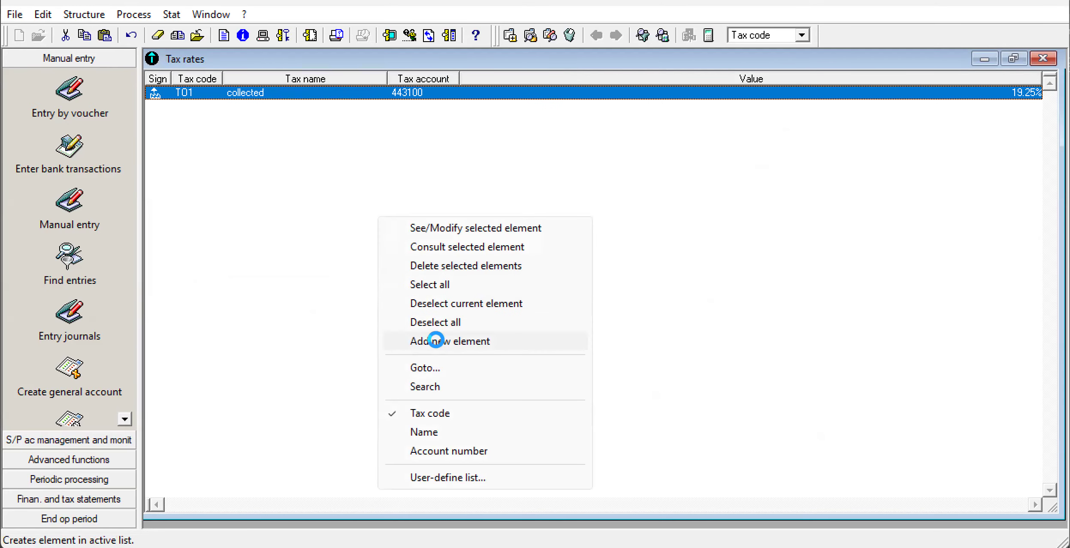
{"action": "type", "text": "T02"}
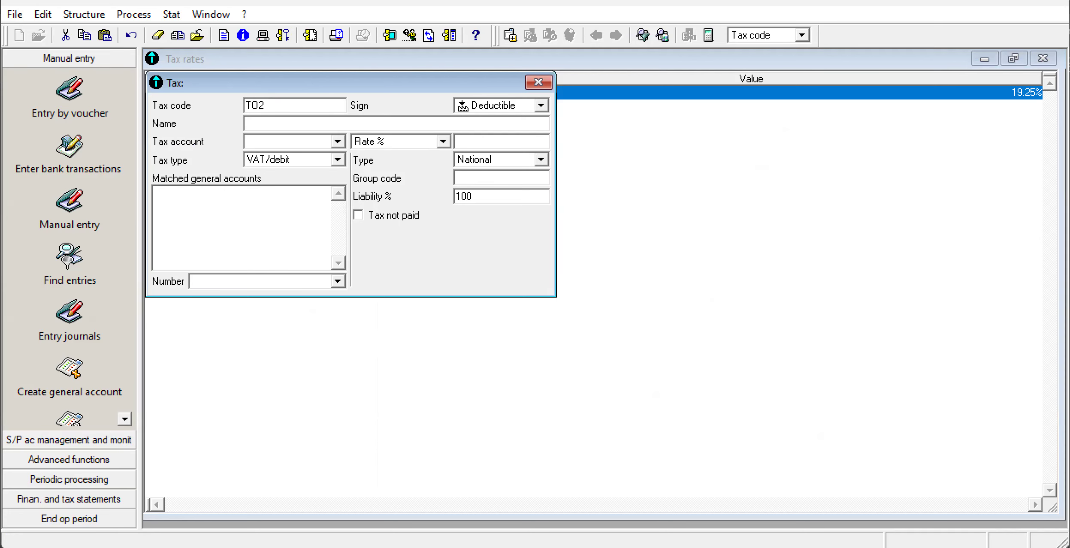
{"action": "left_click", "coordinate": [257, 124]}
{"action": "type", "text": "DEDUCTIB"}
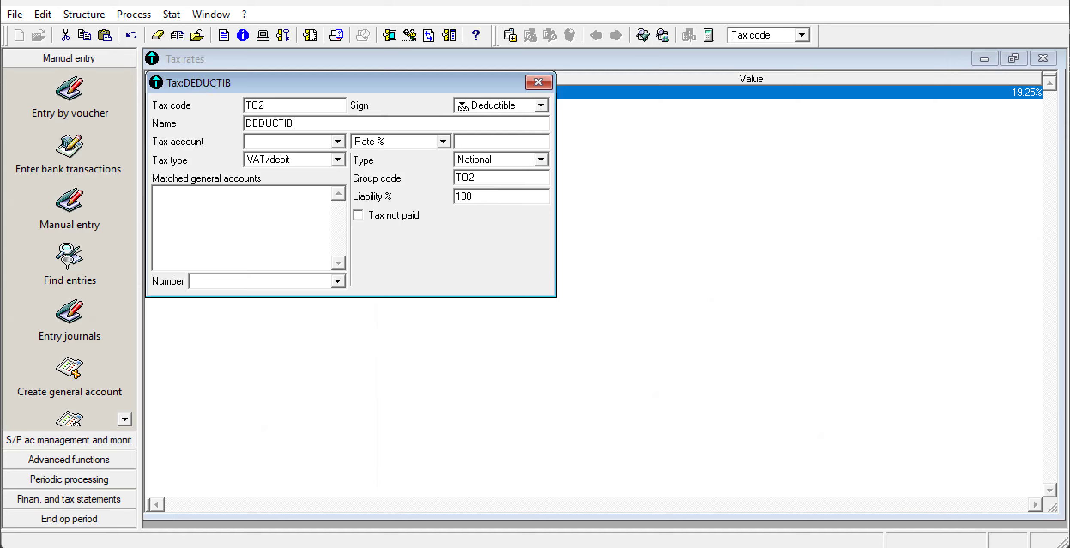
{"action": "type", "text": "LE"}
{"action": "type", "text": "4452"}
{"action": "type", "text": "00"}
Give tax T02 the tax account 445200, a rate of 19.25 % and general account number 601000.
{"action": "left_click", "coordinate": [472, 142]}
{"action": "type", "text": "19.25"}
{"action": "left_click", "coordinate": [338, 281]}
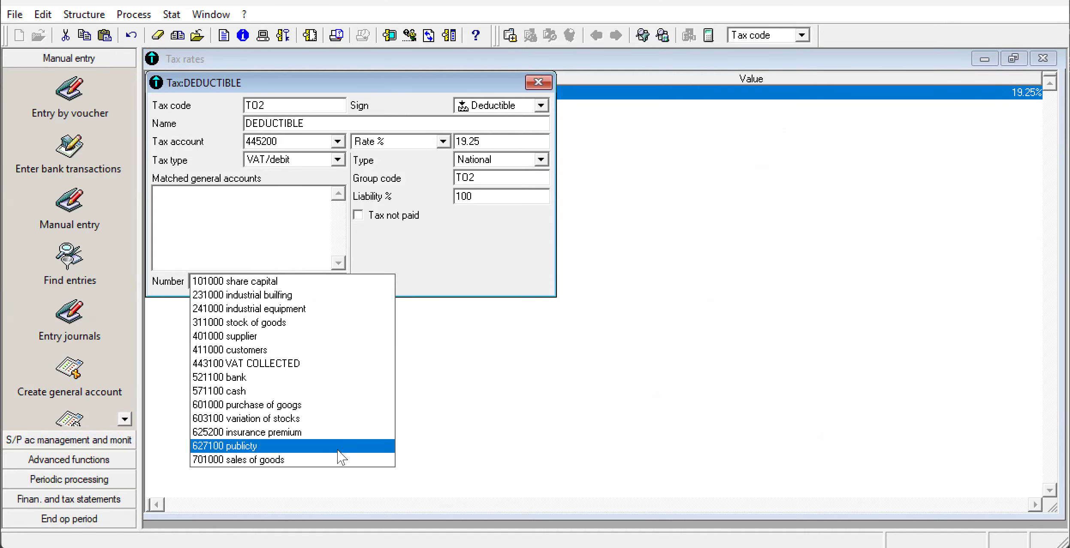
{"action": "left_click", "coordinate": [341, 406]}
Create the missing general account 445200 as "VAT DEDUCTIBLE" and add 601000 to the matched general accounts of tax T02.
{"action": "key", "text": "Return"}
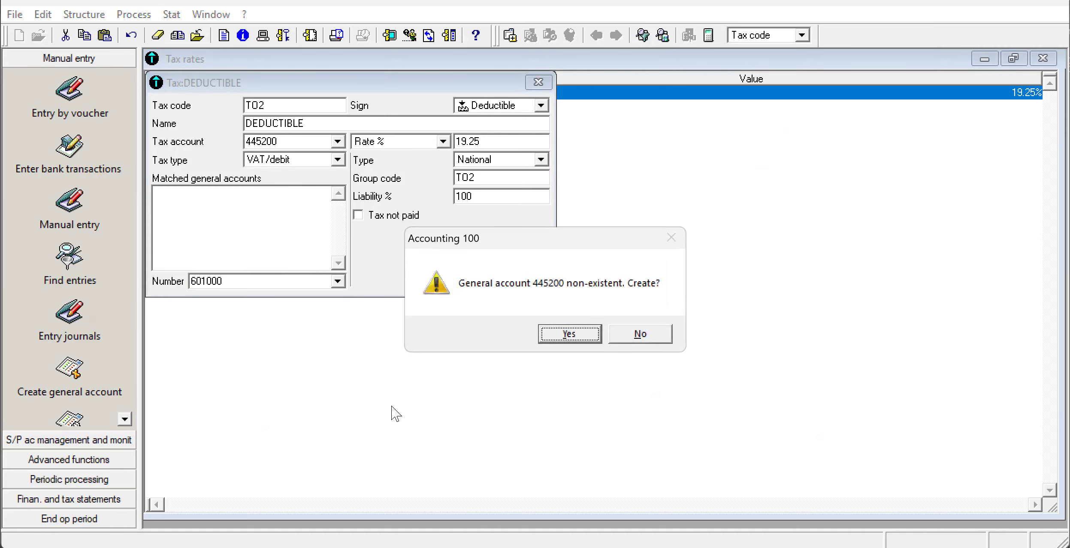
{"action": "left_click", "coordinate": [571, 333]}
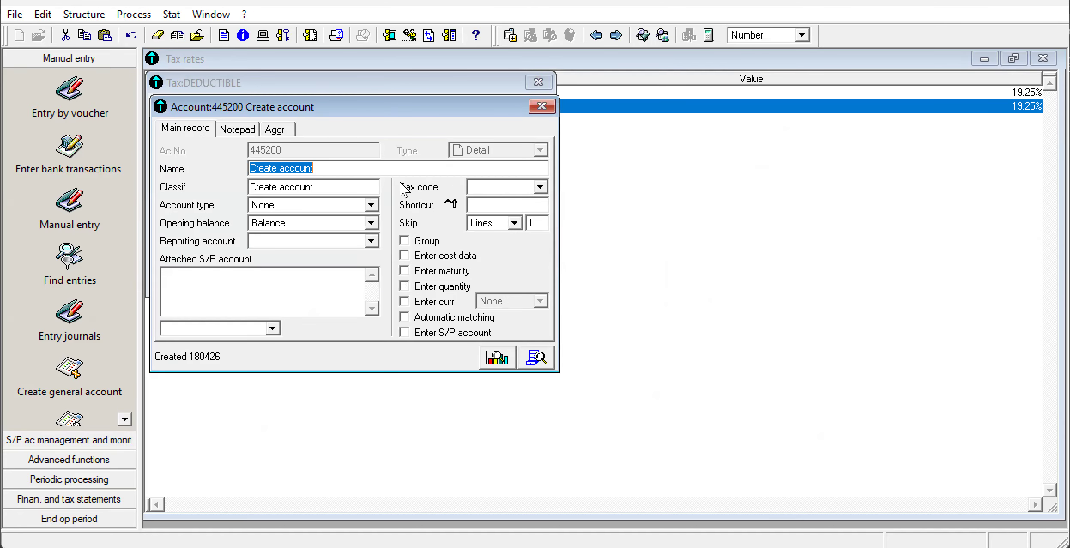
{"action": "type", "text": "CAT DE"}
{"action": "key", "text": "BackSpace"}
{"action": "key", "text": "BackSpace"}
{"action": "key", "text": "BackSpace"}
{"action": "key", "text": "BackSpace"}
{"action": "key", "text": "BackSpace"}
{"action": "key", "text": "BackSpace"}
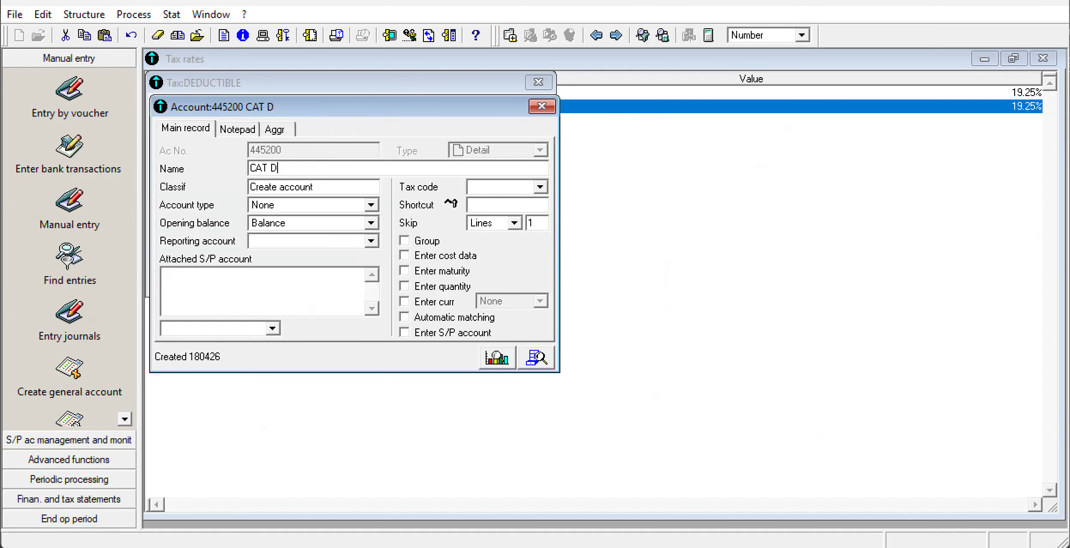
{"action": "type", "text": "VAR"}
{"action": "key", "text": "BackSpace"}
{"action": "type", "text": "T DEDUCTIBLE"}
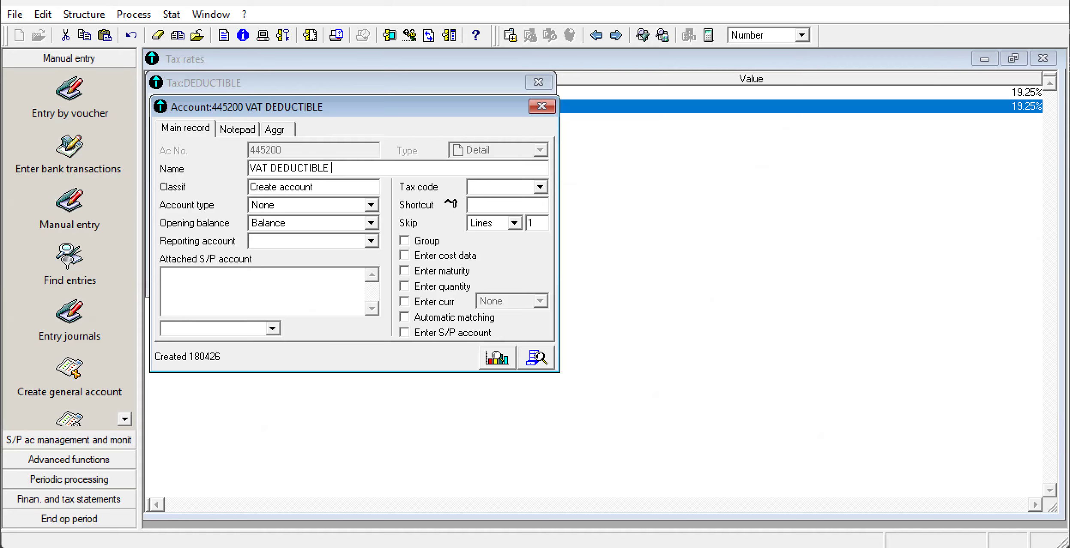
{"action": "left_click", "coordinate": [541, 106]}
{"action": "key", "text": "Return"}
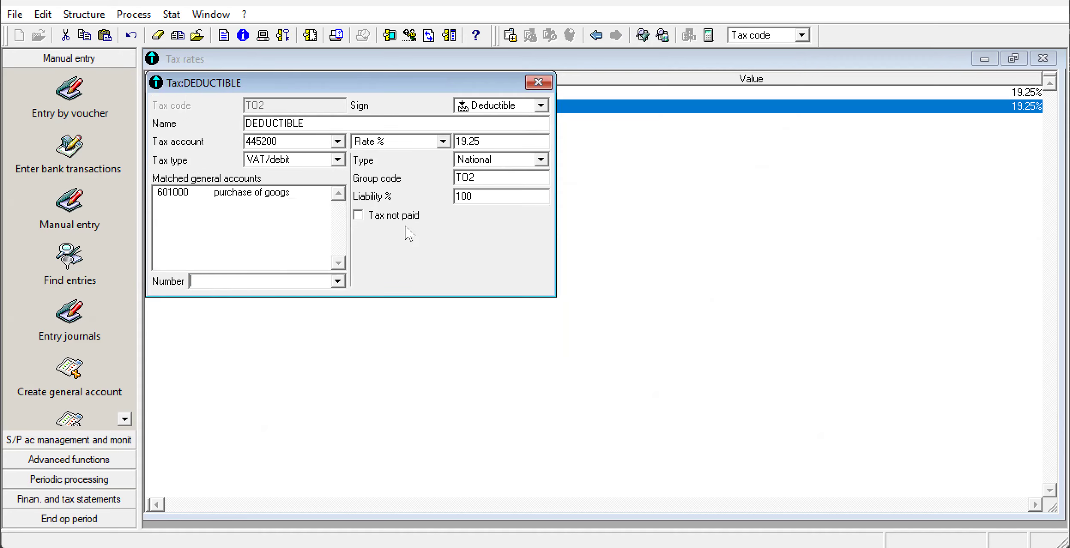
{"action": "left_click", "coordinate": [539, 83]}
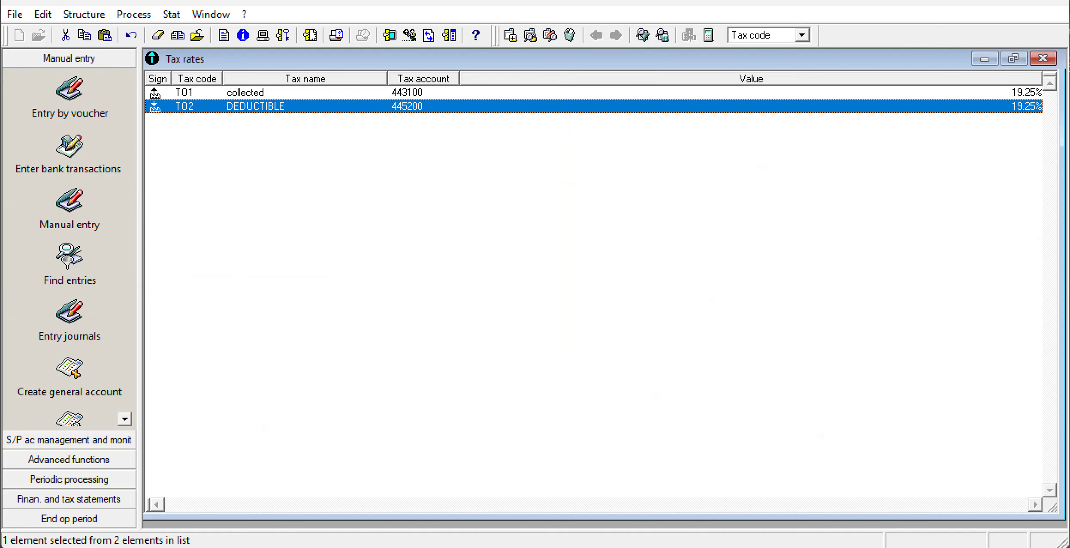
Consult Appendix 4 (Third Party Account) in the exam PDF, and open the S/P chart of accounts maximized in Sage 100 Accounting.
{"action": "key", "text": "alt+Tab"}
{"action": "scroll", "coordinate": [916, 392], "scroll_direction": "down", "scroll_amount": 4}
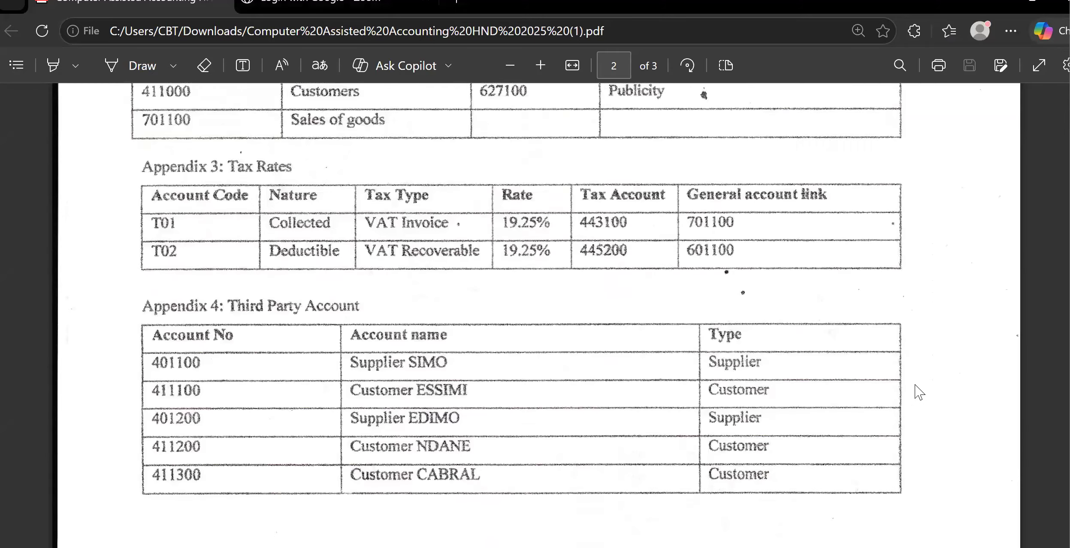
{"action": "scroll", "coordinate": [916, 392], "scroll_direction": "down", "scroll_amount": 1}
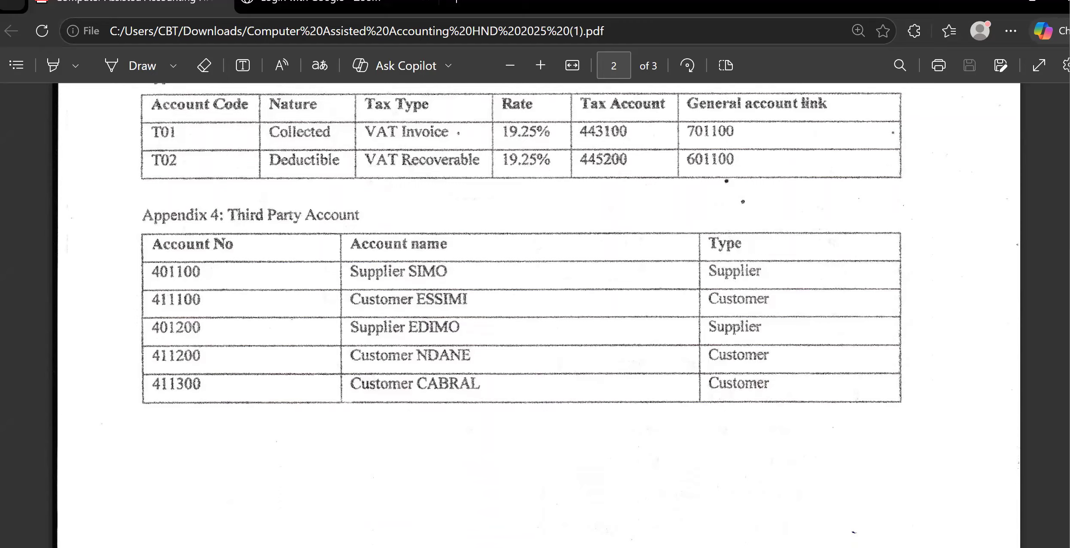
{"action": "left_click", "coordinate": [728, 493]}
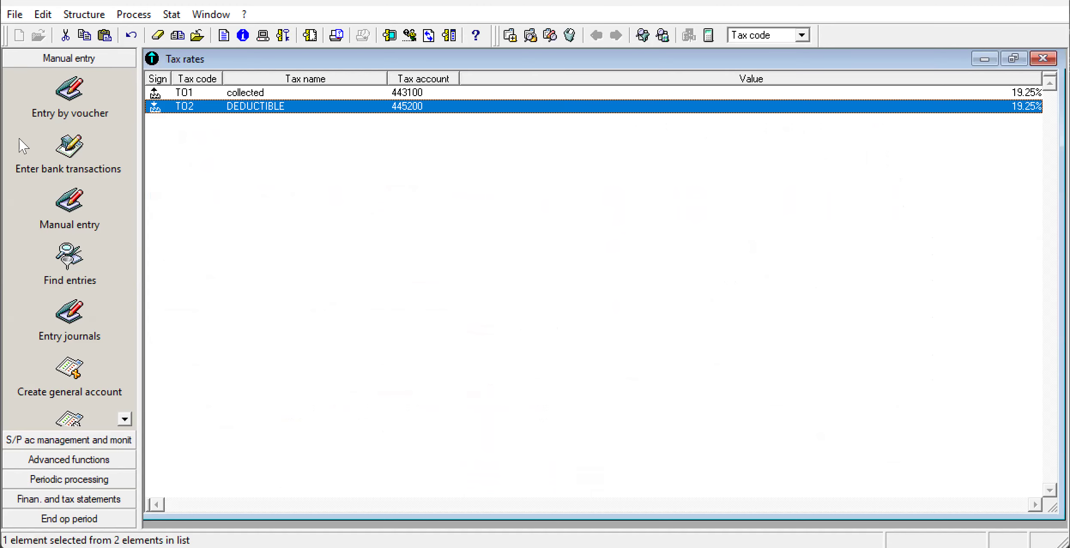
{"action": "left_click", "coordinate": [83, 14]}
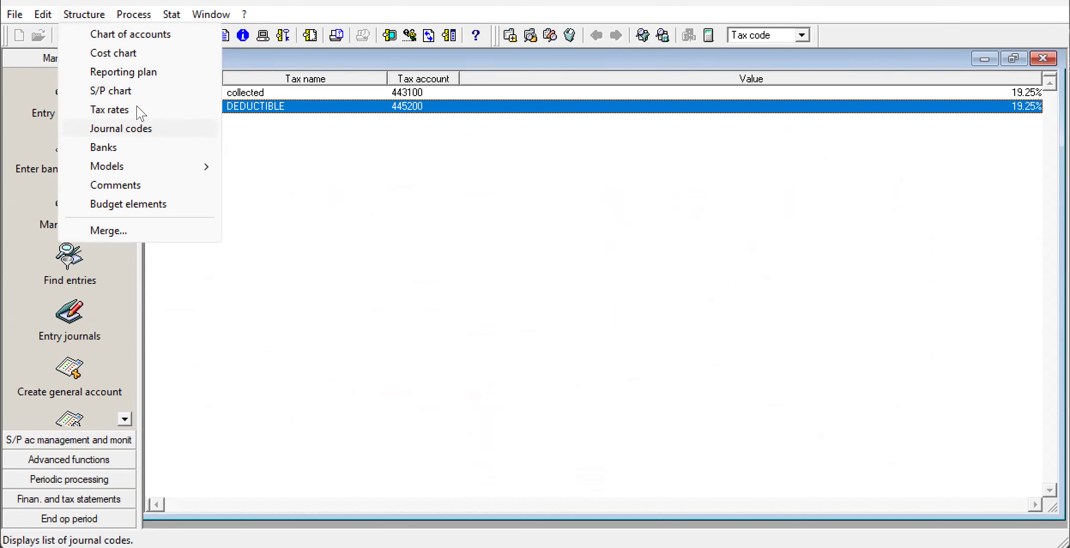
{"action": "left_click", "coordinate": [102, 91]}
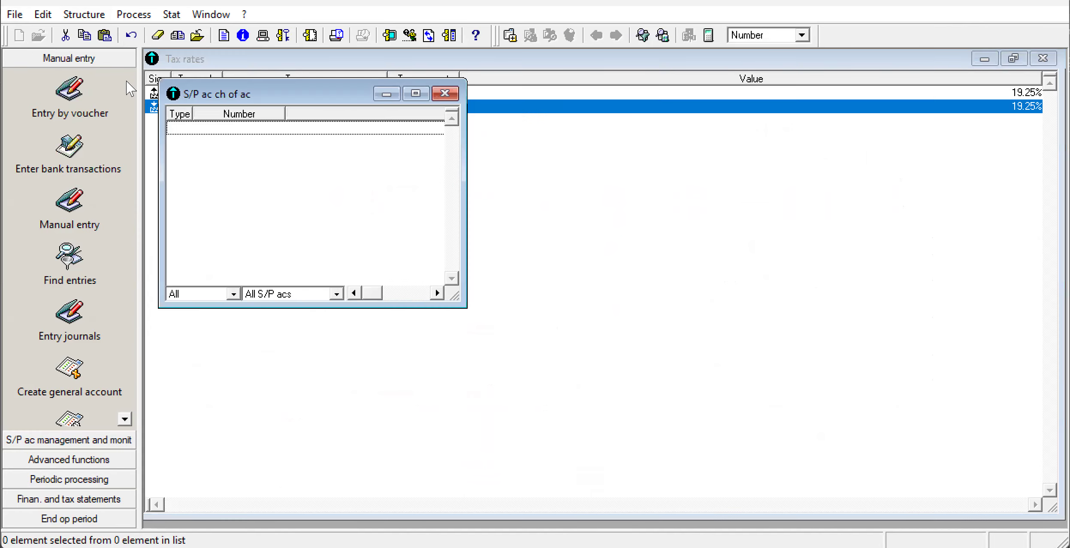
{"action": "left_click", "coordinate": [415, 93]}
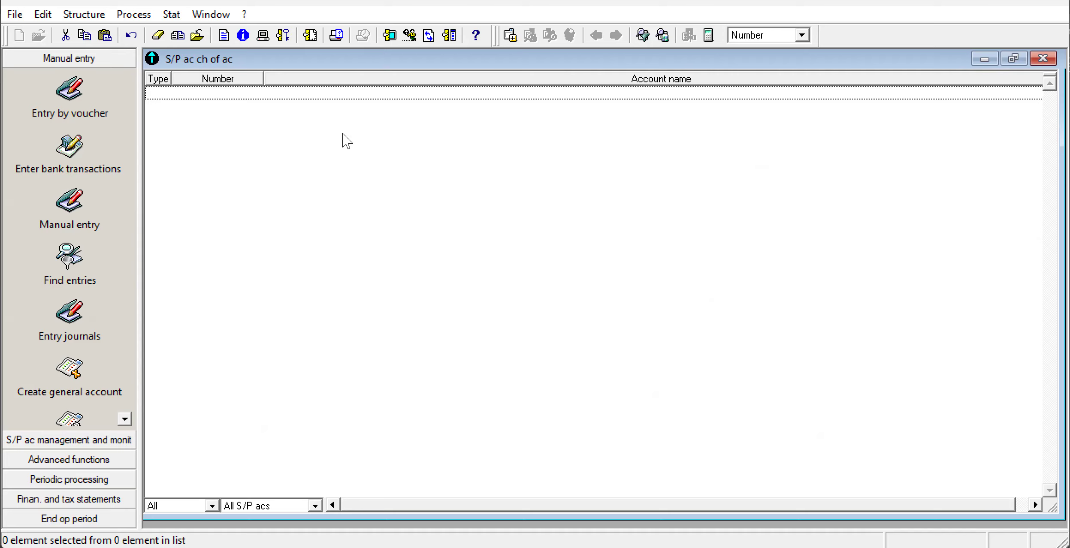
Add a new element to the S/P chart of accounts and set its type to Supplier.
{"action": "right_click", "coordinate": [392, 226]}
{"action": "left_click", "coordinate": [430, 343]}
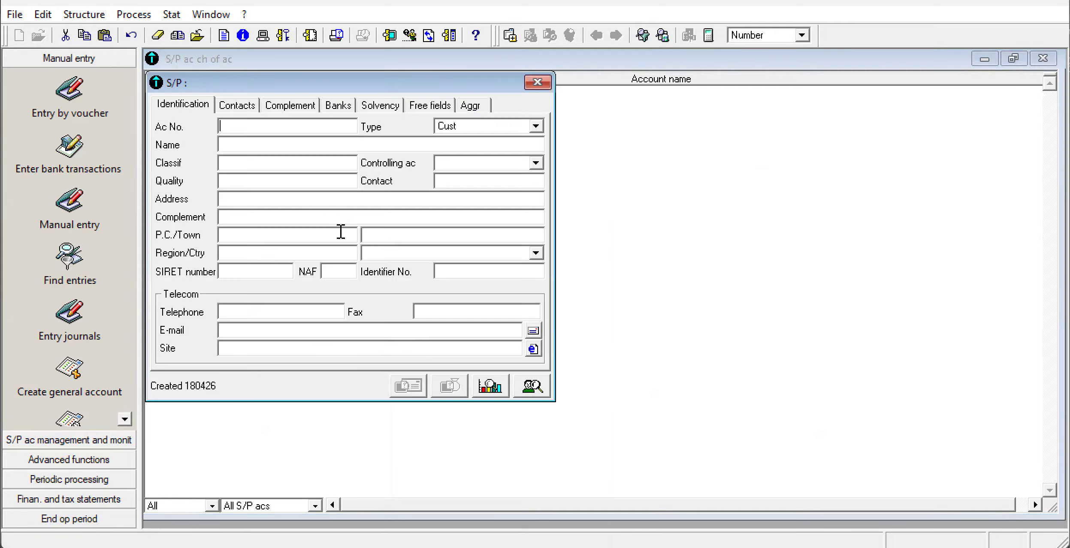
{"action": "left_click", "coordinate": [536, 127]}
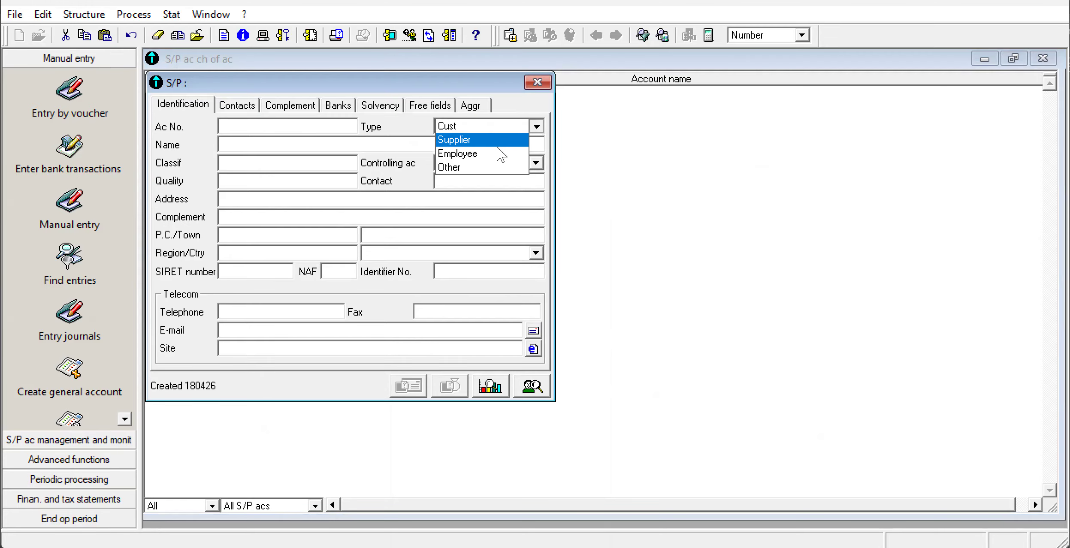
{"action": "left_click", "coordinate": [502, 130]}
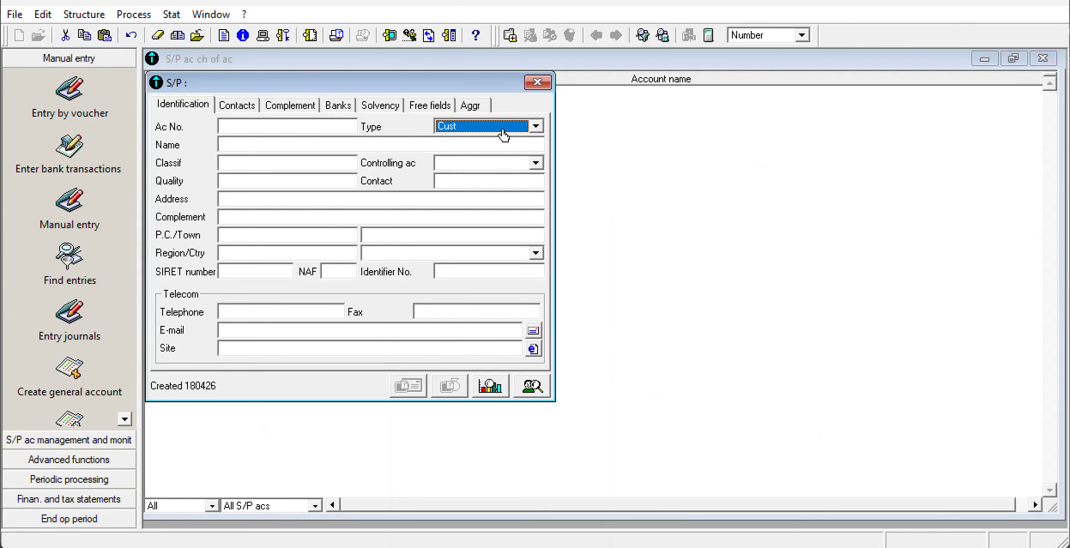
{"action": "left_click", "coordinate": [292, 124]}
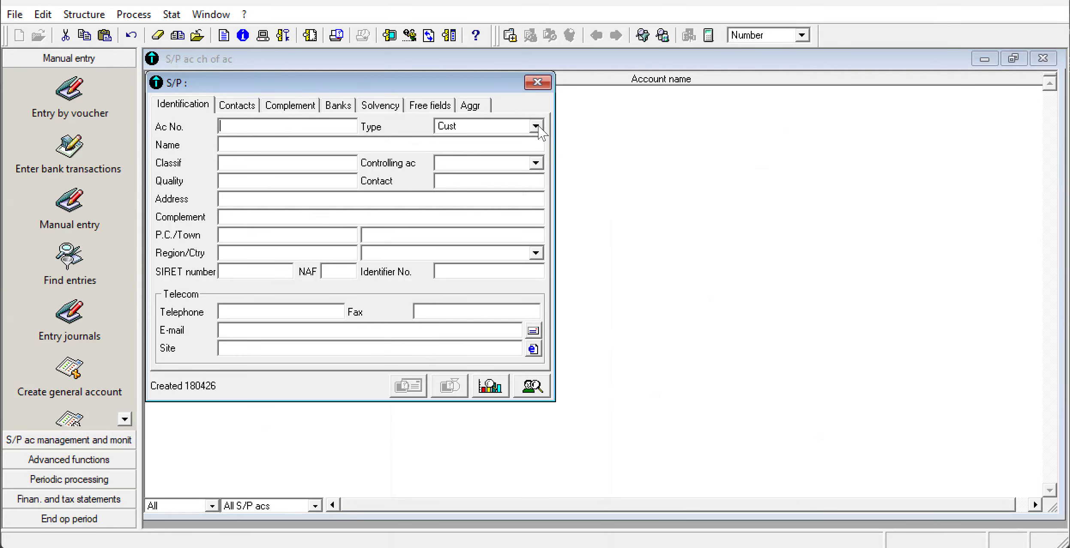
{"action": "left_click", "coordinate": [537, 127]}
{"action": "left_click", "coordinate": [530, 141]}
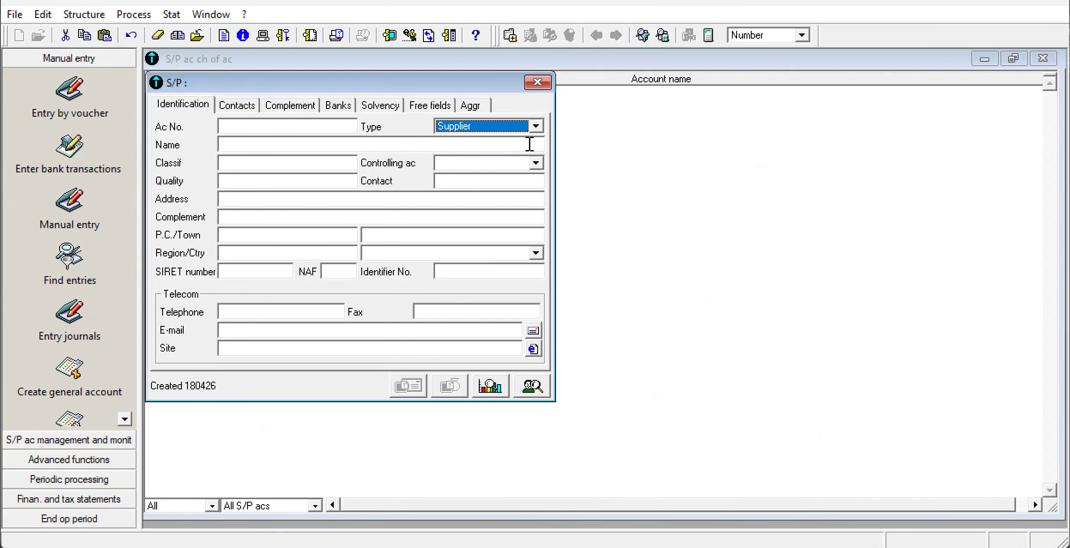
Give the new supplier account the number 401100 and the name "SUPPLIER" followed by the first supplier's name from Appendix 4, and save it.
{"action": "left_click", "coordinate": [241, 131]}
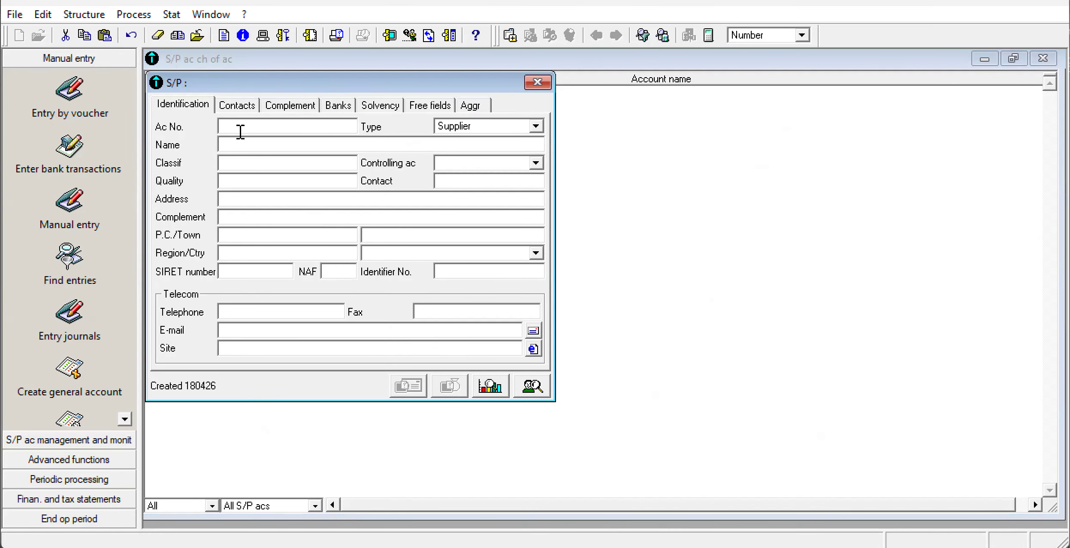
{"action": "type", "text": "401100S"}
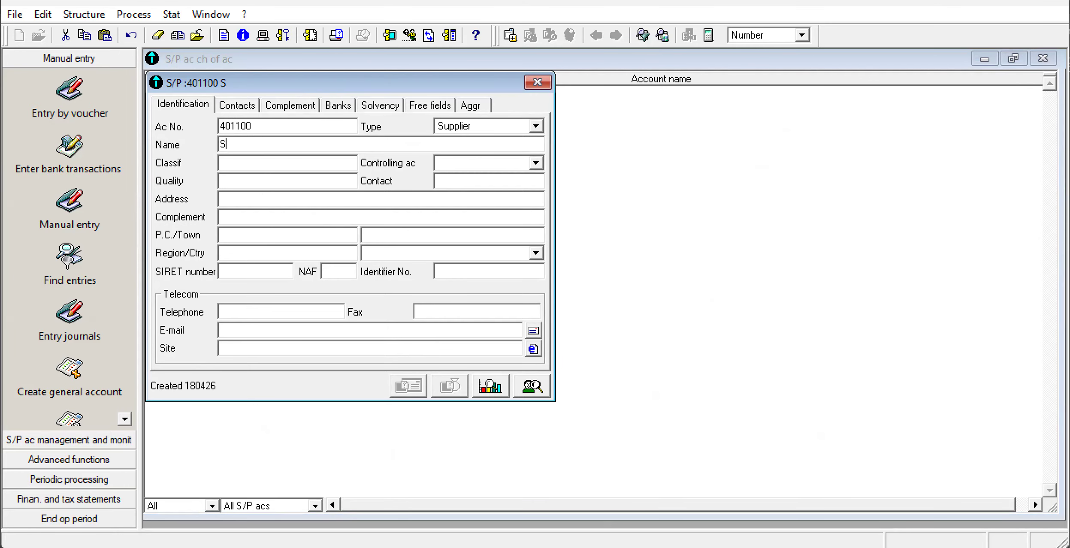
{"action": "type", "text": "UPPLIER SIMP"}
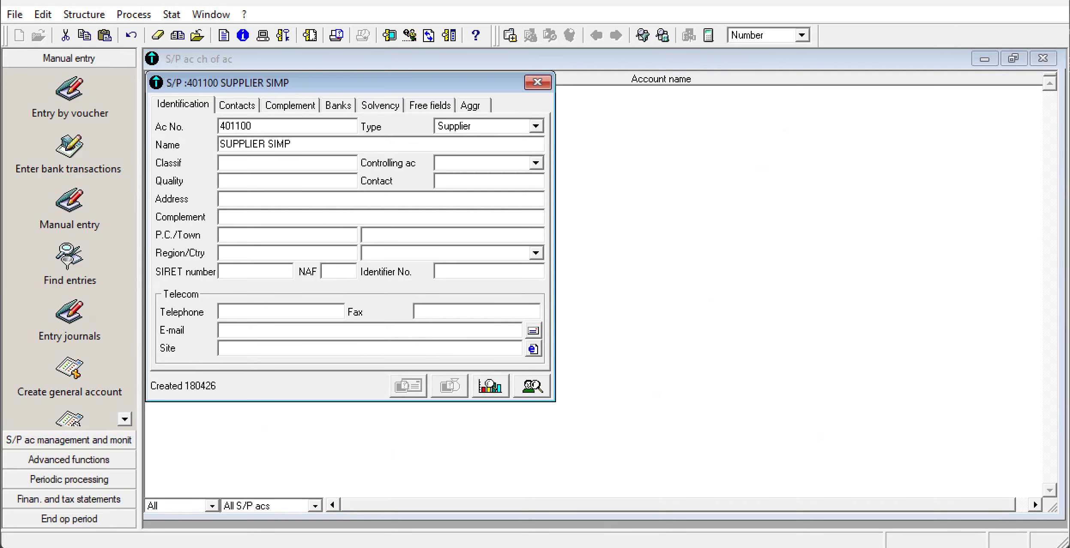
{"action": "key", "text": "BackSpace"}
{"action": "type", "text": "O"}
{"action": "left_click", "coordinate": [539, 83]}
Add customer account 411100 to the S/P chart, named "CUSTOMER" followed by the first customer's name from Appendix 4.
{"action": "right_click", "coordinate": [391, 286]}
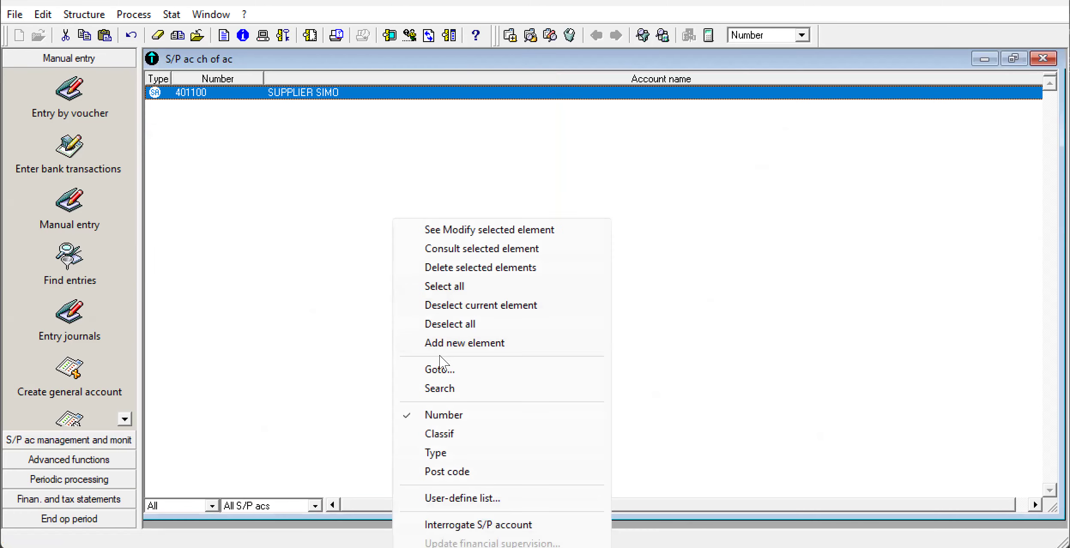
{"action": "left_click", "coordinate": [450, 343]}
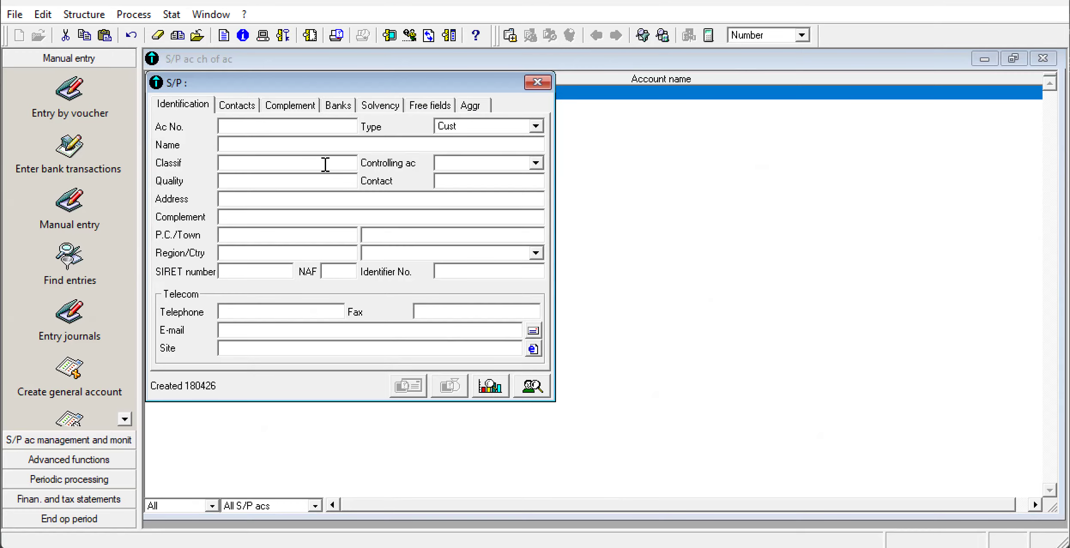
{"action": "type", "text": "4111"}
{"action": "type", "text": "00"}
{"action": "type", "text": "CUSTRO"}
{"action": "key", "text": "BackSpace"}
{"action": "key", "text": "BackSpace"}
{"action": "type", "text": "OMER "}
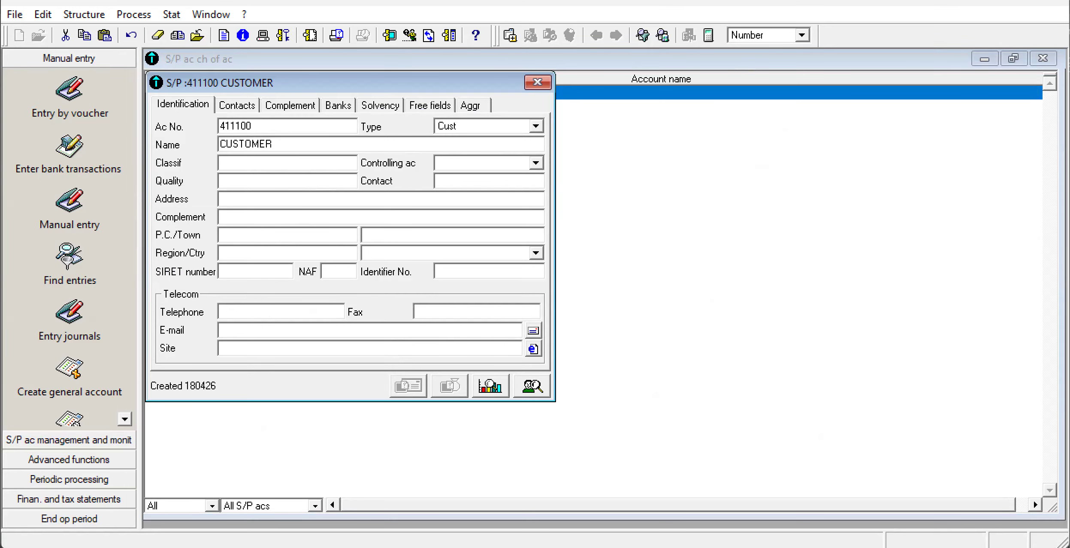
{"action": "type", "text": "ESSIMI"}
{"action": "left_click", "coordinate": [537, 83]}
Add account 401200 of type Supplier to the S/P chart, named "SUPPLIER" followed by the second supplier's name from Appendix 4.
{"action": "right_click", "coordinate": [349, 227]}
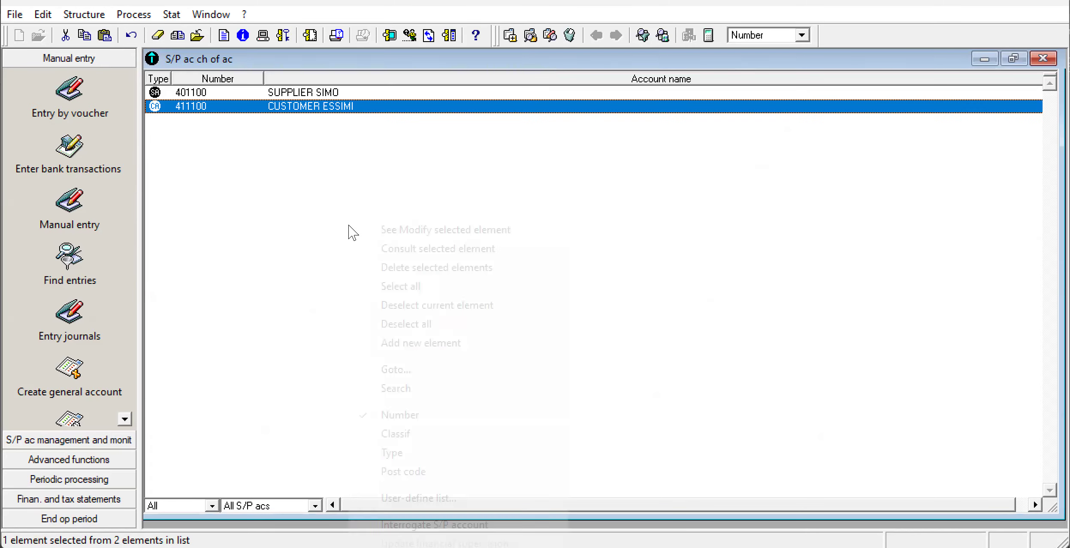
{"action": "left_click", "coordinate": [402, 345]}
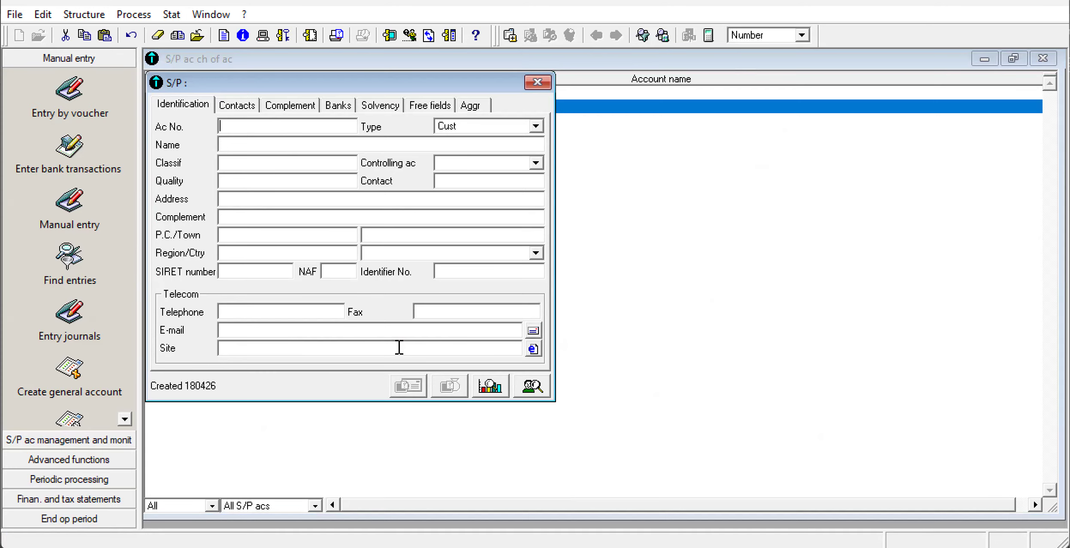
{"action": "left_click", "coordinate": [536, 126]}
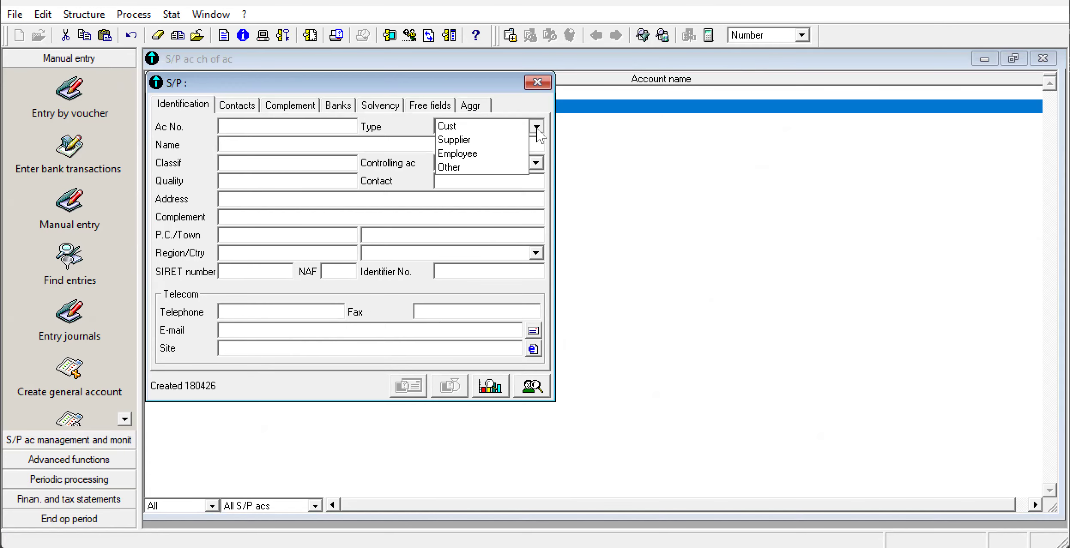
{"action": "left_click", "coordinate": [521, 140]}
{"action": "left_click", "coordinate": [219, 144]}
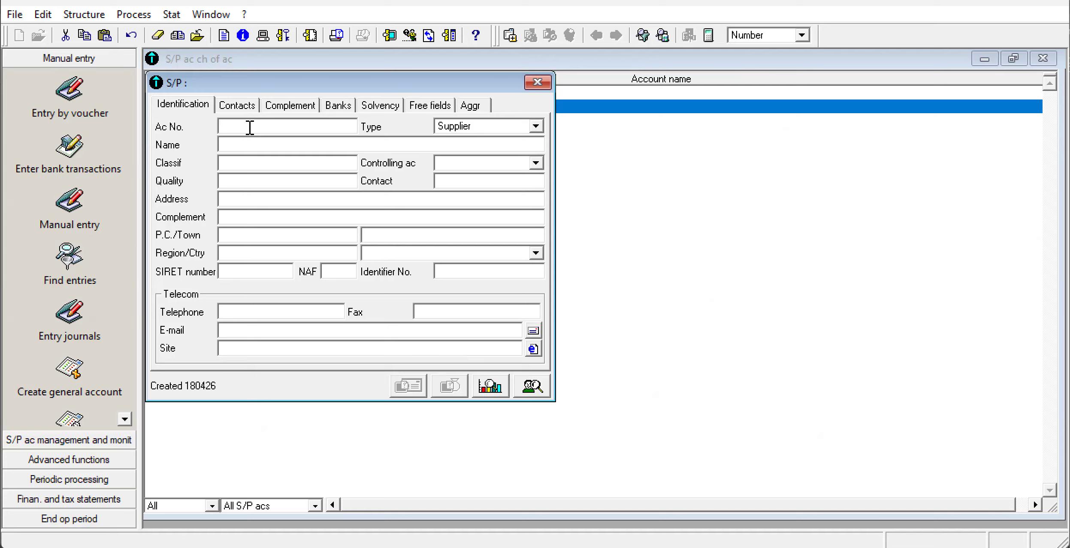
{"action": "type", "text": "401200"}
{"action": "left_click", "coordinate": [226, 146]}
{"action": "type", "text": "SUPPLIER"}
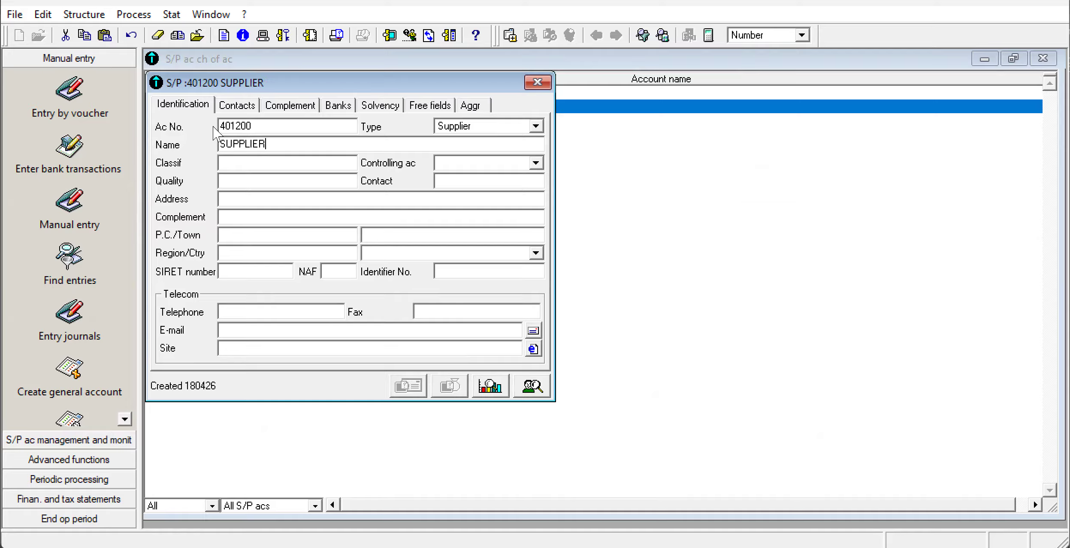
{"action": "type", "text": " EDIMO"}
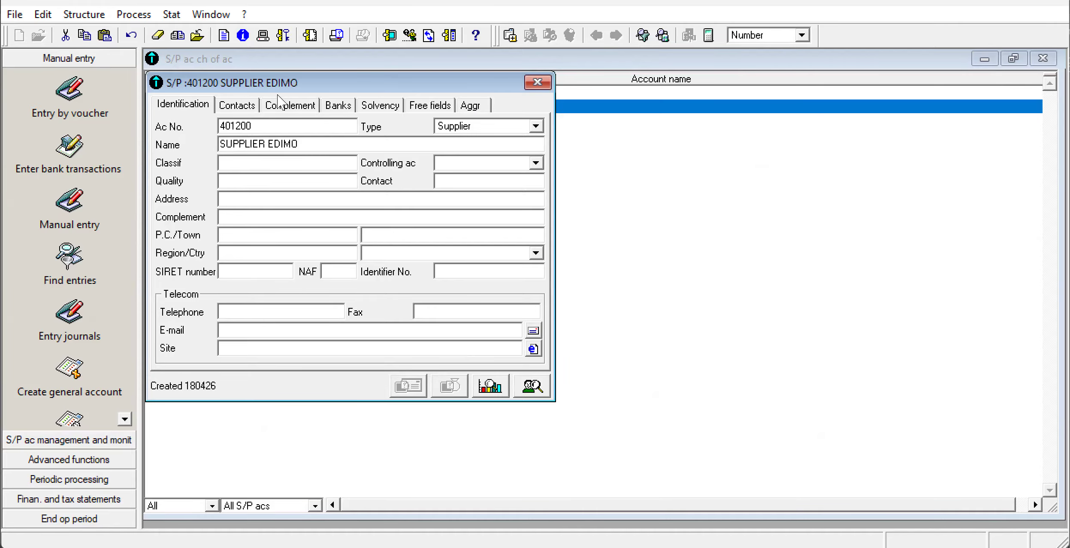
{"action": "left_click", "coordinate": [537, 83]}
Add customer account 411200 to the S/P chart, named "CUSTOMER" followed by the second customer's name from Appendix 4.
{"action": "right_click", "coordinate": [311, 190]}
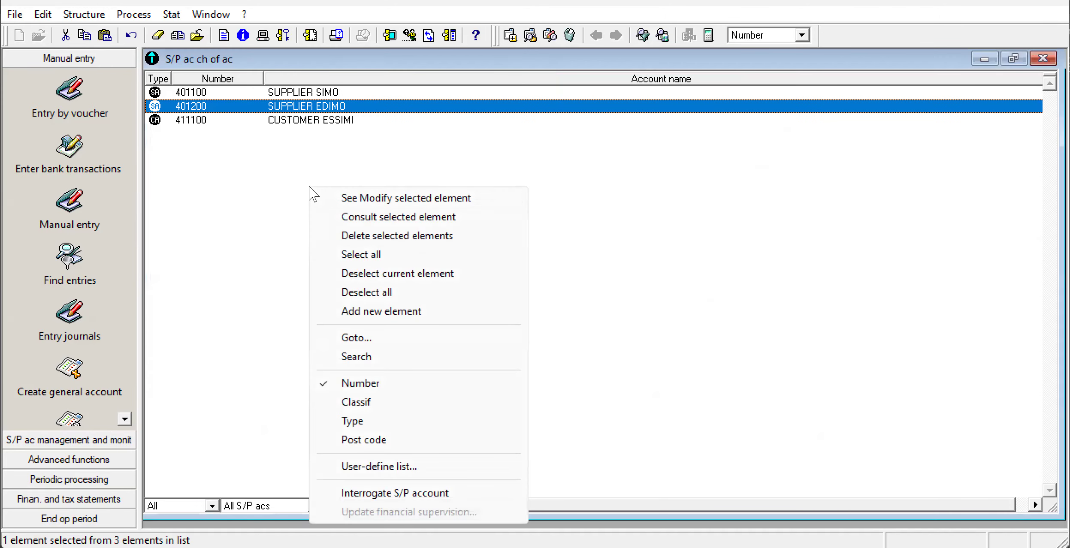
{"action": "left_click", "coordinate": [368, 312]}
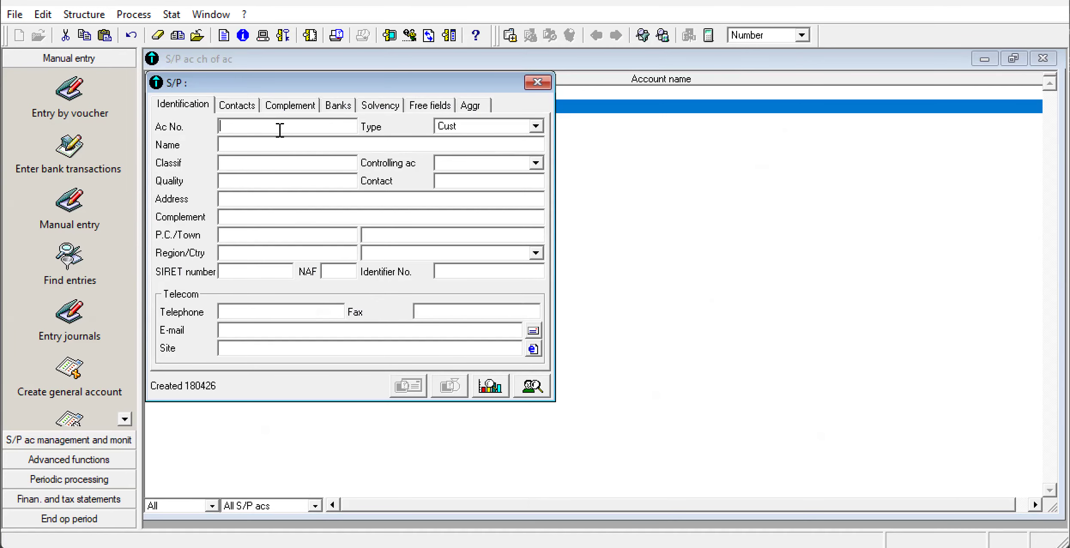
{"action": "type", "text": "411200CUSTOM"}
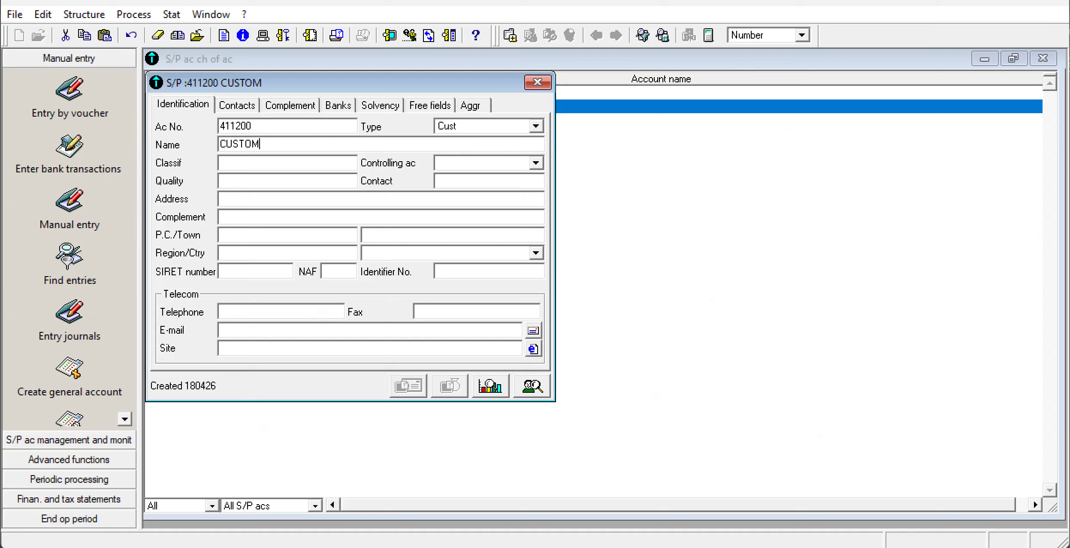
{"action": "type", "text": "ER NDANE"}
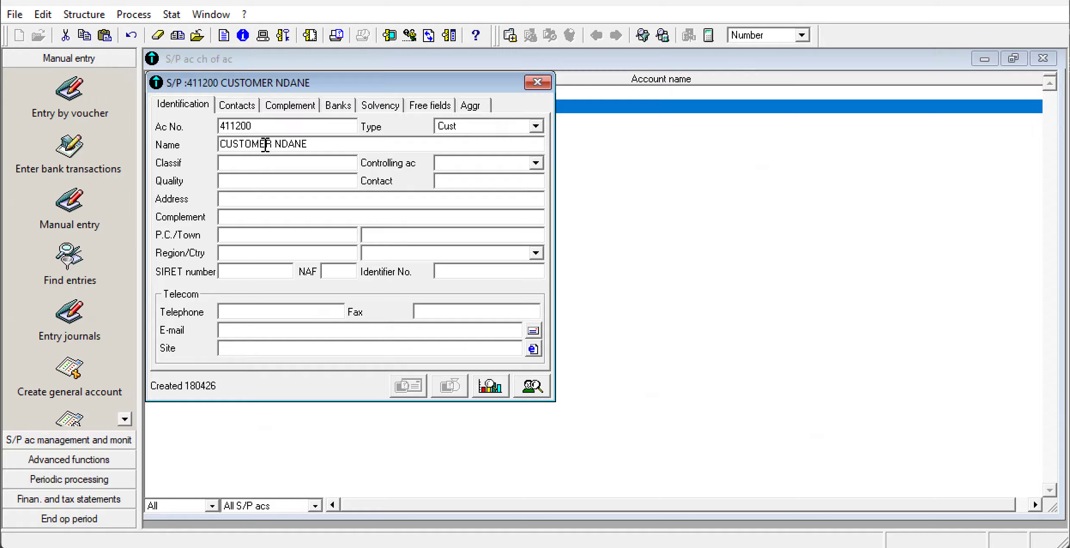
{"action": "left_click_drag", "start_coordinate": [271, 144], "coordinate": [208, 141]}
{"action": "key", "text": "ctrl+c"}
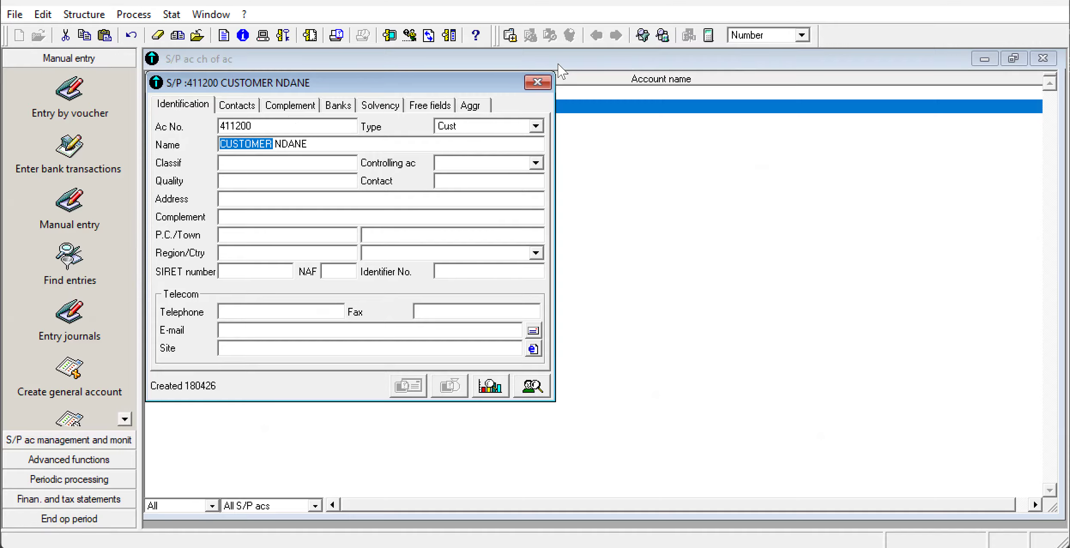
{"action": "left_click", "coordinate": [538, 84]}
Add customer account 411300 to the S/P chart, named "CUSTOMER" followed by the third customer's name from Appendix 4.
{"action": "right_click", "coordinate": [318, 211]}
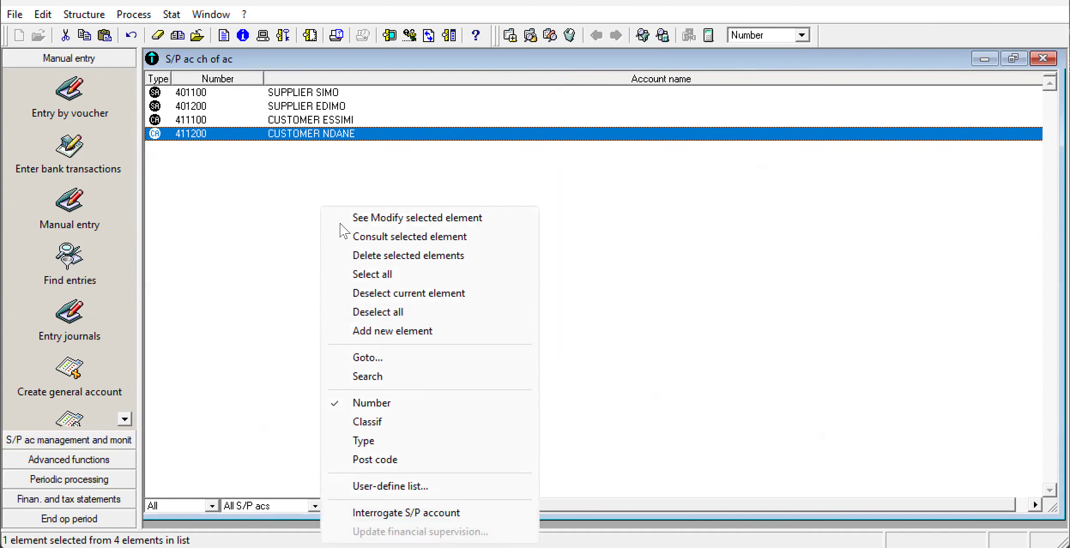
{"action": "left_click", "coordinate": [386, 331]}
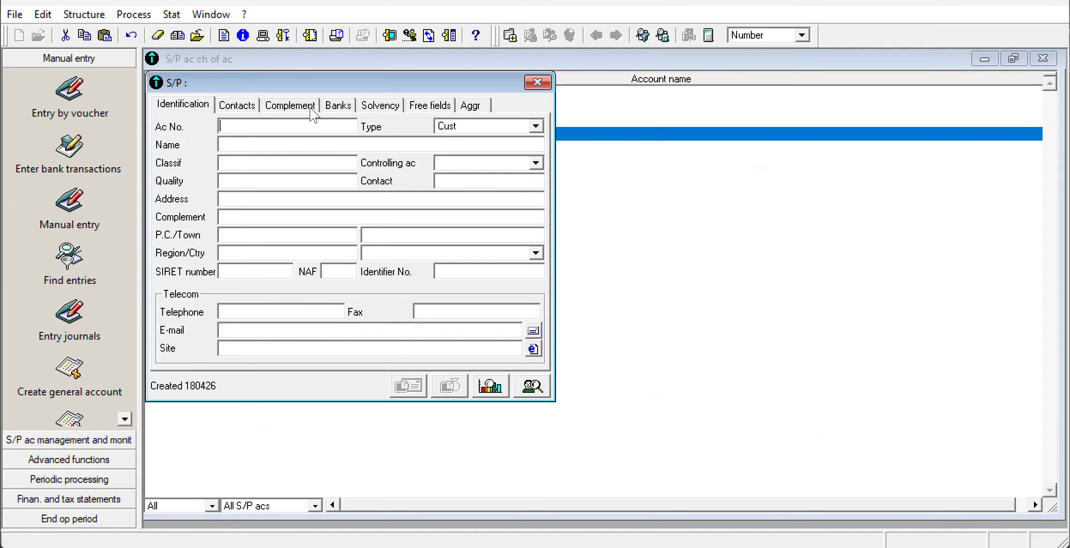
{"action": "left_click", "coordinate": [289, 124]}
{"action": "type", "text": "411300"}
{"action": "key", "text": "ctrl+v"}
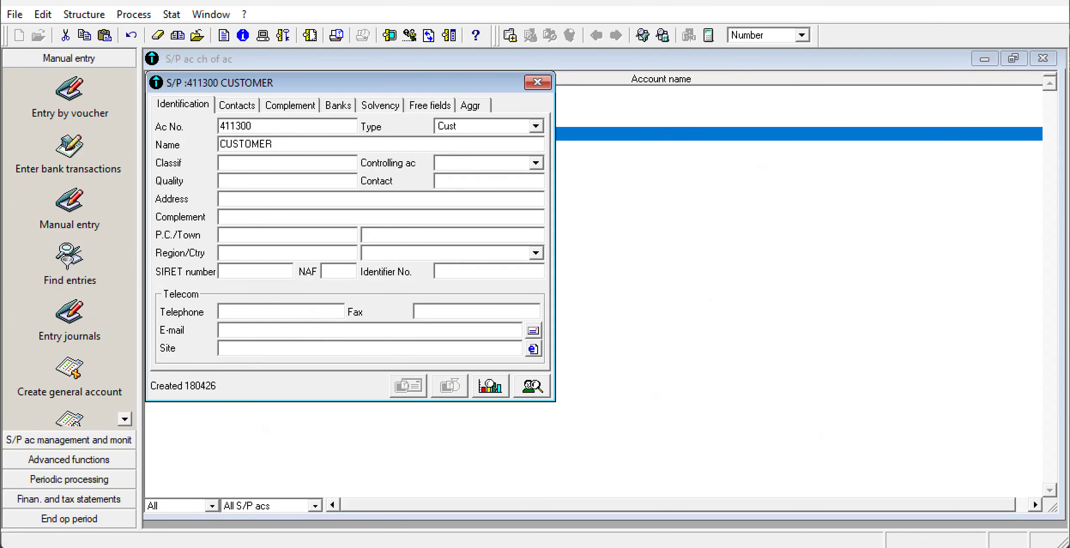
{"action": "type", "text": "CABRAL"}
{"action": "left_click", "coordinate": [537, 82]}
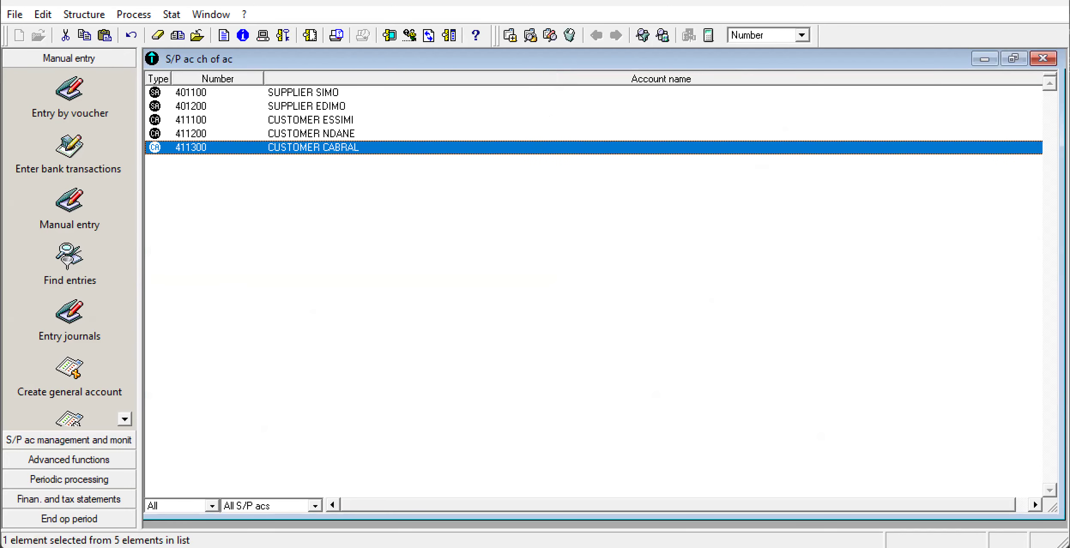
Close the S/P chart, tax rates and chart of accounts lists, consulting the journals table in Appendix 5 of the exam PDF.
{"action": "left_click", "coordinate": [1042, 58]}
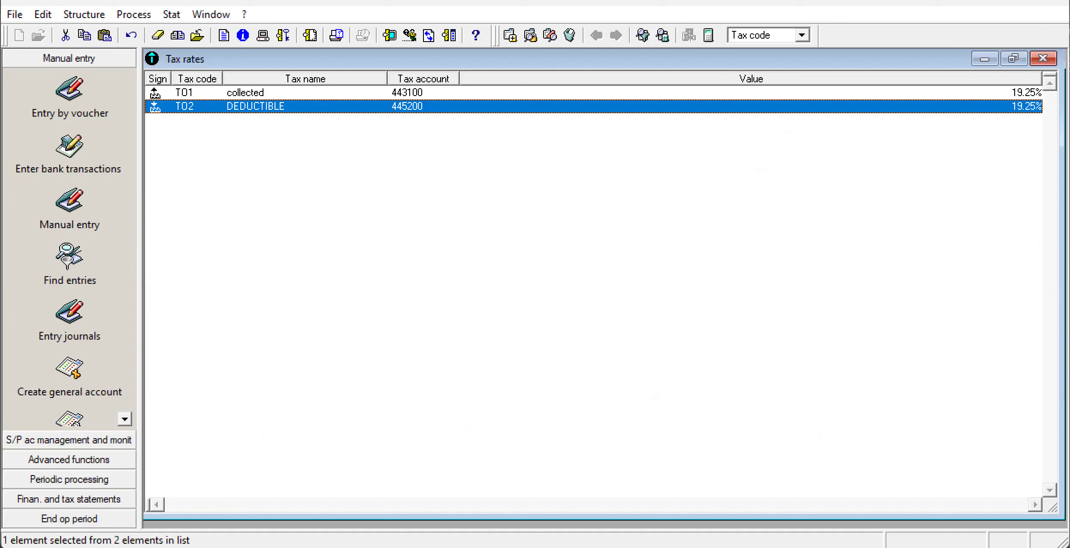
{"action": "left_click", "coordinate": [1042, 58]}
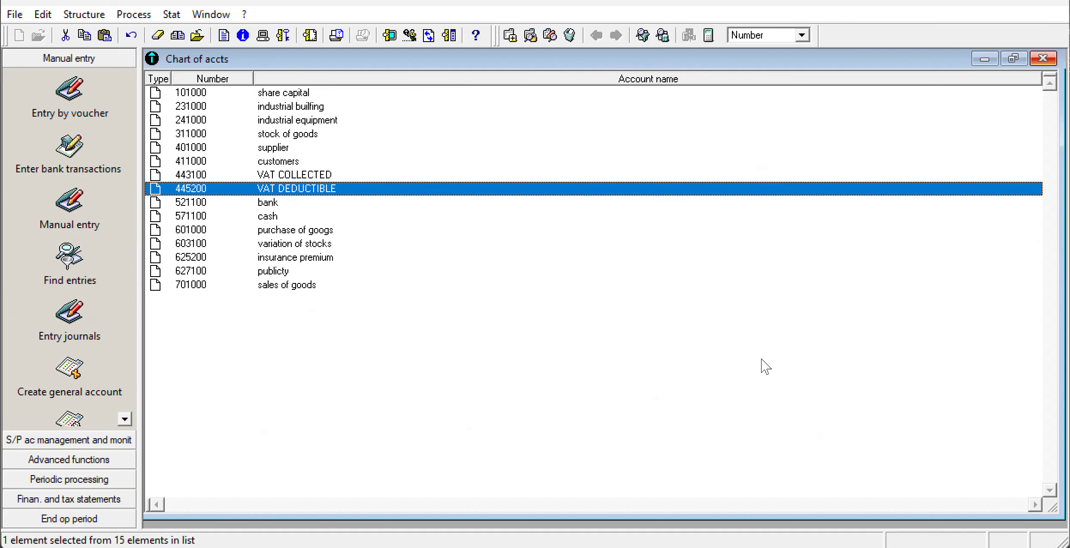
{"action": "key", "text": "alt+Tab"}
{"action": "scroll", "coordinate": [915, 459], "scroll_direction": "down", "scroll_amount": 7}
{"action": "scroll", "coordinate": [915, 458], "scroll_direction": "down", "scroll_amount": 10}
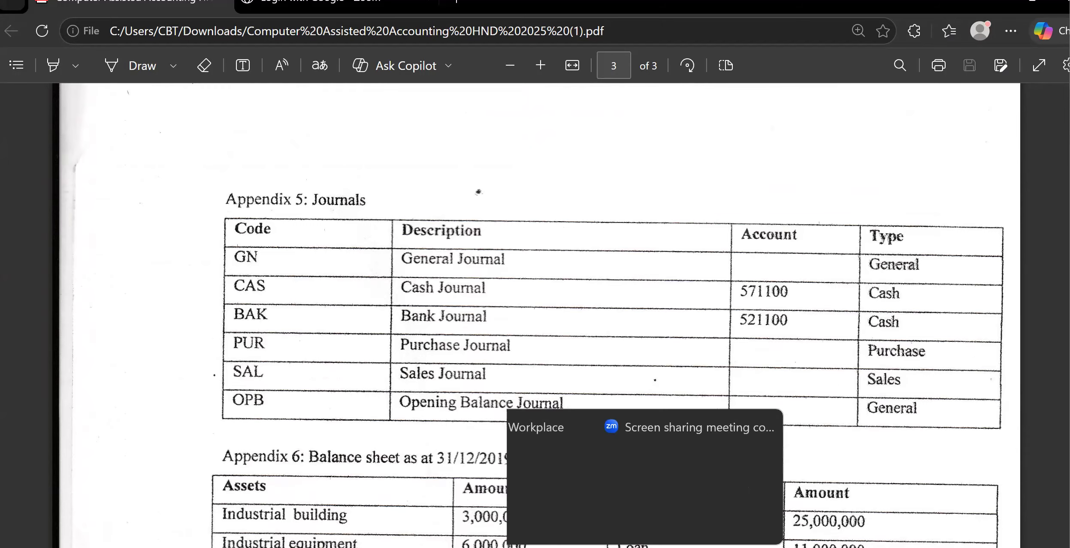
{"action": "left_click", "coordinate": [728, 547]}
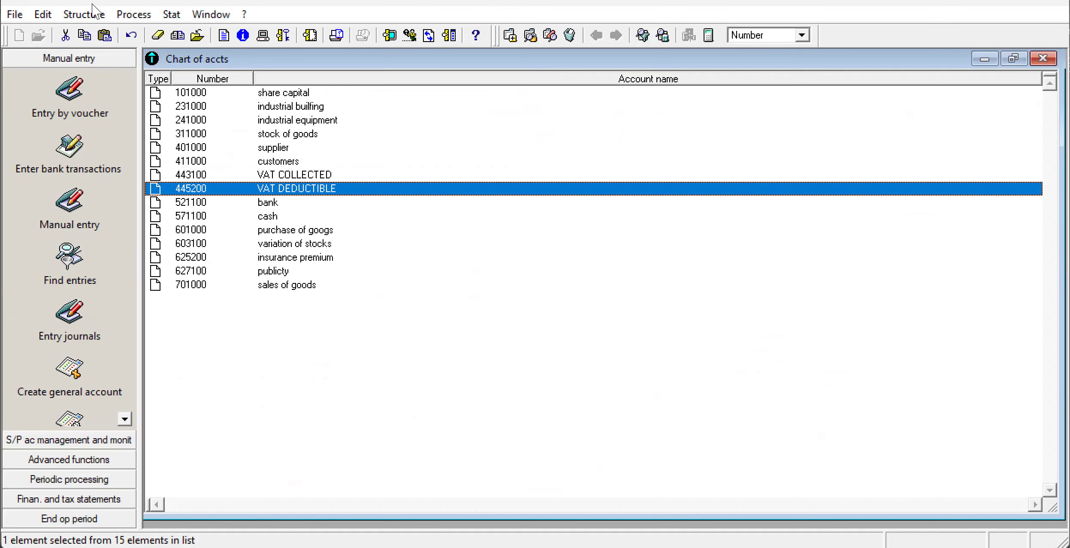
{"action": "left_click", "coordinate": [1042, 59]}
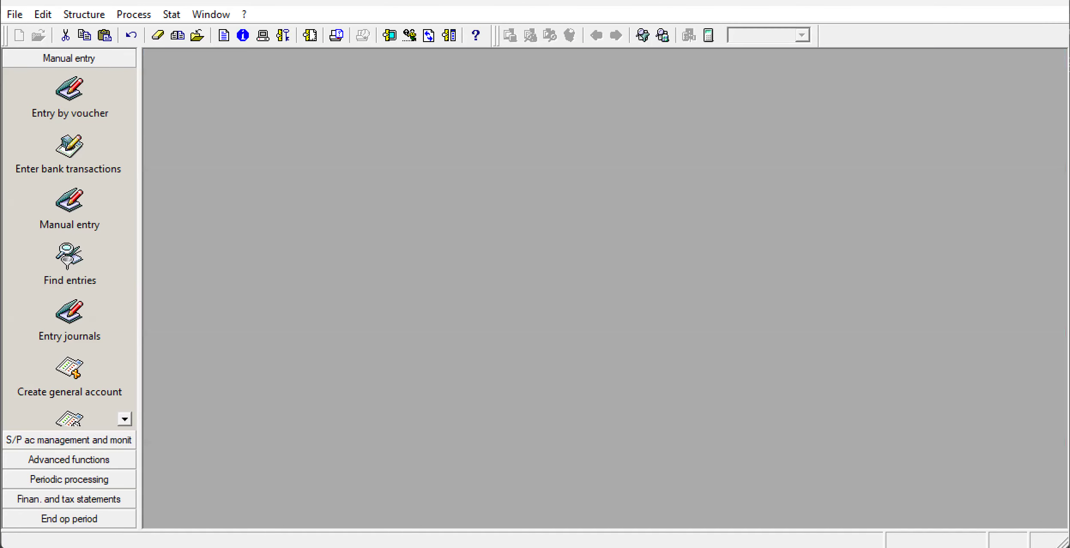
{"action": "left_click", "coordinate": [83, 15]}
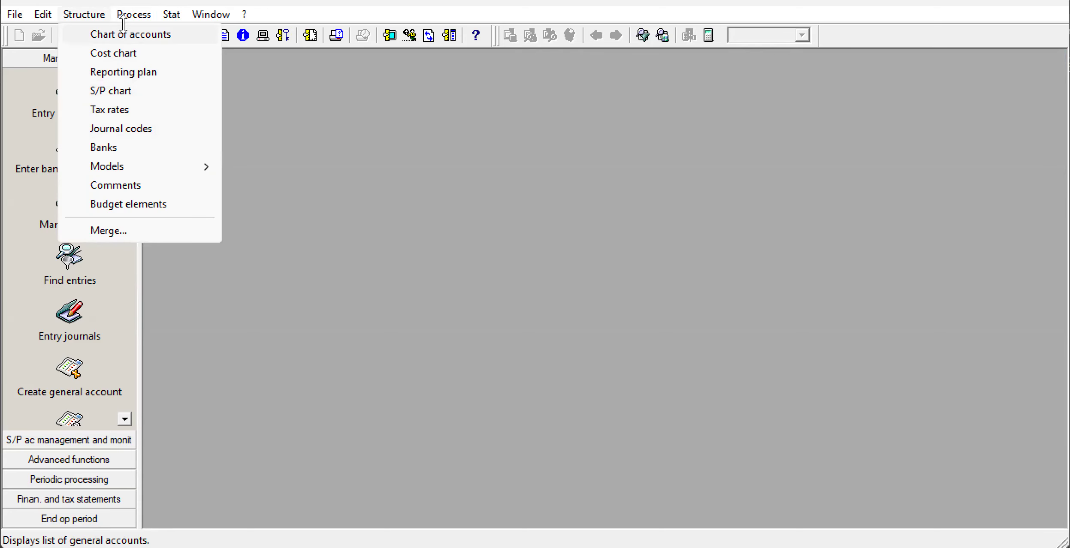
{"action": "mouse_move", "coordinate": [129, 15]}
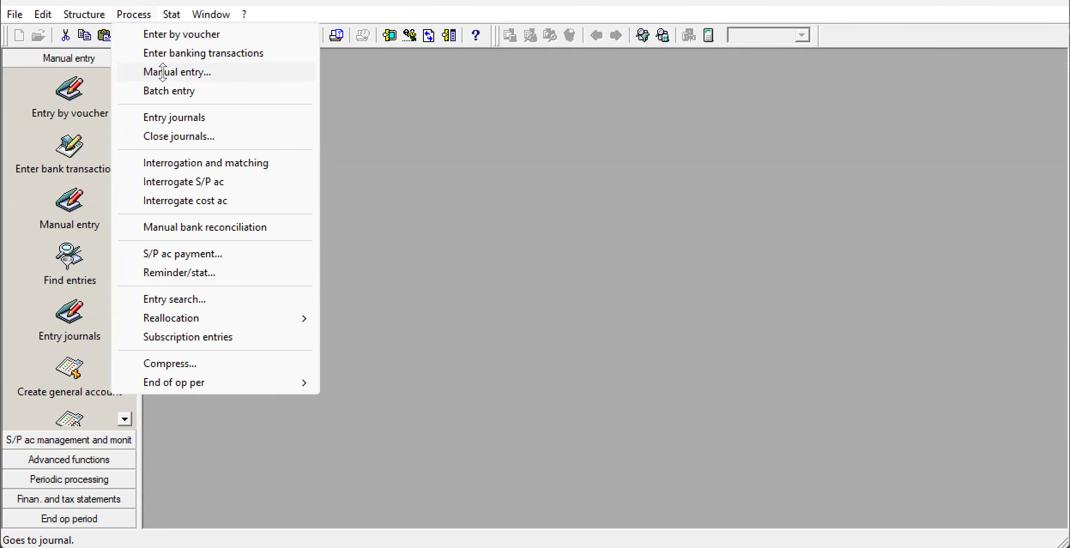
{"action": "left_click", "coordinate": [163, 72]}
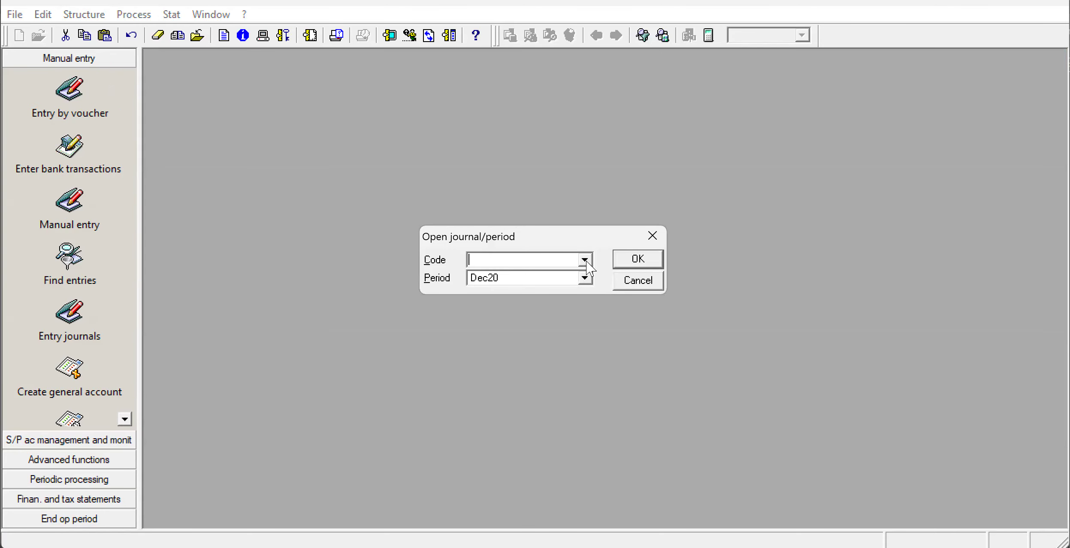
{"action": "left_click", "coordinate": [634, 261]}
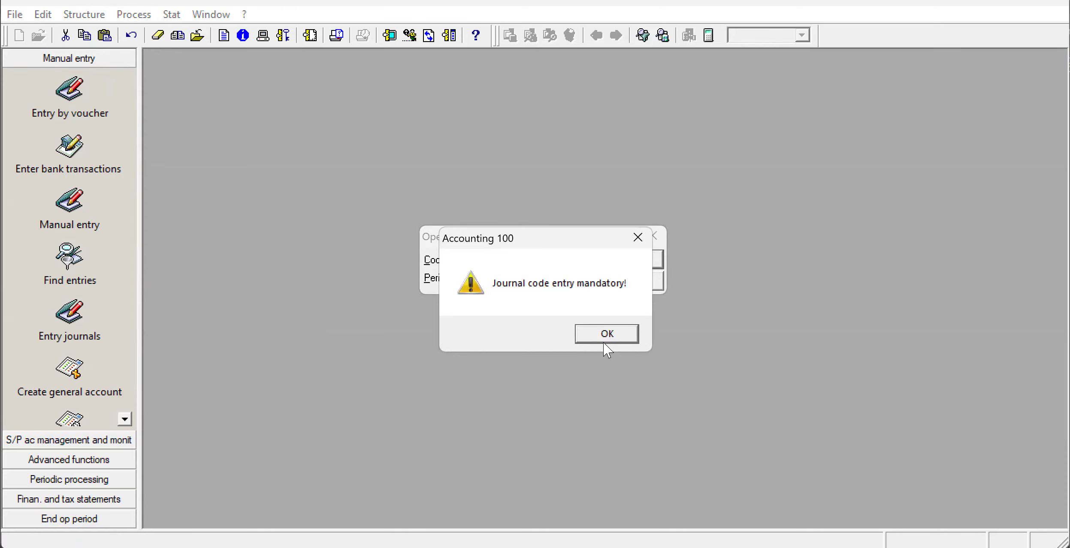
{"action": "left_click", "coordinate": [604, 334]}
{"action": "left_click", "coordinate": [639, 283]}
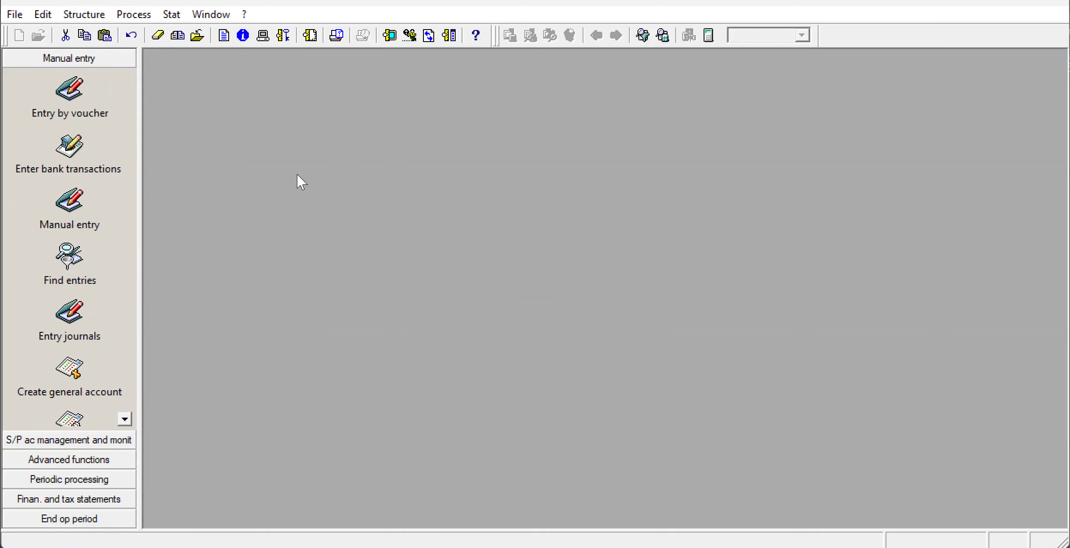
Open the journal codes list and start a new journal of type General.
{"action": "left_click", "coordinate": [92, 16]}
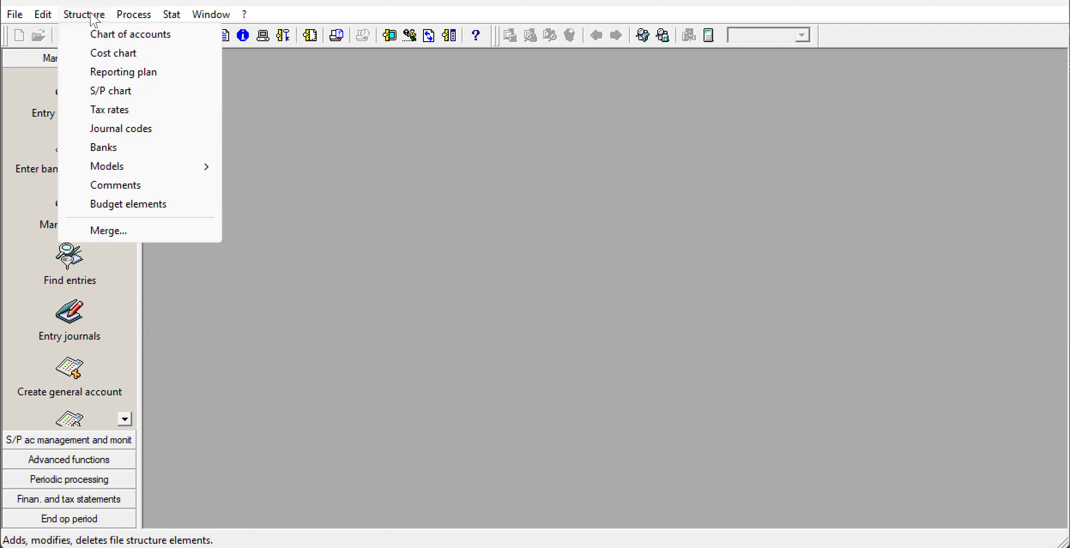
{"action": "left_click", "coordinate": [107, 129]}
{"action": "left_click", "coordinate": [351, 92]}
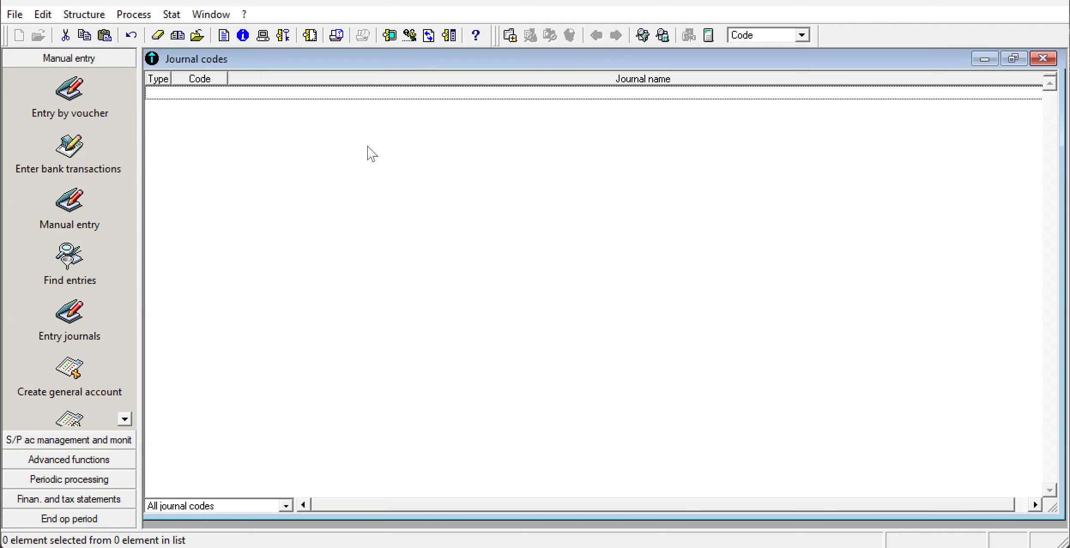
{"action": "right_click", "coordinate": [418, 237]}
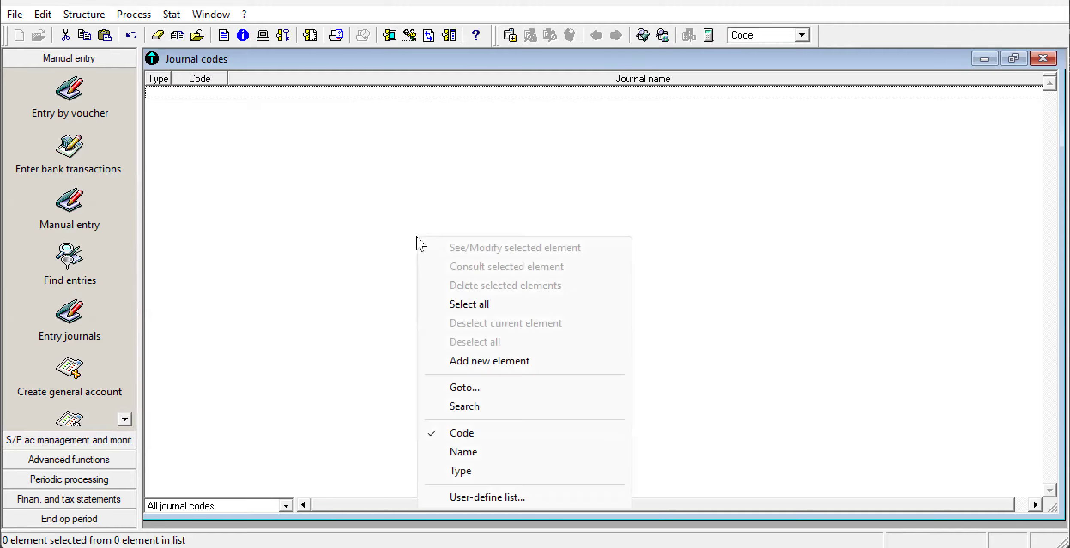
{"action": "left_click", "coordinate": [468, 362]}
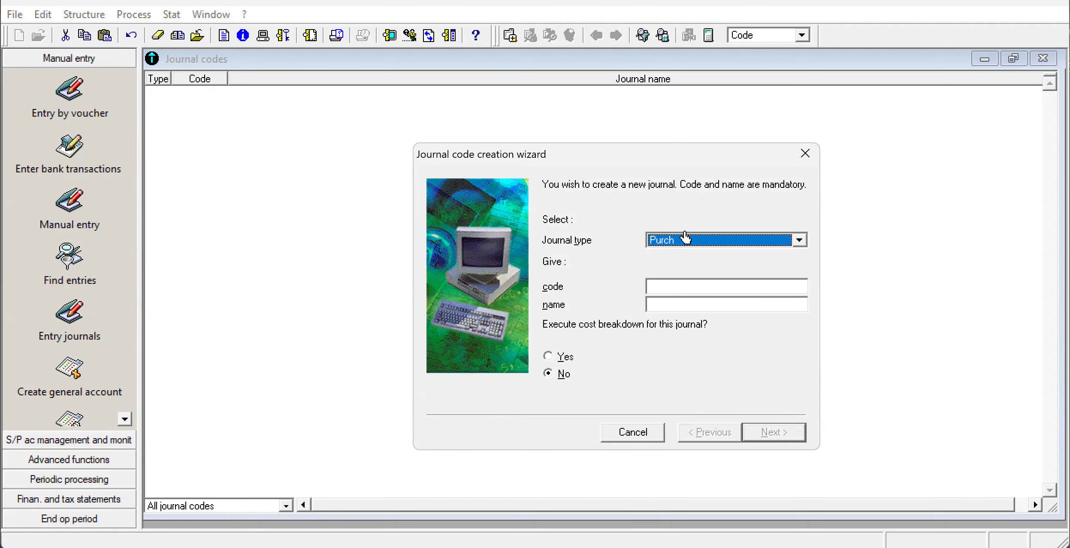
{"action": "left_click", "coordinate": [800, 240]}
{"action": "left_click", "coordinate": [772, 281]}
{"action": "left_click", "coordinate": [721, 289]}
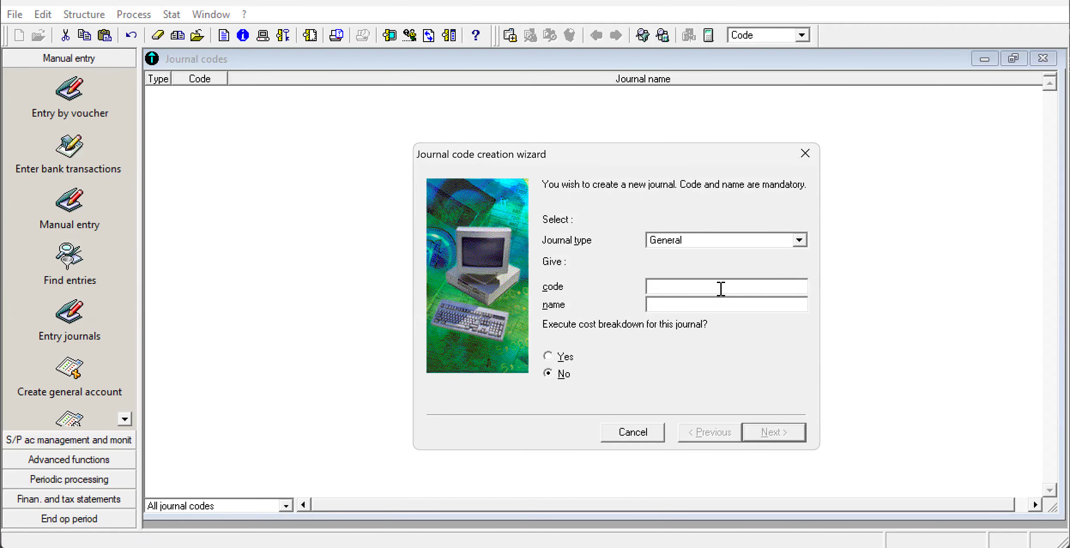
Give the new journal the code GN and the name GENERAL JOURNAL, and validate it with continuous numbering by journal.
{"action": "type", "text": "GN"}
{"action": "left_click", "coordinate": [711, 308]}
{"action": "type", "text": "GNER"}
{"action": "key", "text": "BackSpace"}
{"action": "key", "text": "BackSpace"}
{"action": "key", "text": "BackSpace"}
{"action": "type", "text": "ENERAL H"}
{"action": "key", "text": "BackSpace"}
{"action": "type", "text": "JOURNAL"}
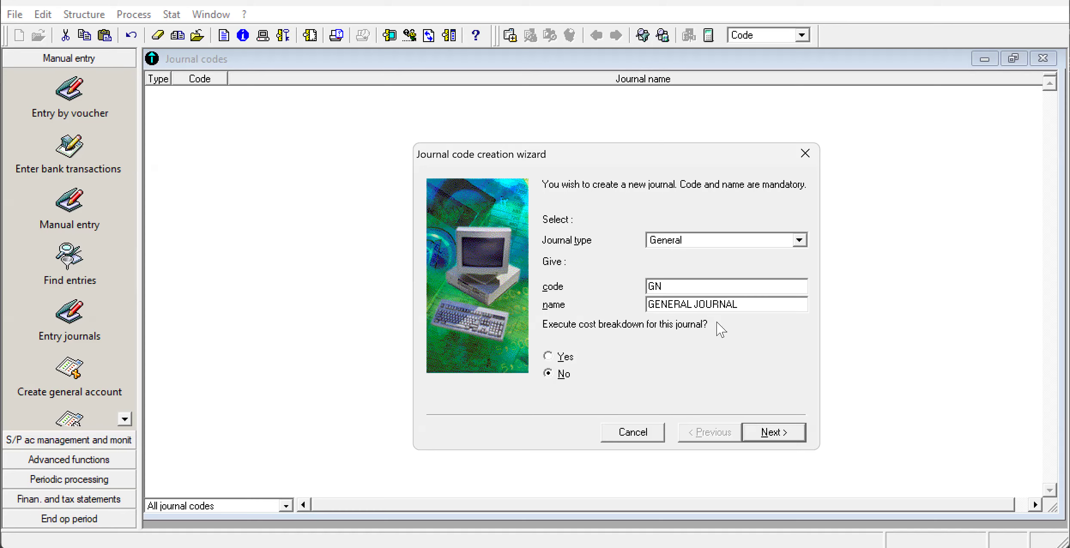
{"action": "left_click", "coordinate": [771, 434]}
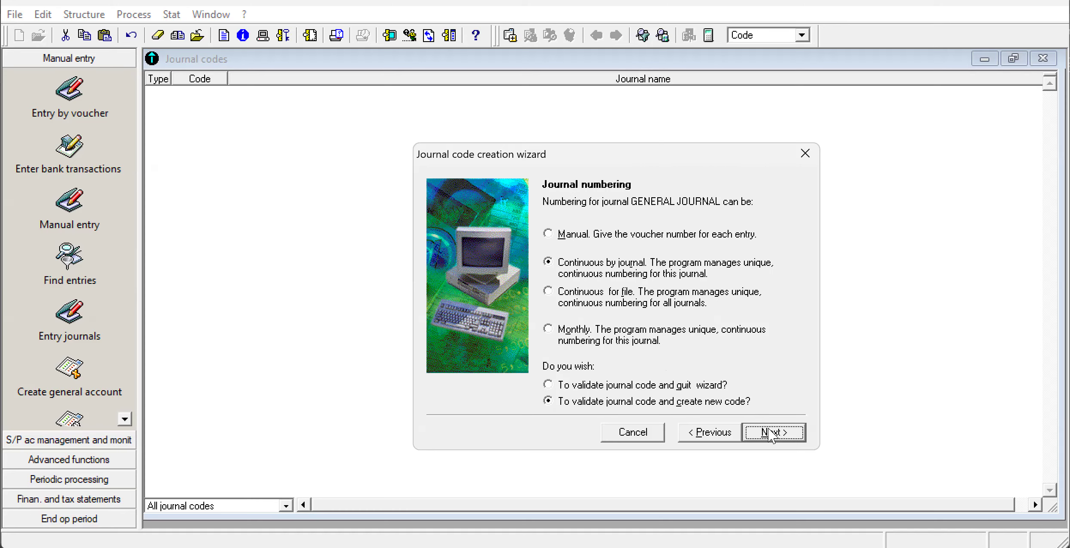
{"action": "left_click", "coordinate": [771, 434]}
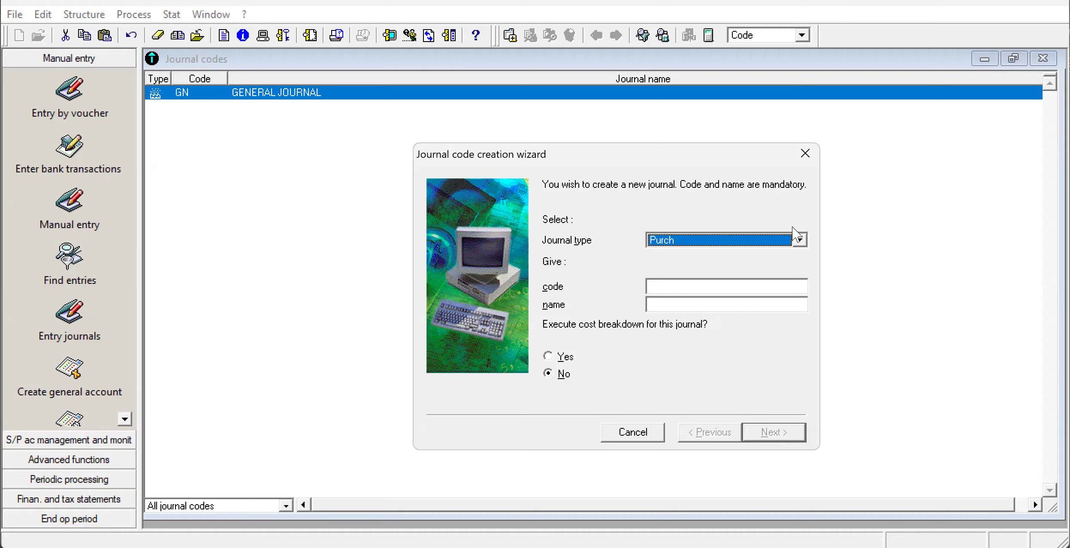
Set up the next journal as type Cash with code CAS and name CASH JOURNAL, and select the word JOURNAL in its name.
{"action": "left_click", "coordinate": [799, 241]}
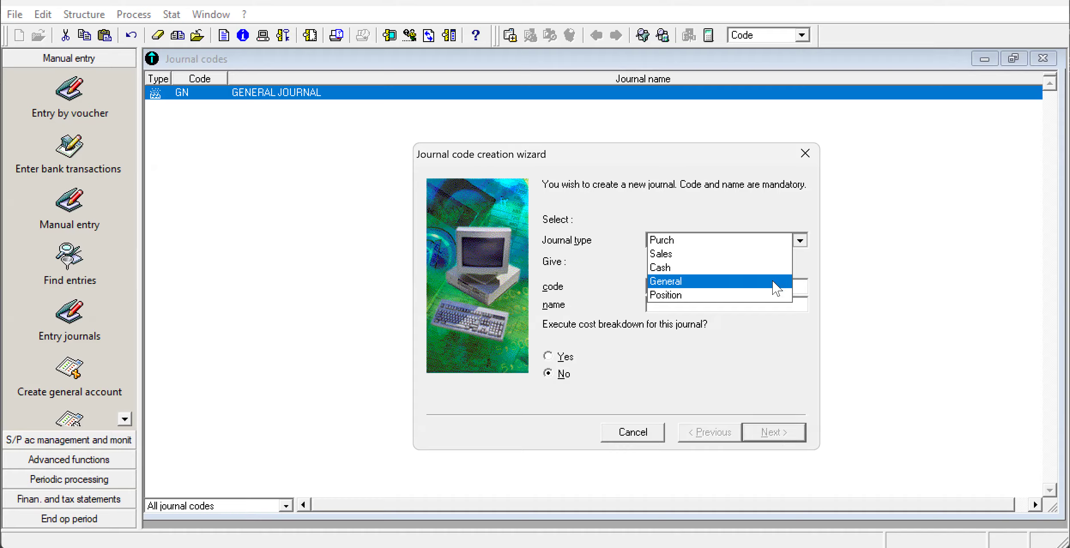
{"action": "left_click", "coordinate": [772, 271]}
{"action": "left_click", "coordinate": [733, 285]}
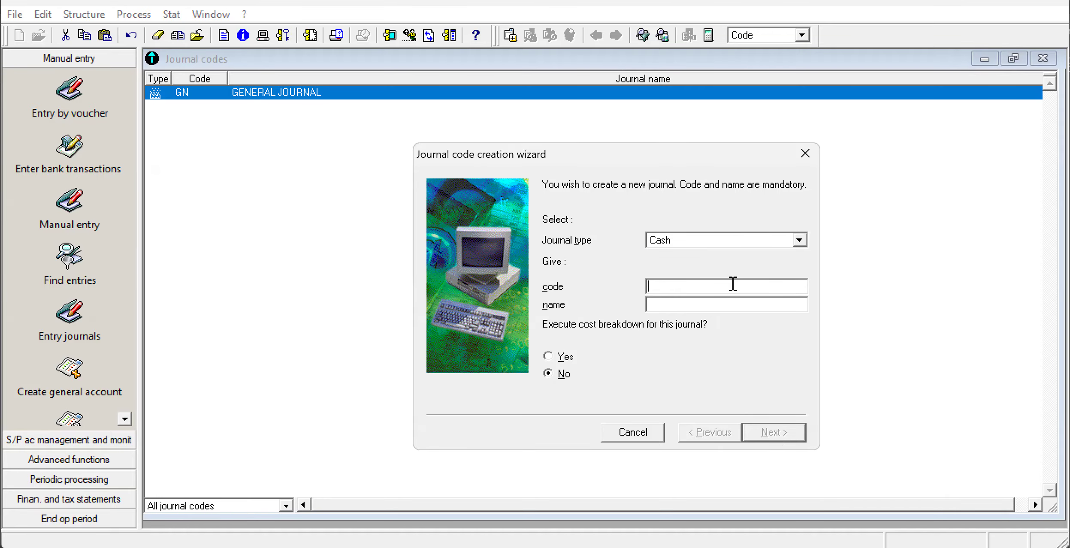
{"action": "type", "text": "CAS"}
{"action": "left_click", "coordinate": [707, 305]}
{"action": "type", "text": "CASH"}
{"action": "key", "text": "BackSpace"}
{"action": "type", "text": "H JOURNAL"}
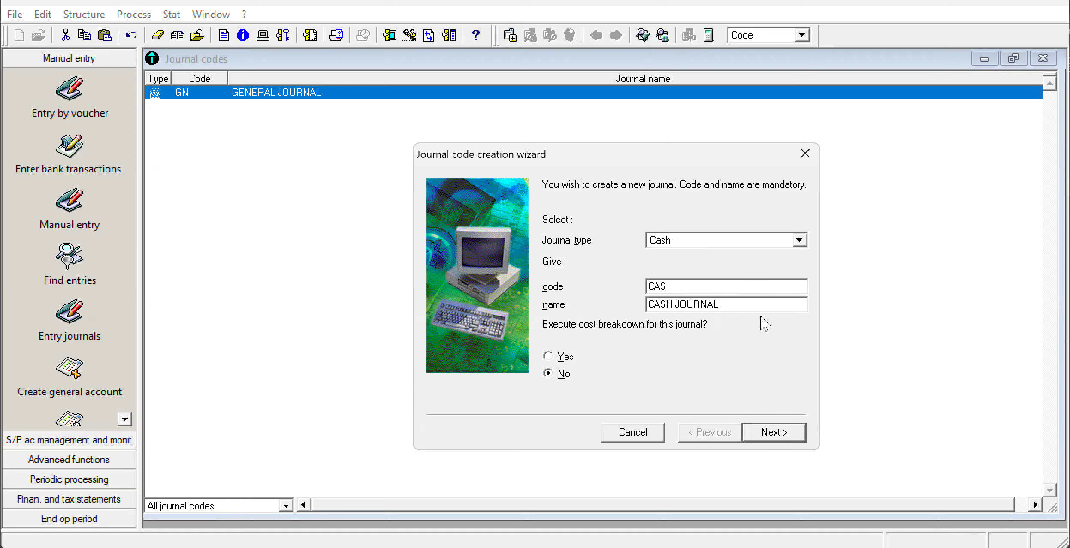
{"action": "left_click_drag", "start_coordinate": [723, 306], "coordinate": [676, 308]}
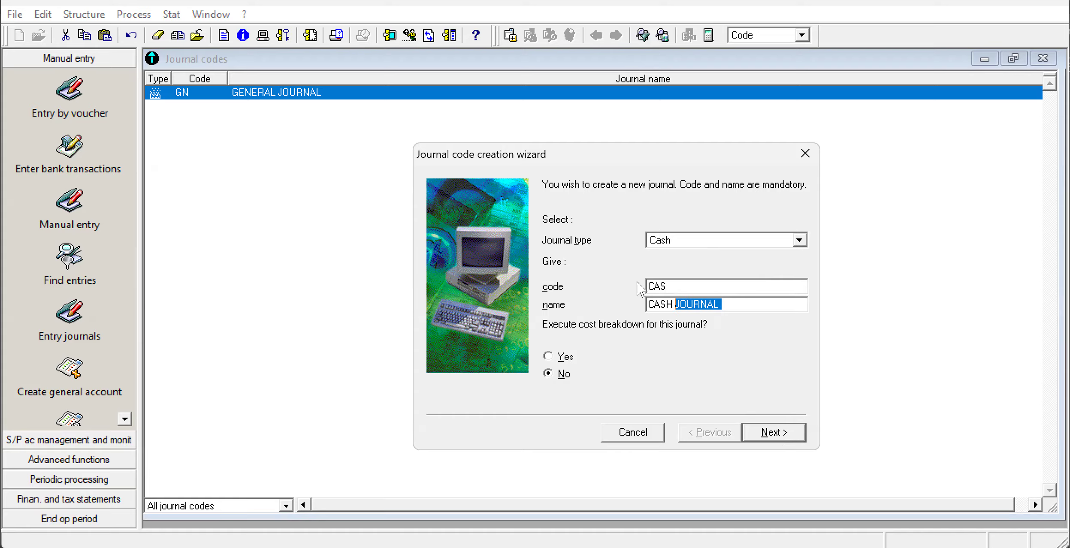
Assign account 571100 as the cash journal's cash account, accept its use, and validate the journal with continuous numbering by journal.
{"action": "left_click", "coordinate": [787, 434]}
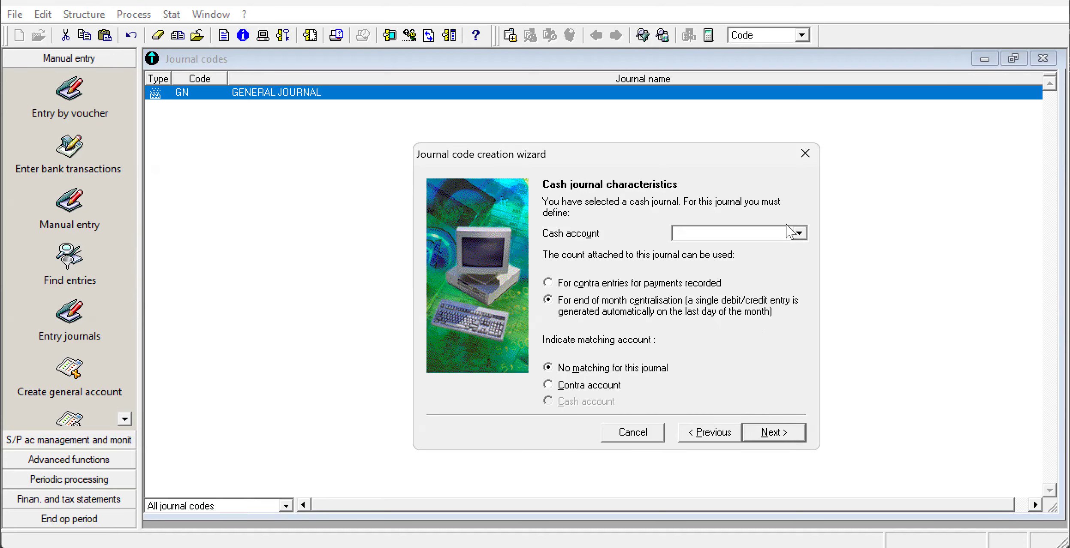
{"action": "left_click", "coordinate": [799, 234]}
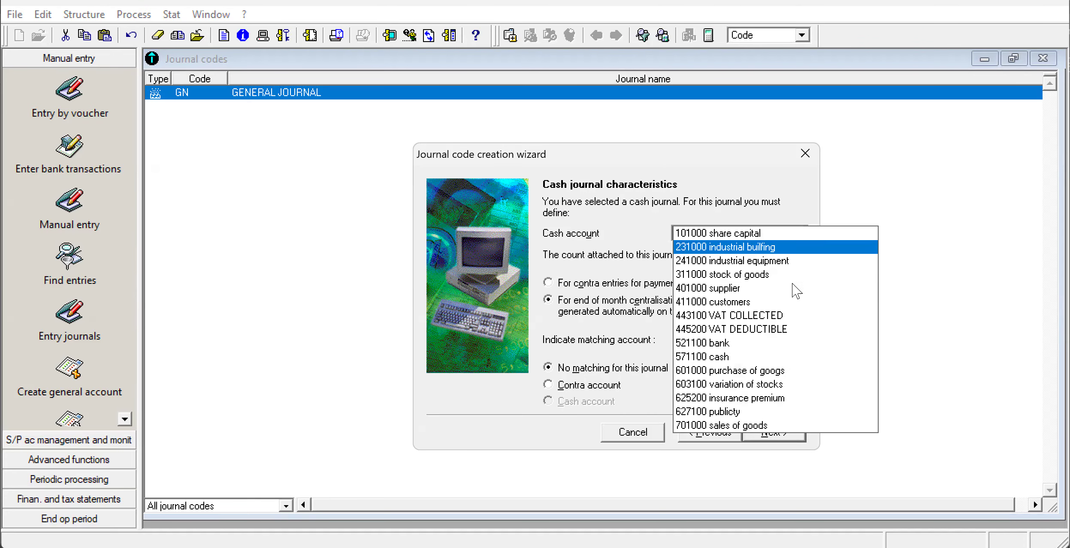
{"action": "left_click", "coordinate": [793, 359]}
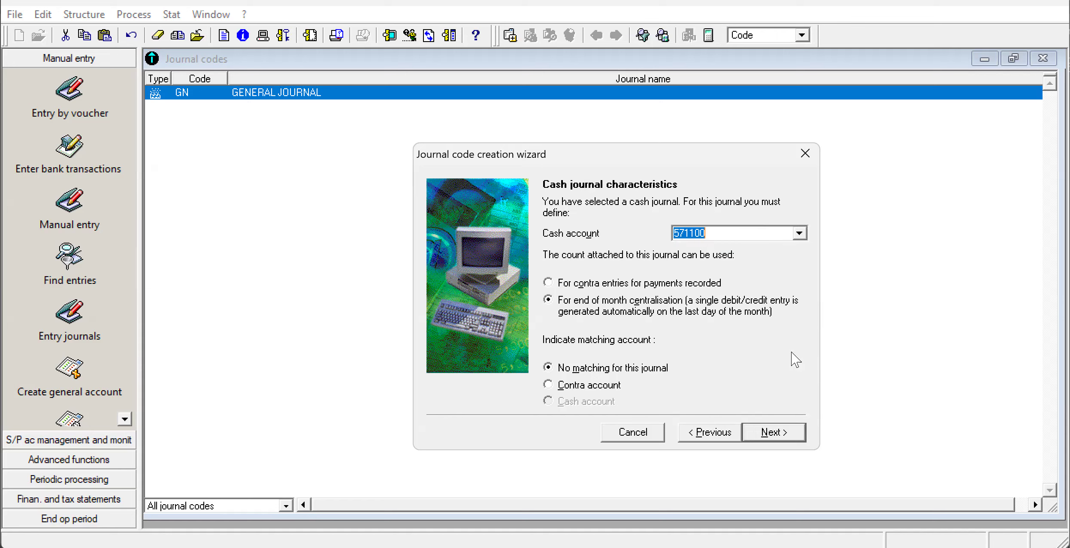
{"action": "left_click", "coordinate": [782, 432]}
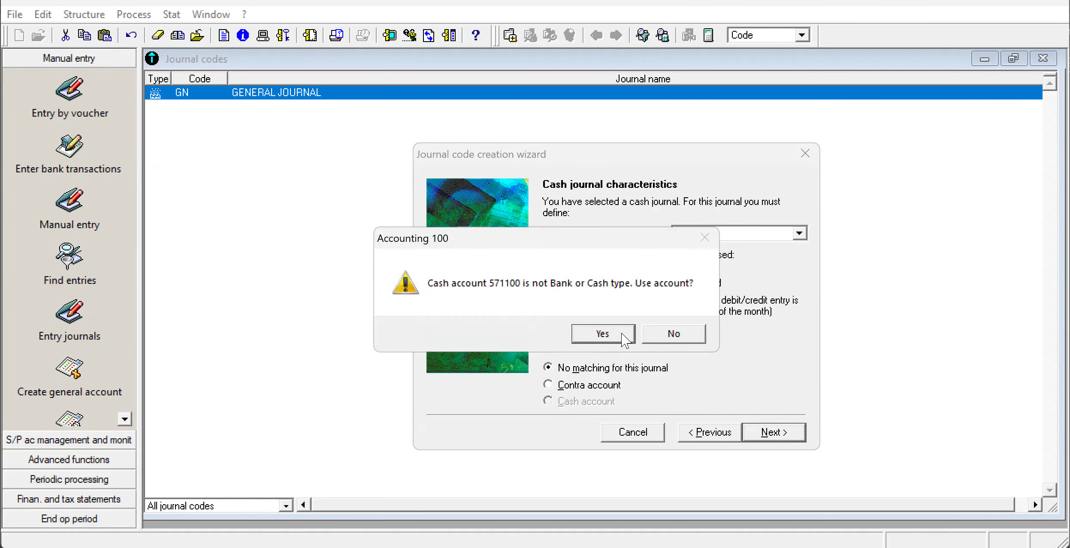
{"action": "left_click", "coordinate": [601, 333]}
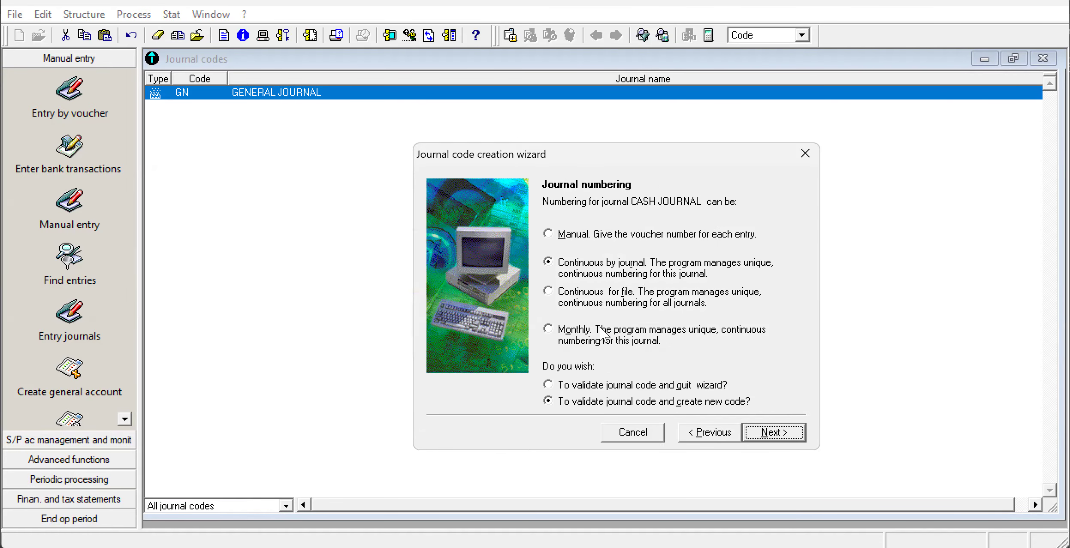
{"action": "left_click", "coordinate": [786, 434]}
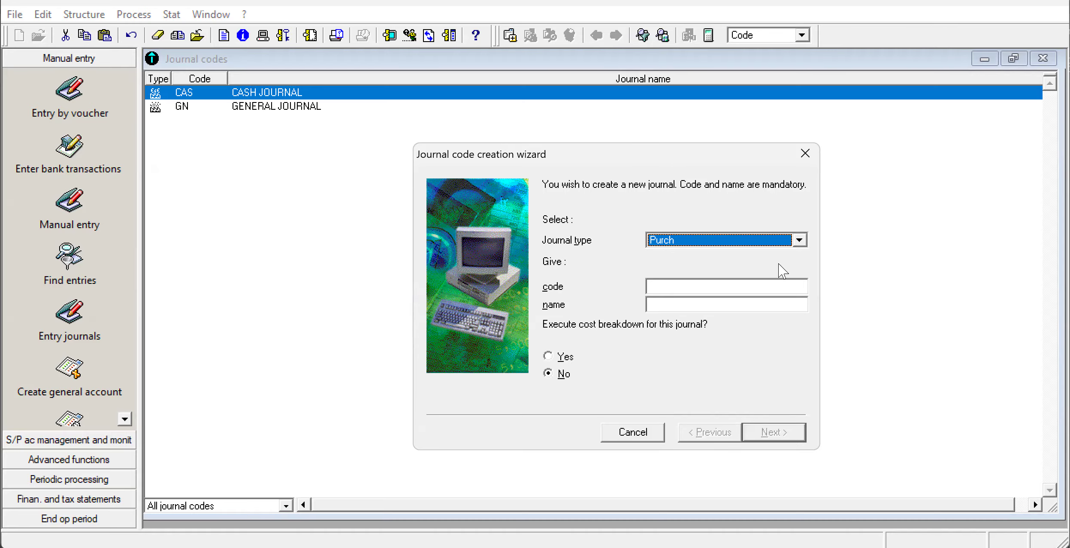
Set up the next journal as type Cash with code BAK and name BANK JOURNAL.
{"action": "left_click", "coordinate": [800, 241]}
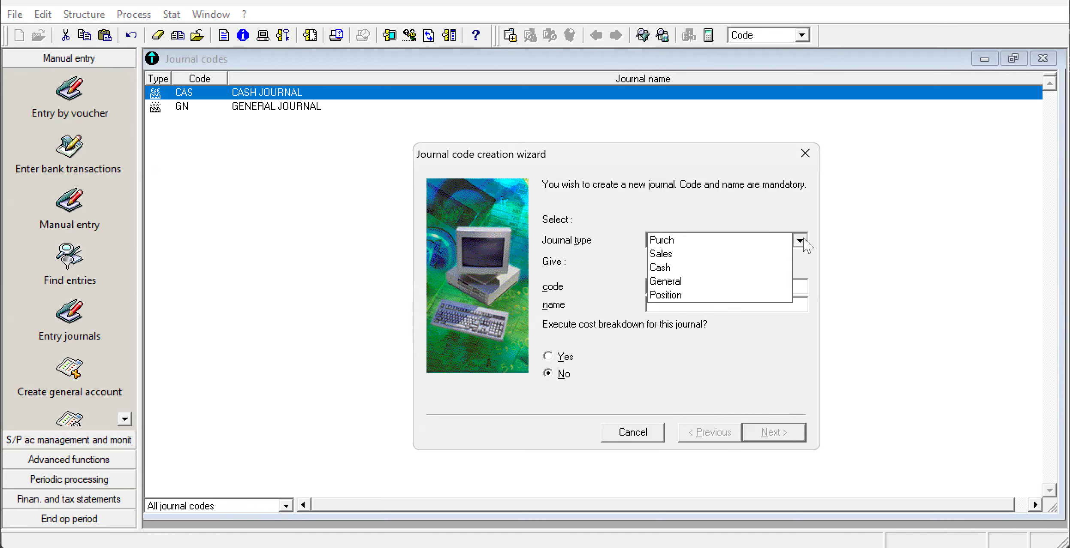
{"action": "left_click", "coordinate": [772, 274]}
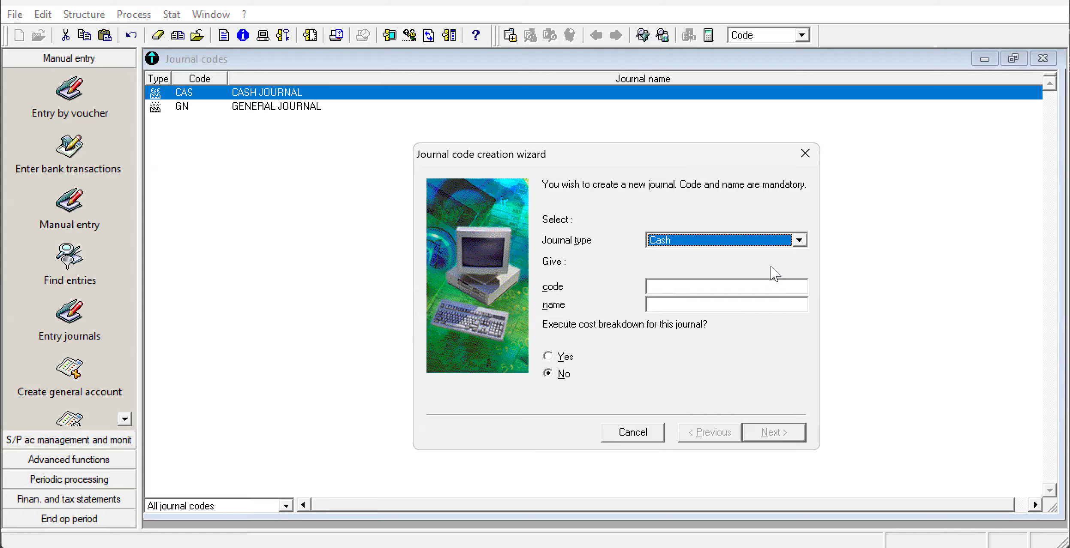
{"action": "left_click", "coordinate": [684, 285]}
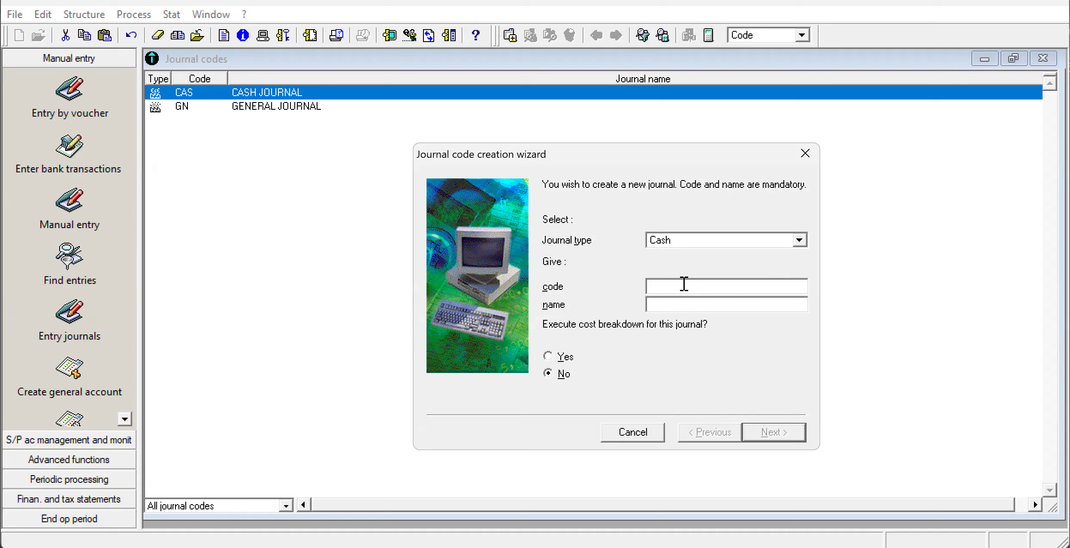
{"action": "type", "text": "BAK"}
{"action": "type", "text": "BANK"}
{"action": "type", "text": " JOURNAL"}
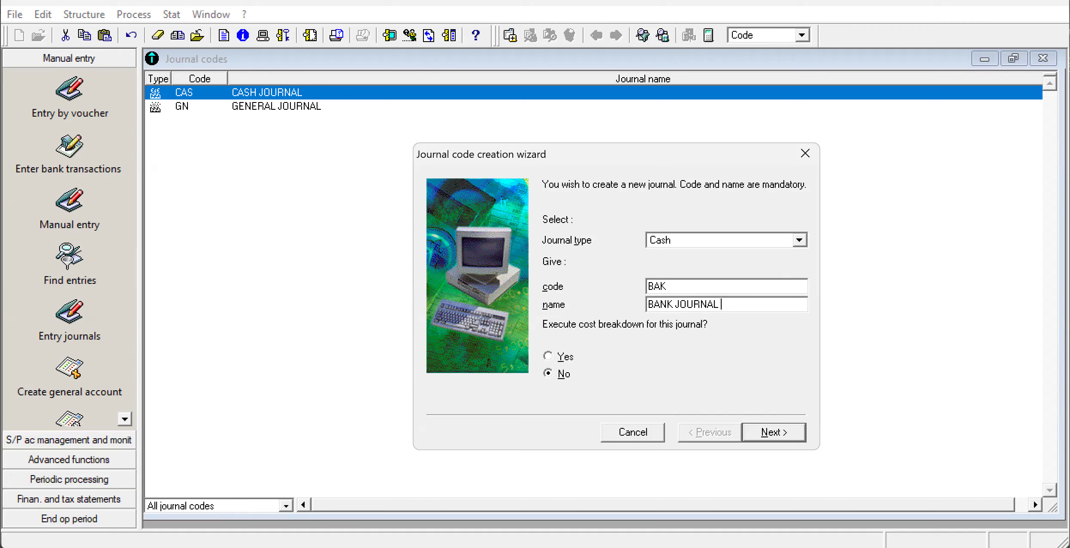
{"action": "left_click", "coordinate": [774, 437]}
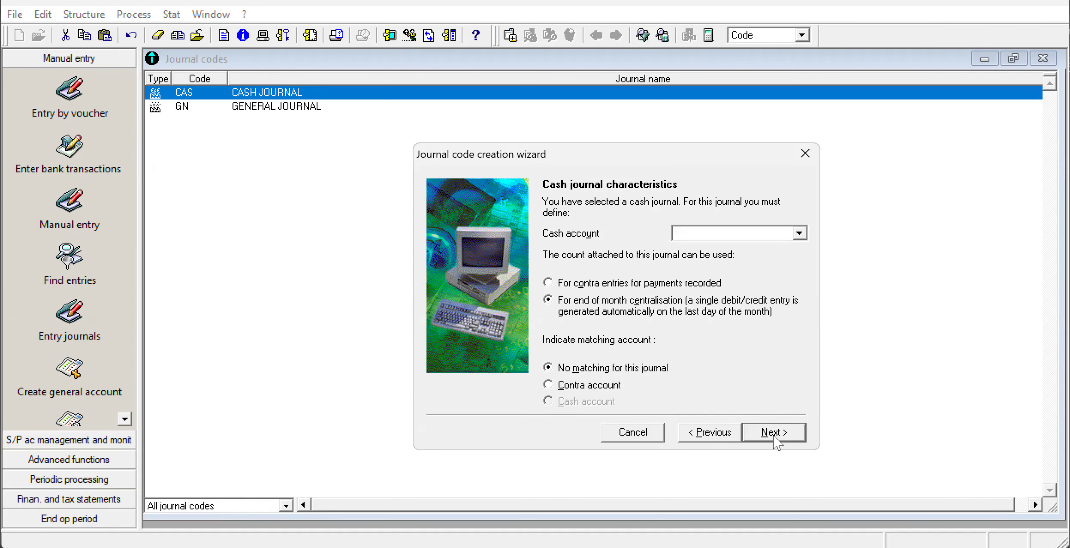
Assign bank account 521100 as the bank journal's cash account and validate the journal with continuous numbering by journal.
{"action": "left_click", "coordinate": [798, 233]}
{"action": "left_click", "coordinate": [799, 237]}
{"action": "left_click", "coordinate": [799, 235]}
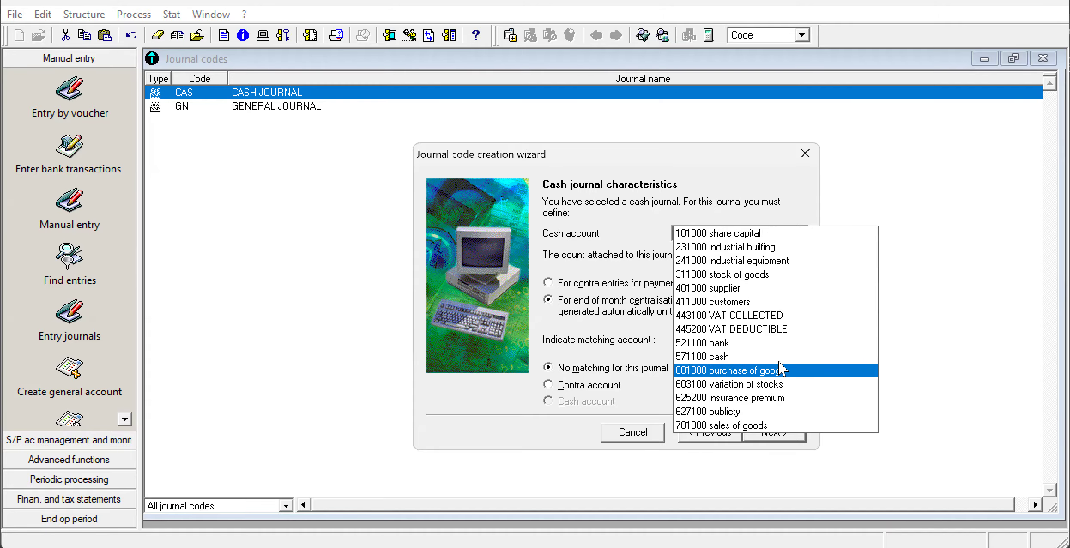
{"action": "left_click", "coordinate": [782, 343]}
{"action": "left_click", "coordinate": [772, 433]}
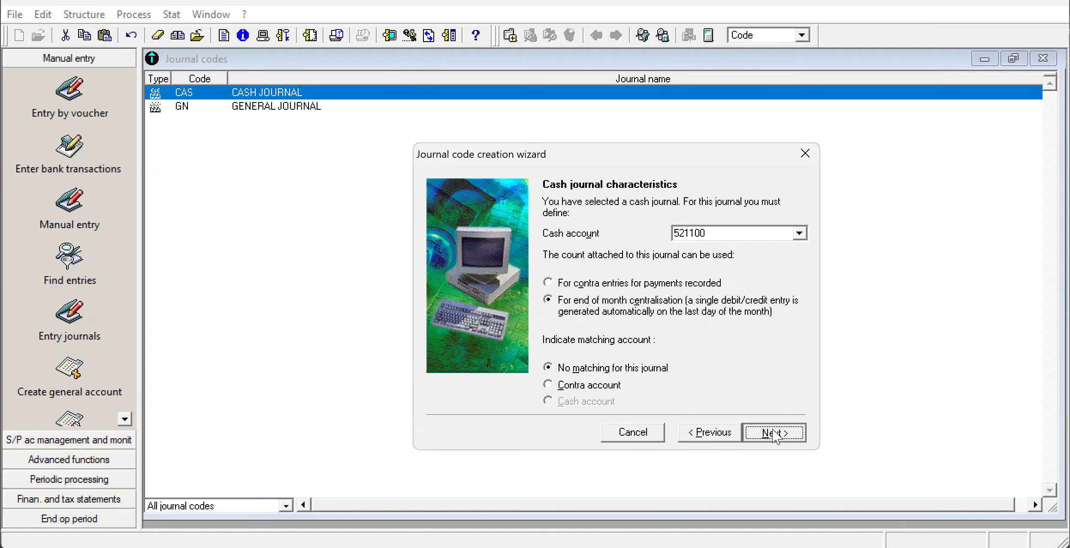
{"action": "left_click", "coordinate": [609, 335]}
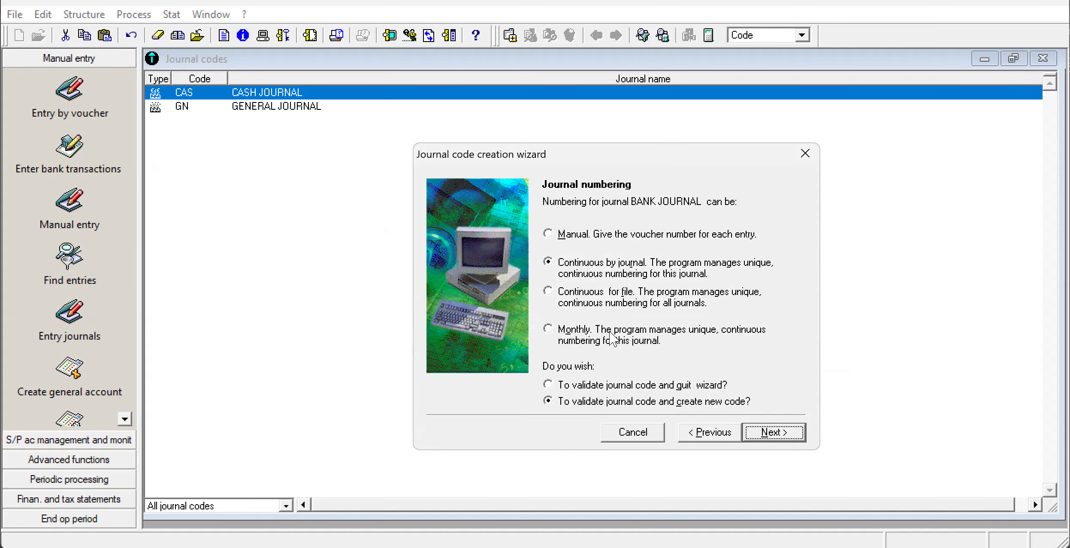
{"action": "left_click", "coordinate": [772, 433]}
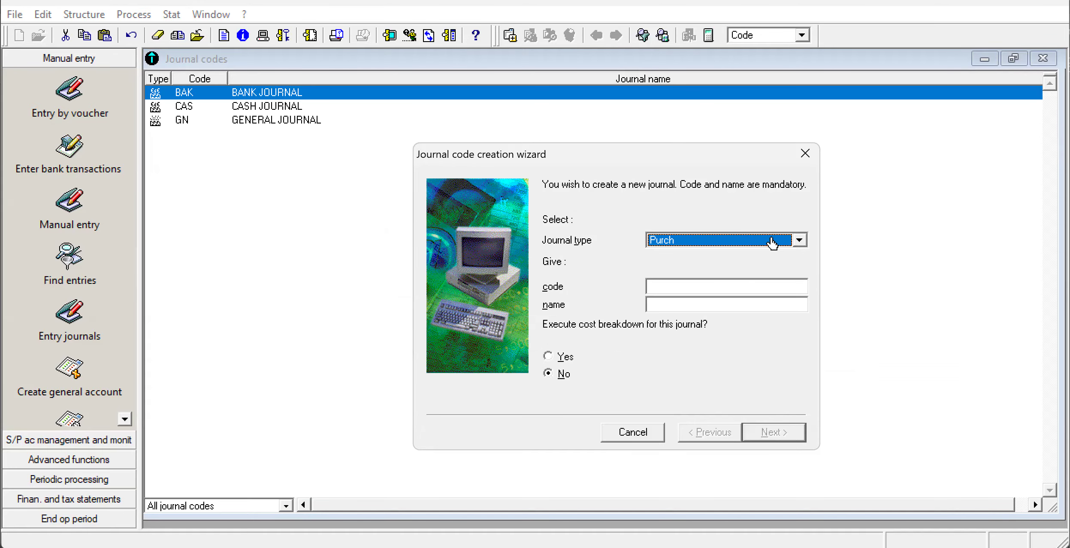
Give the next journal, of type Purch, the code PUR.
{"action": "left_click", "coordinate": [658, 286]}
{"action": "type", "text": "PUR"}
{"action": "left_click", "coordinate": [659, 302]}
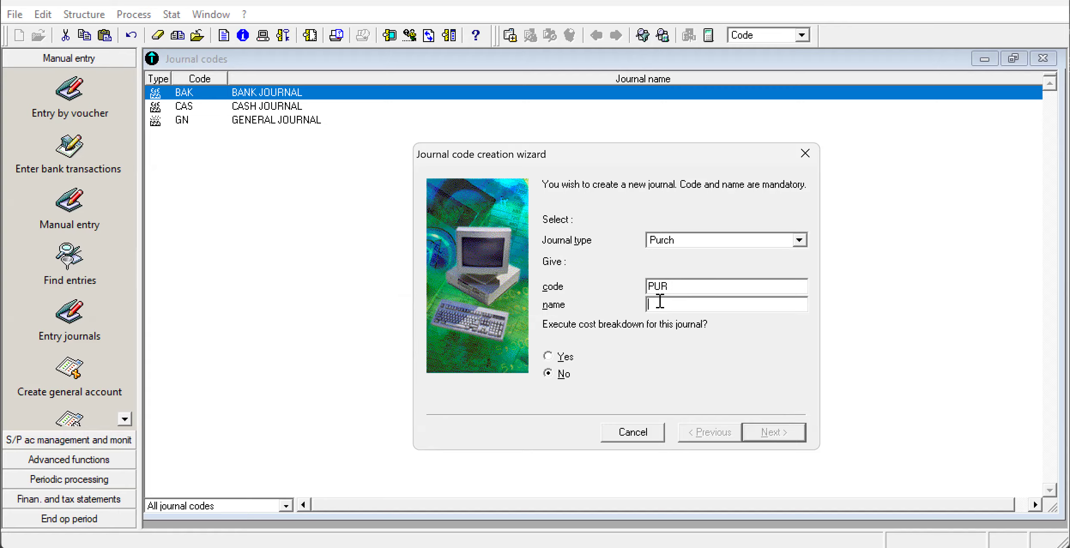
{"action": "type", "text": "PURCHASE"}
{"action": "left_click", "coordinate": [659, 304]}
{"action": "type", "text": "JOURNAL"}
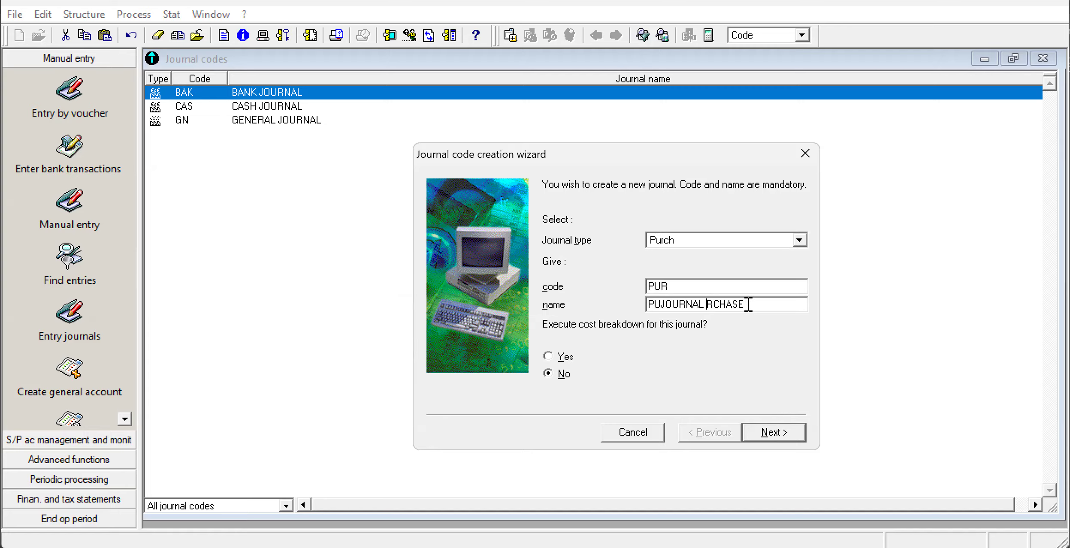
Set the purchase journal's name to PURCHASE JOURNAL and validate it with continuous numbering by journal.
{"action": "left_click_drag", "start_coordinate": [747, 304], "coordinate": [528, 304]}
{"action": "type", "text": "P"}
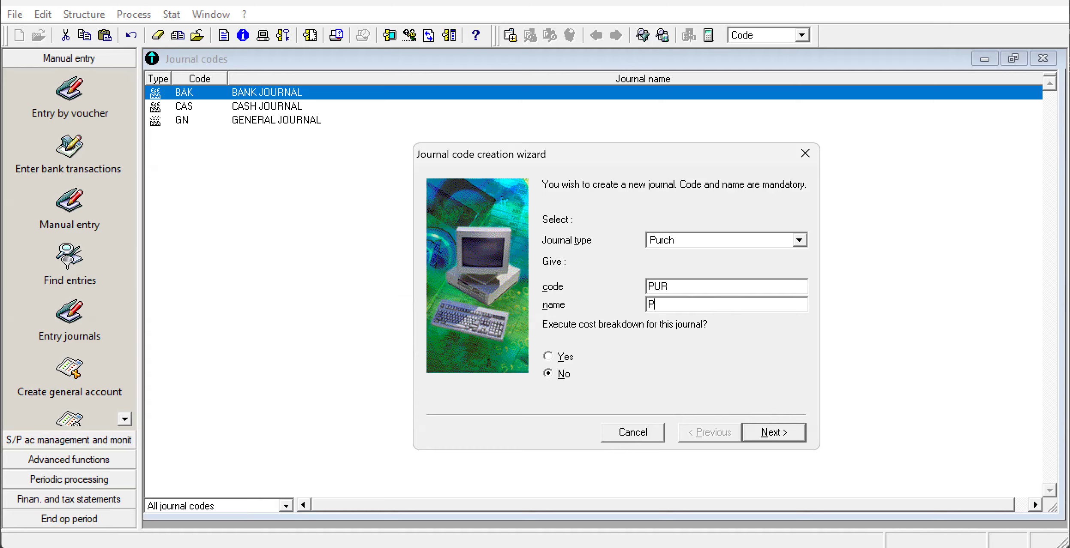
{"action": "type", "text": "URCHASE JOURNAL"}
{"action": "left_click", "coordinate": [786, 433]}
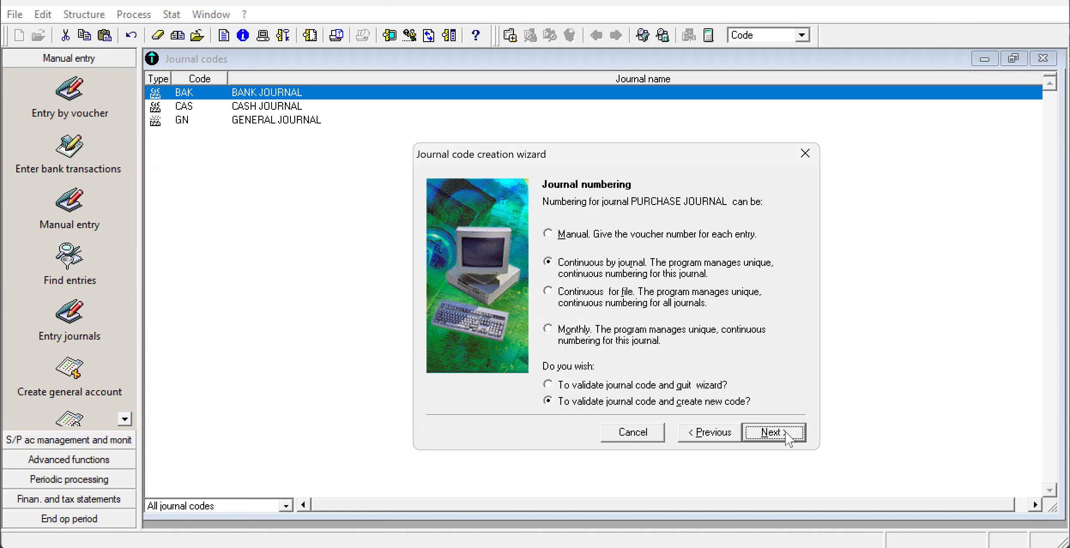
{"action": "left_click", "coordinate": [786, 433]}
Create a journal of type Sales with code SAL and name SALES JOURNAL, numbered continuously by journal.
{"action": "left_click", "coordinate": [695, 286]}
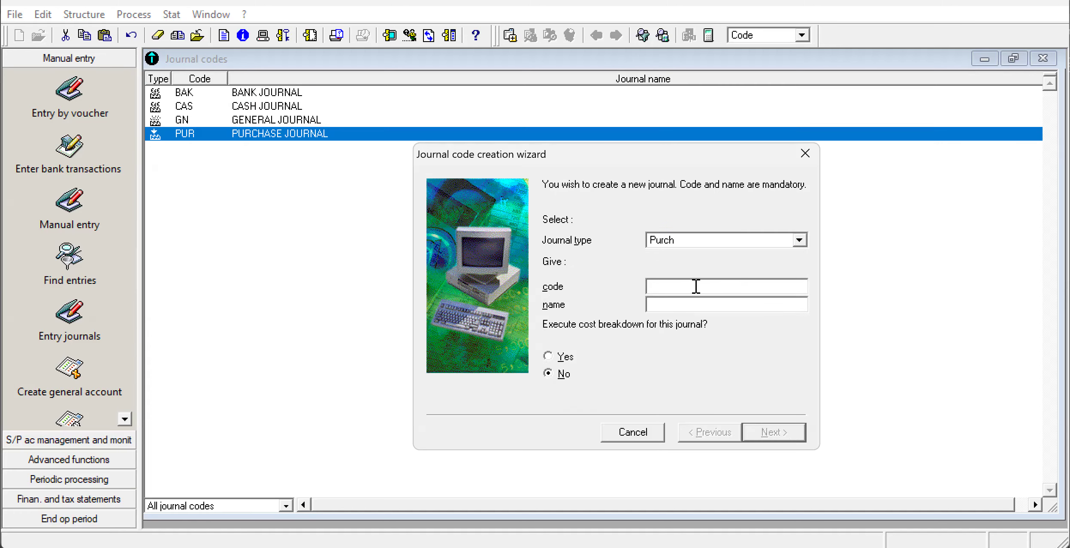
{"action": "left_click", "coordinate": [799, 241]}
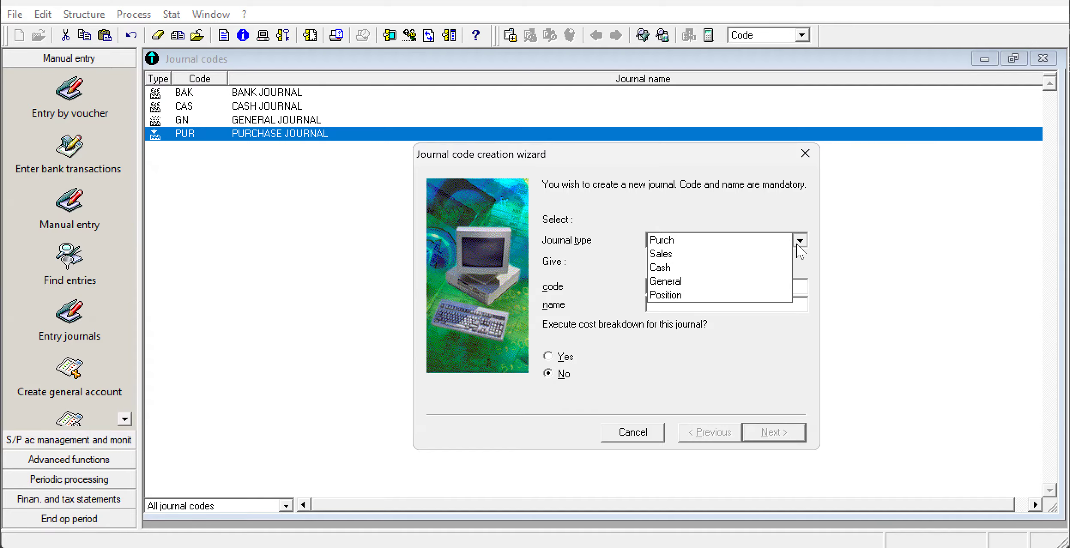
{"action": "left_click", "coordinate": [786, 256]}
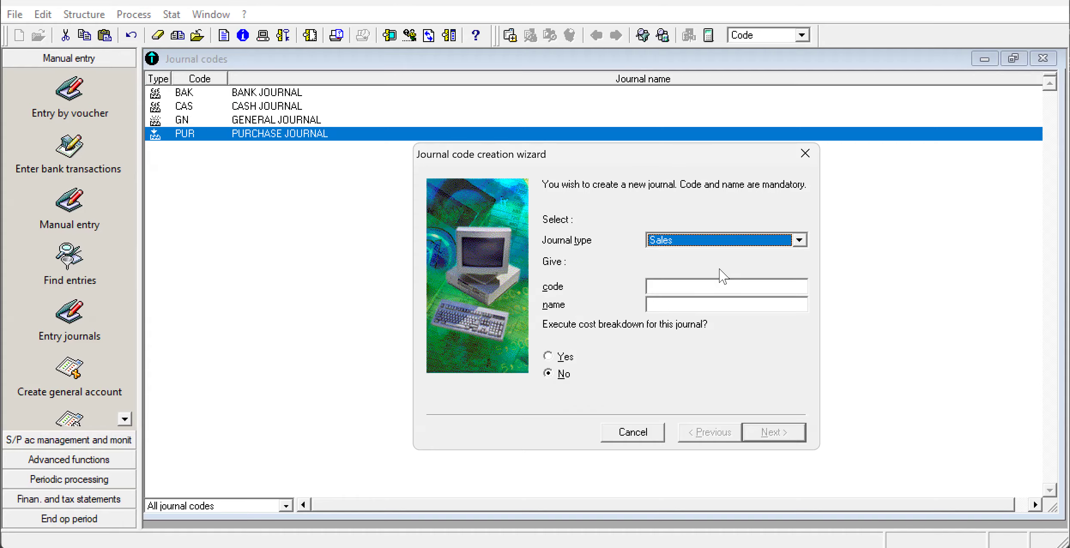
{"action": "left_click", "coordinate": [706, 281]}
{"action": "type", "text": "SAL"}
{"action": "left_click", "coordinate": [672, 303]}
{"action": "type", "text": "SA"}
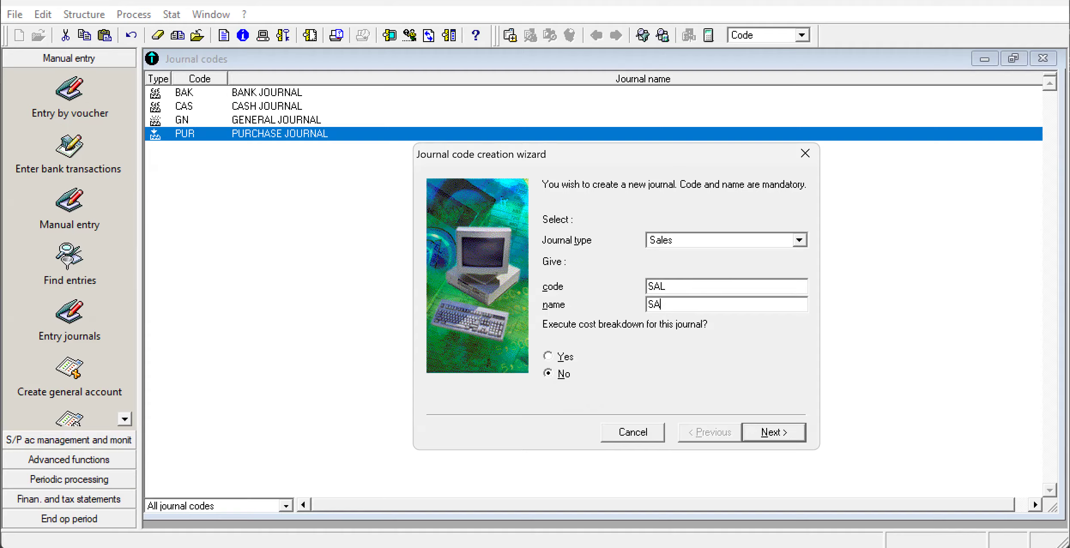
{"action": "type", "text": "LES JOURNAL"}
{"action": "left_click", "coordinate": [785, 434]}
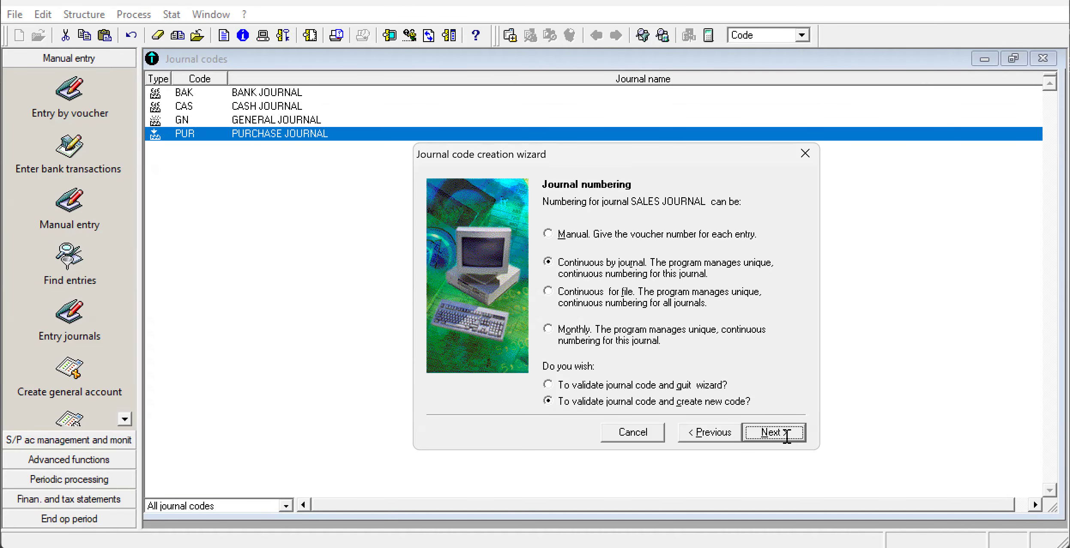
{"action": "left_click", "coordinate": [786, 434]}
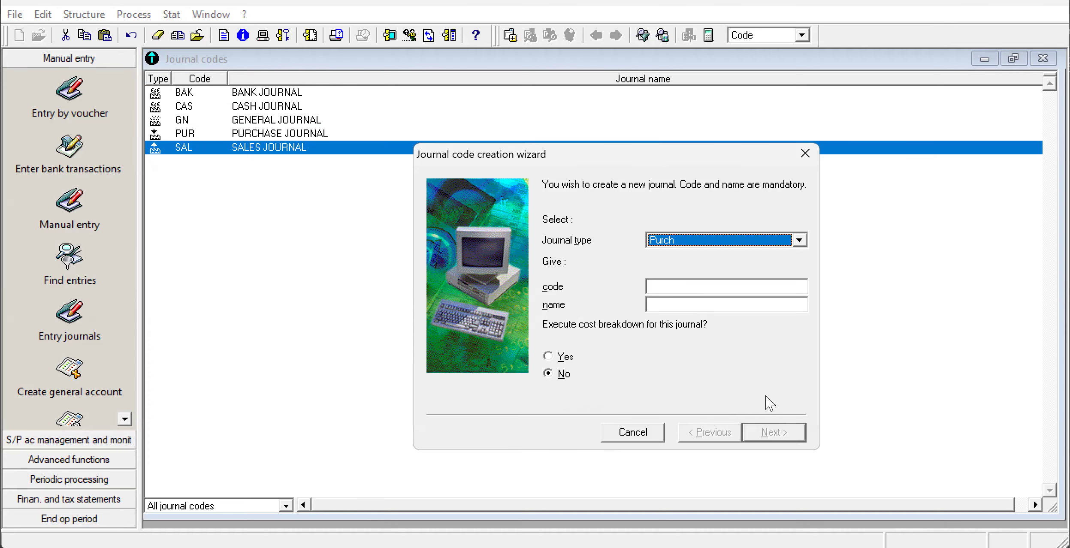
Set up the next journal as type Position with code OPB.
{"action": "left_click", "coordinate": [800, 241]}
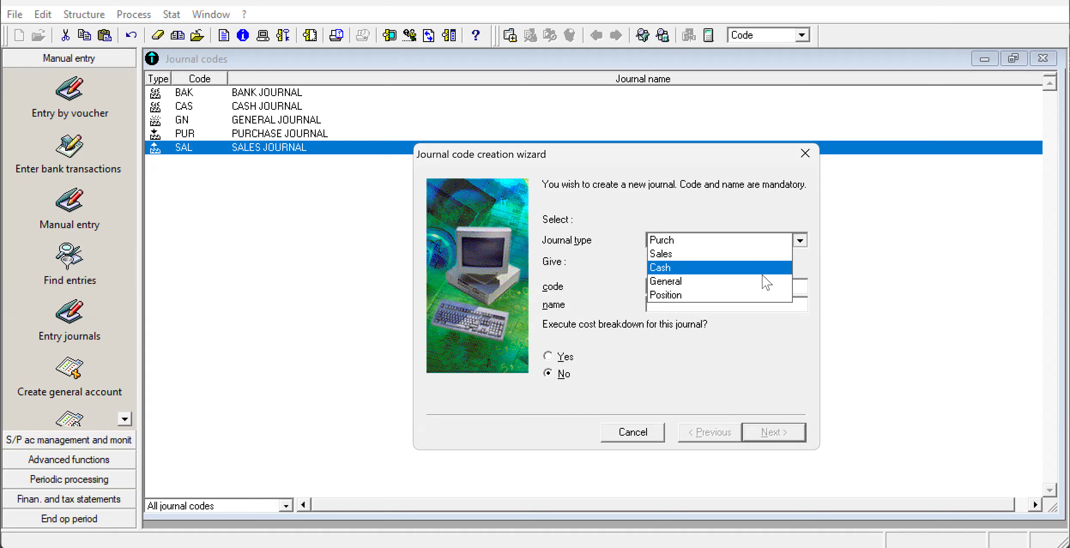
{"action": "left_click", "coordinate": [760, 294]}
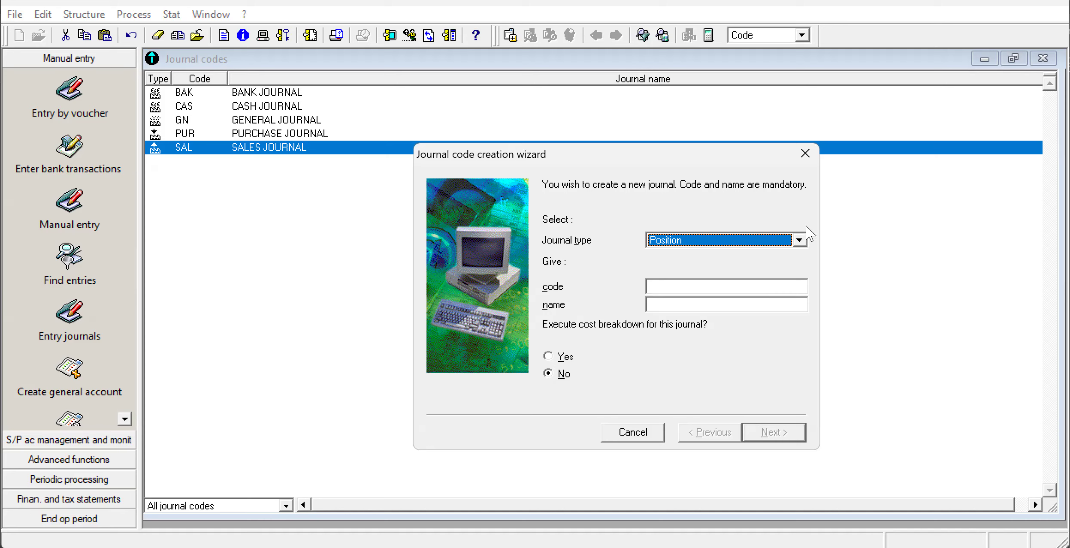
{"action": "left_click", "coordinate": [670, 286]}
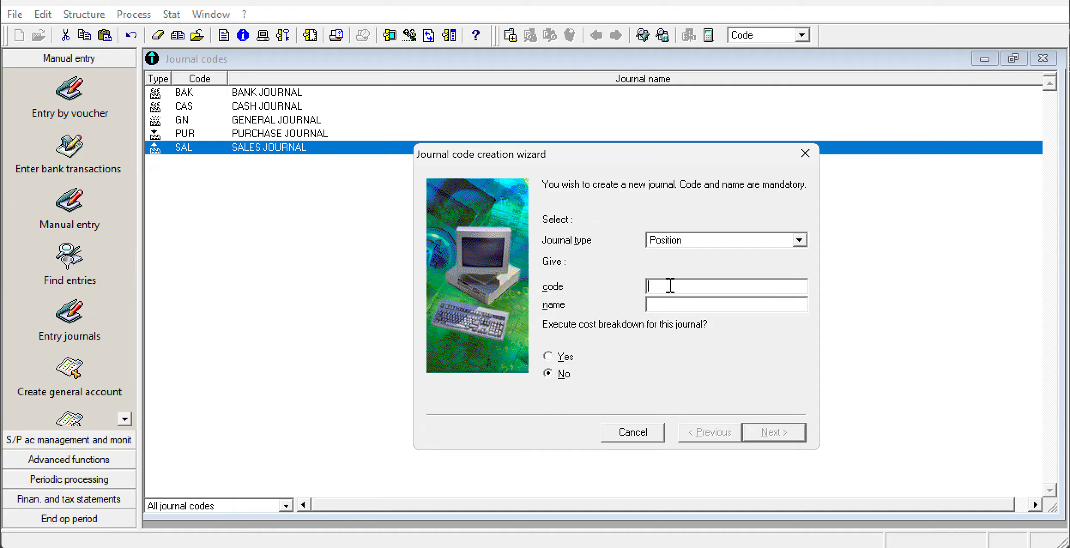
{"action": "type", "text": "OPB"}
Name the OPB journal OPENING BALANCE JOURNAL, validate it with continuous numbering by journal, and close the wizard and journal codes list.
{"action": "left_click", "coordinate": [655, 305]}
{"action": "type", "text": "OPENING BALANC"}
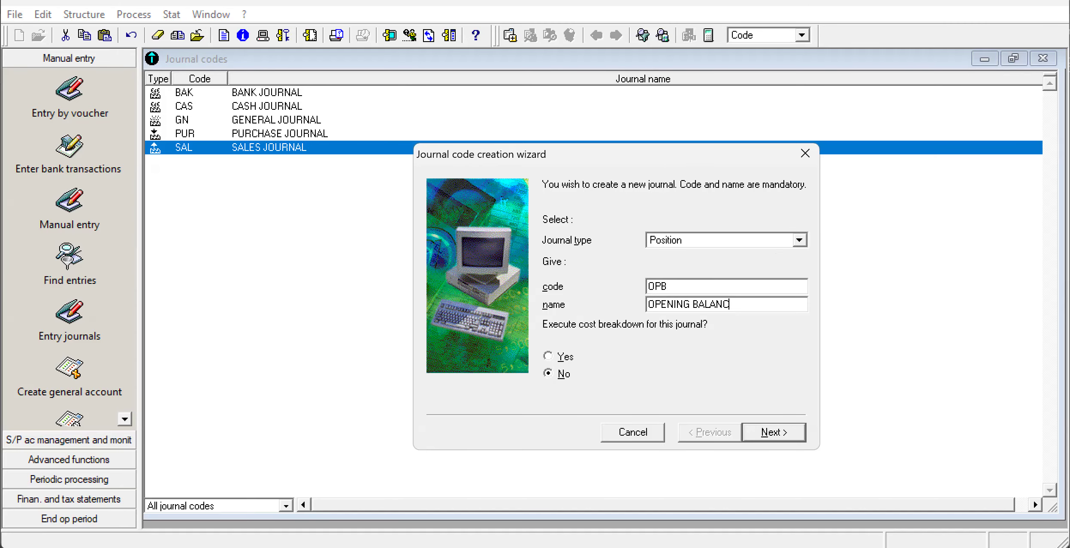
{"action": "type", "text": "E JOURNAL"}
{"action": "left_click", "coordinate": [800, 430]}
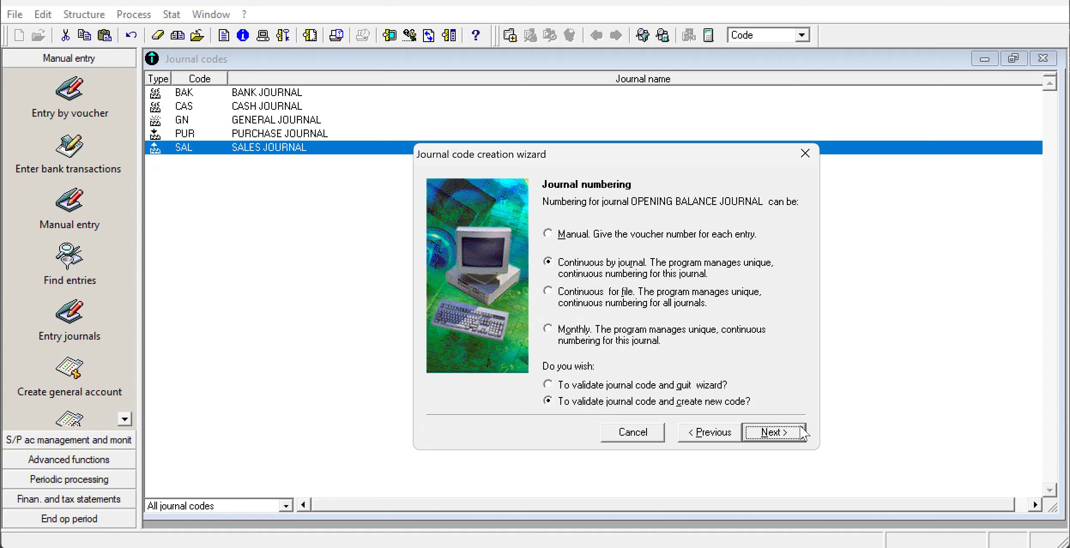
{"action": "left_click", "coordinate": [774, 432]}
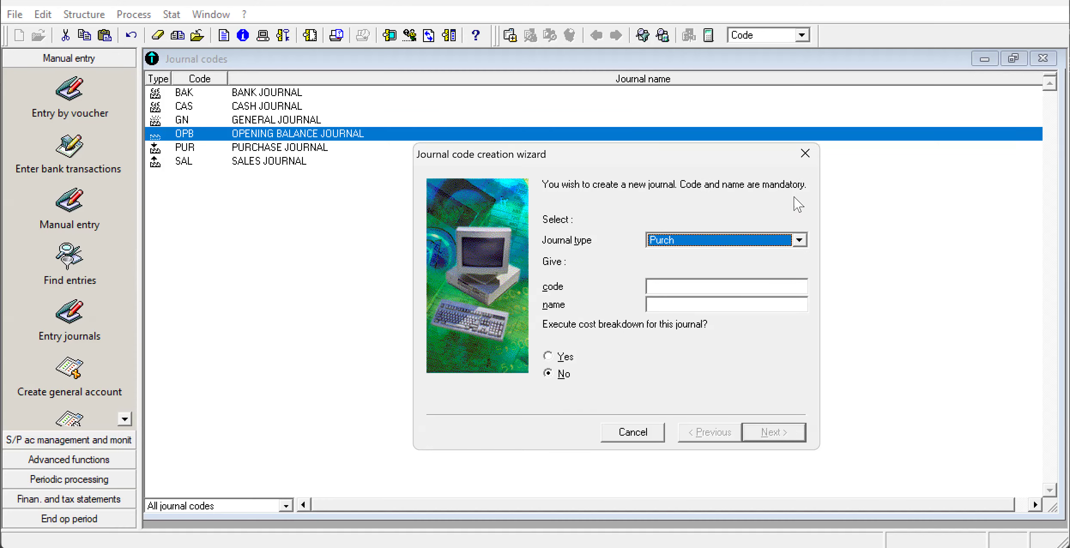
{"action": "left_click", "coordinate": [805, 153]}
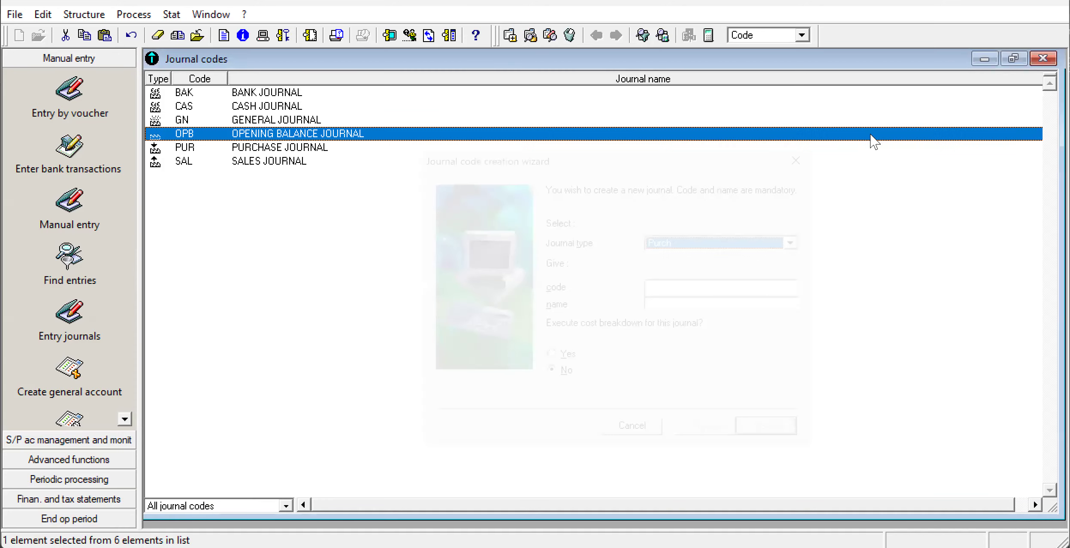
{"action": "left_click", "coordinate": [1042, 58]}
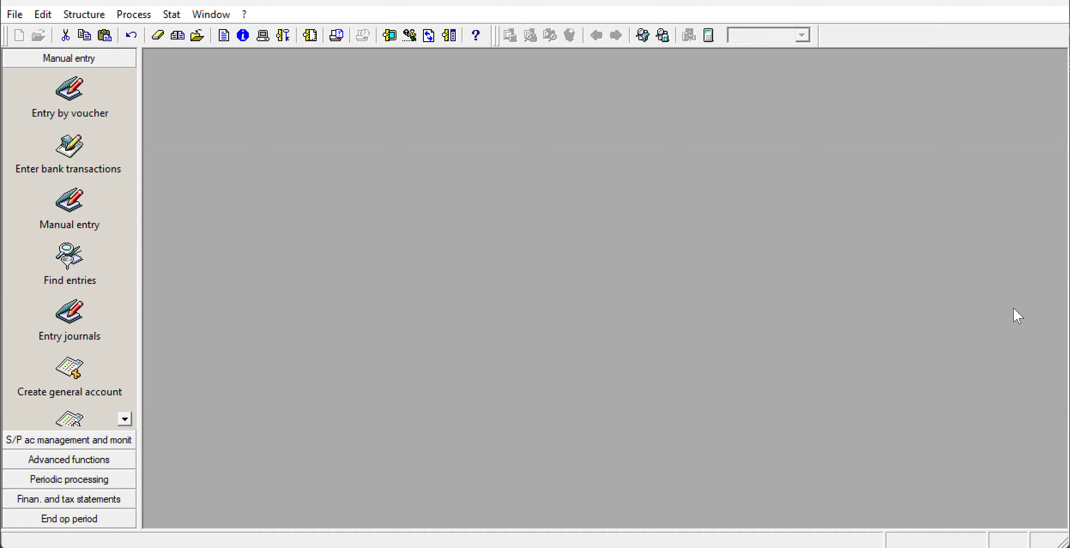
Switch to the exam paper PDF and examine the Appendix 6 balance sheet of MILCAM as at 31/12/2019.
{"action": "key", "text": "alt+Tab"}
{"action": "scroll", "coordinate": [1016, 315], "scroll_direction": "down", "scroll_amount": 5}
{"action": "scroll", "coordinate": [1017, 316], "scroll_direction": "down", "scroll_amount": 2}
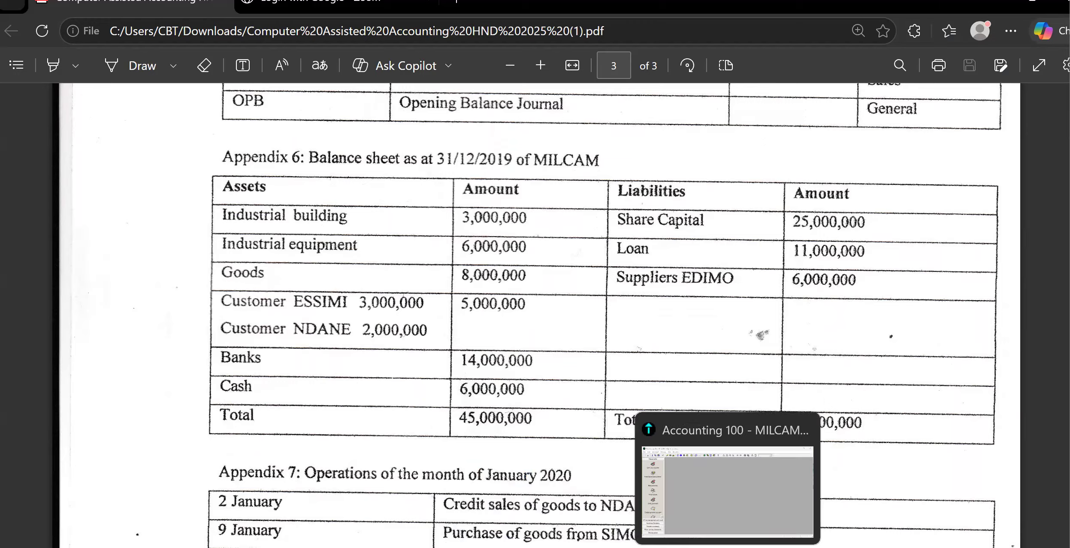
Return to Sage 100 Accounting, start a manual entry, and choose journal OPB with period Jan20.
{"action": "left_click", "coordinate": [728, 547]}
{"action": "left_click", "coordinate": [78, 16]}
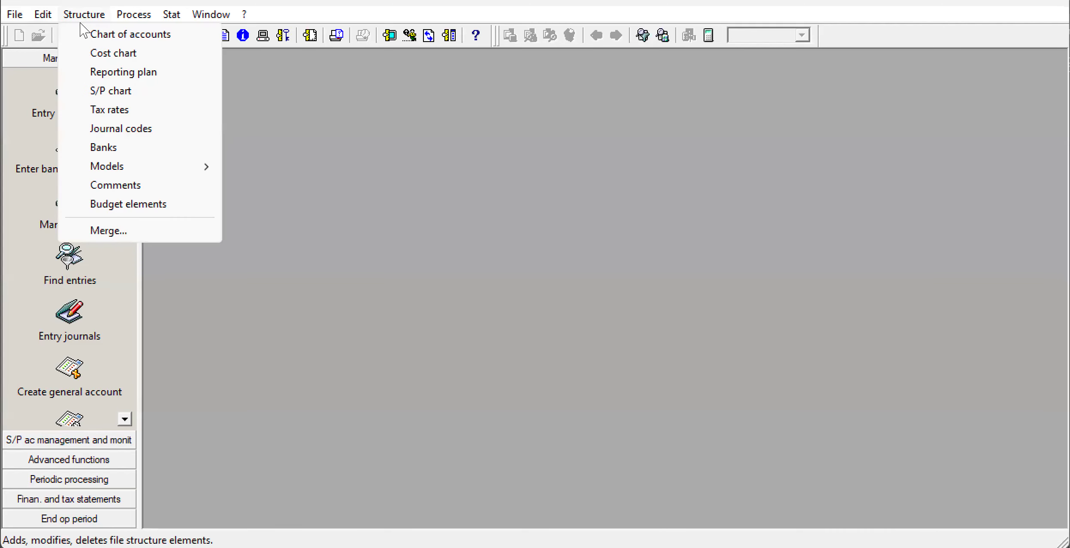
{"action": "mouse_move", "coordinate": [129, 17]}
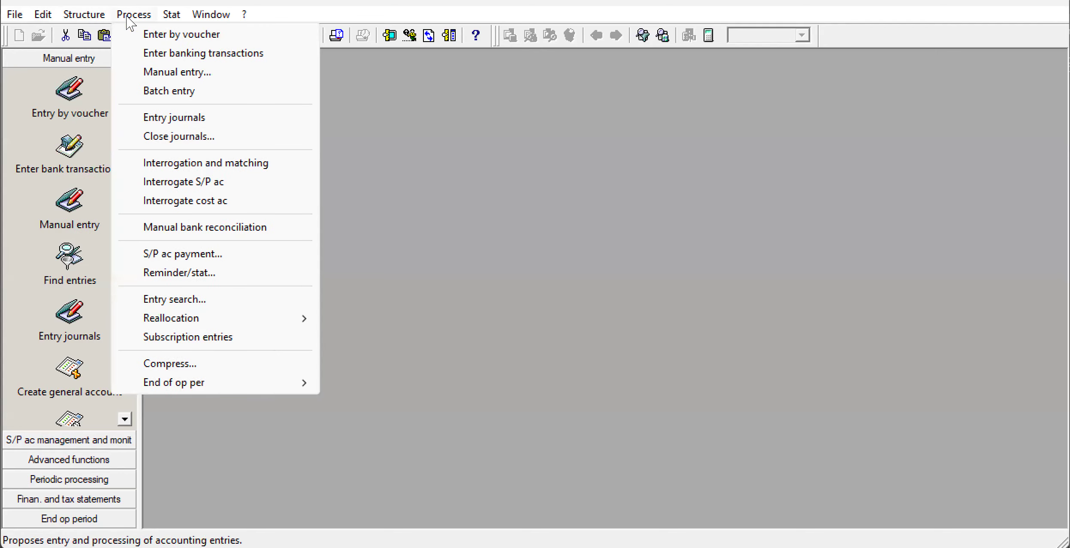
{"action": "left_click", "coordinate": [155, 72]}
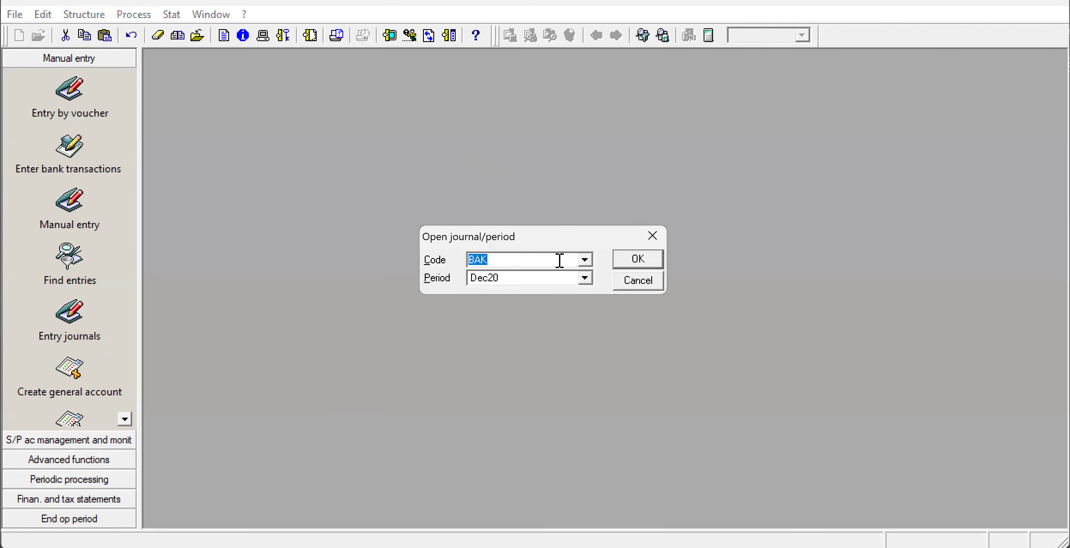
{"action": "left_click", "coordinate": [584, 260]}
{"action": "left_click", "coordinate": [584, 260]}
{"action": "key", "text": "BackSpace"}
{"action": "left_click", "coordinate": [587, 262]}
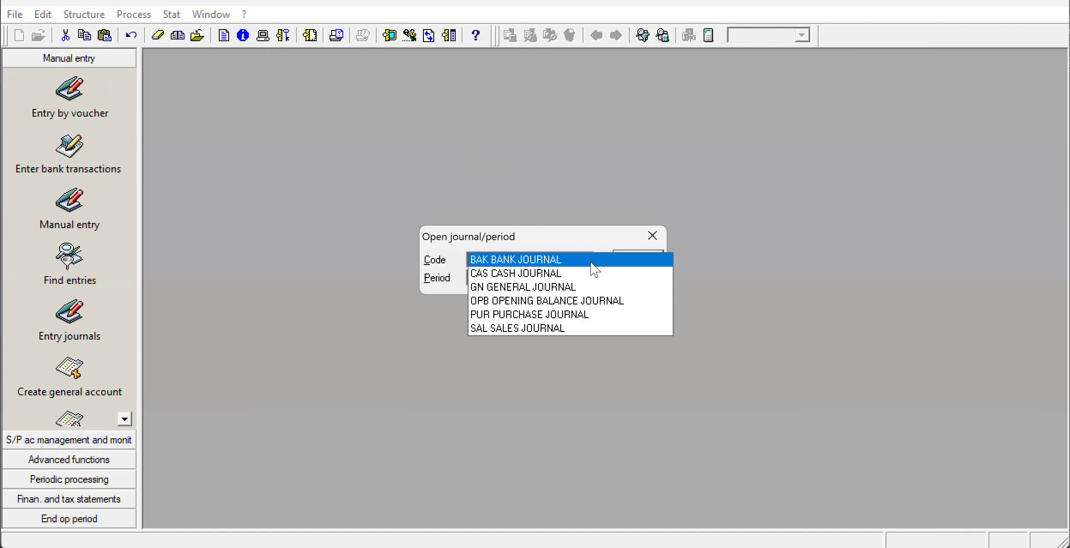
{"action": "left_click", "coordinate": [586, 302]}
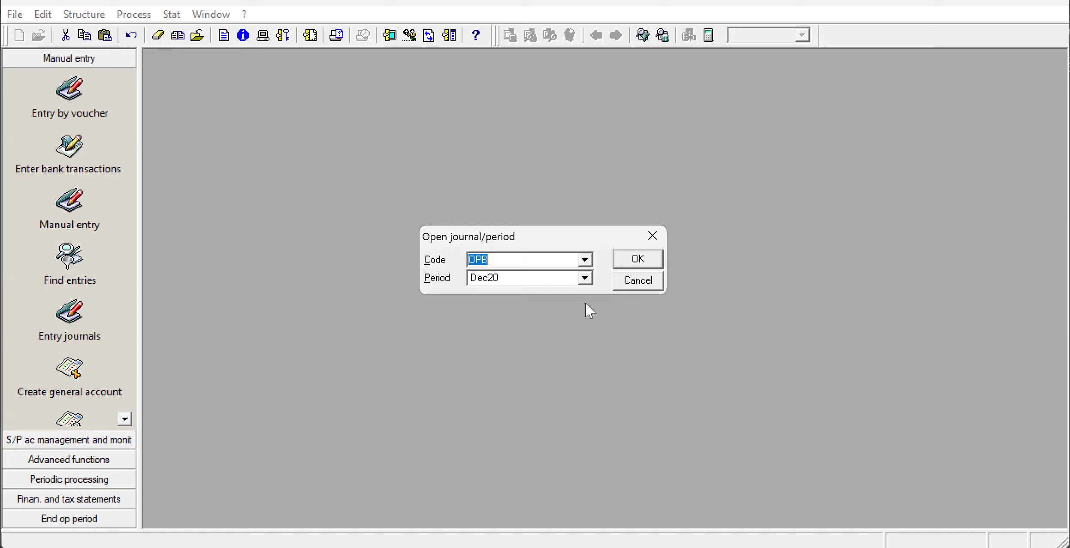
{"action": "left_click", "coordinate": [585, 276]}
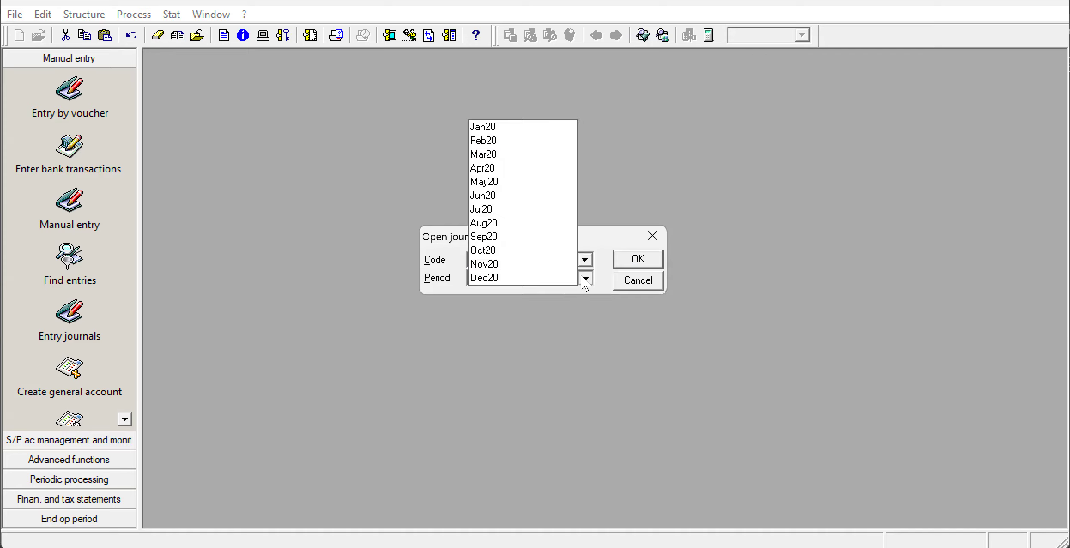
{"action": "left_click", "coordinate": [525, 130]}
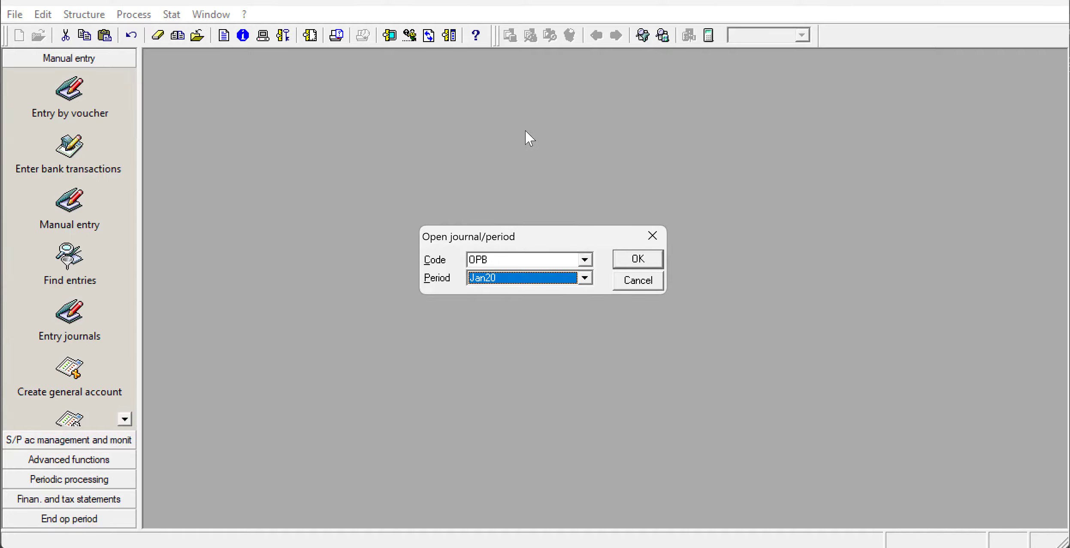
Switch back to the exam paper PDF to check the opening balance amounts for the OPB journal entry.
{"action": "left_click", "coordinate": [651, 547]}
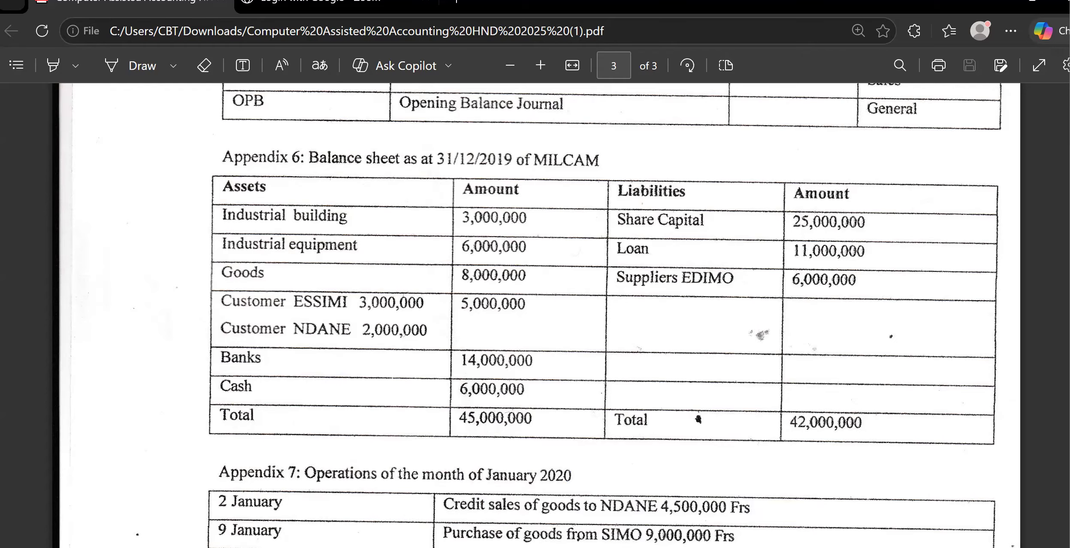
Return to Sage 100 Accounting, open journal OPB for period Dec20, and maximize its entry window.
{"action": "key", "text": "alt+Tab"}
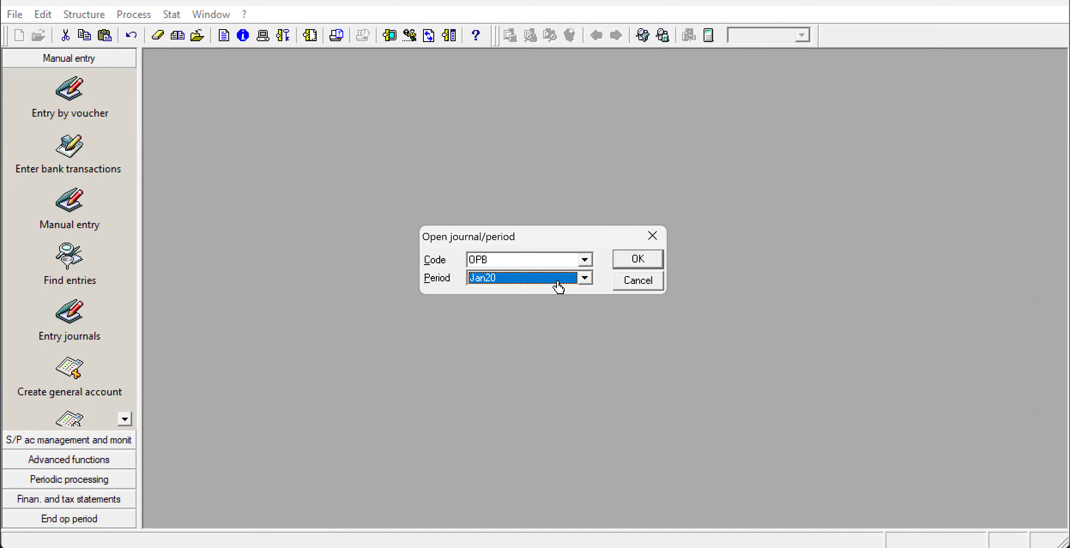
{"action": "left_click", "coordinate": [583, 278]}
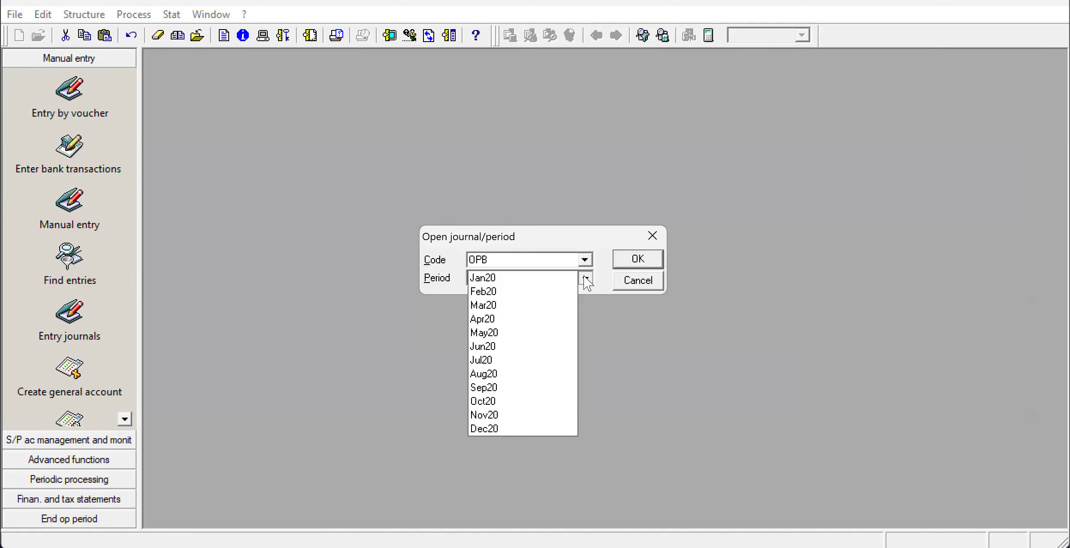
{"action": "left_click", "coordinate": [545, 429]}
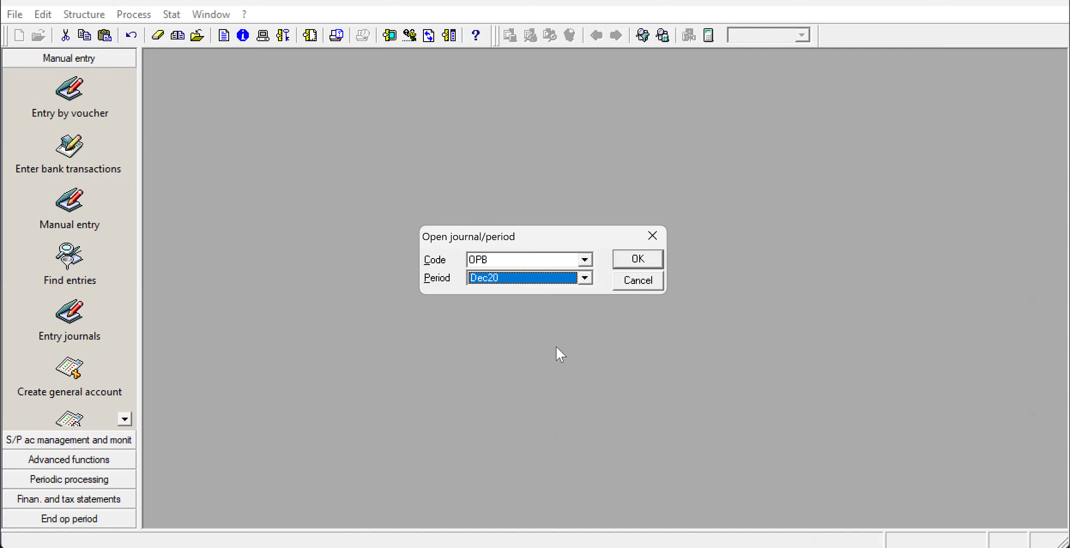
{"action": "left_click", "coordinate": [633, 258]}
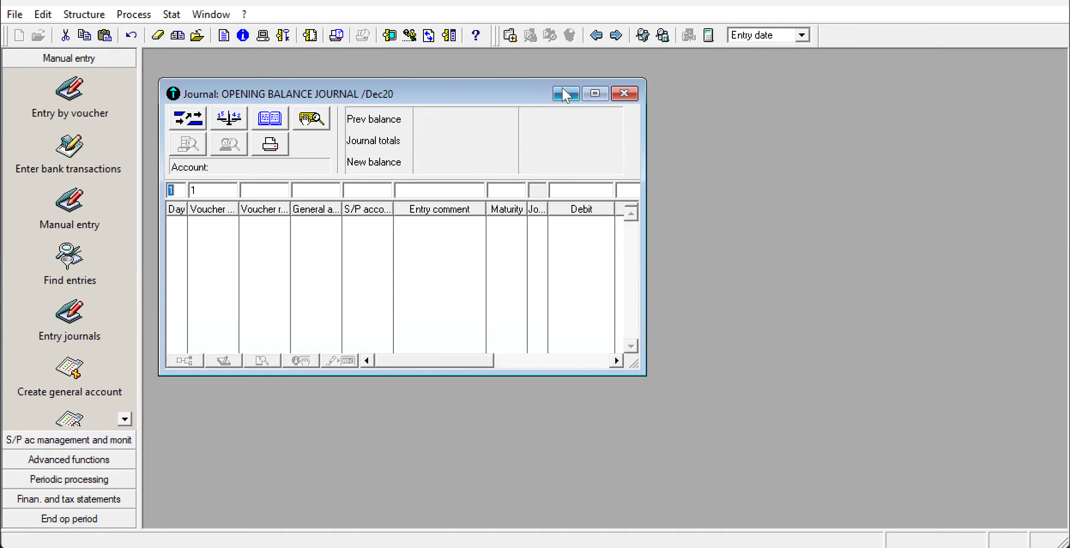
{"action": "left_click", "coordinate": [596, 94]}
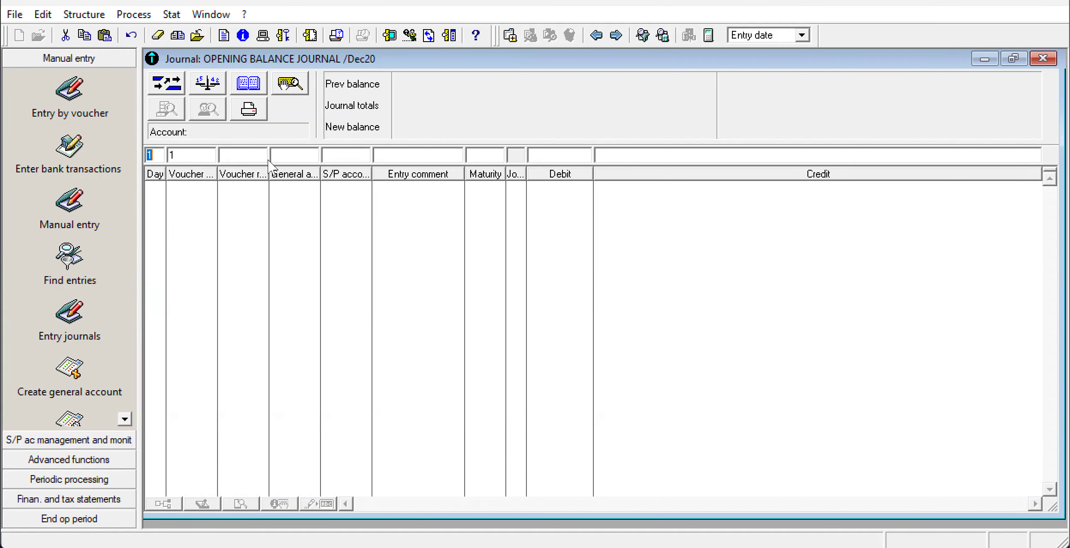
Consult the exam paper's Appendix 6 balance sheet and record the industrial building on general account 231000 with a debit of 3,000,000.
{"action": "left_click", "coordinate": [652, 547]}
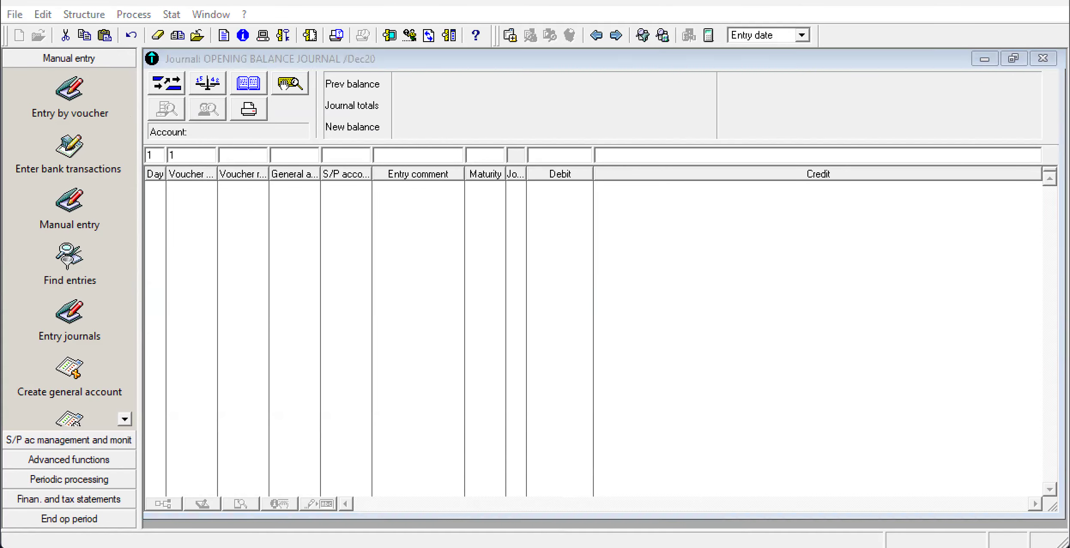
{"action": "scroll", "coordinate": [885, 458], "scroll_direction": "down", "scroll_amount": 2}
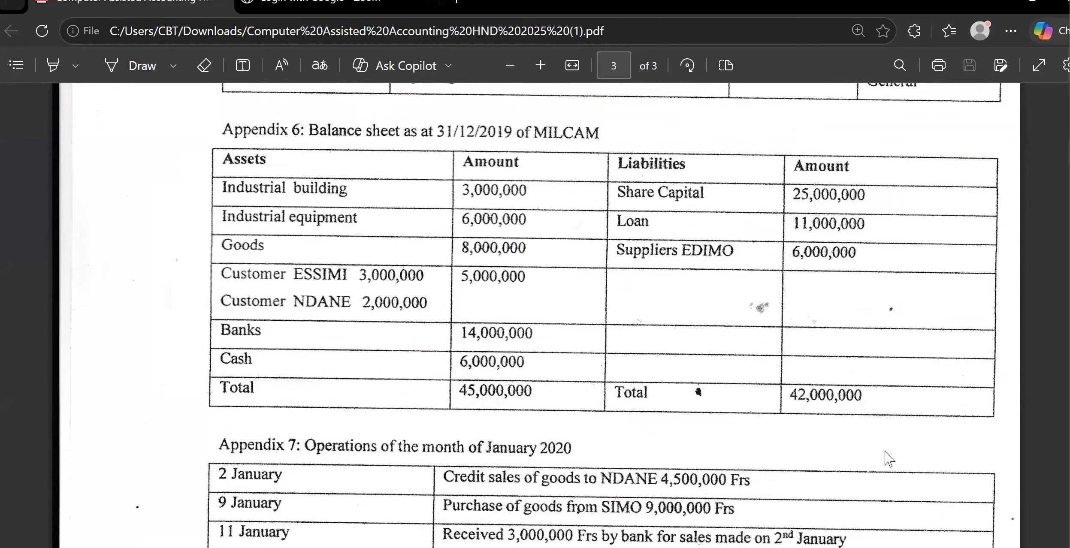
{"action": "scroll", "coordinate": [887, 458], "scroll_direction": "up", "scroll_amount": 1}
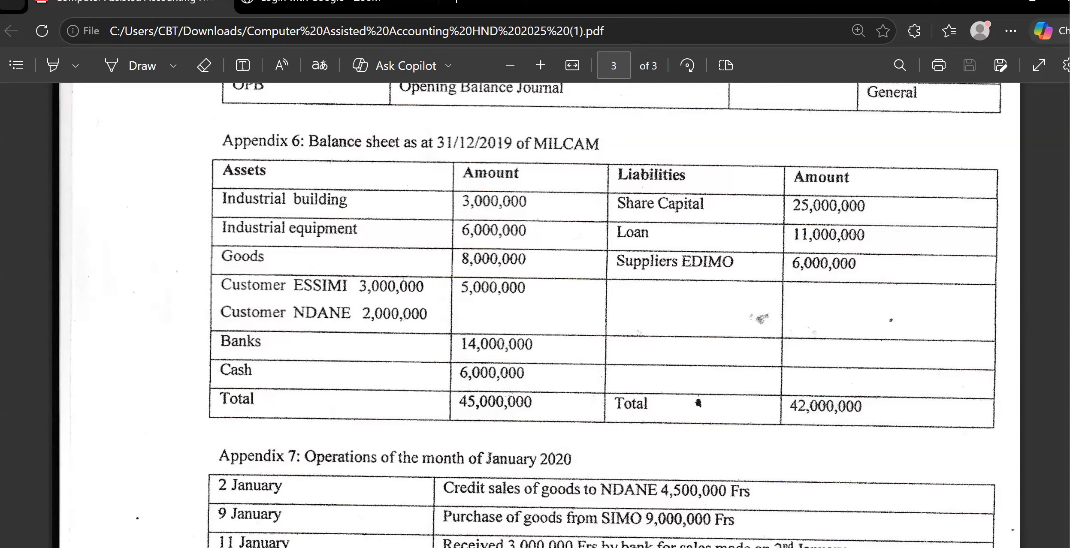
{"action": "left_click", "coordinate": [727, 545]}
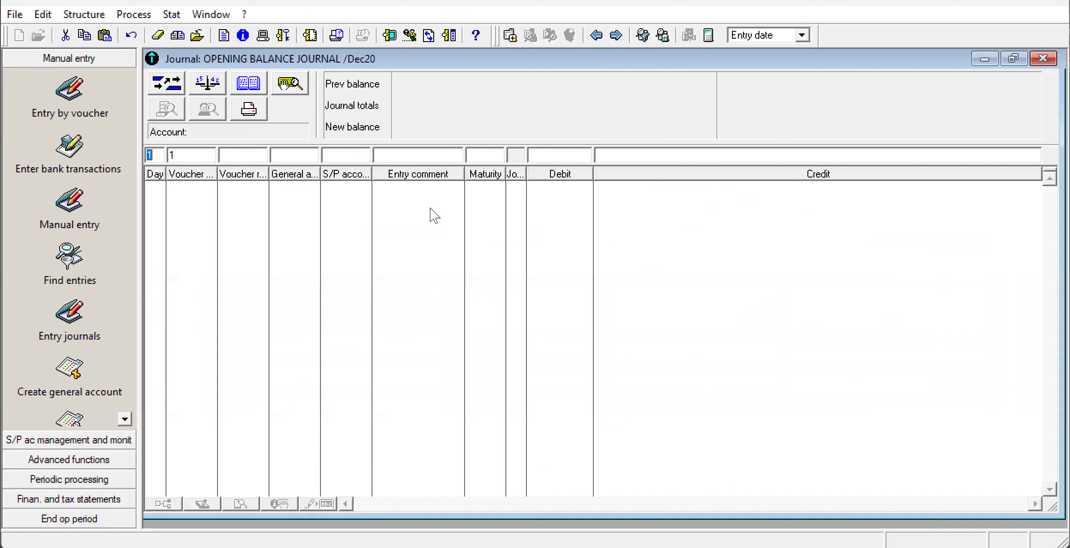
{"action": "left_click", "coordinate": [290, 151]}
{"action": "type", "text": "231000"}
{"action": "left_click", "coordinate": [547, 155]}
{"action": "key", "text": "alt+Tab"}
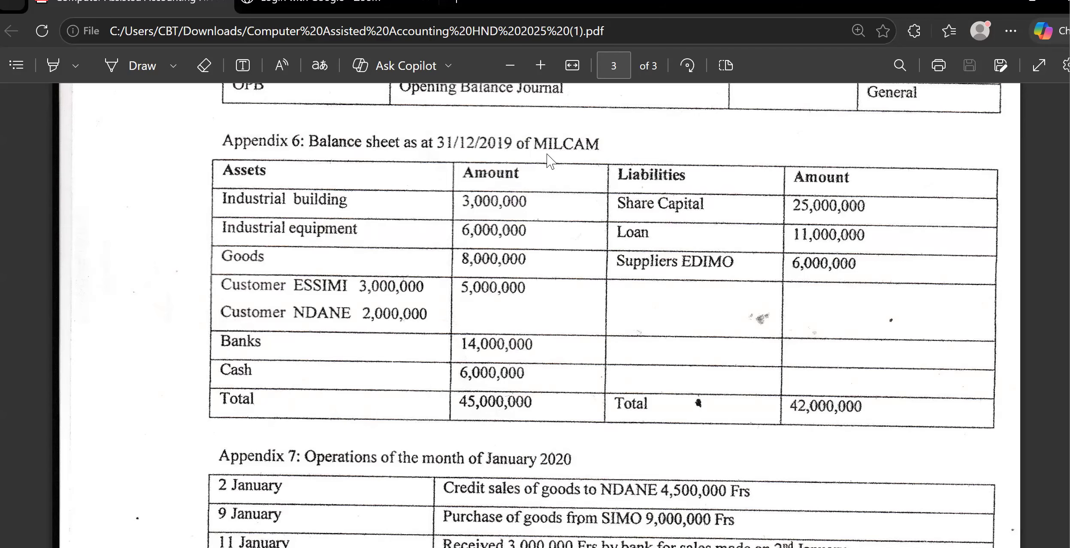
{"action": "key", "text": "alt+Tab"}
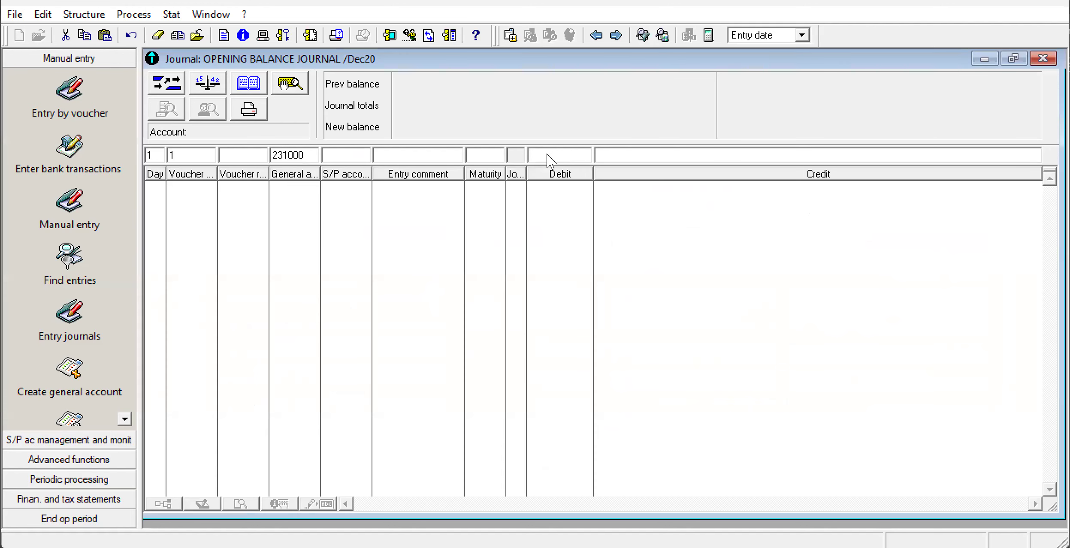
{"action": "type", "text": "3000000"}
{"action": "key", "text": "Return"}
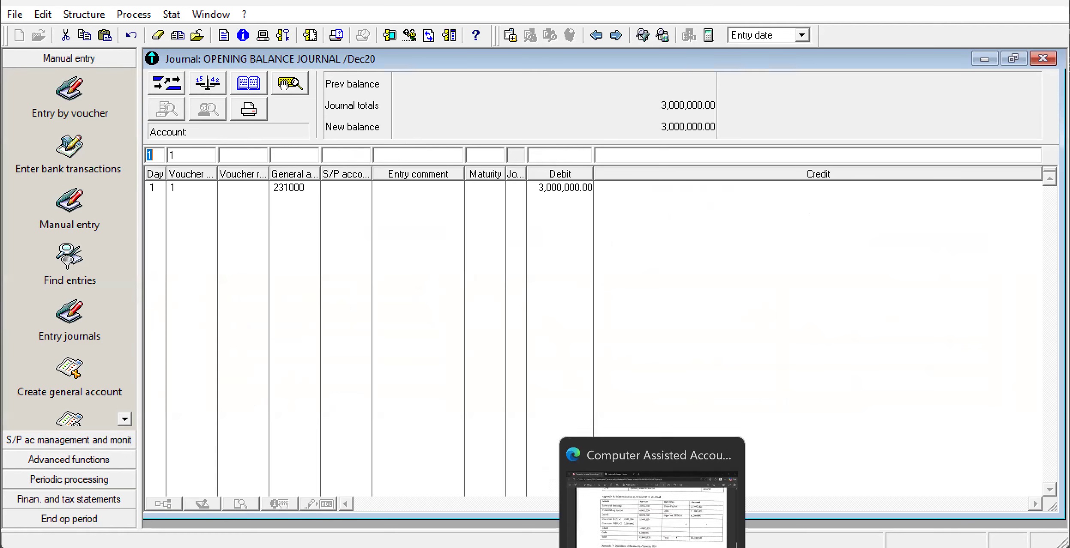
Check the exam paper and record the industrial equipment on general account 241000 with a debit of 6,000,000.
{"action": "left_click", "coordinate": [652, 547]}
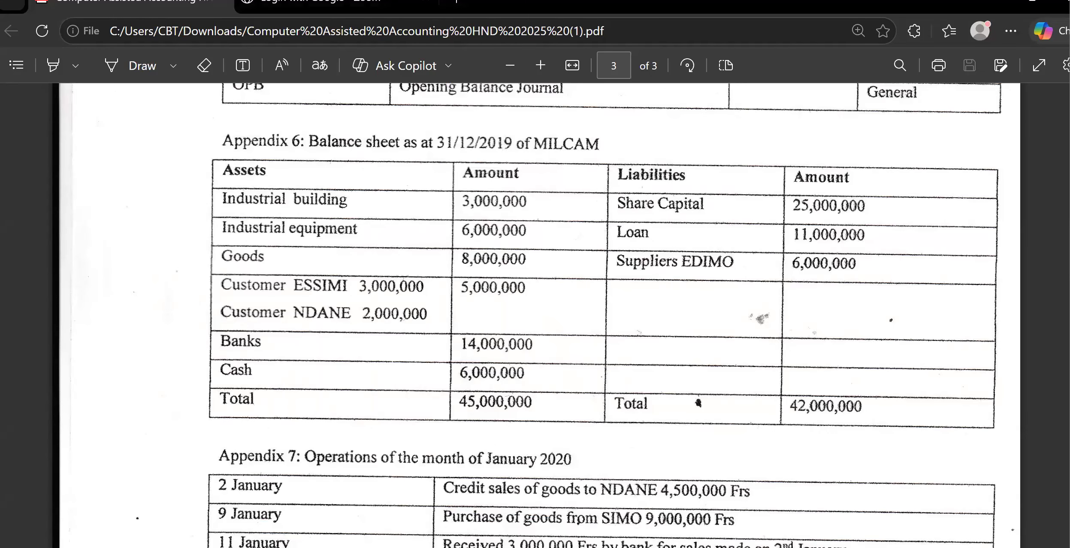
{"action": "key", "text": "alt+Tab"}
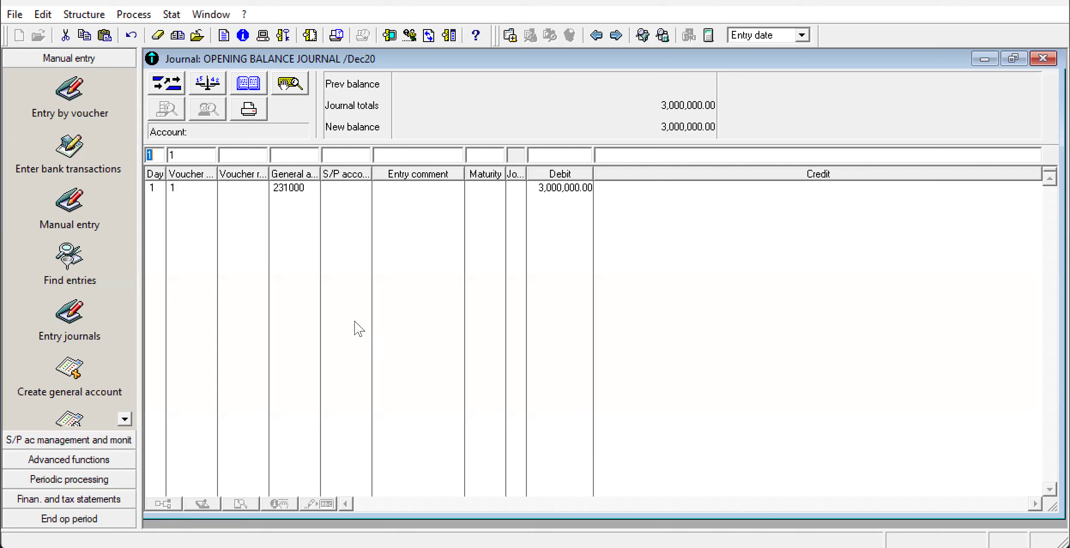
{"action": "left_click", "coordinate": [287, 151]}
{"action": "type", "text": "241000"}
{"action": "left_click", "coordinate": [542, 155]}
{"action": "key", "text": "alt+Tab"}
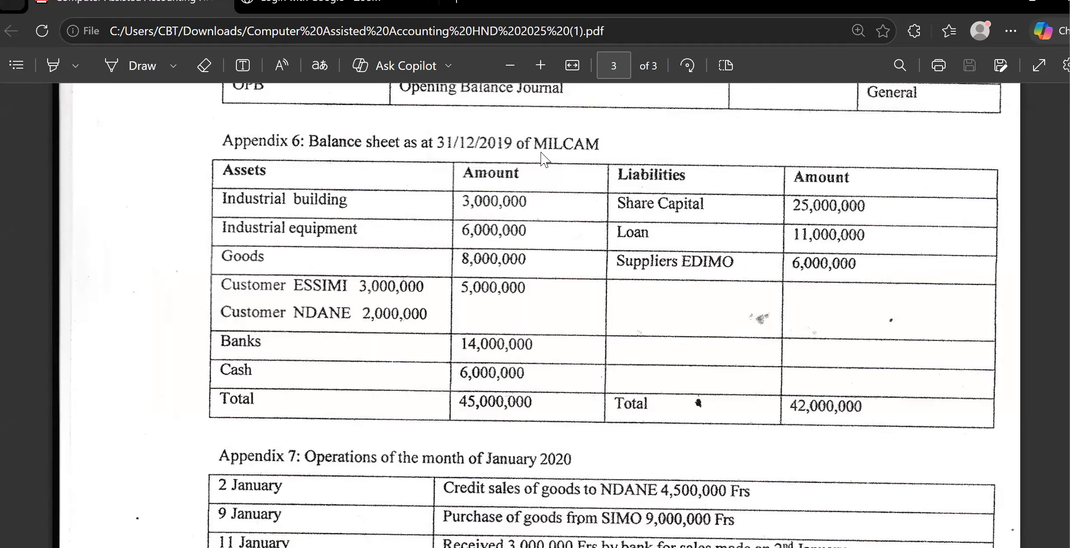
{"action": "key", "text": "alt+Tab"}
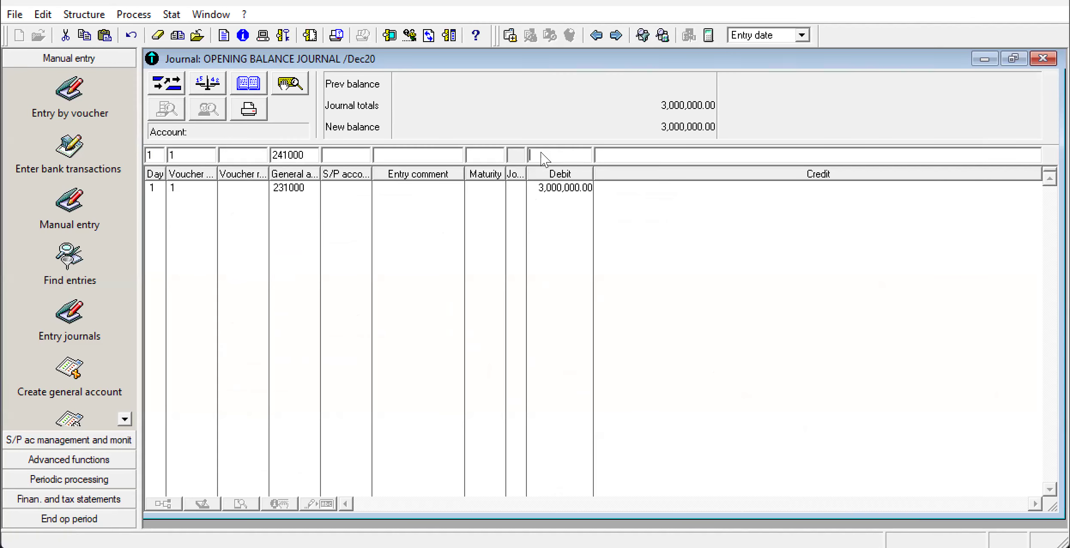
{"action": "type", "text": "6,000,000"}
{"action": "key", "text": "Return"}
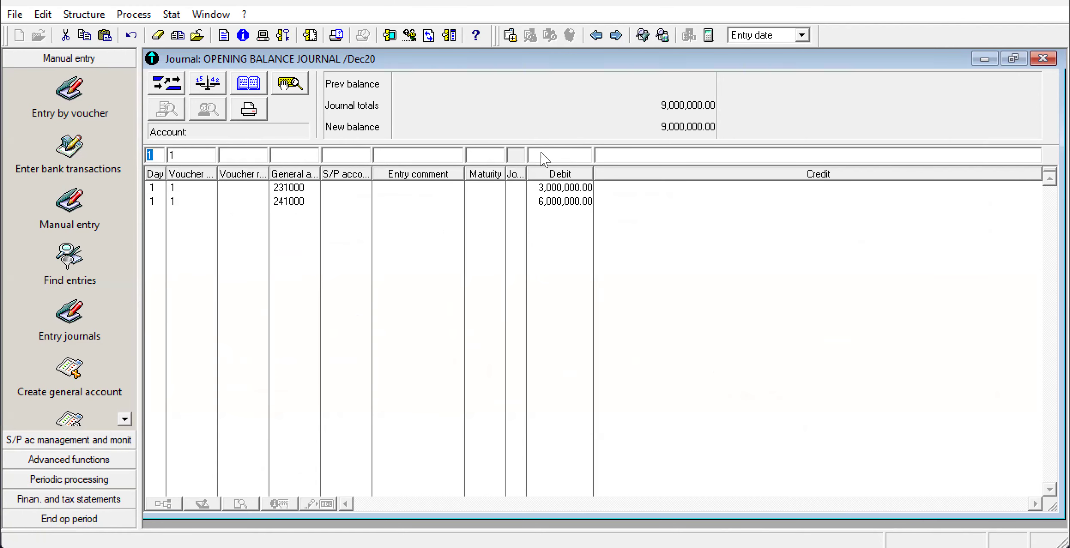
Check the exam paper and record the goods on general account 311000 with a debit of 8,000,000.
{"action": "key", "text": "alt+Tab"}
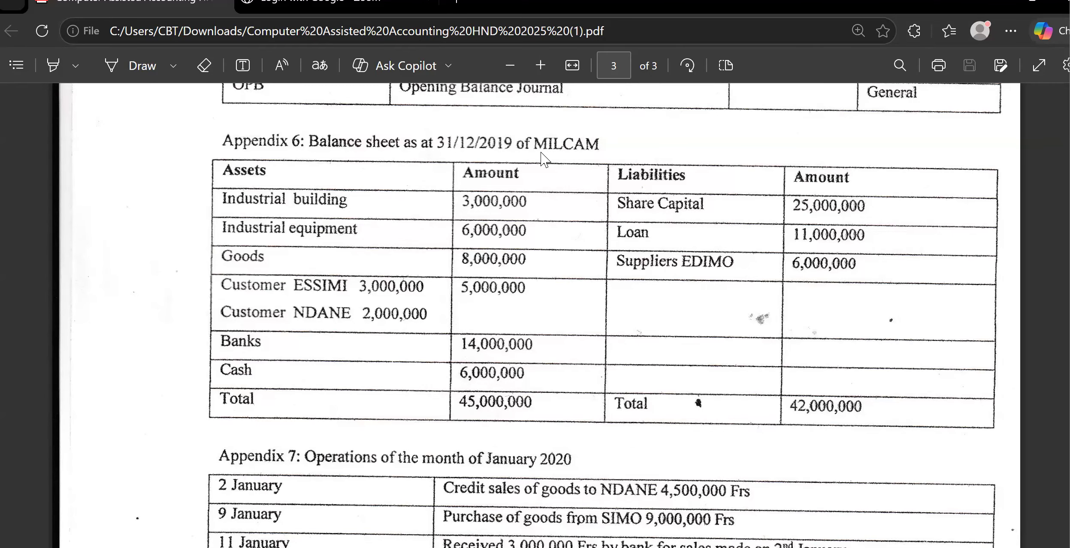
{"action": "key", "text": "alt+Tab"}
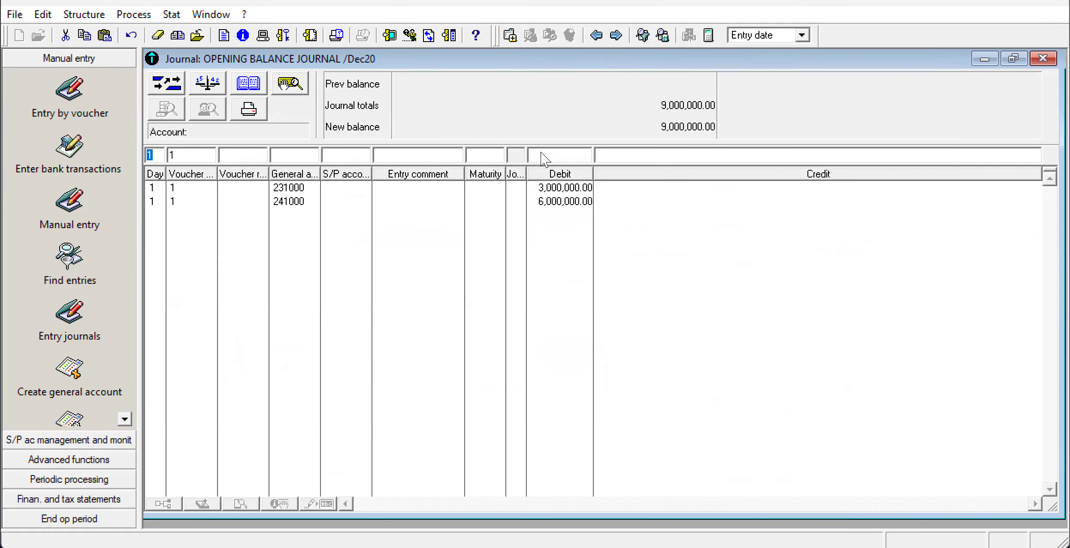
{"action": "left_click", "coordinate": [300, 150]}
{"action": "type", "text": "311000"}
{"action": "key", "text": "alt+Tab"}
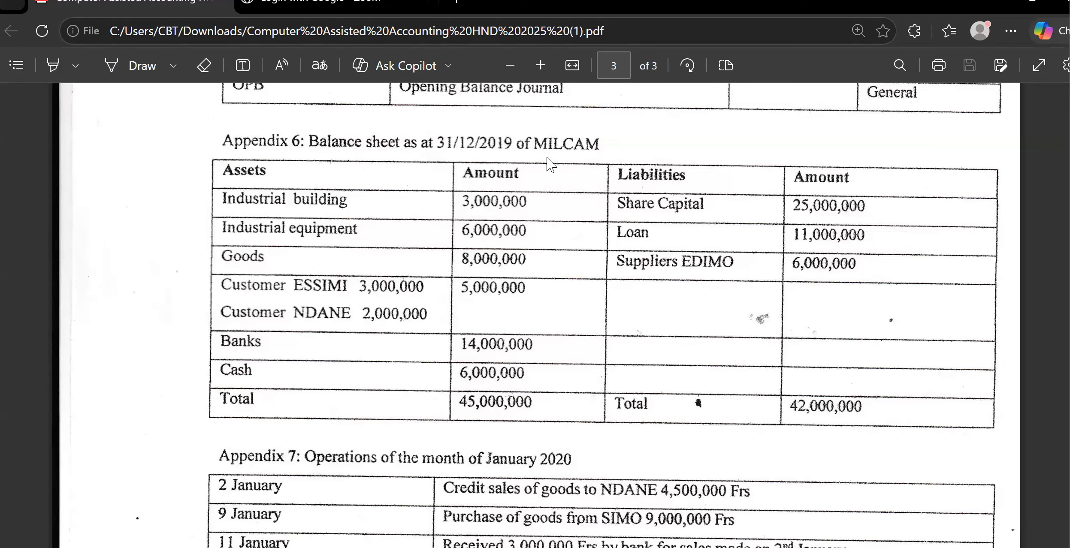
{"action": "key", "text": "alt+Tab"}
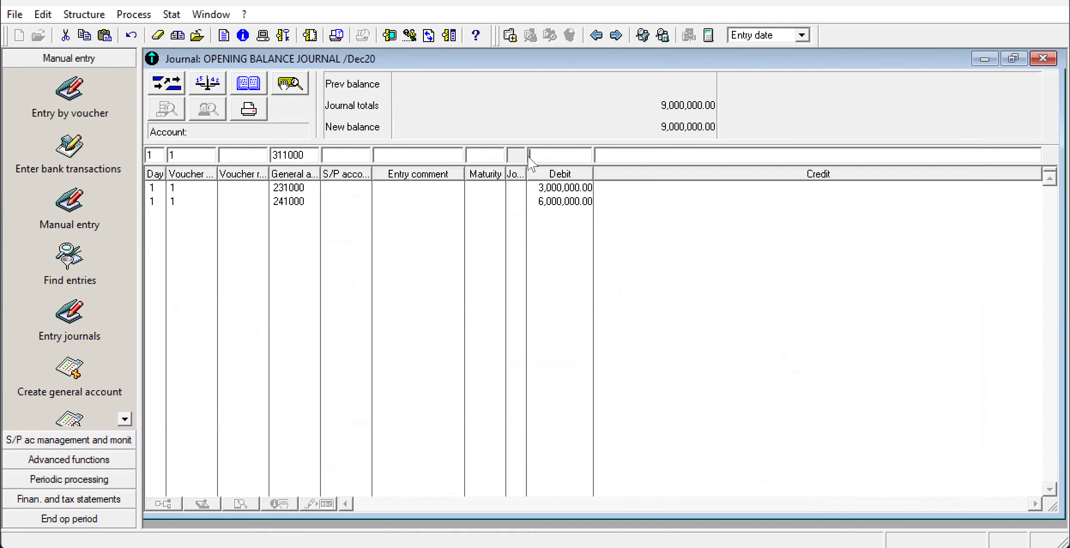
{"action": "type", "text": "8000000"}
{"action": "key", "text": "Return"}
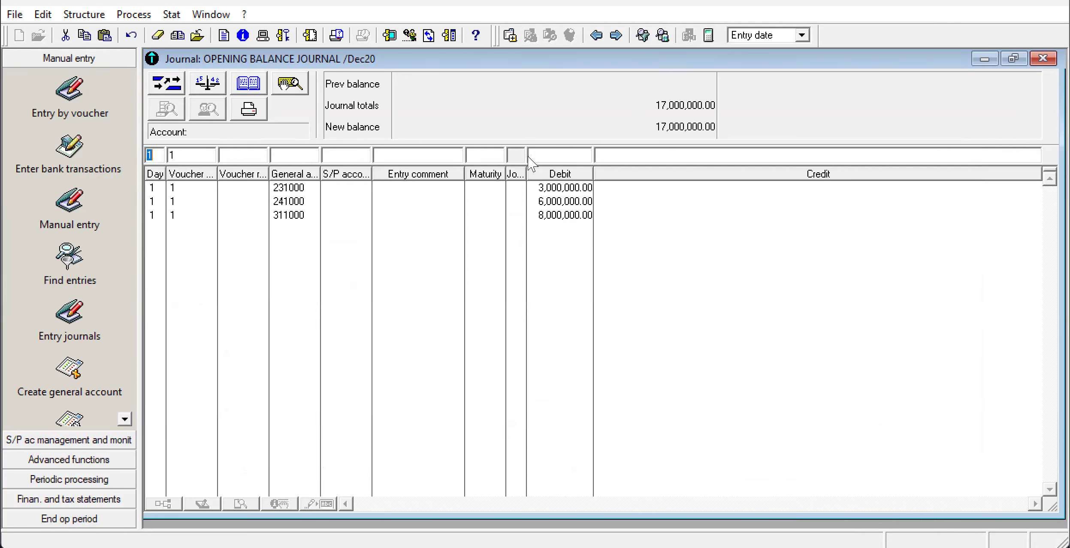
Switch to the exam paper PDF and examine Appendices 4 to 7 for the customer balances and their third-party account numbers.
{"action": "key", "text": "alt+Tab"}
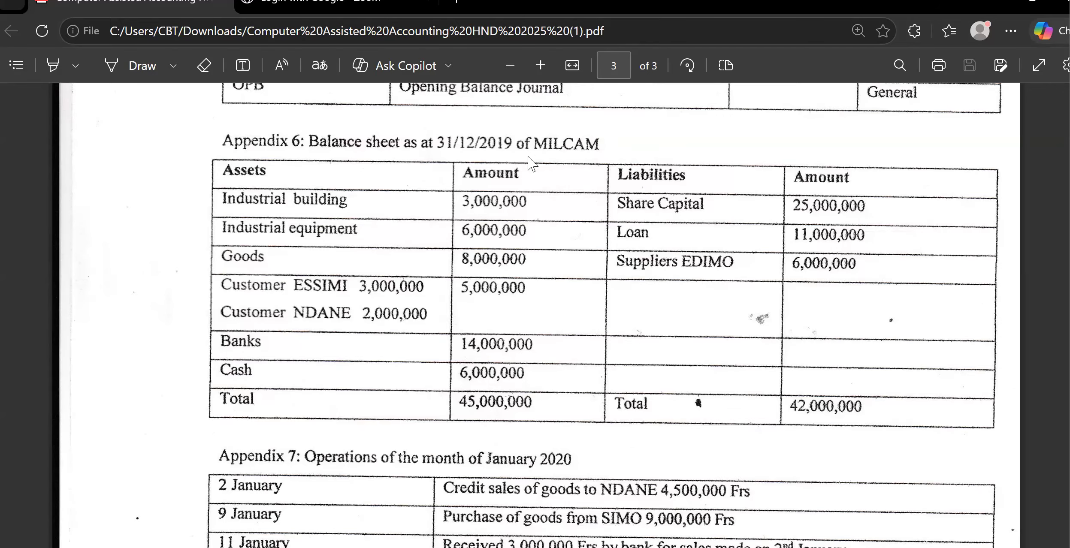
{"action": "key", "text": "alt+Tab"}
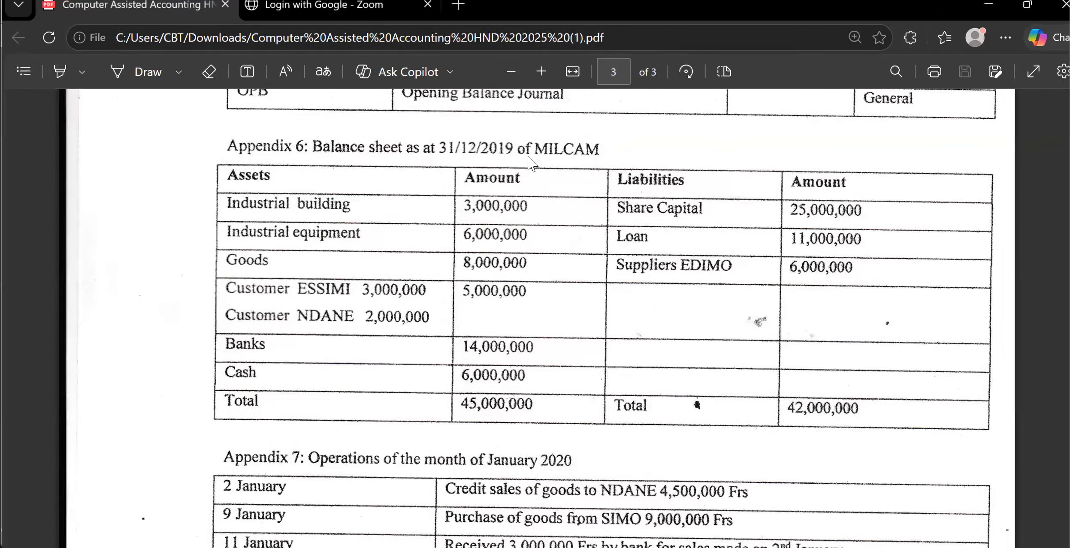
{"action": "key", "text": "alt+Tab"}
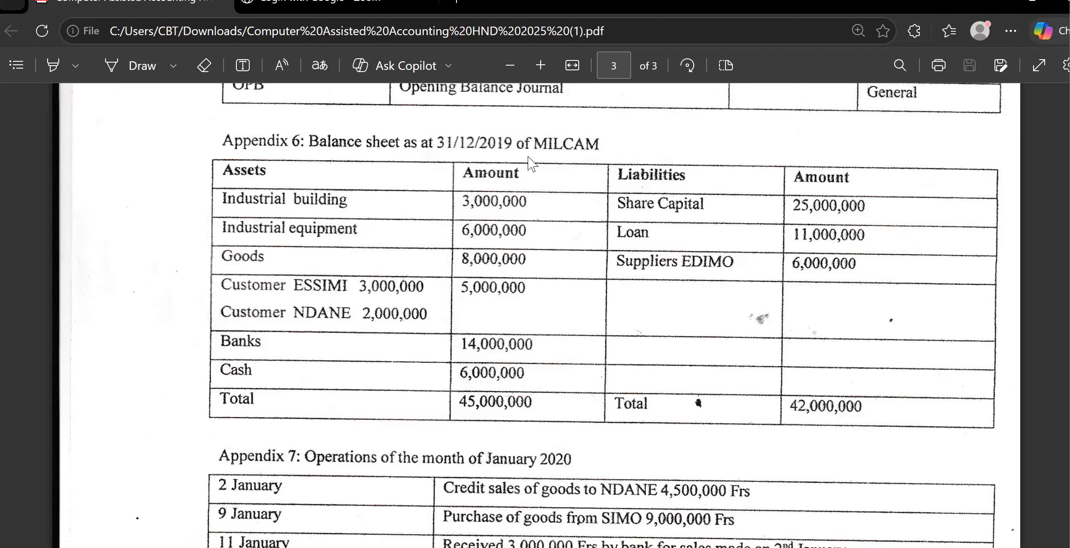
{"action": "scroll", "coordinate": [530, 163], "scroll_direction": "down", "scroll_amount": 5}
{"action": "scroll", "coordinate": [531, 162], "scroll_direction": "down", "scroll_amount": 8}
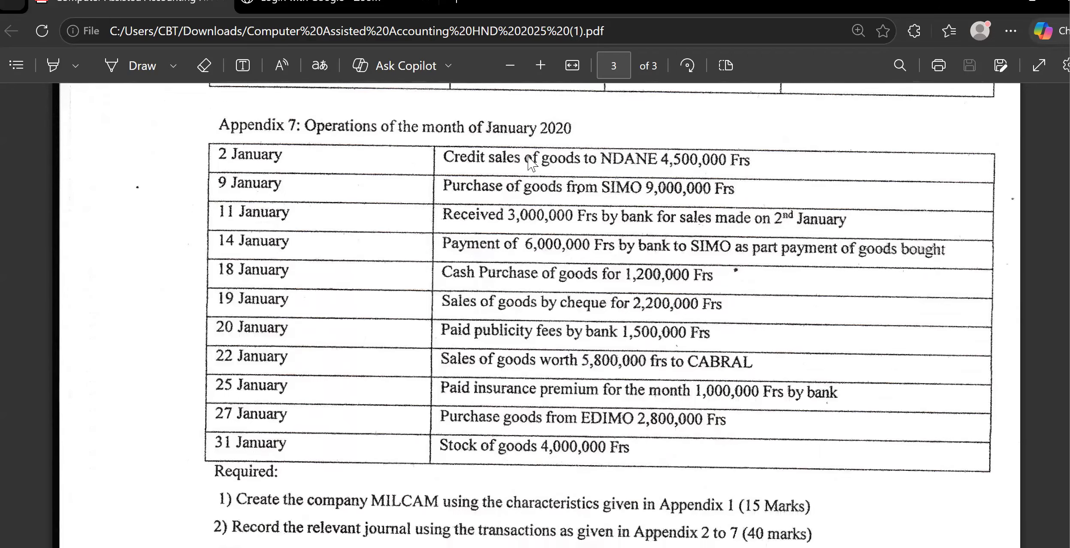
{"action": "scroll", "coordinate": [531, 163], "scroll_direction": "up", "scroll_amount": 3}
{"action": "scroll", "coordinate": [531, 163], "scroll_direction": "up", "scroll_amount": 6}
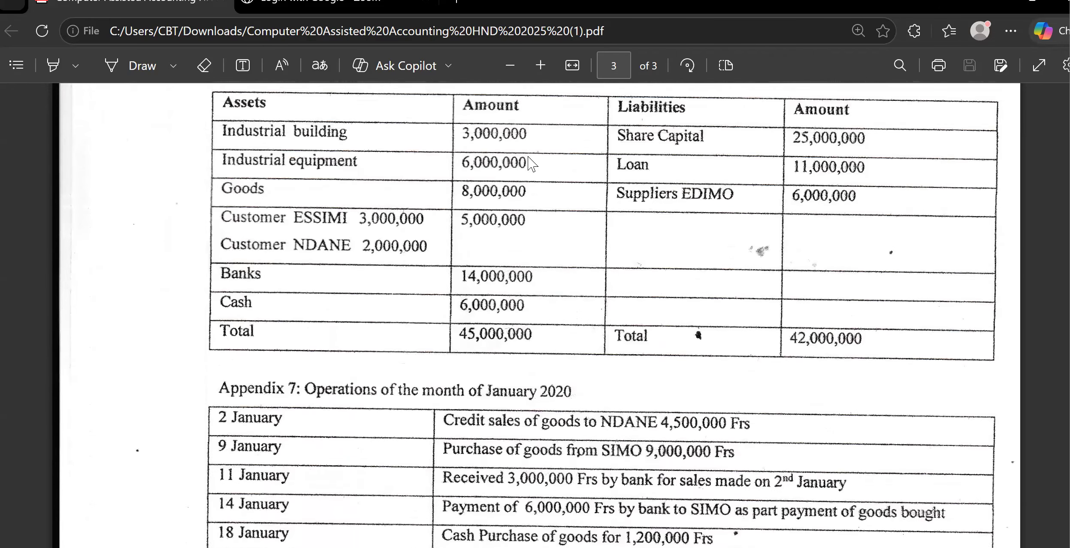
{"action": "scroll", "coordinate": [532, 163], "scroll_direction": "up", "scroll_amount": 3}
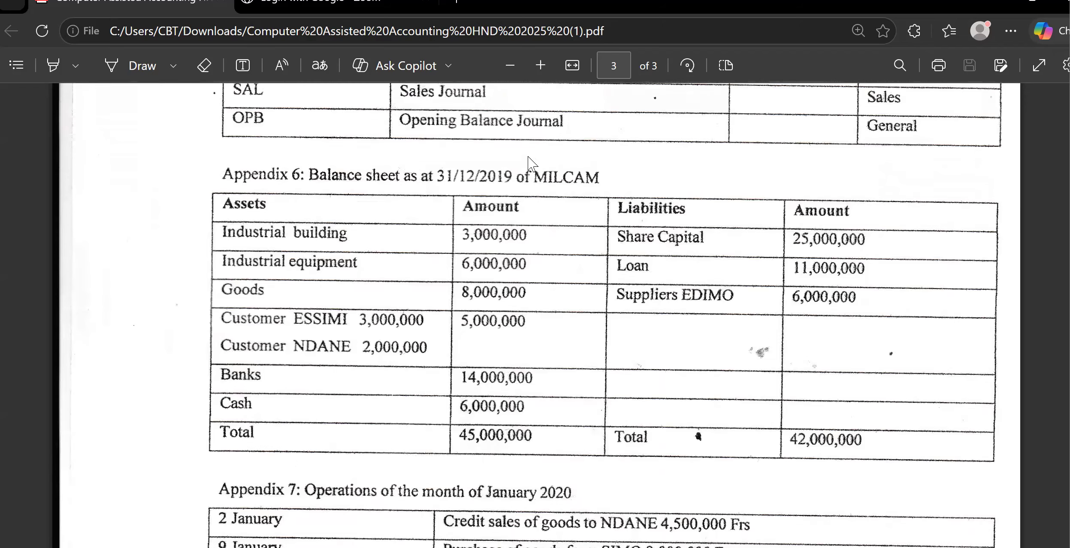
{"action": "scroll", "coordinate": [532, 163], "scroll_direction": "up", "scroll_amount": 6}
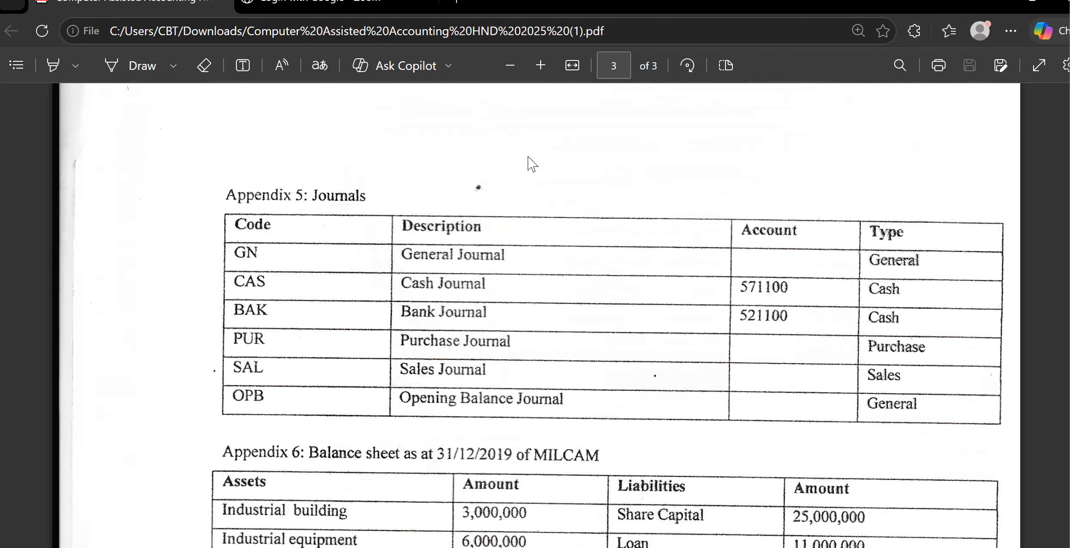
{"action": "scroll", "coordinate": [532, 163], "scroll_direction": "up", "scroll_amount": 6}
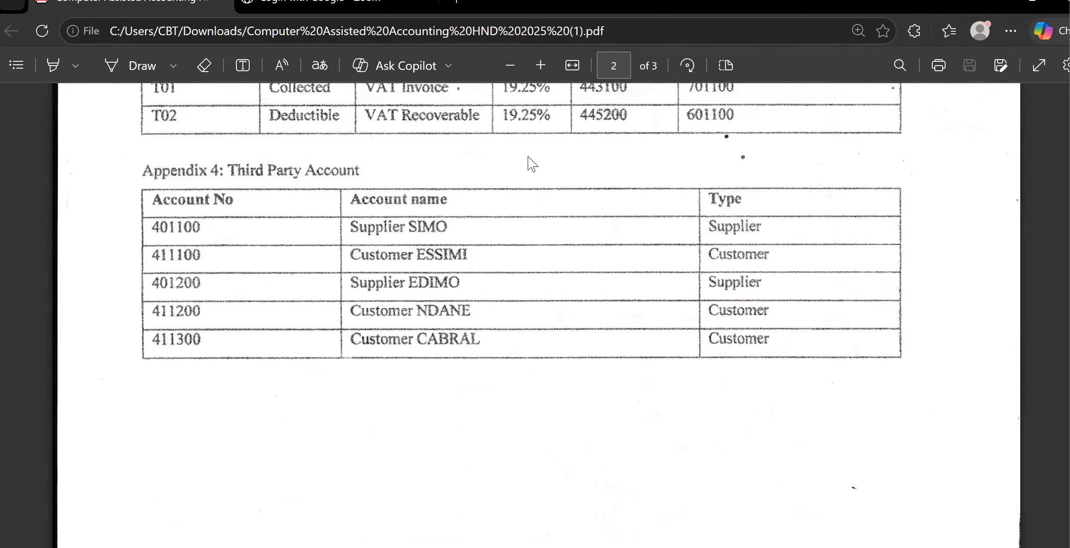
{"action": "scroll", "coordinate": [531, 163], "scroll_direction": "down", "scroll_amount": 4}
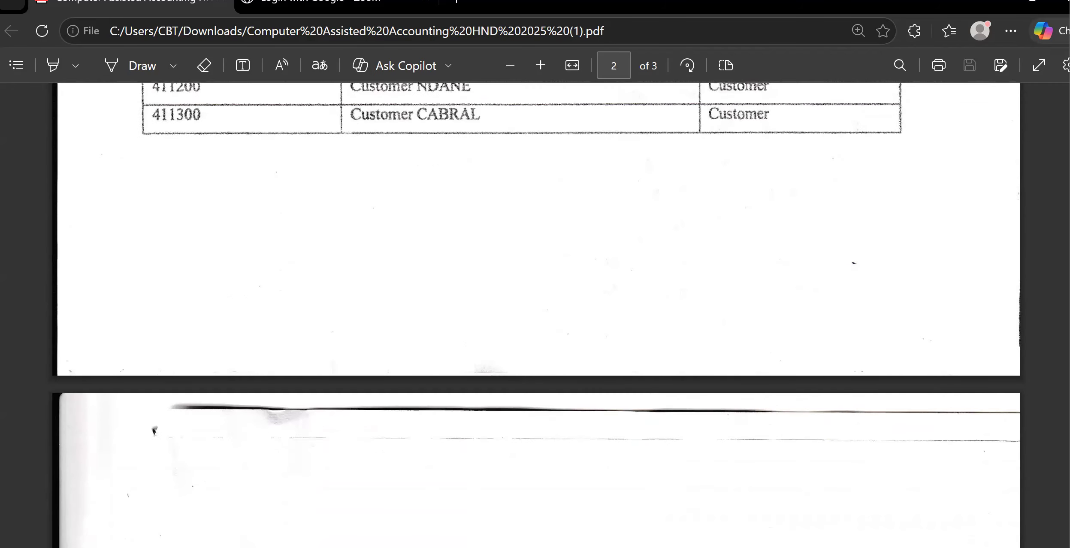
Return to the opening balance journal, enter account 411100 on a new line, and consult the exam paper's Appendices 4 and 6 for the customer balances.
{"action": "key", "text": "alt+Tab"}
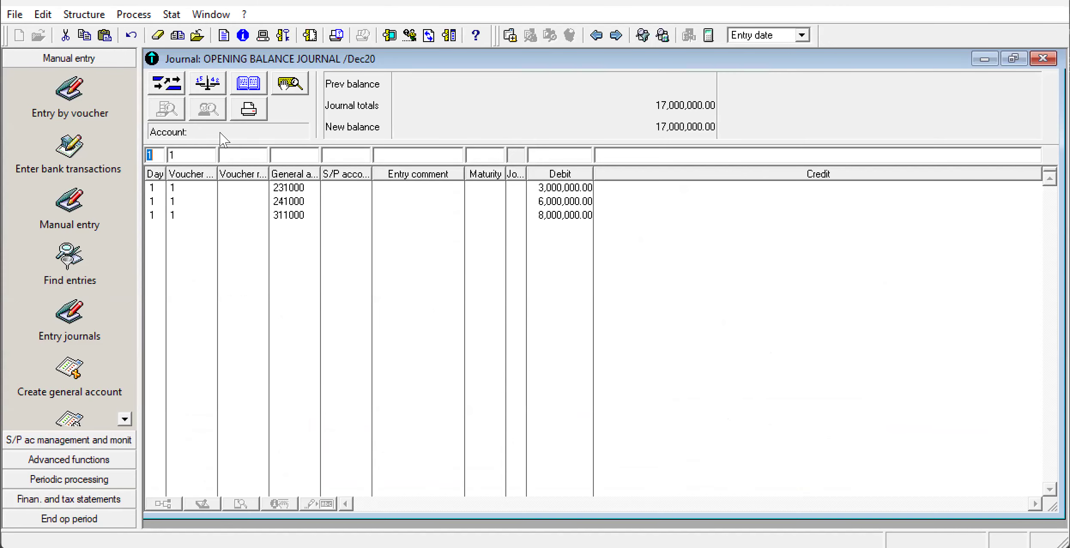
{"action": "left_click", "coordinate": [290, 157]}
{"action": "type", "text": "411100"}
{"action": "key", "text": "alt+Tab"}
{"action": "scroll", "coordinate": [290, 158], "scroll_direction": "down", "scroll_amount": 5}
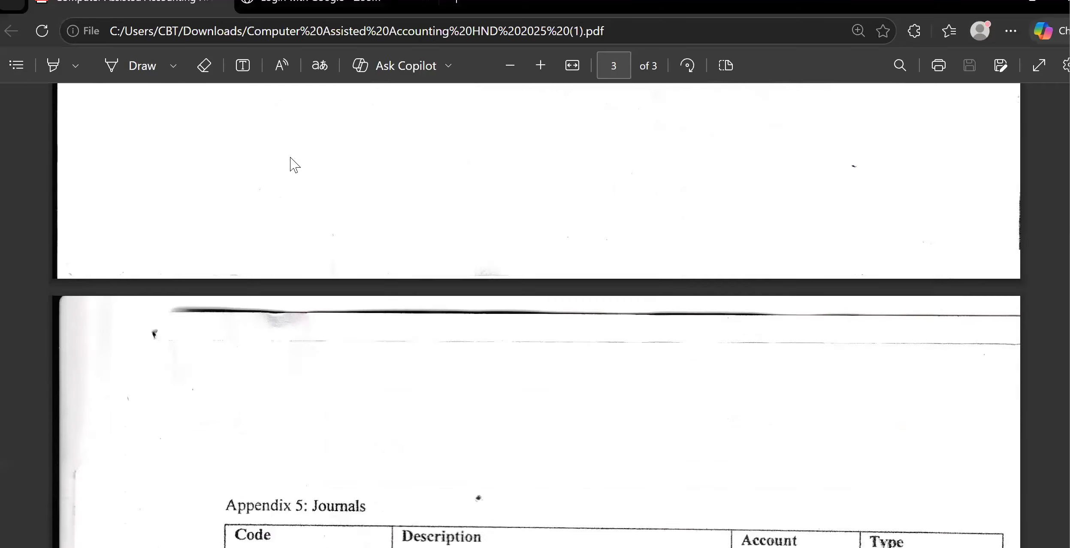
{"action": "scroll", "coordinate": [292, 164], "scroll_direction": "up", "scroll_amount": 10}
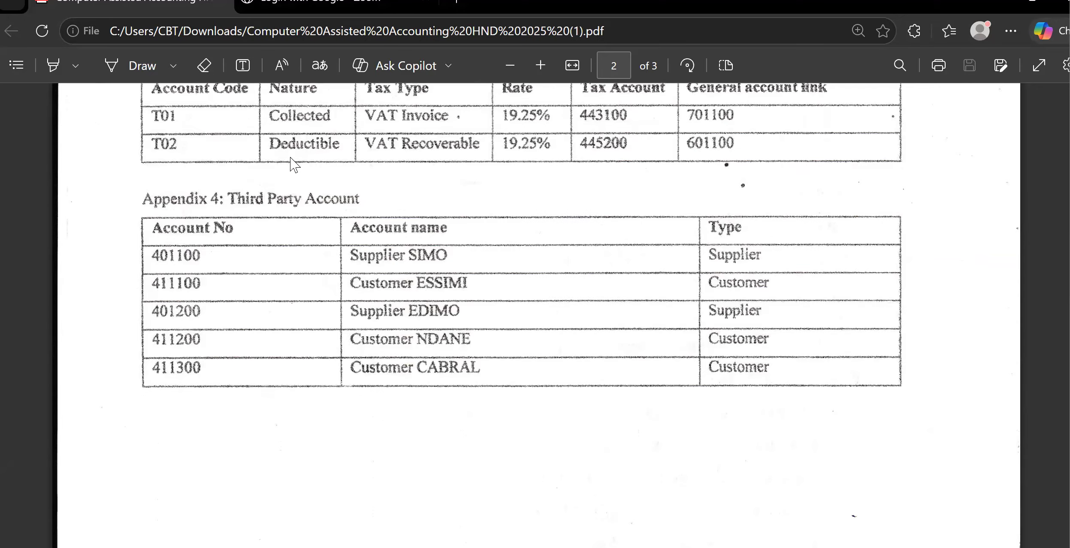
{"action": "scroll", "coordinate": [290, 165], "scroll_direction": "down", "scroll_amount": 5}
{"action": "scroll", "coordinate": [290, 164], "scroll_direction": "down", "scroll_amount": 10}
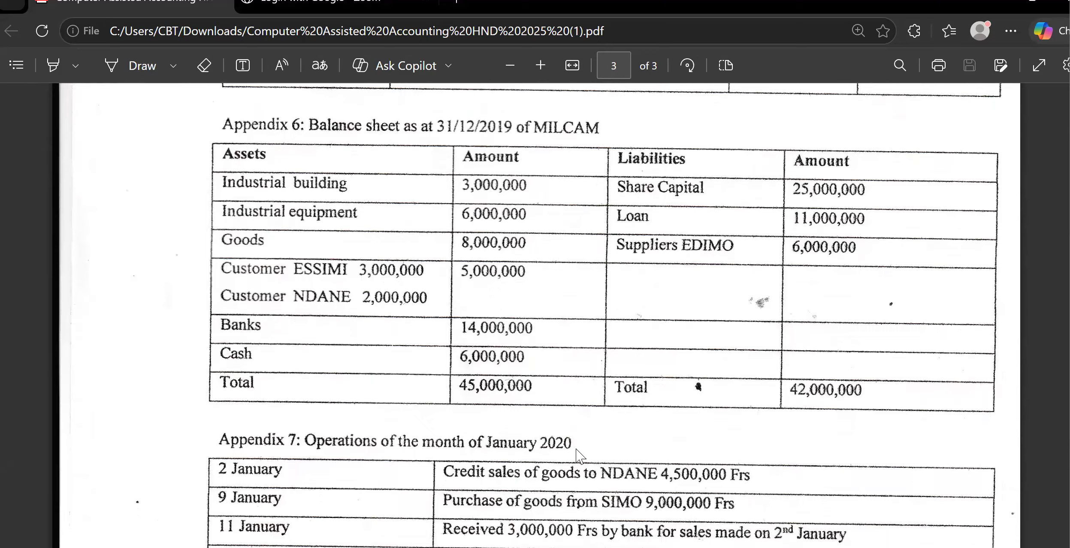
{"action": "mouse_move", "coordinate": [652, 547]}
{"action": "left_click", "coordinate": [666, 470]}
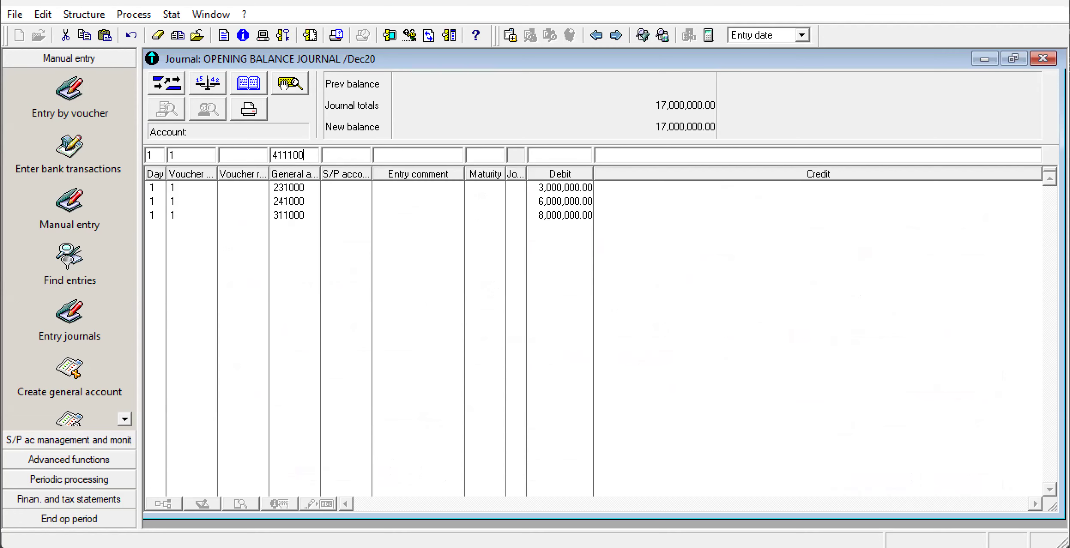
Record the customer line with a debit of 3,000,000, assigning general account 411000 (customers) to third-party account 411100.
{"action": "left_click", "coordinate": [544, 157]}
{"action": "type", "text": "3000000"}
{"action": "key", "text": "Return"}
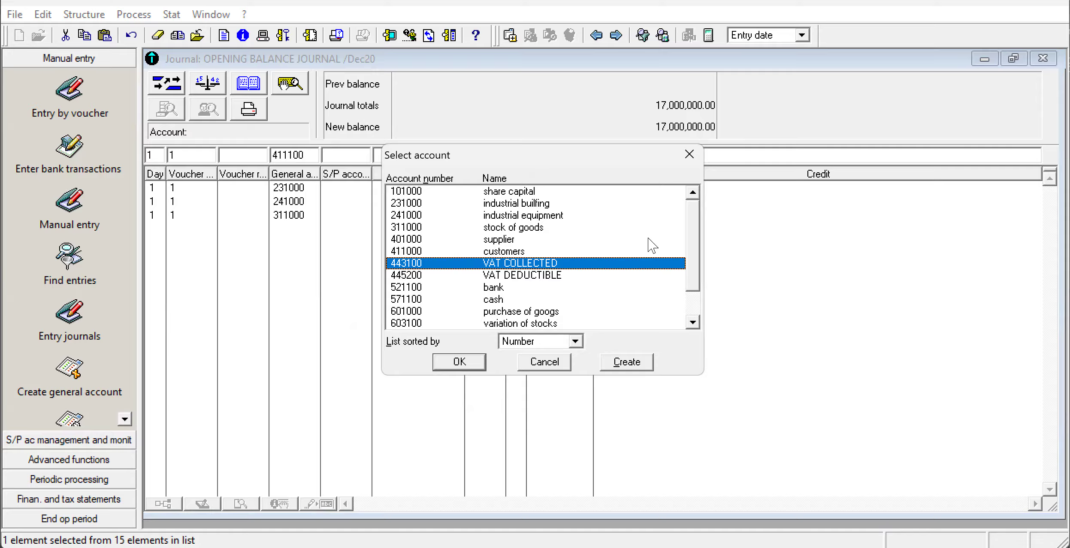
{"action": "left_click_drag", "start_coordinate": [693, 241], "coordinate": [718, 249]}
{"action": "left_click", "coordinate": [518, 253]}
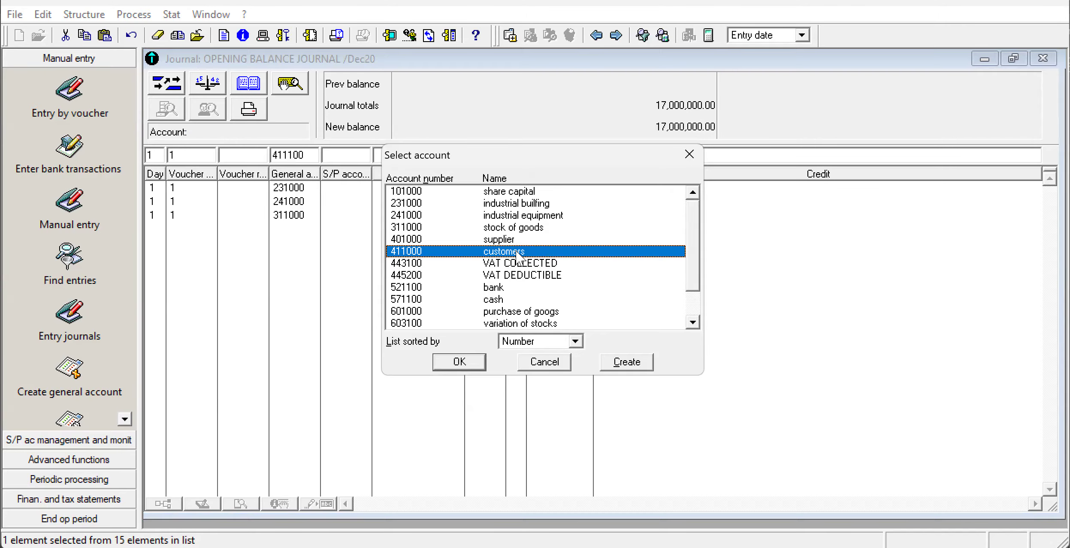
{"action": "double_click", "coordinate": [517, 252]}
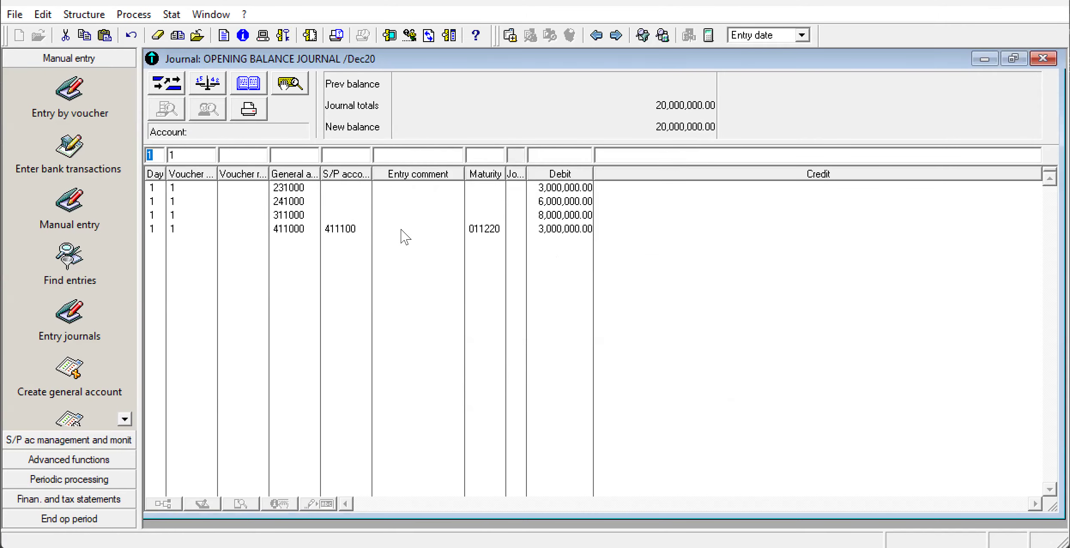
Set the debit of the customer line on general account 411000 to 5,000,000.
{"action": "left_click", "coordinate": [301, 232]}
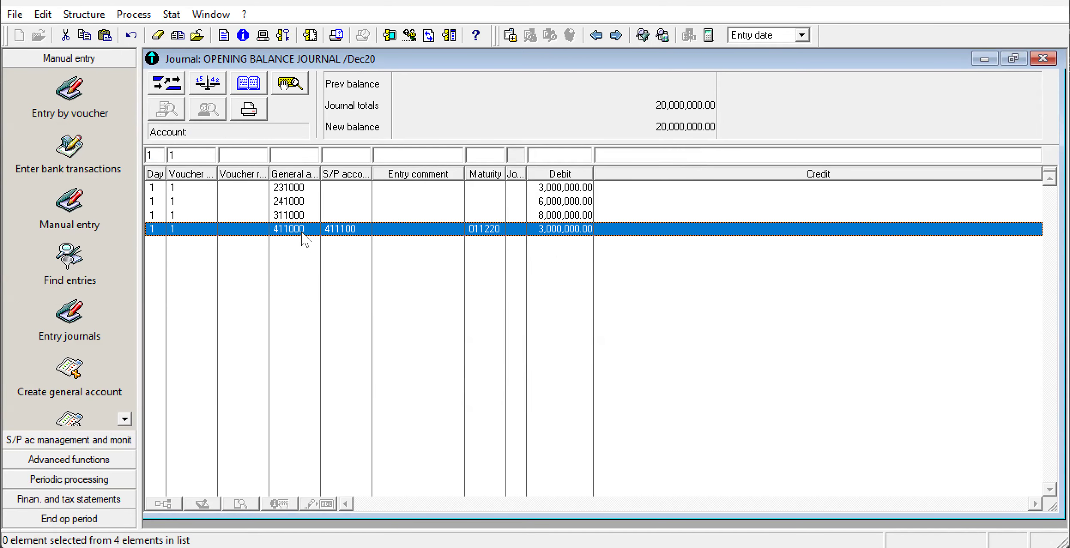
{"action": "double_click", "coordinate": [568, 153]}
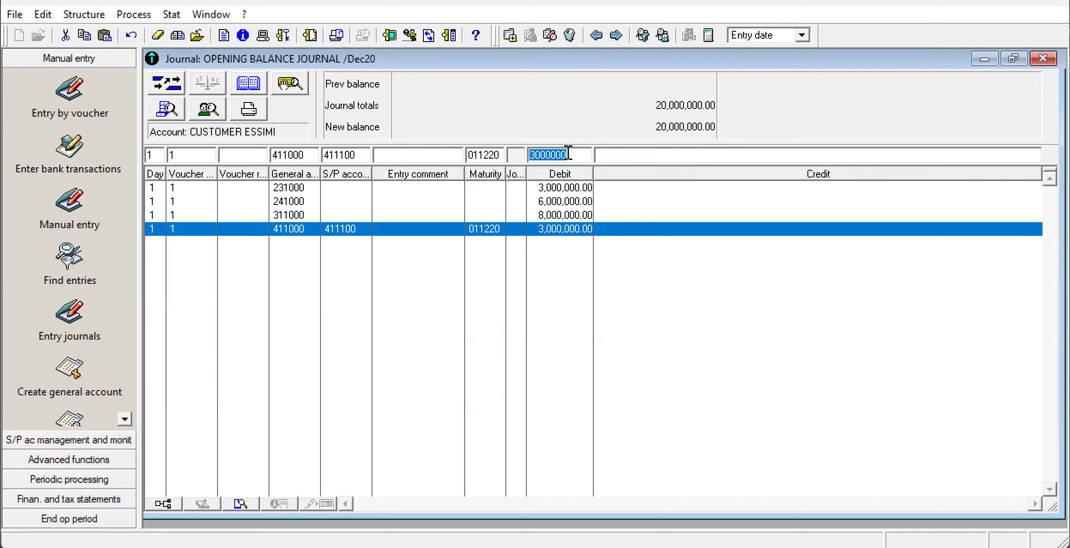
{"action": "type", "text": "50000"}
{"action": "key", "text": "BackSpace"}
{"action": "key", "text": "BackSpace"}
{"action": "key", "text": "BackSpace"}
{"action": "key", "text": "BackSpace"}
{"action": "key", "text": "BackSpace"}
{"action": "type", "text": "5000000"}
{"action": "key", "text": "Return"}
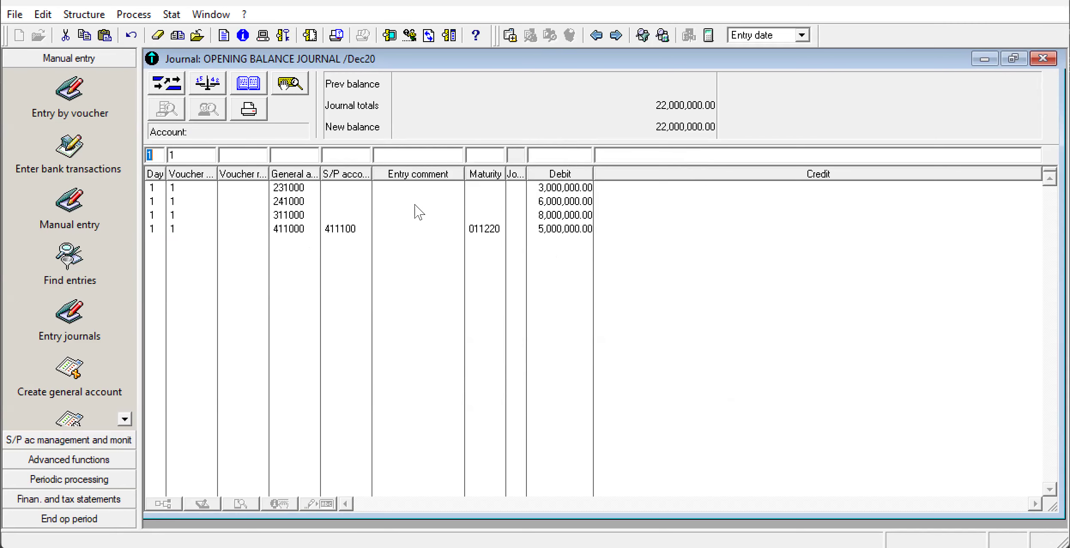
Check the exam paper's balance sheet and record the bank on general account 521100 with a debit of 14,000,000.
{"action": "key", "text": "alt+Tab"}
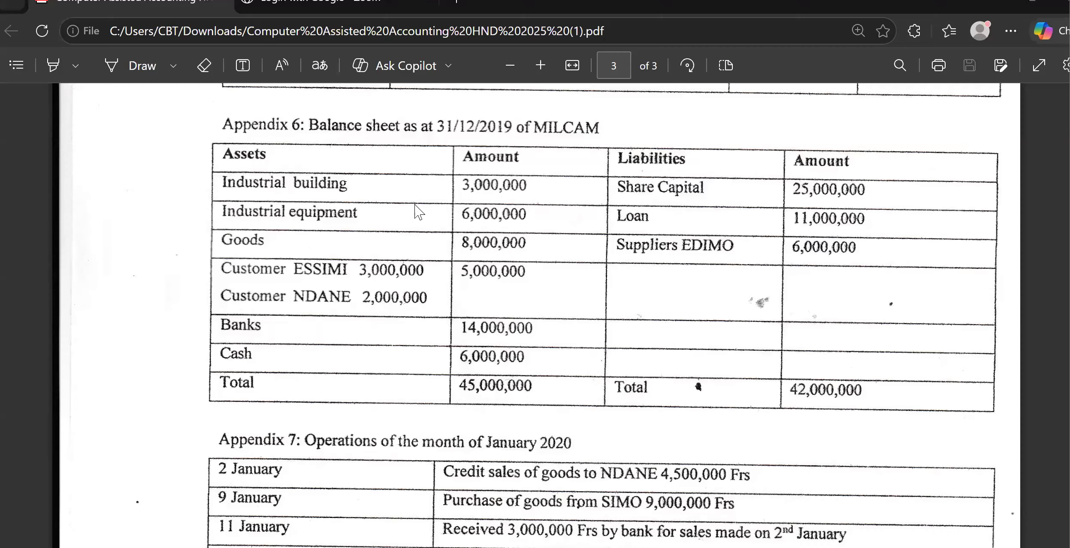
{"action": "scroll", "coordinate": [418, 212], "scroll_direction": "down", "scroll_amount": 2}
{"action": "scroll", "coordinate": [418, 213], "scroll_direction": "up", "scroll_amount": 1}
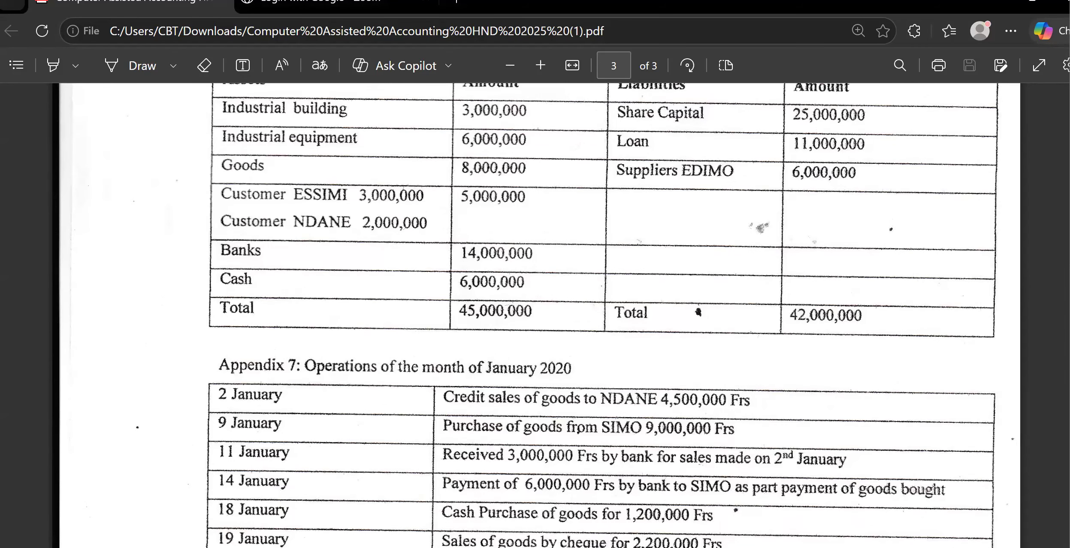
{"action": "left_click", "coordinate": [601, 547]}
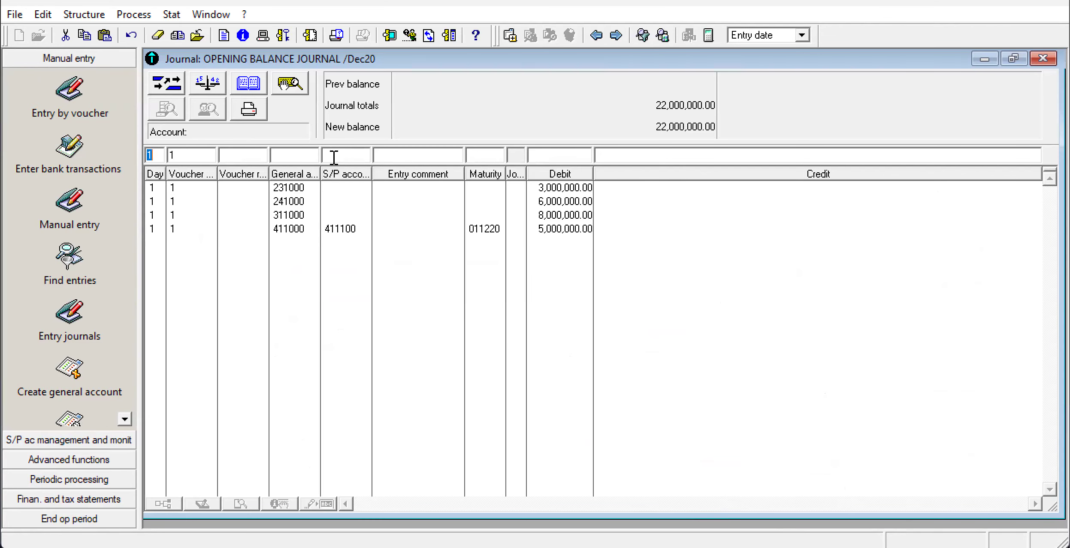
{"action": "left_click", "coordinate": [294, 157]}
{"action": "type", "text": "5211000"}
{"action": "key", "text": "alt+Tab"}
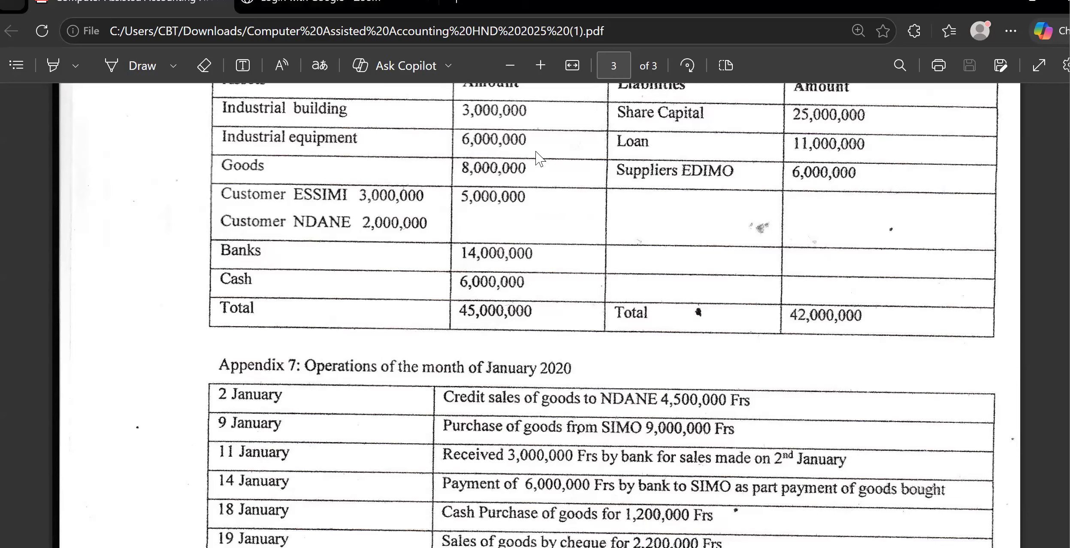
{"action": "key", "text": "alt+Tab"}
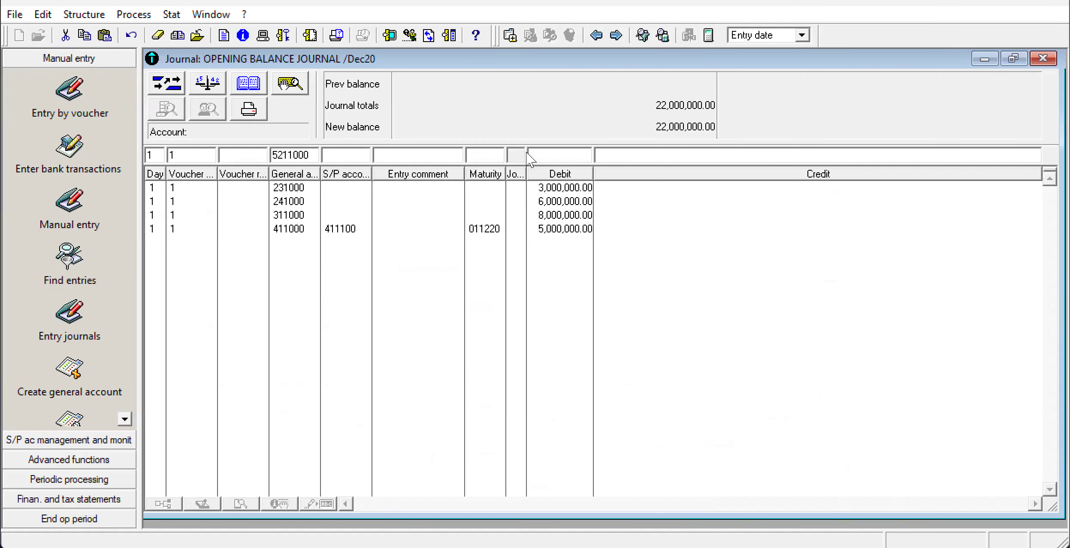
{"action": "type", "text": "14000000"}
{"action": "key", "text": "Return"}
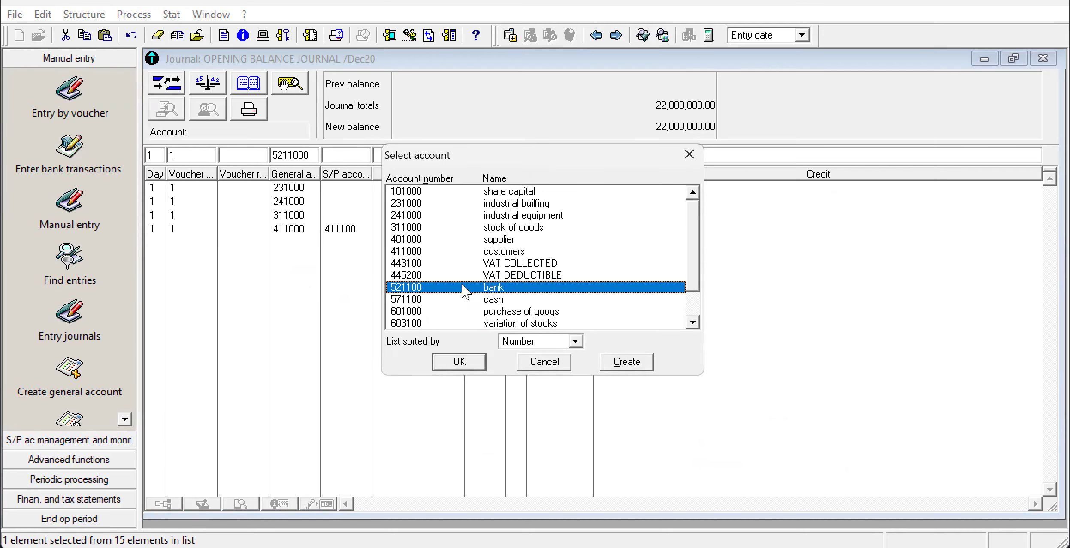
{"action": "left_click", "coordinate": [462, 363]}
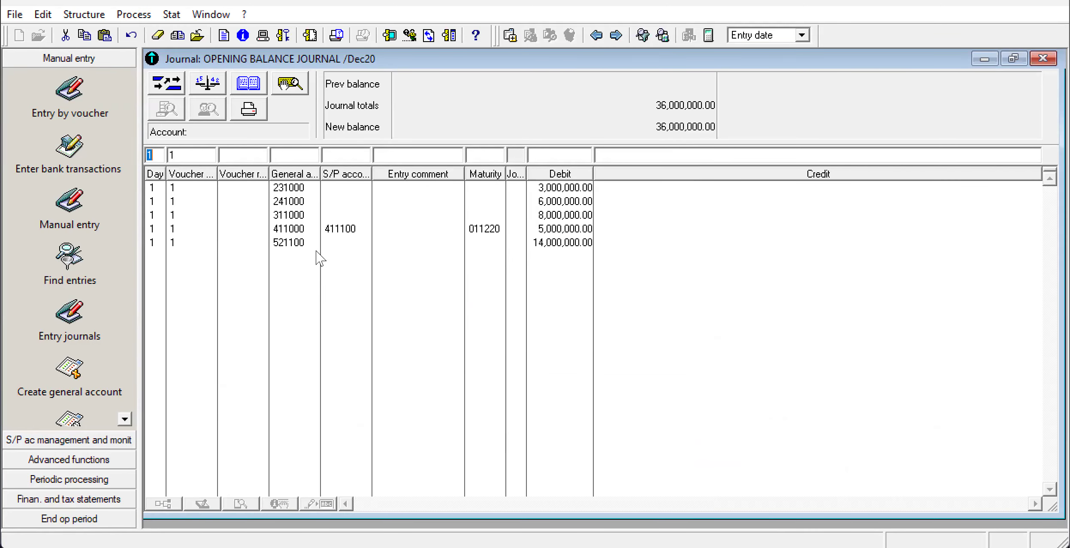
Check the exam paper and record the cash on general account 571100 with a debit of 6,000,000.
{"action": "key", "text": "alt+Tab"}
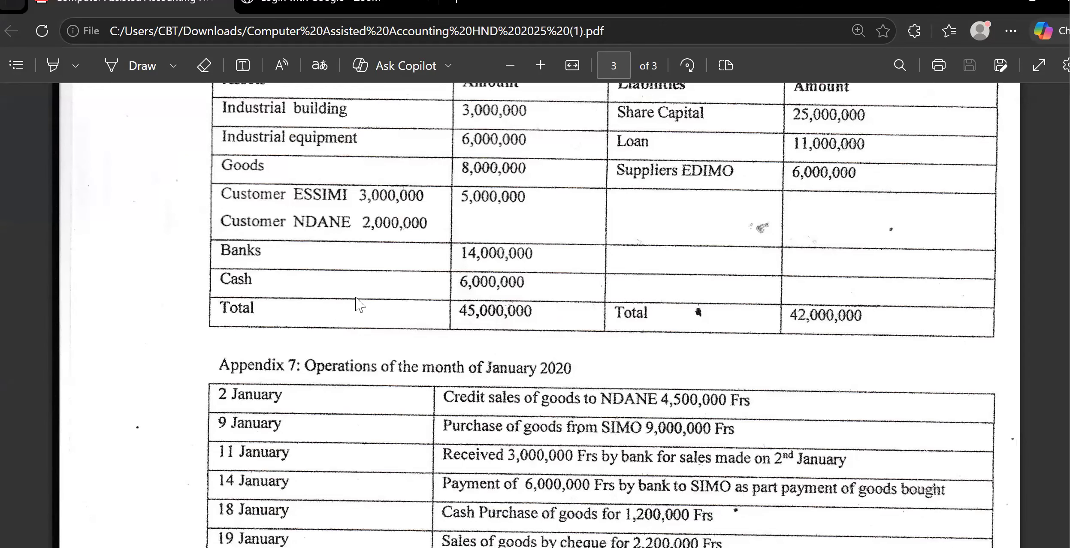
{"action": "key", "text": "alt+Tab"}
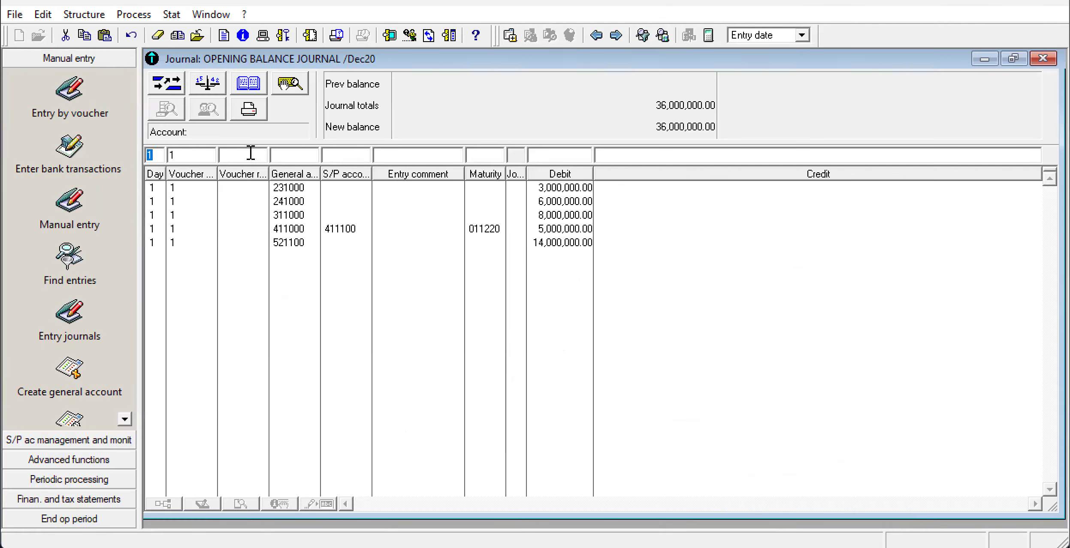
{"action": "left_click", "coordinate": [284, 158]}
{"action": "type", "text": "571100"}
{"action": "key", "text": "alt+Tab"}
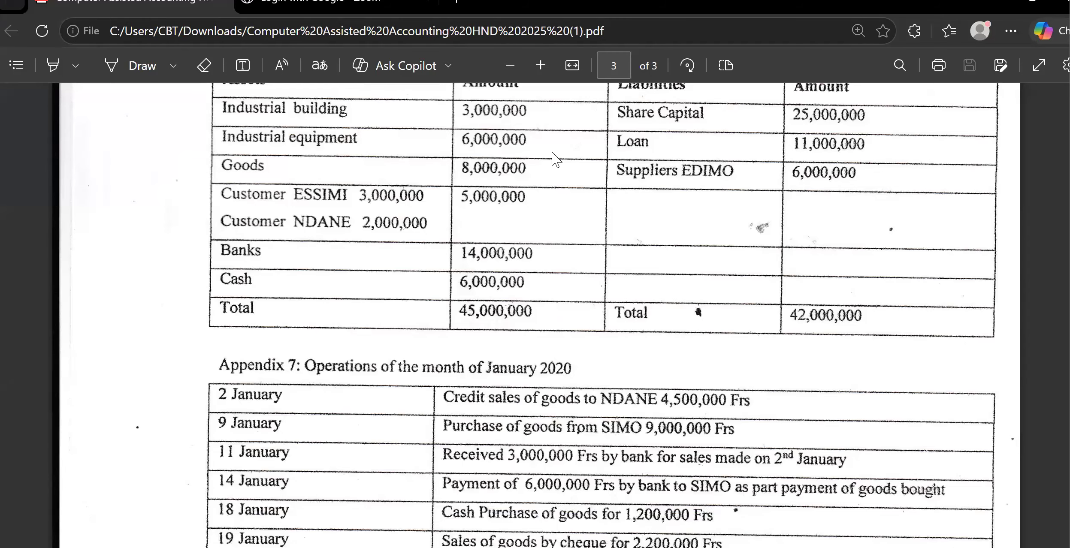
{"action": "key", "text": "alt+Tab"}
{"action": "type", "text": "6000000"}
{"action": "key", "text": "Return"}
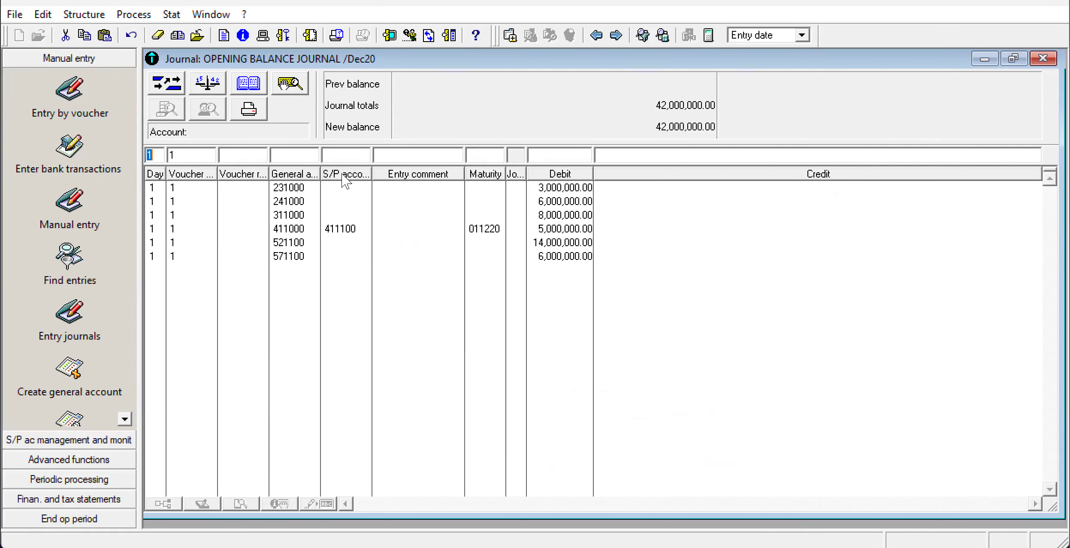
Switch to the exam paper PDF and examine the balance sheet totals and liabilities, the chart of accounts and the third-party accounts.
{"action": "key", "text": "alt+Tab"}
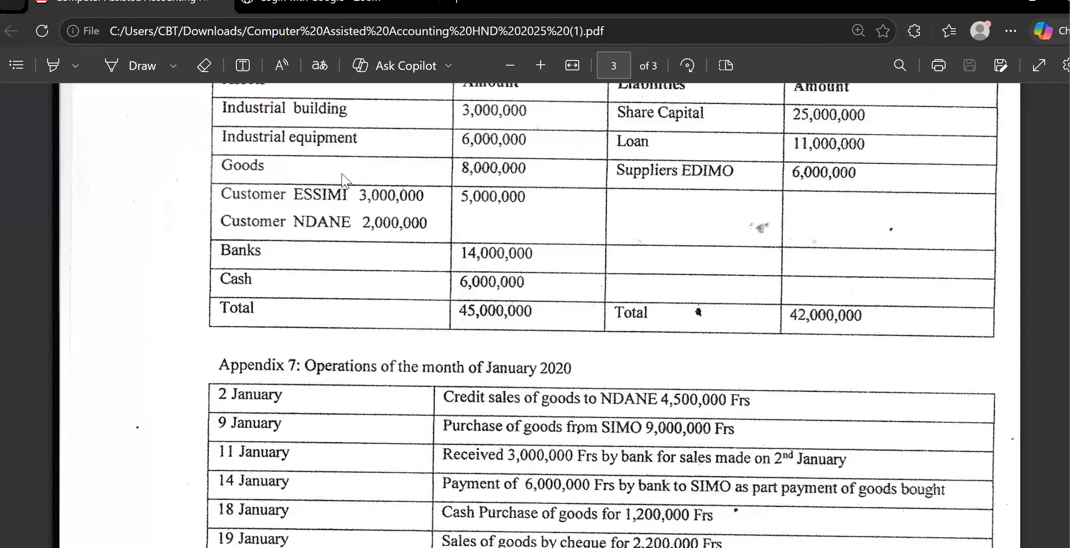
{"action": "scroll", "coordinate": [343, 180], "scroll_direction": "up", "scroll_amount": 3}
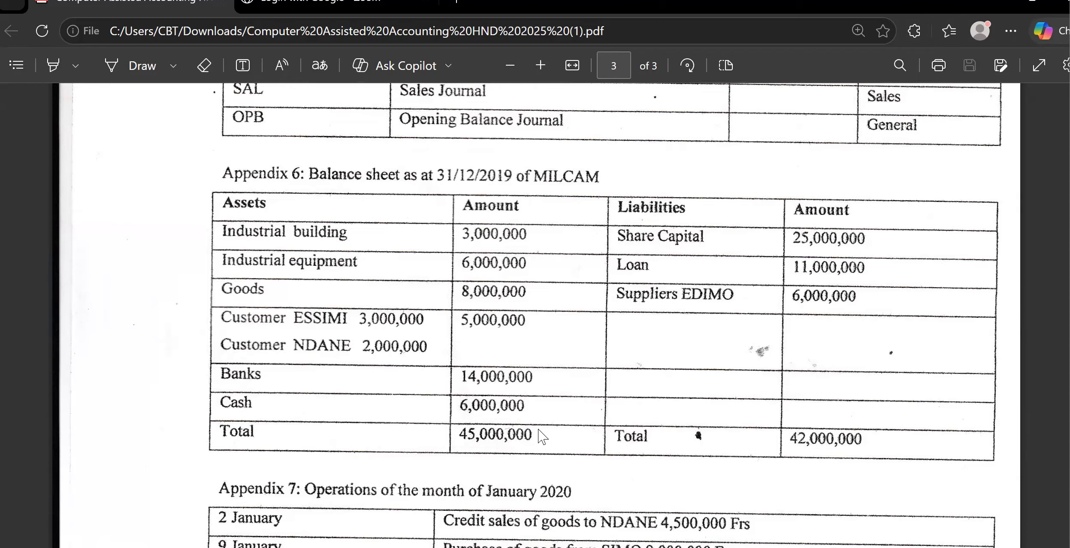
{"action": "scroll", "coordinate": [541, 435], "scroll_direction": "down", "scroll_amount": 1}
{"action": "scroll", "coordinate": [541, 435], "scroll_direction": "up", "scroll_amount": 1}
{"action": "scroll", "coordinate": [541, 436], "scroll_direction": "down", "scroll_amount": 10}
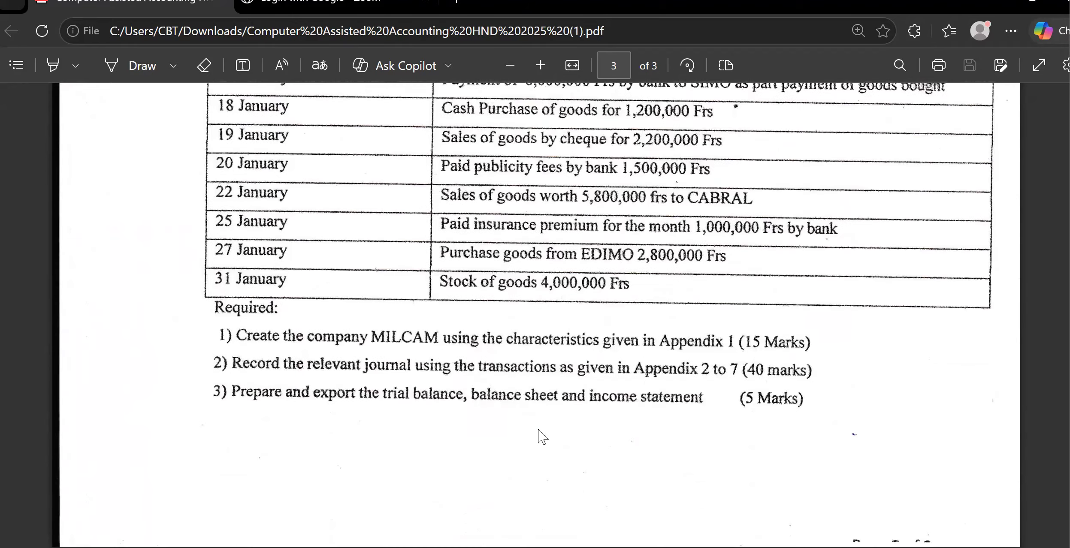
{"action": "scroll", "coordinate": [541, 435], "scroll_direction": "up", "scroll_amount": 14}
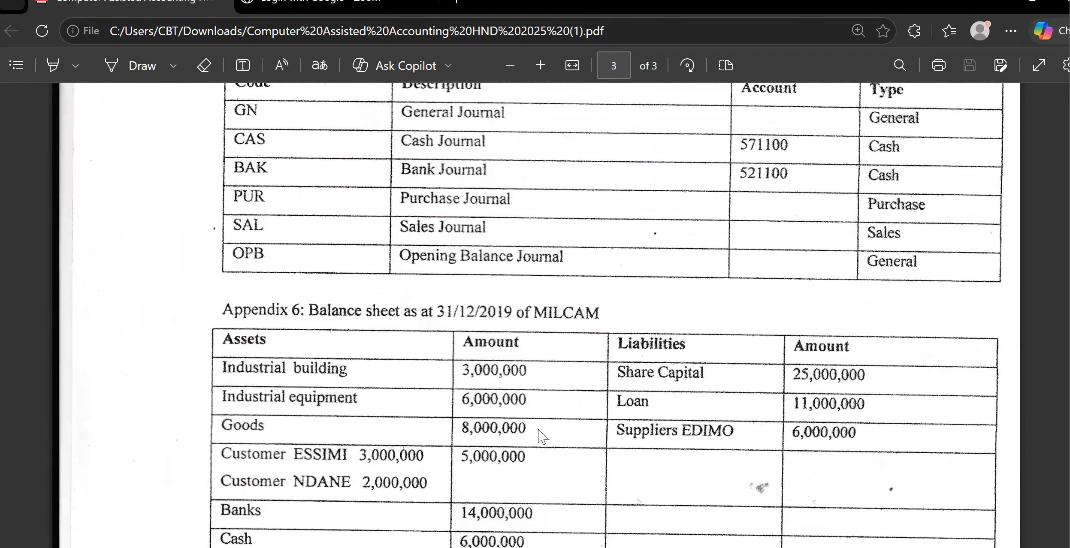
{"action": "scroll", "coordinate": [539, 429], "scroll_direction": "up", "scroll_amount": 6}
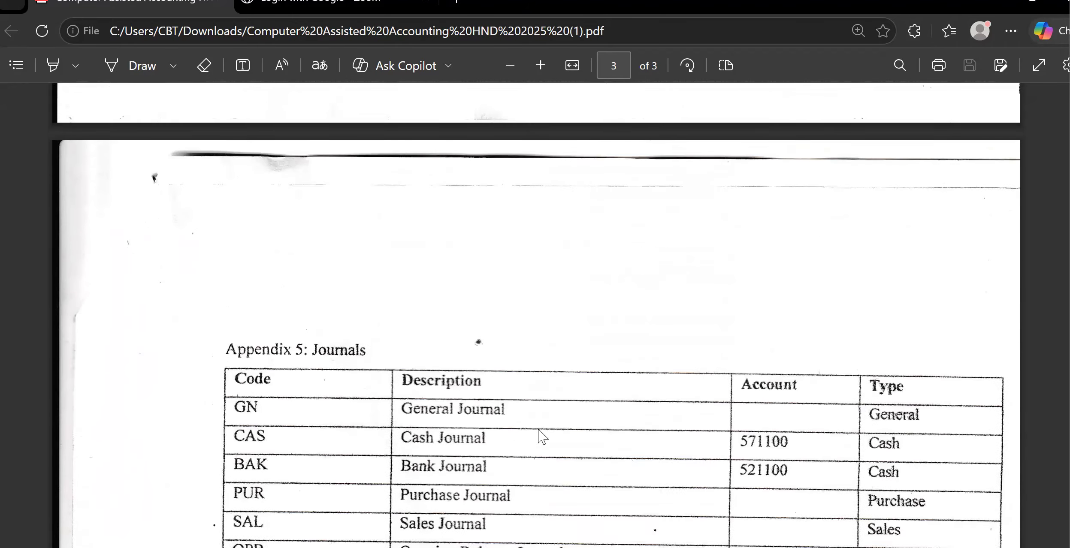
{"action": "scroll", "coordinate": [541, 435], "scroll_direction": "up", "scroll_amount": 7}
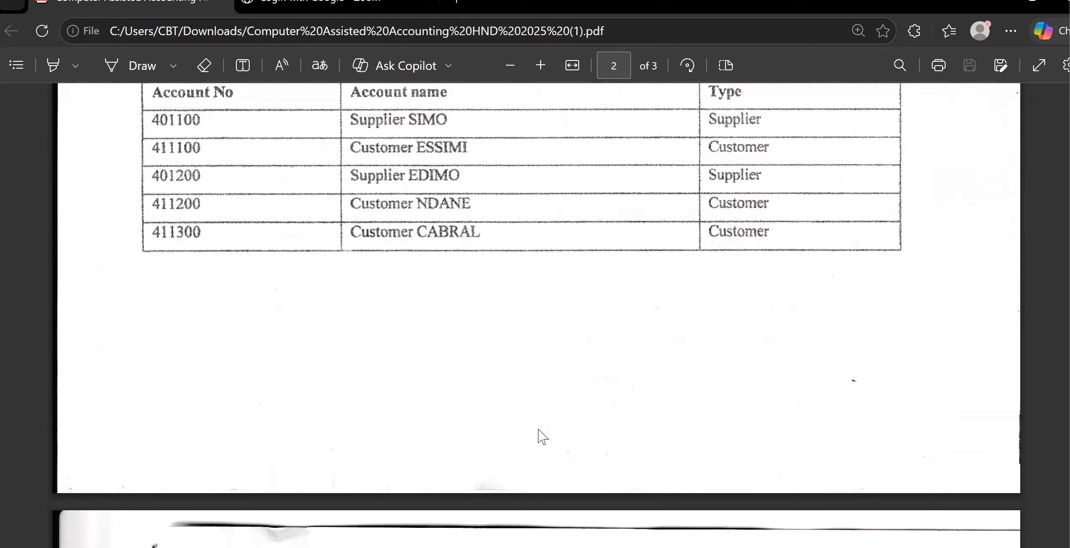
{"action": "scroll", "coordinate": [542, 436], "scroll_direction": "up", "scroll_amount": 5}
{"action": "scroll", "coordinate": [542, 437], "scroll_direction": "up", "scroll_amount": 4}
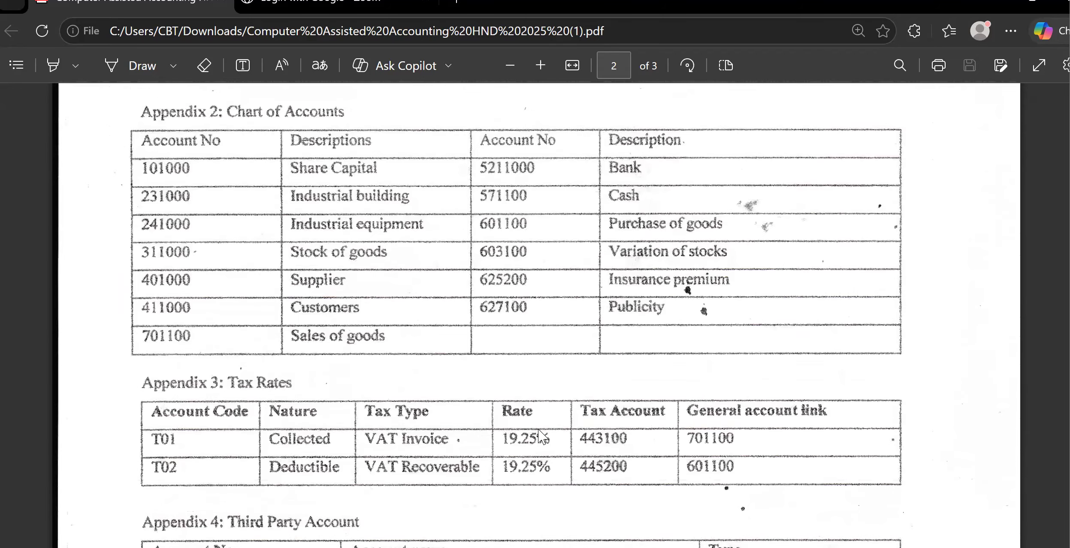
{"action": "scroll", "coordinate": [889, 508], "scroll_direction": "up", "scroll_amount": 1}
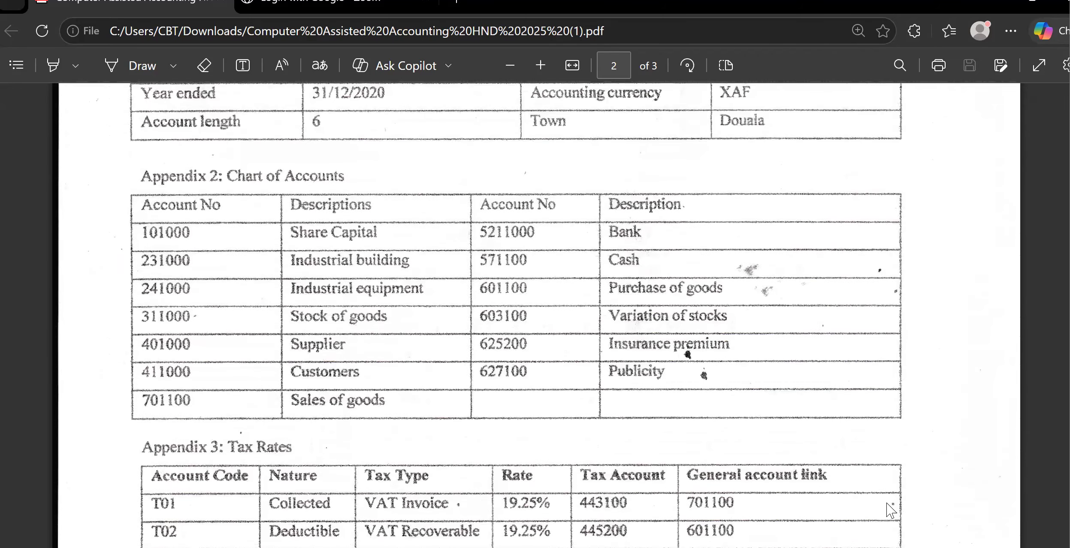
{"action": "scroll", "coordinate": [542, 438], "scroll_direction": "down", "scroll_amount": 13}
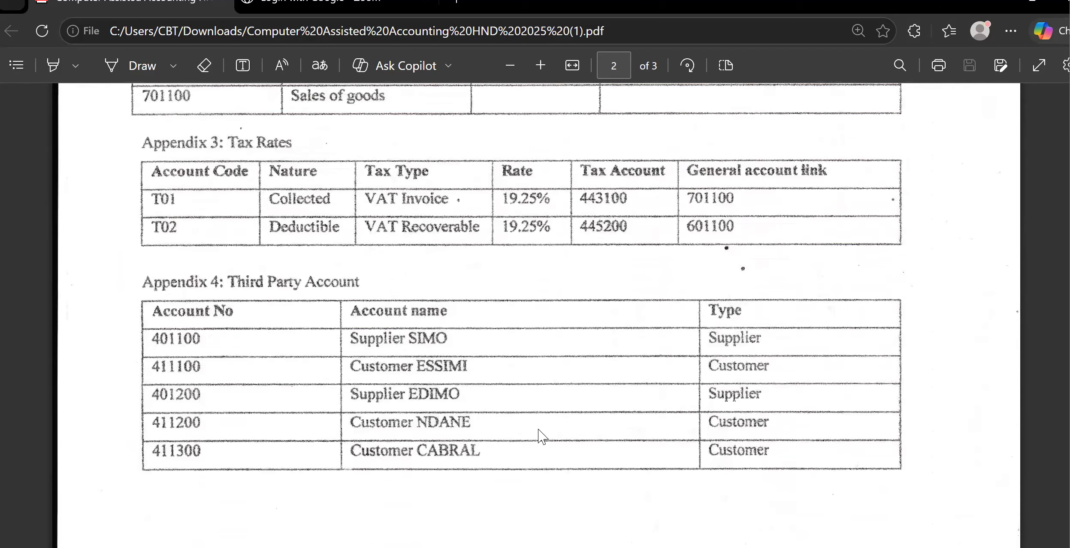
{"action": "scroll", "coordinate": [542, 436], "scroll_direction": "down", "scroll_amount": 12}
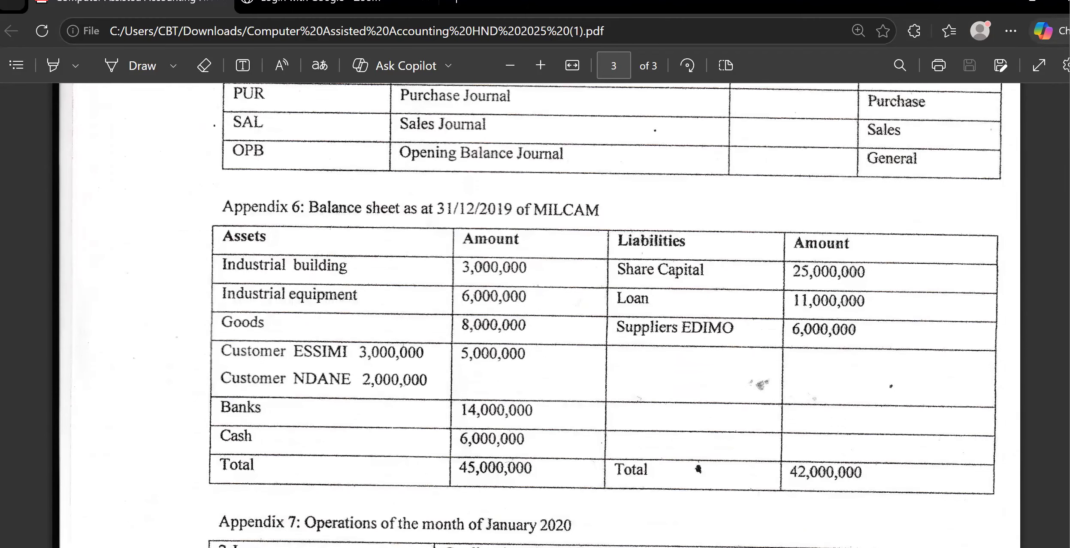
Return to the opening balance journal and record the share capital on general account 101000 with a credit of 25,000,000.
{"action": "left_click", "coordinate": [652, 547]}
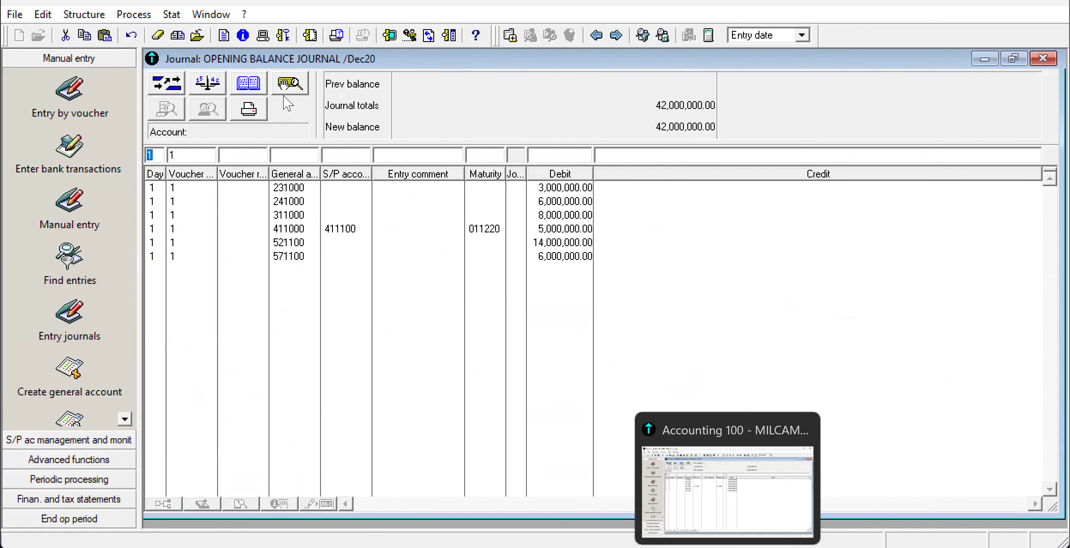
{"action": "left_click", "coordinate": [282, 156]}
{"action": "type", "text": "1"}
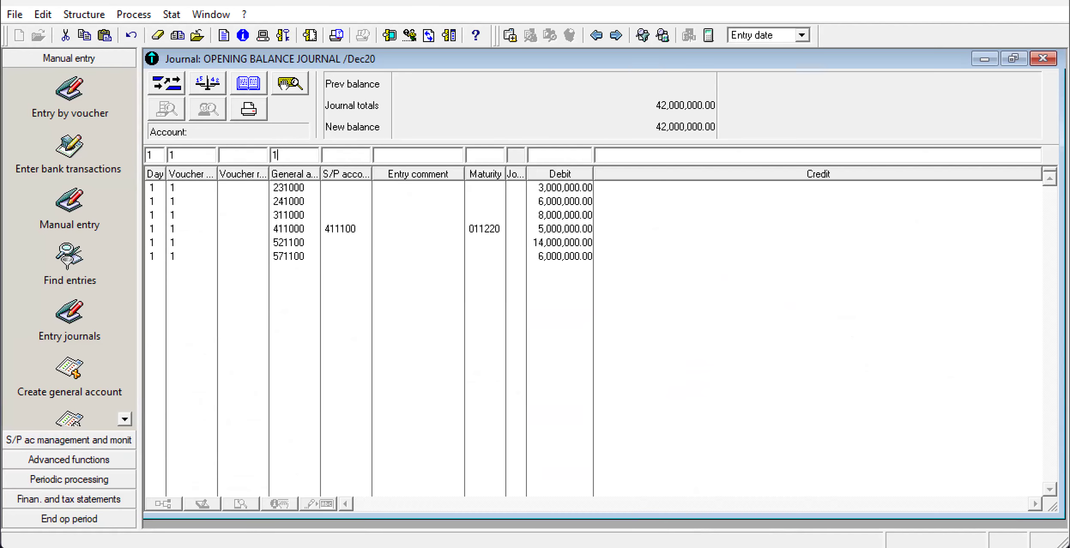
{"action": "type", "text": "01000"}
{"action": "left_click", "coordinate": [598, 156]}
{"action": "type", "text": "25,000,000"}
{"action": "key", "text": "Return"}
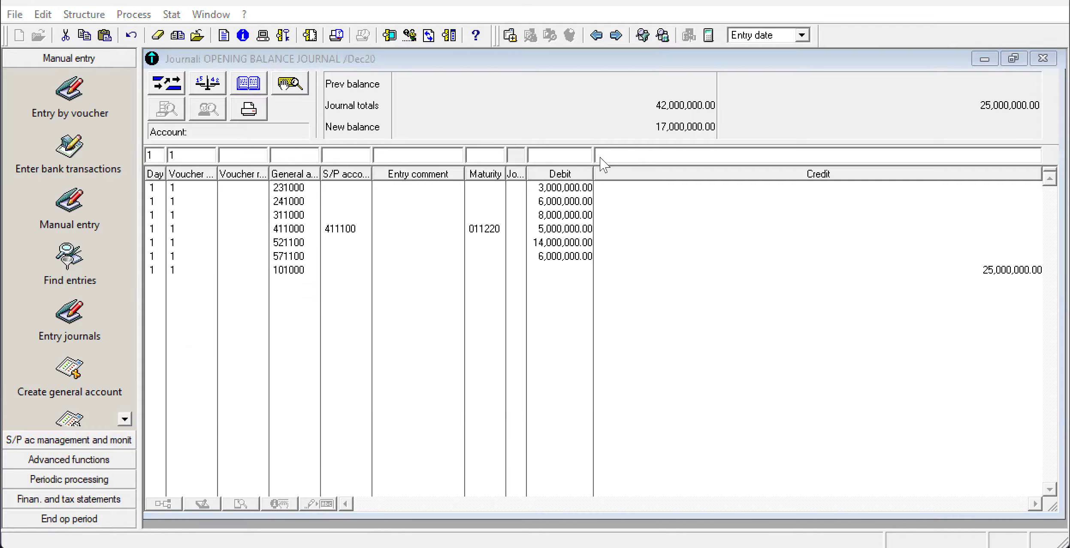
Check the exam paper's balance sheet and fill in the loan line with general account 16 and a credit of 11,000,000.
{"action": "key", "text": "alt+Tab"}
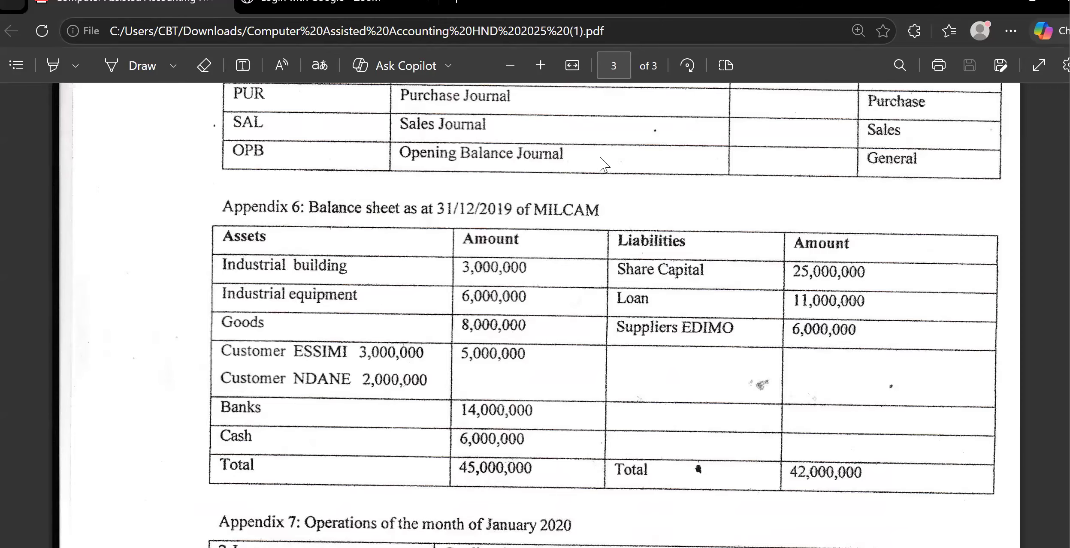
{"action": "key", "text": "alt+Tab"}
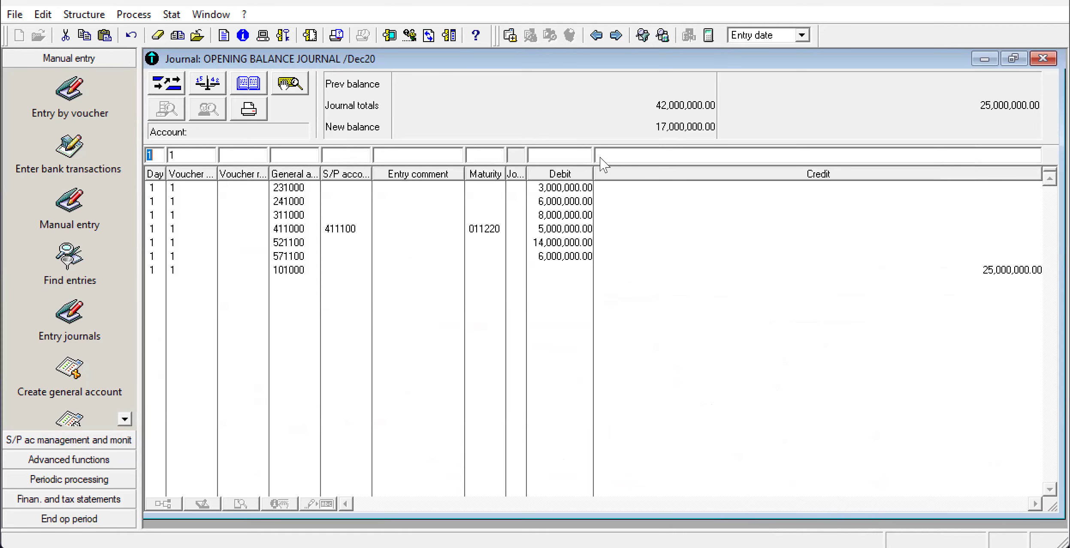
{"action": "left_click", "coordinate": [288, 156]}
{"action": "type", "text": "16"}
{"action": "left_click", "coordinate": [550, 158]}
{"action": "left_click", "coordinate": [639, 155]}
{"action": "type", "text": "25000"}
{"action": "key", "text": "alt+Tab"}
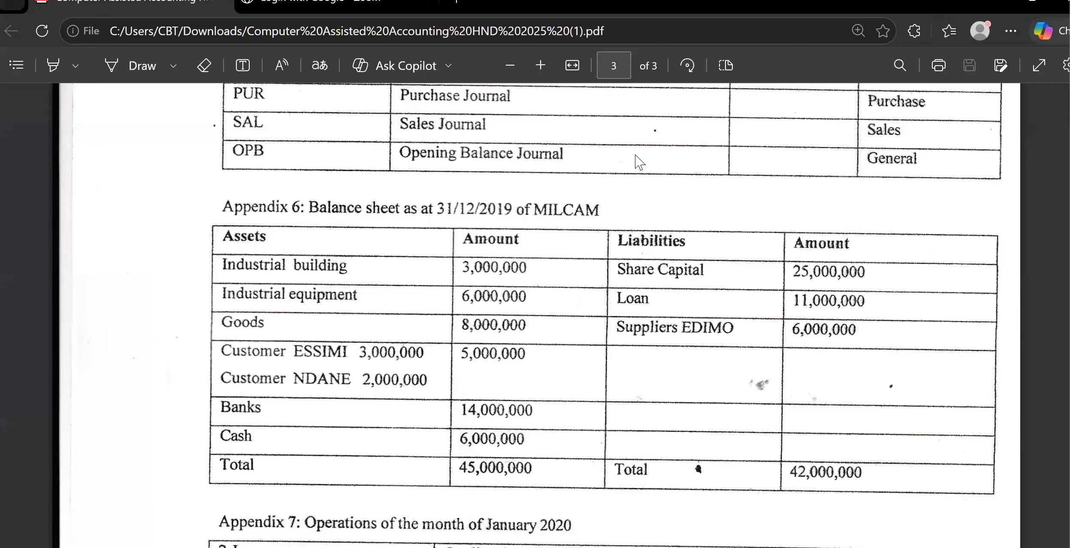
{"action": "key", "text": "alt+Tab"}
{"action": "key", "text": "BackSpace"}
{"action": "key", "text": "BackSpace"}
{"action": "key", "text": "BackSpace"}
{"action": "key", "text": "BackSpace"}
{"action": "key", "text": "BackSpace"}
{"action": "type", "text": "11000000"}
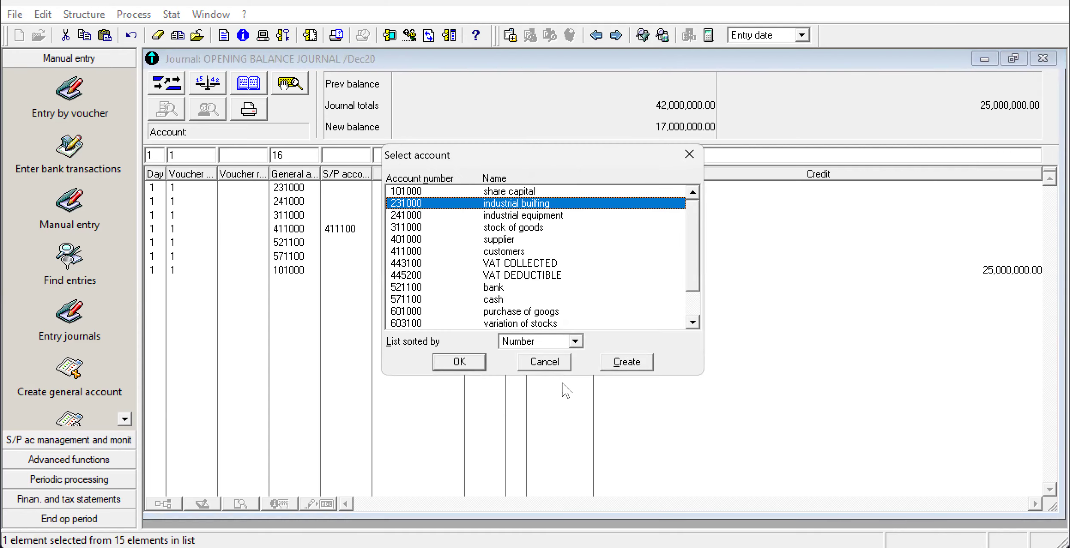
Create the missing general account 16 with the name LOAN and record the loan line in the opening balance journal.
{"action": "left_click", "coordinate": [635, 363]}
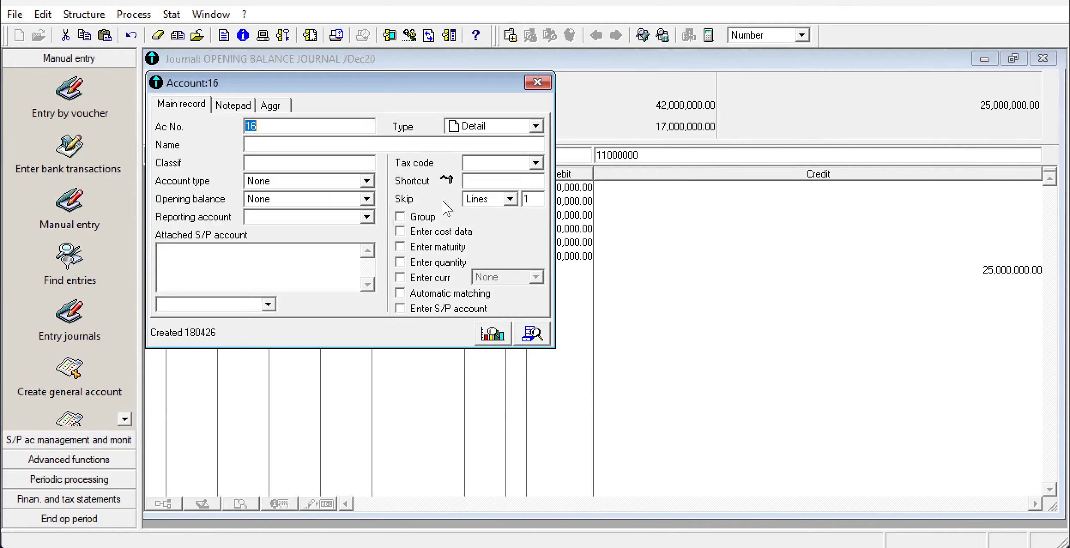
{"action": "left_click", "coordinate": [343, 143]}
{"action": "type", "text": "LOAN"}
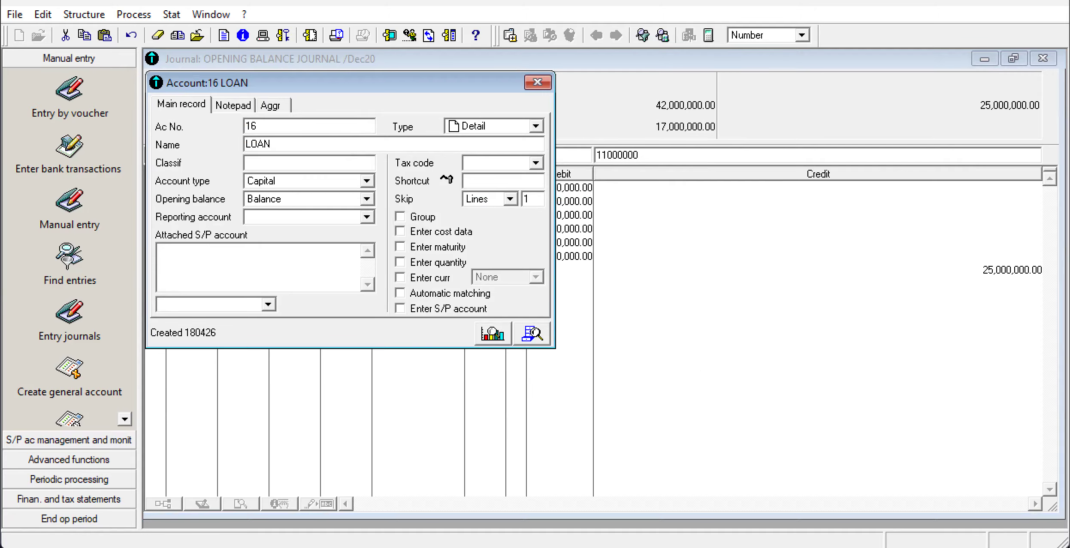
{"action": "left_click", "coordinate": [537, 82]}
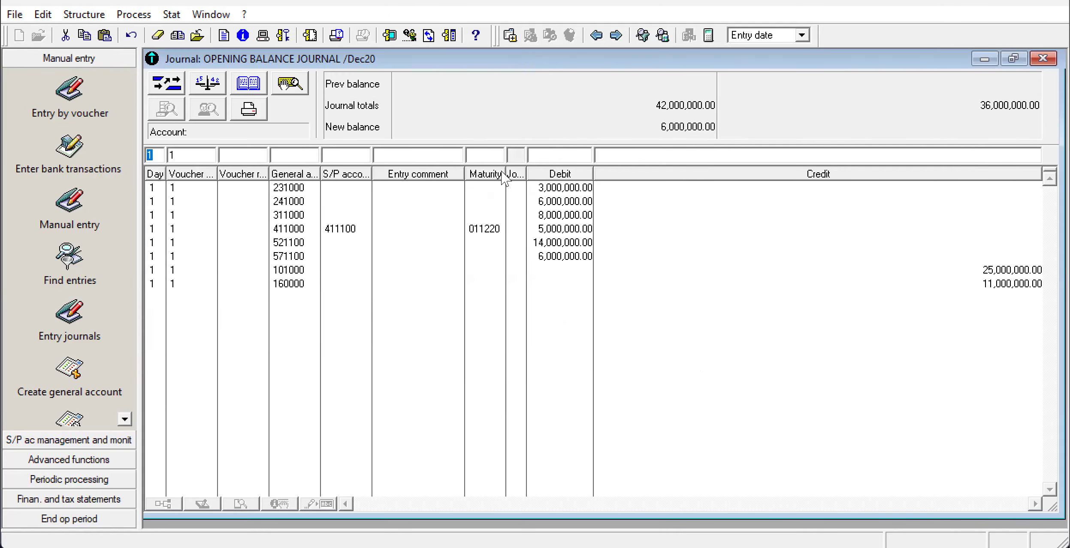
Examine the supplier liability in the exam paper's balance sheet and its account number in the Appendix 4 third-party accounts, and return to the journal.
{"action": "key", "text": "alt+Tab"}
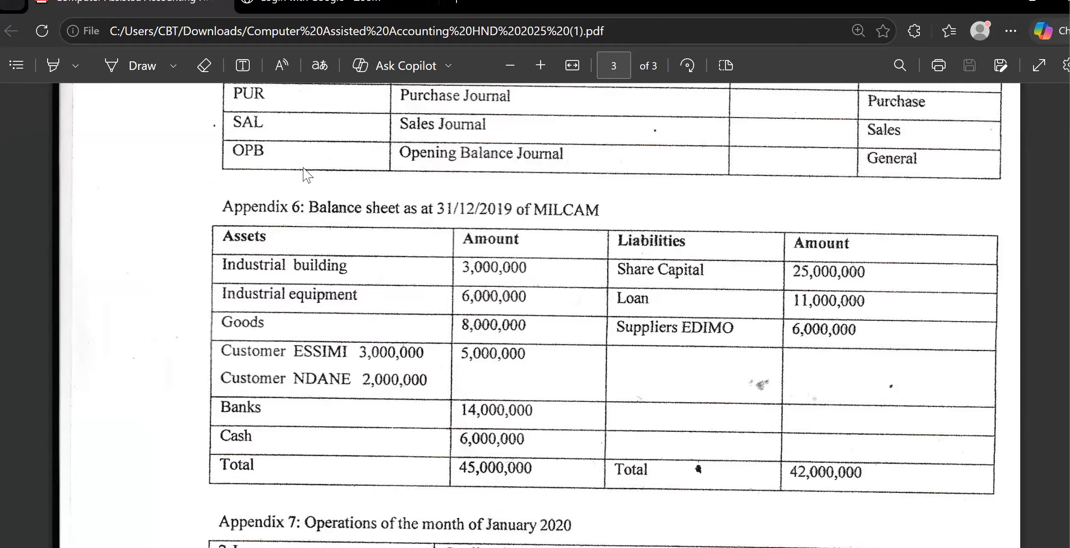
{"action": "key", "text": "alt+Tab"}
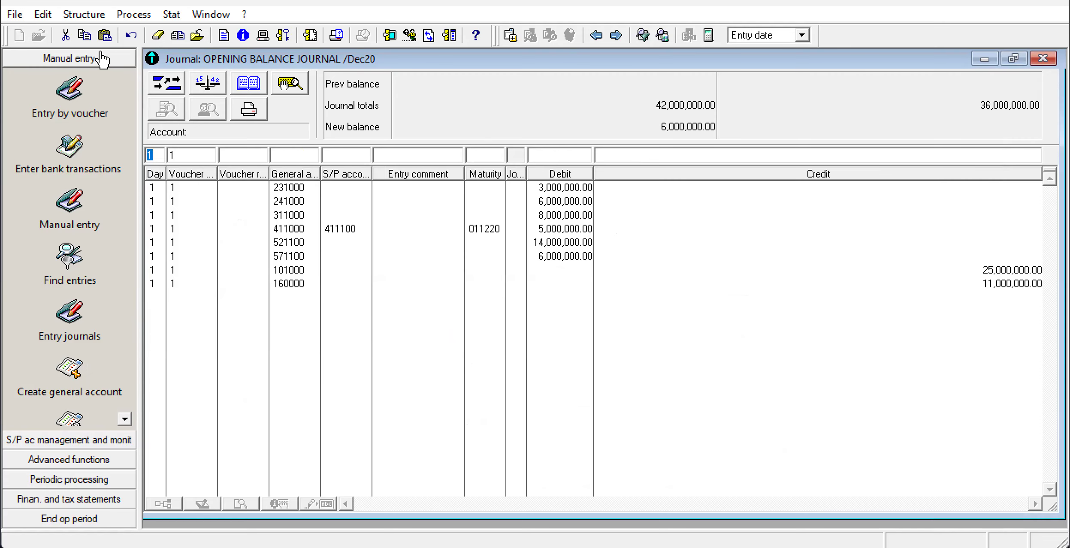
{"action": "left_click", "coordinate": [282, 158]}
{"action": "key", "text": "alt+Tab"}
{"action": "scroll", "coordinate": [283, 164], "scroll_direction": "down", "scroll_amount": 8}
{"action": "scroll", "coordinate": [282, 164], "scroll_direction": "down", "scroll_amount": 5}
{"action": "scroll", "coordinate": [283, 164], "scroll_direction": "up", "scroll_amount": 6}
{"action": "scroll", "coordinate": [282, 165], "scroll_direction": "up", "scroll_amount": 2}
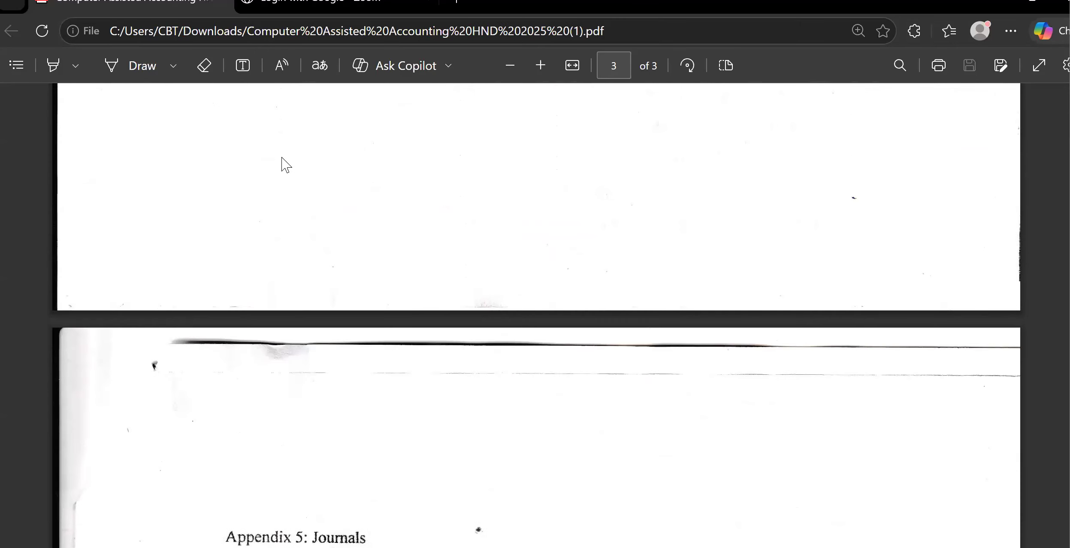
{"action": "scroll", "coordinate": [282, 165], "scroll_direction": "down", "scroll_amount": 8}
{"action": "scroll", "coordinate": [282, 165], "scroll_direction": "down", "scroll_amount": 2}
{"action": "scroll", "coordinate": [282, 165], "scroll_direction": "up", "scroll_amount": 10}
{"action": "scroll", "coordinate": [282, 164], "scroll_direction": "up", "scroll_amount": 5}
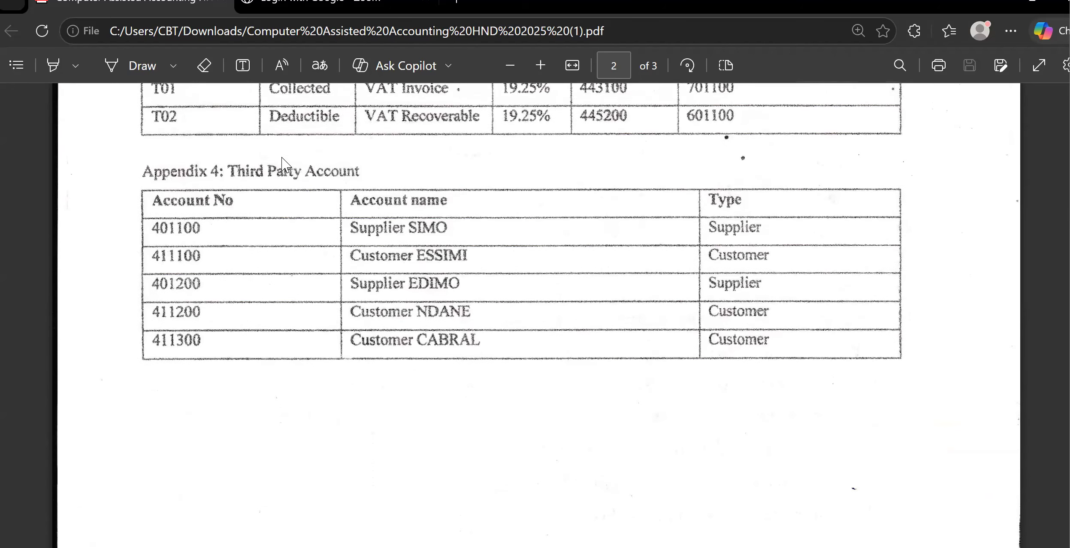
{"action": "scroll", "coordinate": [282, 165], "scroll_direction": "down", "scroll_amount": 10}
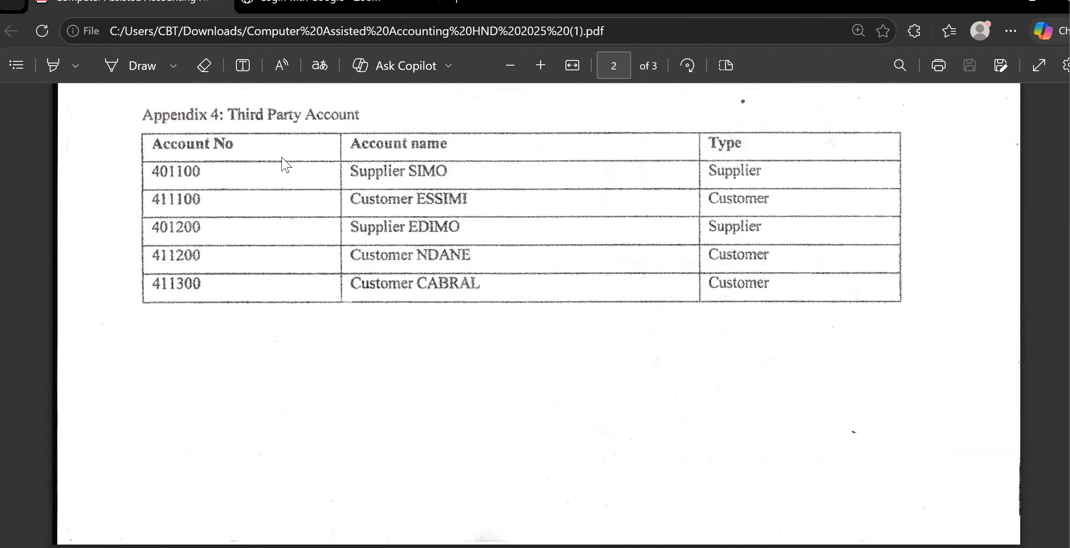
{"action": "key", "text": "alt+Tab"}
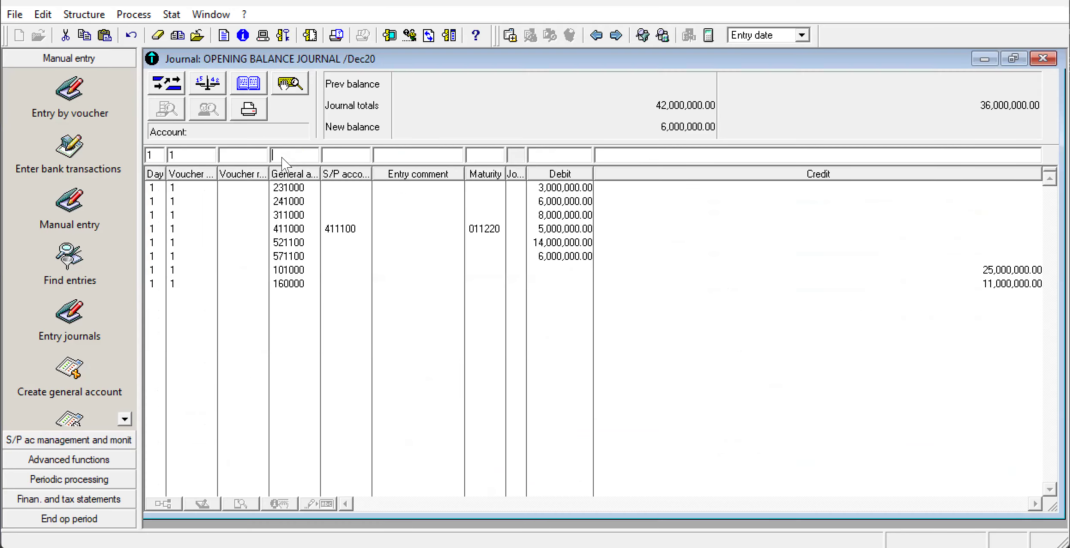
Fill in the supplier line with general account 401200 and a credit of 6,000,000, checking the amount in the exam paper's balance sheet.
{"action": "left_click", "coordinate": [273, 153]}
{"action": "type", "text": "401200"}
{"action": "key", "text": "alt+Tab"}
{"action": "scroll", "coordinate": [272, 152], "scroll_direction": "down", "scroll_amount": 4}
{"action": "scroll", "coordinate": [275, 160], "scroll_direction": "down", "scroll_amount": 4}
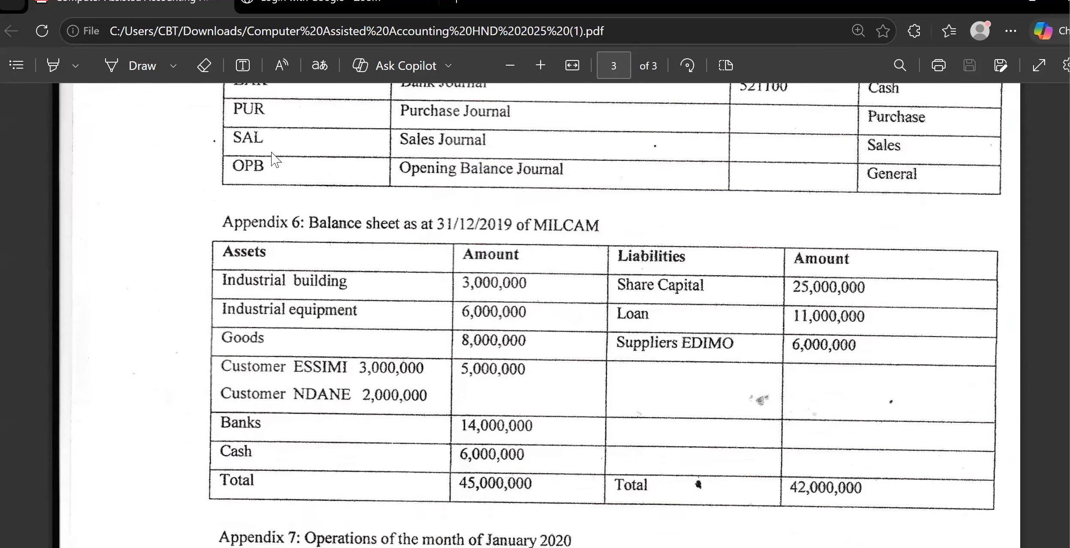
{"action": "scroll", "coordinate": [271, 153], "scroll_direction": "up", "scroll_amount": 1}
{"action": "key", "text": "alt+Tab"}
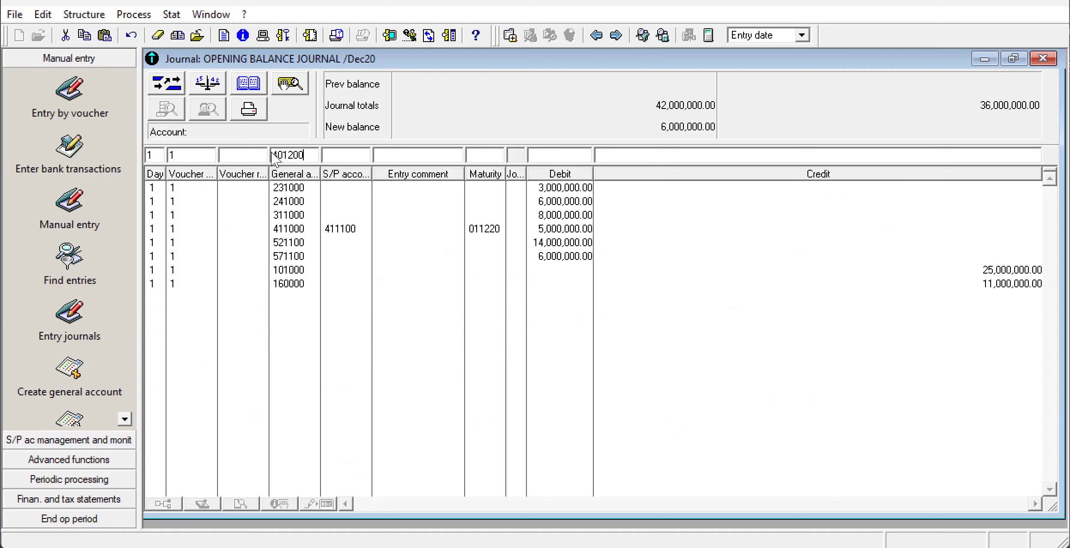
{"action": "left_click", "coordinate": [606, 154]}
{"action": "type", "text": "6000000"}
{"action": "key", "text": "Return"}
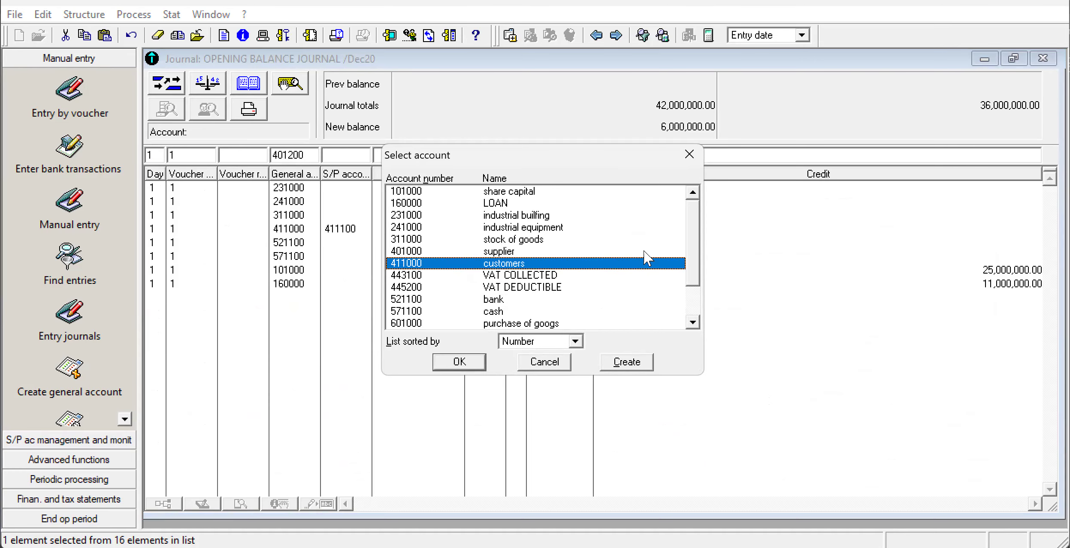
Create general account 401200 from the account selection with the name SUPPLIER EDIMO.
{"action": "scroll", "coordinate": [695, 236], "scroll_direction": "down", "scroll_amount": 1}
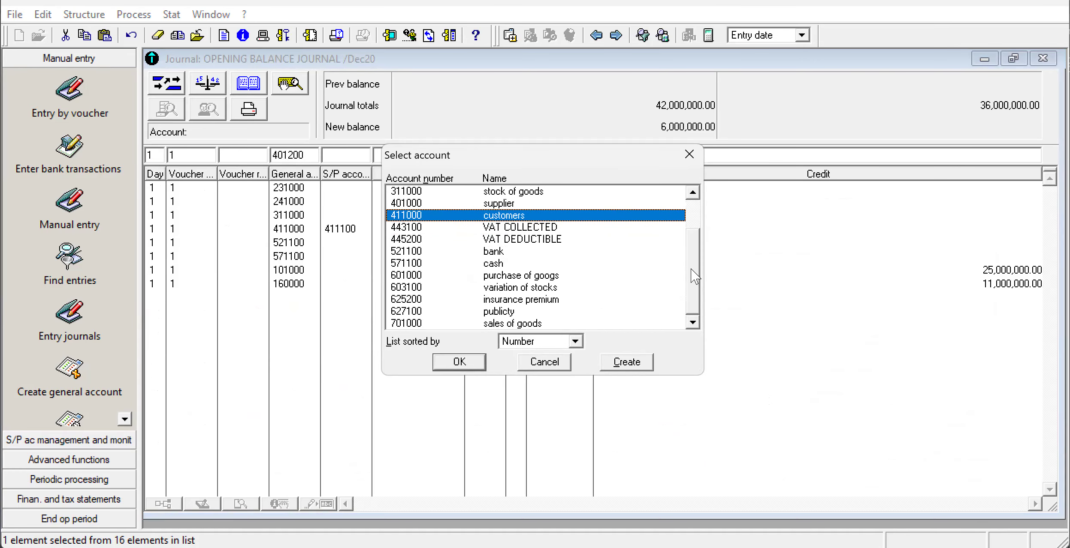
{"action": "scroll", "coordinate": [699, 253], "scroll_direction": "up", "scroll_amount": 1}
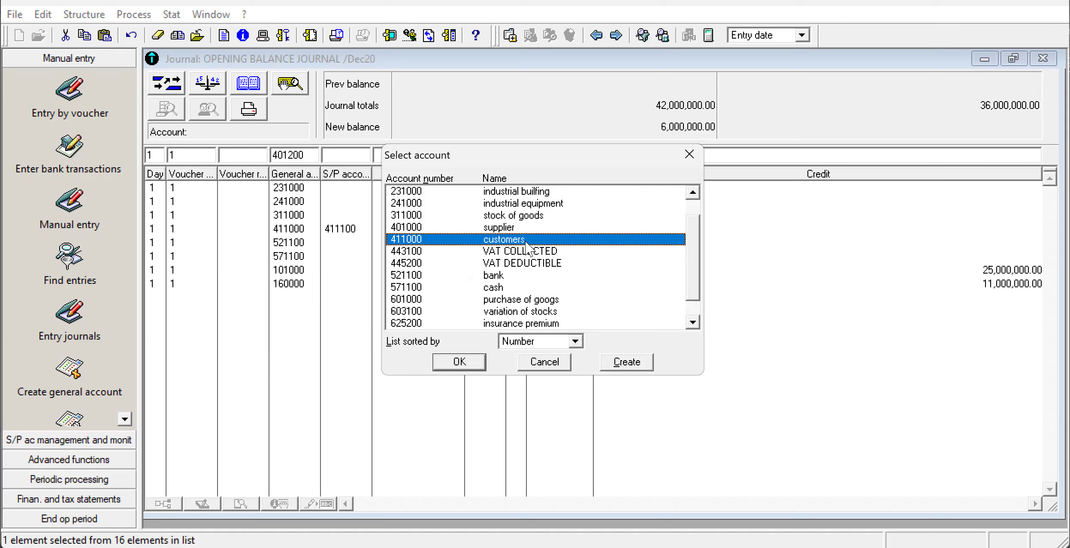
{"action": "left_click", "coordinate": [503, 228]}
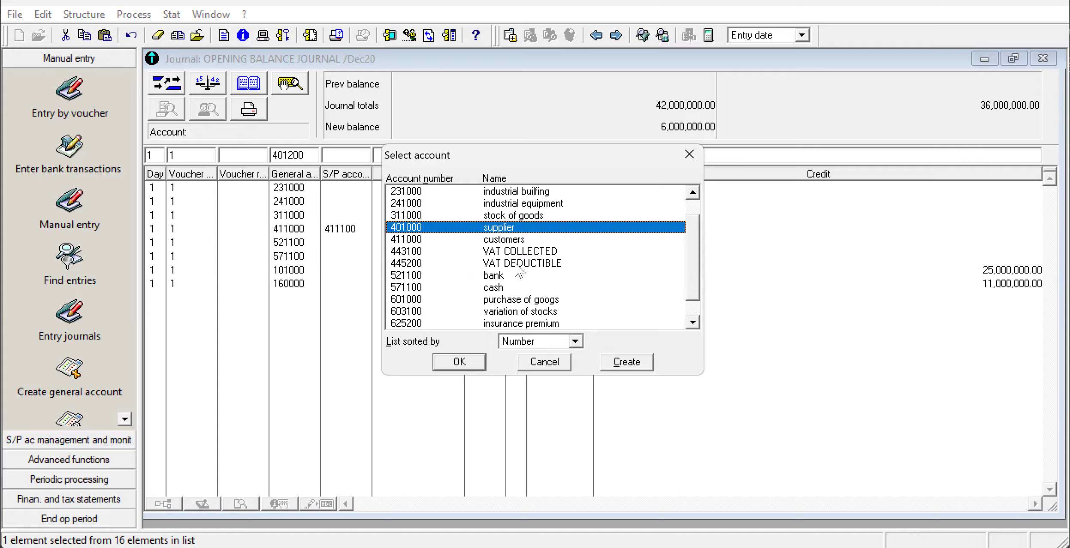
{"action": "left_click", "coordinate": [627, 363]}
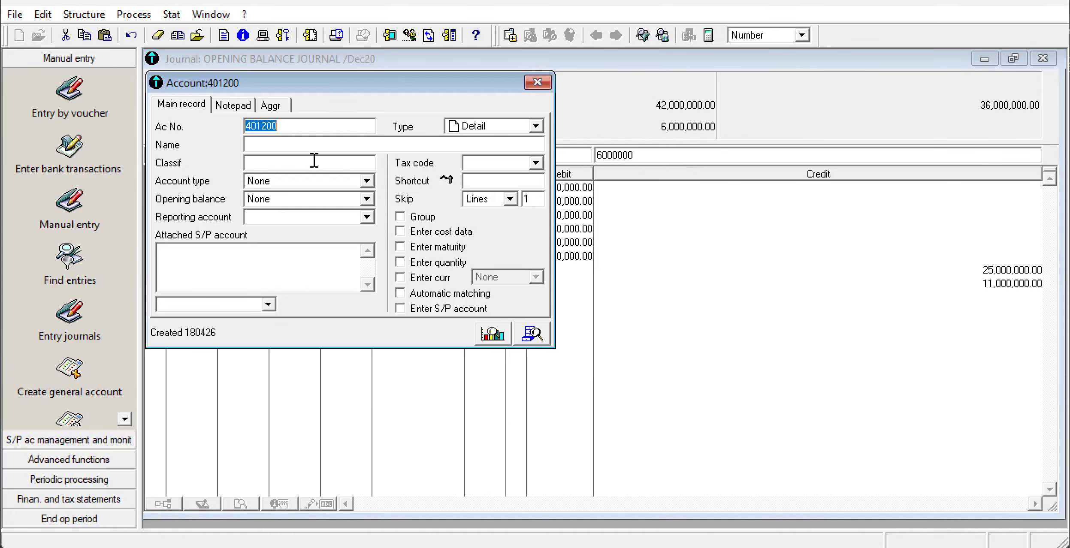
{"action": "left_click", "coordinate": [261, 144]}
{"action": "type", "text": "S"}
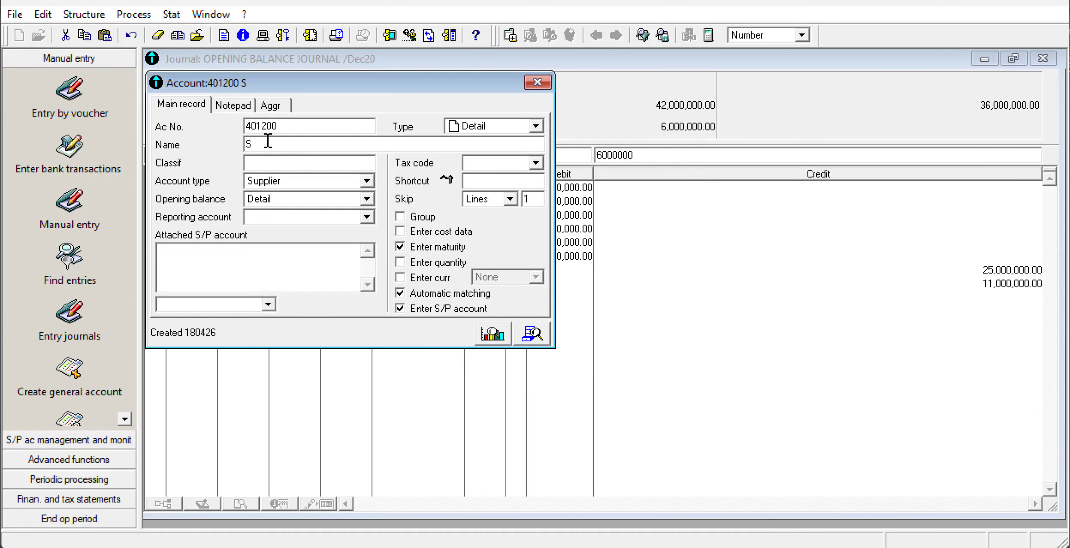
{"action": "type", "text": "UPPLIER EDIMO"}
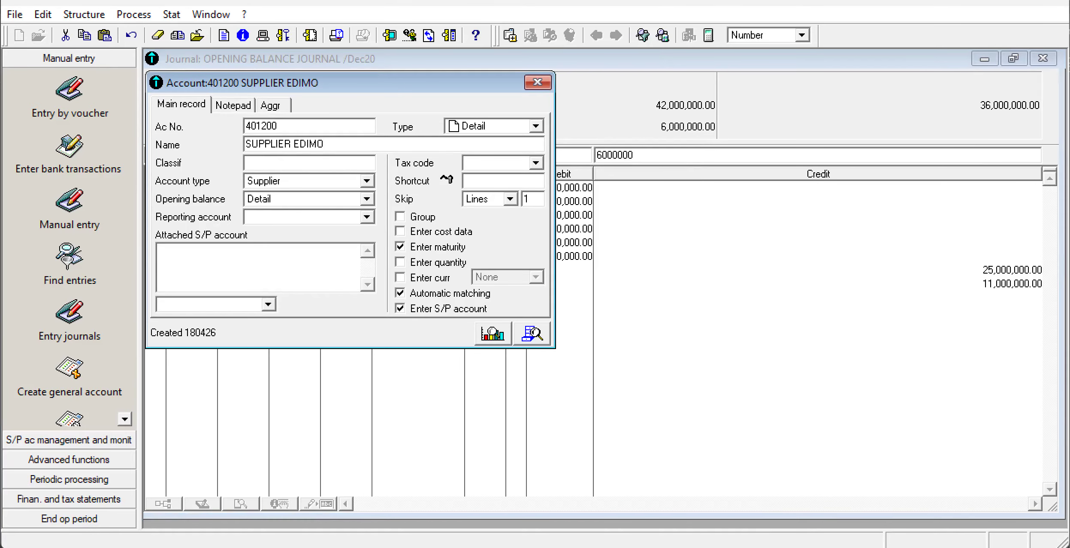
{"action": "left_click", "coordinate": [535, 82]}
Set the supplier line's S/P account to 401200 and record the line in the opening balance journal.
{"action": "key", "text": "Return"}
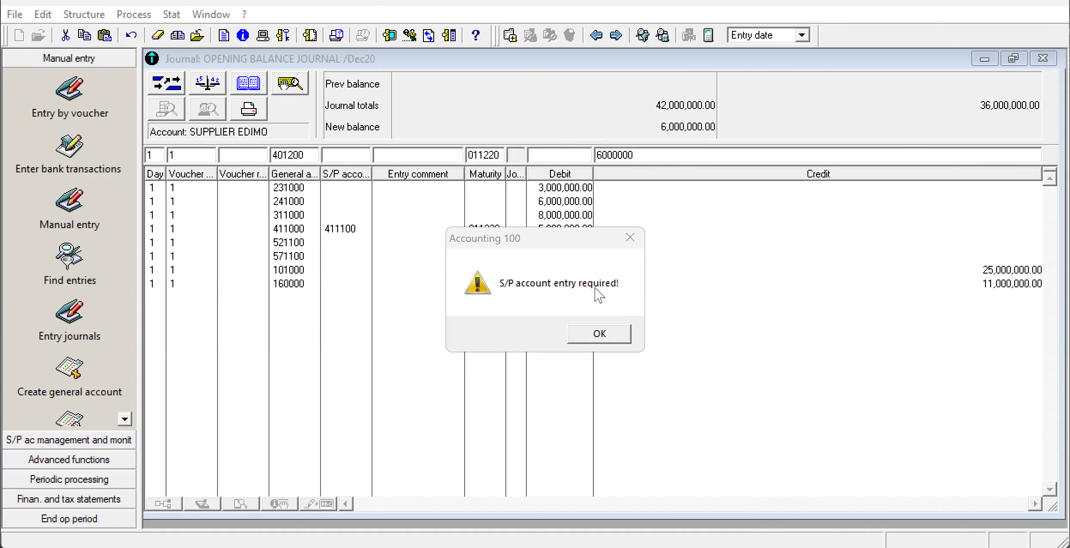
{"action": "left_click", "coordinate": [625, 243]}
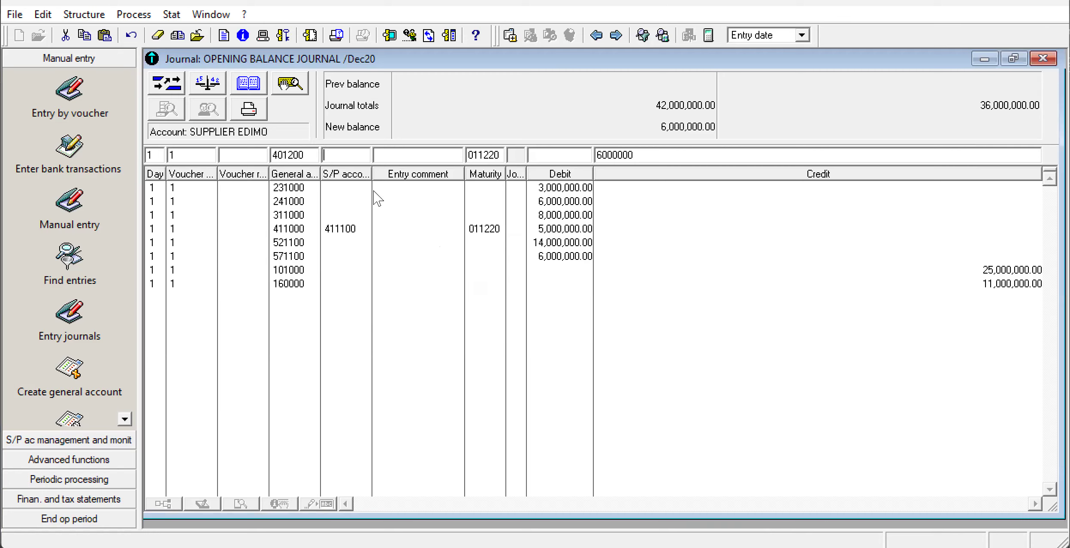
{"action": "type", "text": "401200"}
{"action": "key", "text": "Return"}
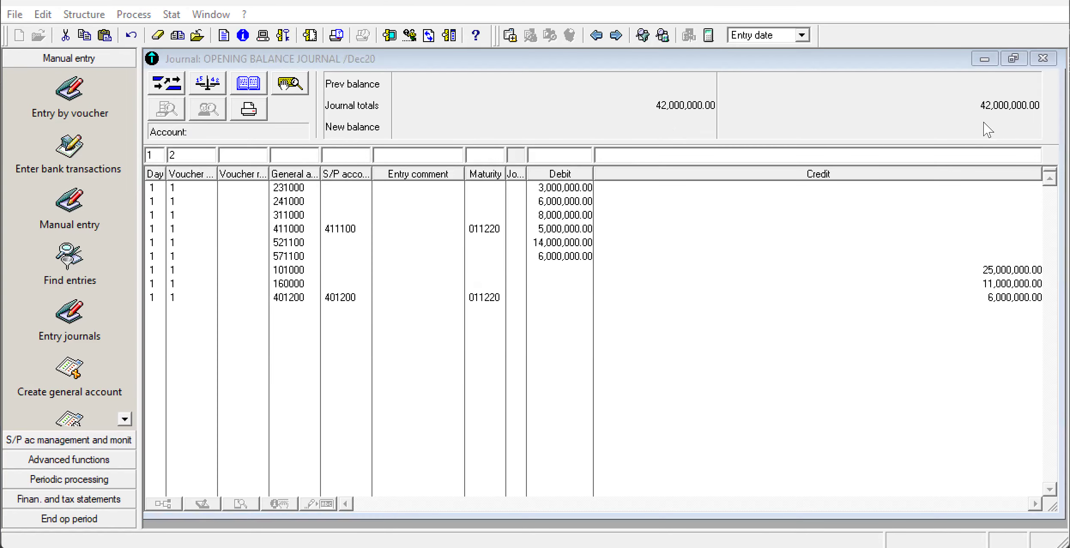
Compare the journal with the exam paper's balance sheet totals and close the opening balance journal.
{"action": "key", "text": "alt+Tab"}
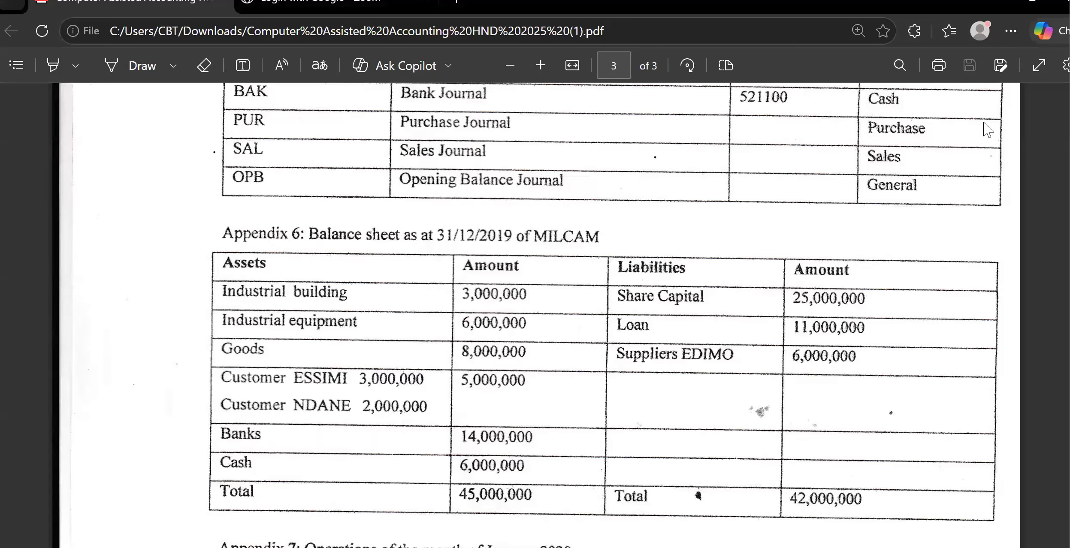
{"action": "scroll", "coordinate": [987, 129], "scroll_direction": "down", "scroll_amount": 2}
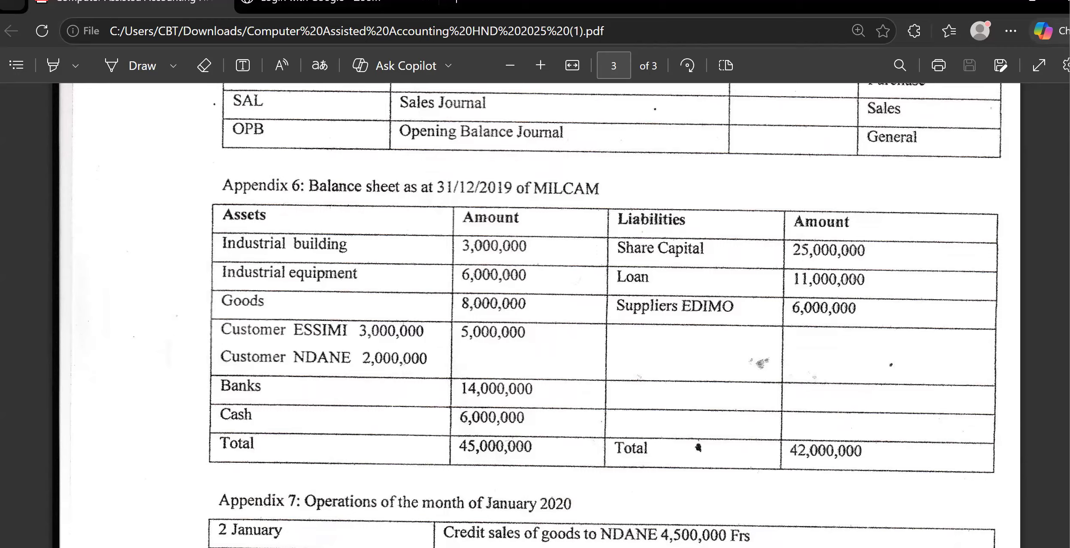
{"action": "left_click", "coordinate": [728, 547]}
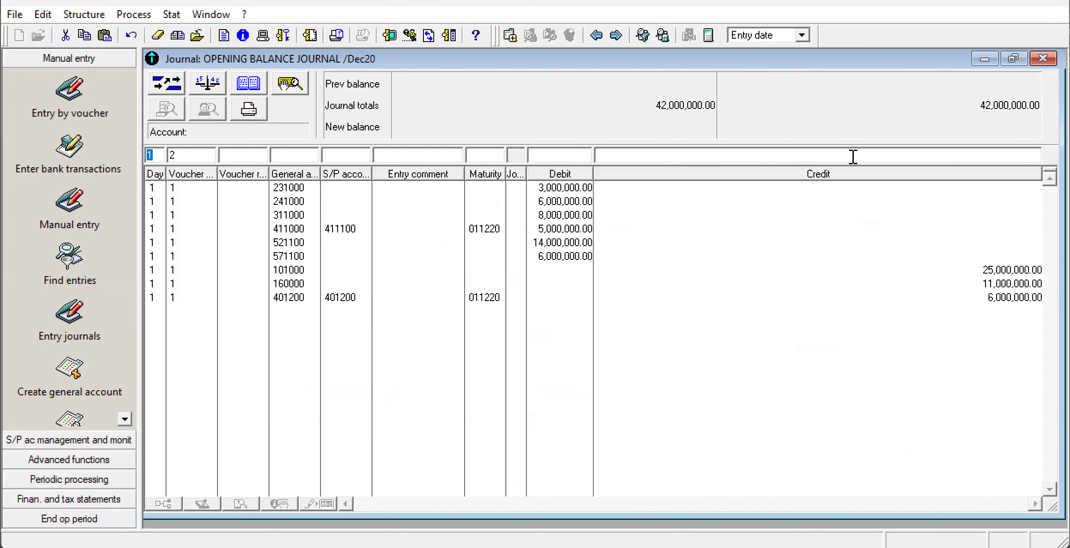
{"action": "left_click", "coordinate": [1043, 58]}
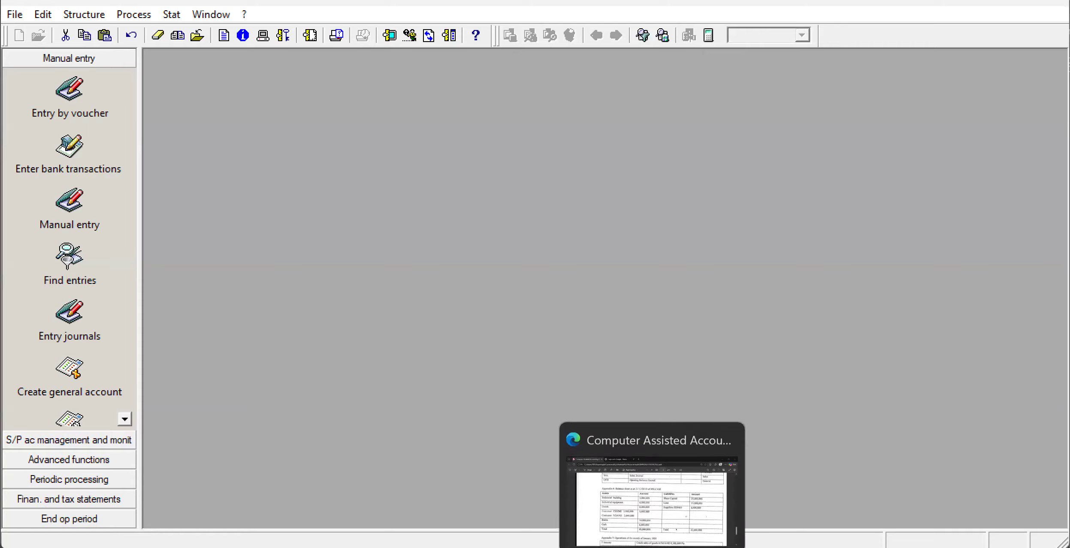
Review the January 2020 operations in the exam paper and bring up their screenshot in Snipping Tool, enlarged for annotation.
{"action": "left_click", "coordinate": [652, 547]}
{"action": "scroll", "coordinate": [904, 410], "scroll_direction": "down", "scroll_amount": 8}
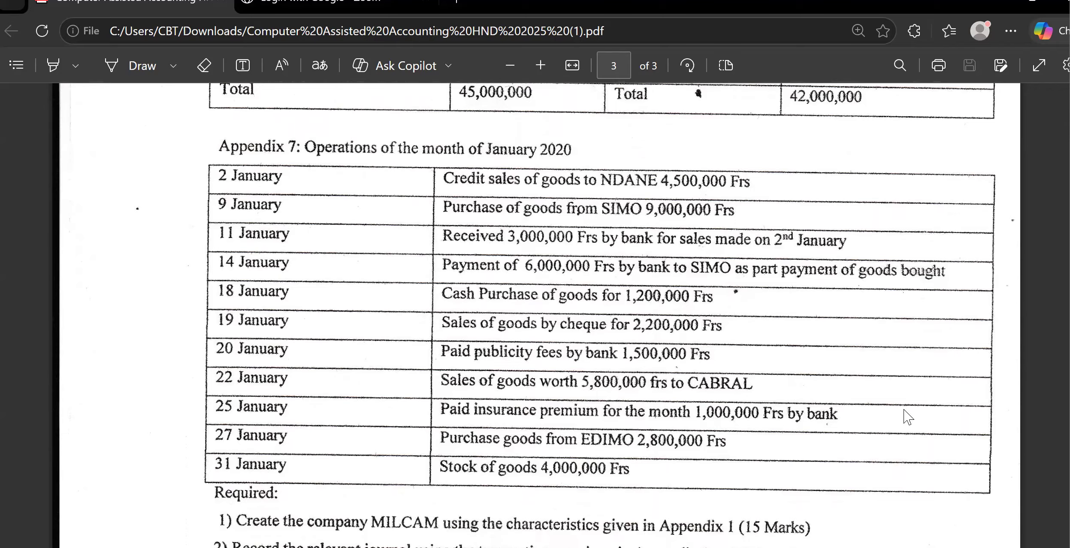
{"action": "left_click", "coordinate": [689, 547]}
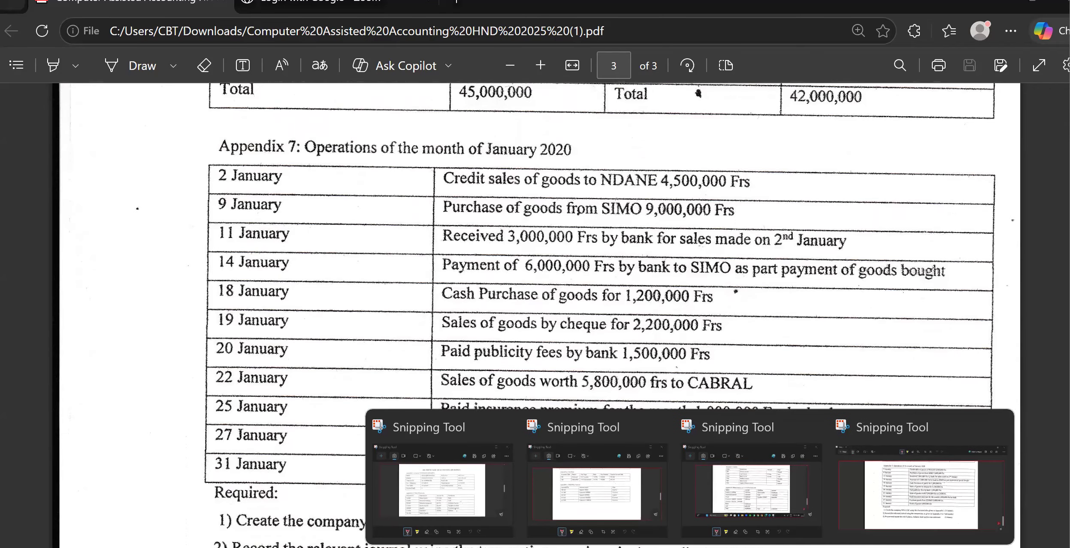
{"action": "left_click", "coordinate": [914, 499]}
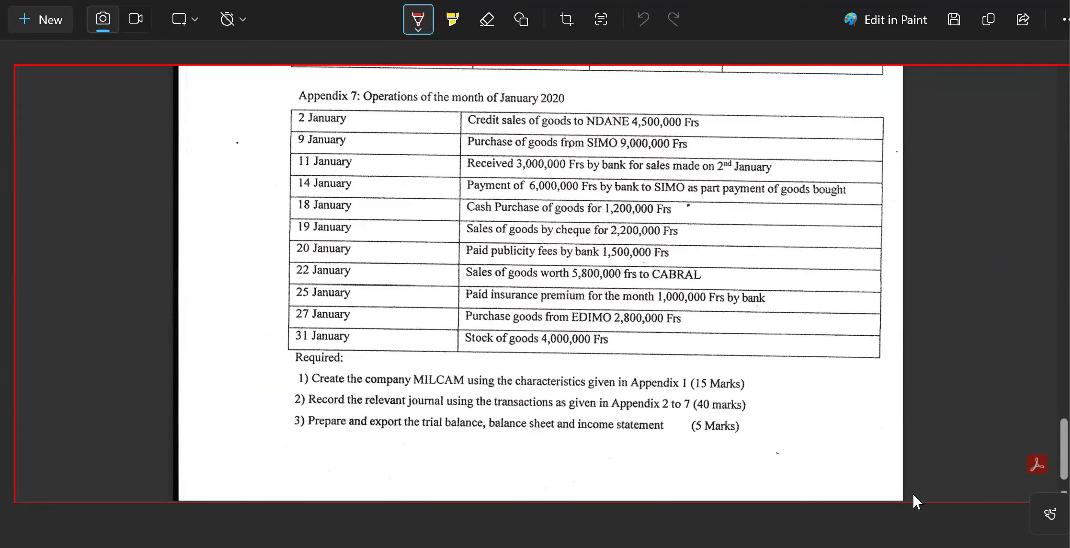
{"action": "scroll", "coordinate": [913, 493], "scroll_direction": "up", "scroll_amount": 3}
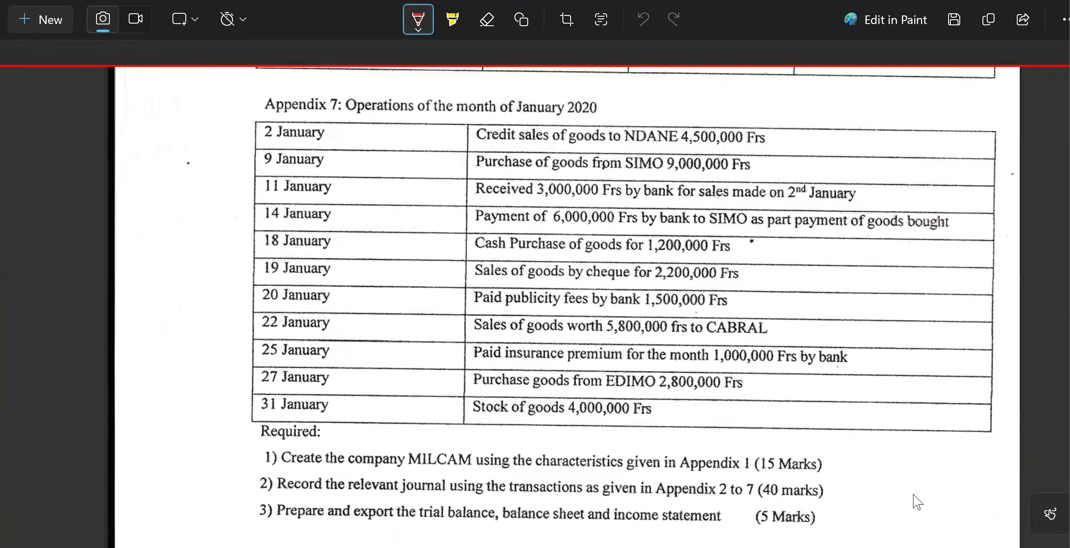
{"action": "scroll", "coordinate": [913, 494], "scroll_direction": "right", "scroll_amount": 2}
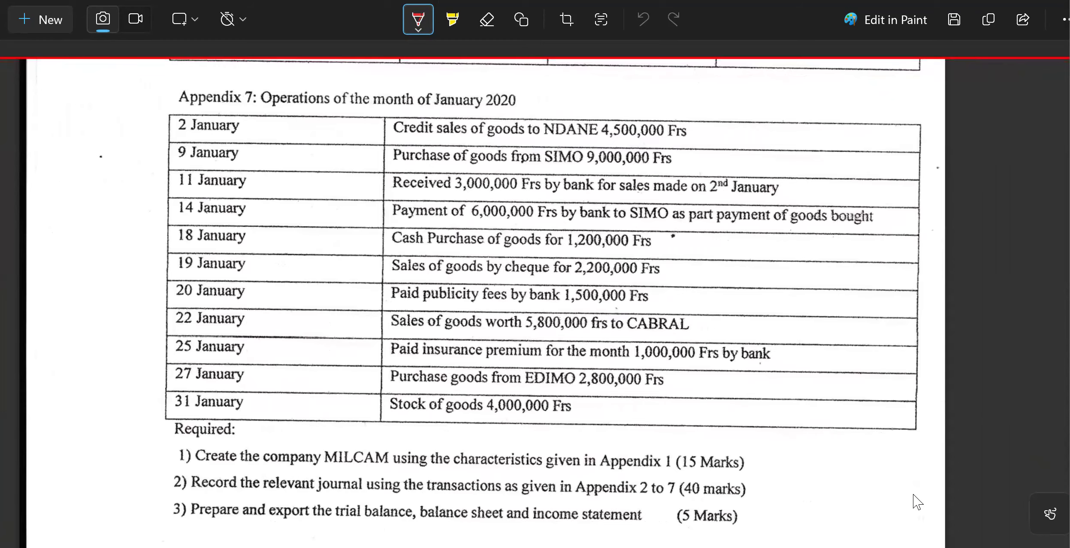
{"action": "key", "text": "space"}
{"action": "key", "text": "Escape"}
Annotate the 2 January credit sale in red pen with accounts 411 and 701 and the amount 4500000.
{"action": "left_click_drag", "start_coordinate": [560, 132], "coordinate": [629, 103]}
{"action": "mouse_move", "coordinate": [626, 98]}
{"action": "left_mouse_down"}
{"action": "mouse_move", "coordinate": [627, 113]}
{"action": "mouse_move", "coordinate": [675, 103]}
{"action": "mouse_move", "coordinate": [673, 126]}
{"action": "left_mouse_up"}
{"action": "mouse_move", "coordinate": [685, 102]}
{"action": "left_mouse_down"}
{"action": "mouse_move", "coordinate": [680, 116]}
{"action": "mouse_move", "coordinate": [691, 117]}
{"action": "left_mouse_up"}
{"action": "mouse_move", "coordinate": [693, 102]}
{"action": "left_mouse_down"}
{"action": "mouse_move", "coordinate": [725, 80]}
{"action": "mouse_move", "coordinate": [707, 103]}
{"action": "mouse_move", "coordinate": [741, 85]}
{"action": "mouse_move", "coordinate": [738, 95]}
{"action": "mouse_move", "coordinate": [754, 91]}
{"action": "left_mouse_up"}
{"action": "mouse_move", "coordinate": [760, 75]}
{"action": "left_mouse_down"}
{"action": "mouse_move", "coordinate": [762, 91]}
{"action": "mouse_move", "coordinate": [785, 72]}
{"action": "left_mouse_up"}
{"action": "left_click_drag", "start_coordinate": [797, 69], "coordinate": [796, 70]}
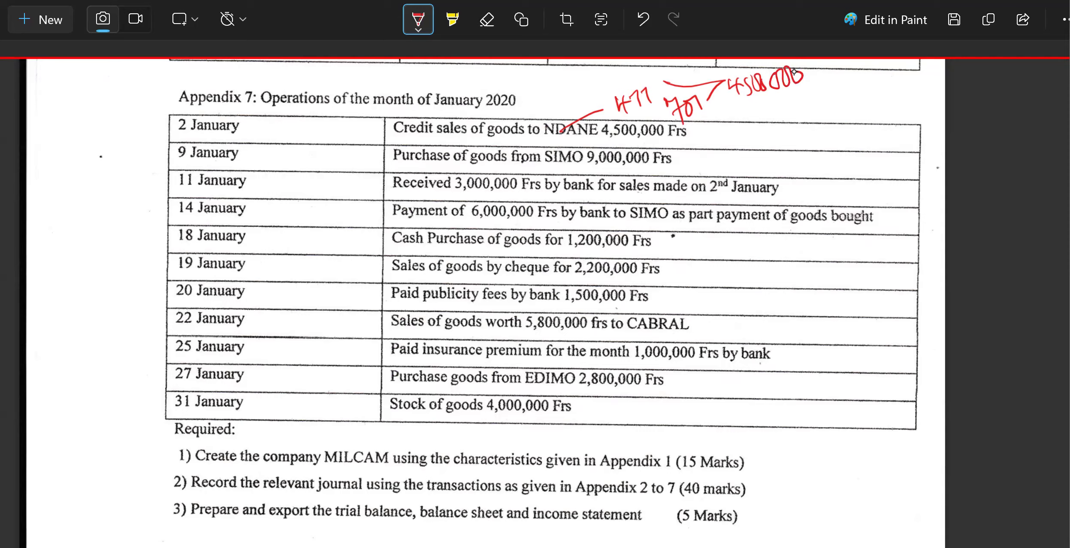
Annotate the 9 January purchase of goods in red pen with accounts 601 and 401 and the amount 9000000.
{"action": "mouse_move", "coordinate": [584, 107]}
{"action": "left_mouse_down"}
{"action": "mouse_move", "coordinate": [600, 109]}
{"action": "mouse_move", "coordinate": [586, 119]}
{"action": "left_mouse_up"}
{"action": "mouse_move", "coordinate": [676, 160]}
{"action": "left_mouse_down"}
{"action": "mouse_move", "coordinate": [733, 139]}
{"action": "mouse_move", "coordinate": [706, 146]}
{"action": "left_mouse_up"}
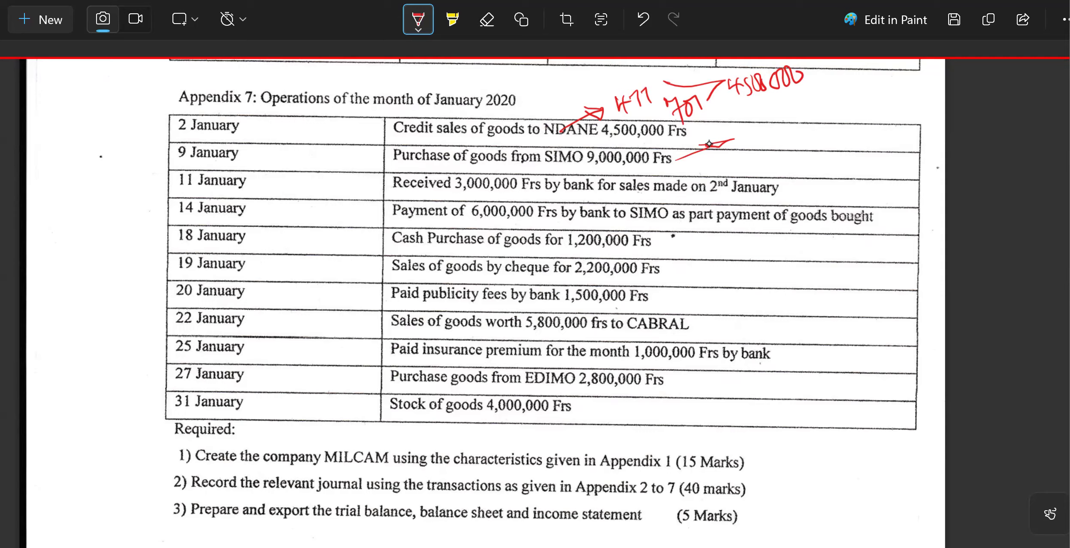
{"action": "mouse_move", "coordinate": [747, 116]}
{"action": "left_mouse_down"}
{"action": "mouse_move", "coordinate": [738, 130]}
{"action": "mouse_move", "coordinate": [754, 123]}
{"action": "left_mouse_up"}
{"action": "mouse_move", "coordinate": [763, 122]}
{"action": "left_mouse_down"}
{"action": "mouse_move", "coordinate": [768, 137]}
{"action": "mouse_move", "coordinate": [797, 142]}
{"action": "mouse_move", "coordinate": [824, 113]}
{"action": "mouse_move", "coordinate": [817, 130]}
{"action": "left_mouse_up"}
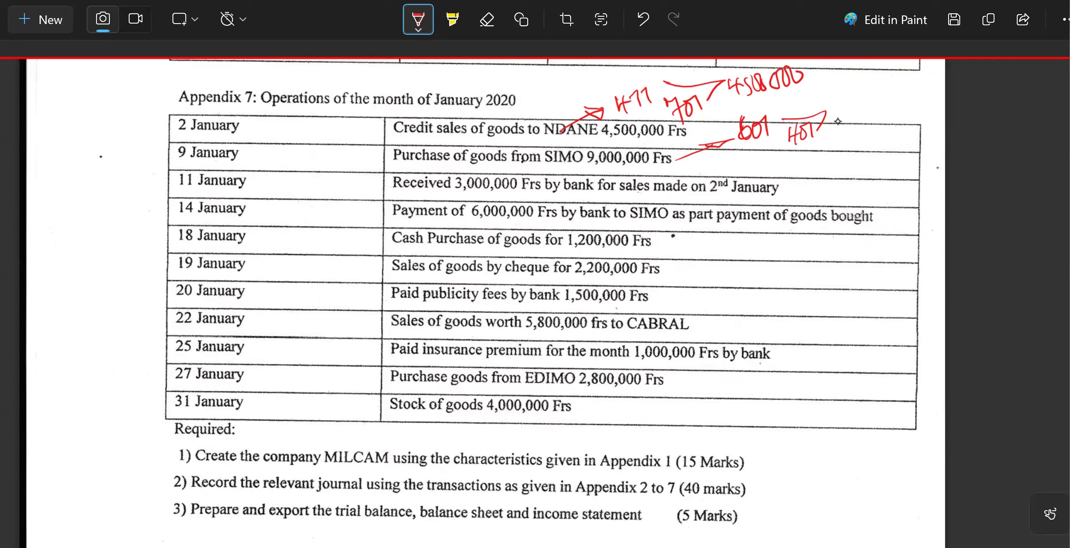
{"action": "left_click_drag", "start_coordinate": [838, 119], "coordinate": [887, 107]}
{"action": "left_click_drag", "start_coordinate": [891, 90], "coordinate": [896, 107]}
Annotate the 11 January bank receipt in red pen with accounts 521 and 411 and the amount 3000000.
{"action": "left_click_drag", "start_coordinate": [777, 187], "coordinate": [806, 181]}
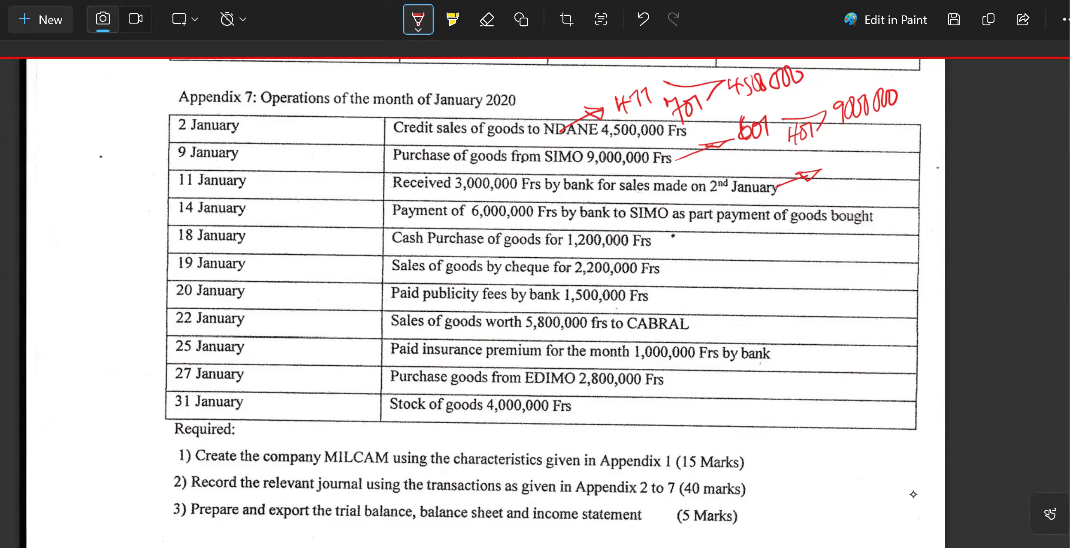
{"action": "mouse_move", "coordinate": [840, 160]}
{"action": "left_mouse_down"}
{"action": "mouse_move", "coordinate": [876, 191]}
{"action": "mouse_move", "coordinate": [896, 185]}
{"action": "left_mouse_up"}
{"action": "mouse_move", "coordinate": [865, 159]}
{"action": "left_mouse_down"}
{"action": "mouse_move", "coordinate": [904, 156]}
{"action": "mouse_move", "coordinate": [905, 179]}
{"action": "left_mouse_up"}
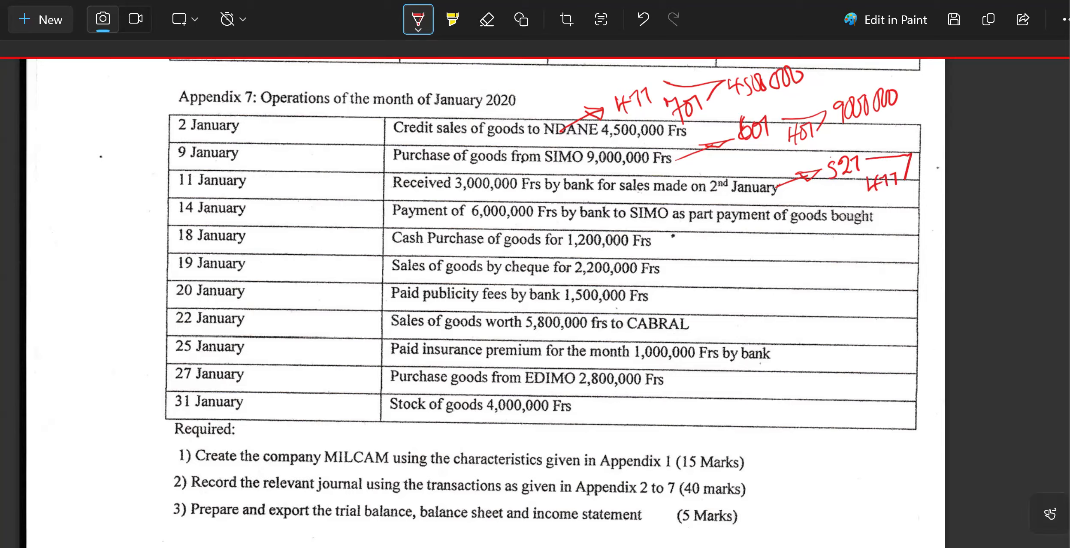
{"action": "mouse_move", "coordinate": [910, 139]}
{"action": "left_mouse_down"}
{"action": "mouse_move", "coordinate": [916, 165]}
{"action": "mouse_move", "coordinate": [928, 142]}
{"action": "left_mouse_up"}
{"action": "left_click_drag", "start_coordinate": [938, 134], "coordinate": [967, 137]}
{"action": "left_click_drag", "start_coordinate": [977, 128], "coordinate": [1002, 123]}
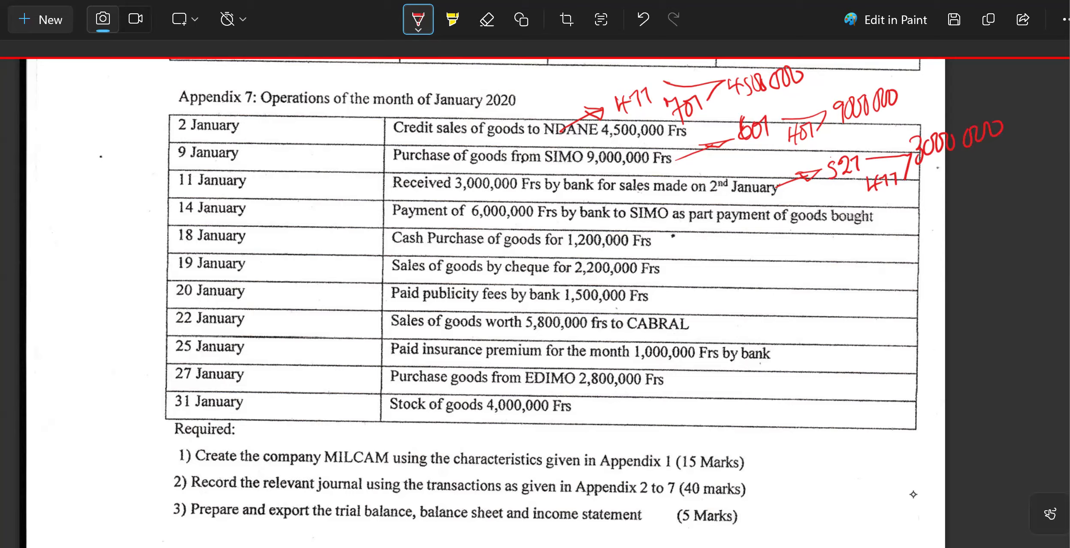
Annotate the 14 January part payment by bank in red pen with accounts 401 and 521 and the amount 6000000.
{"action": "mouse_move", "coordinate": [864, 227]}
{"action": "left_mouse_down"}
{"action": "mouse_move", "coordinate": [893, 246]}
{"action": "mouse_move", "coordinate": [870, 249]}
{"action": "mouse_move", "coordinate": [881, 236]}
{"action": "left_mouse_up"}
{"action": "mouse_move", "coordinate": [898, 231]}
{"action": "left_mouse_down"}
{"action": "mouse_move", "coordinate": [911, 241]}
{"action": "mouse_move", "coordinate": [906, 254]}
{"action": "left_mouse_up"}
{"action": "mouse_move", "coordinate": [916, 235]}
{"action": "left_mouse_down"}
{"action": "mouse_move", "coordinate": [934, 269]}
{"action": "mouse_move", "coordinate": [957, 255]}
{"action": "mouse_move", "coordinate": [976, 263]}
{"action": "mouse_move", "coordinate": [977, 247]}
{"action": "left_mouse_up"}
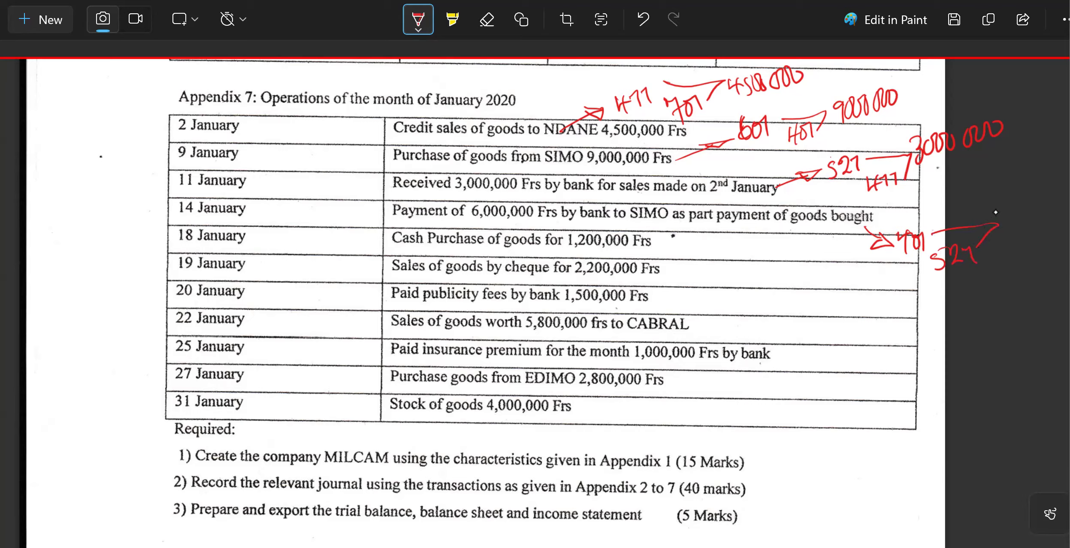
{"action": "mouse_move", "coordinate": [1011, 207]}
{"action": "left_mouse_down"}
{"action": "mouse_move", "coordinate": [1003, 226]}
{"action": "mouse_move", "coordinate": [1047, 212]}
{"action": "mouse_move", "coordinate": [1058, 194]}
{"action": "left_mouse_up"}
Annotate the 18 January cash purchase in red pen with accounts 601 and 571 and the amount 1.2m.
{"action": "mouse_move", "coordinate": [657, 244]}
{"action": "left_mouse_down"}
{"action": "mouse_move", "coordinate": [689, 255]}
{"action": "mouse_move", "coordinate": [676, 265]}
{"action": "mouse_move", "coordinate": [683, 250]}
{"action": "left_mouse_up"}
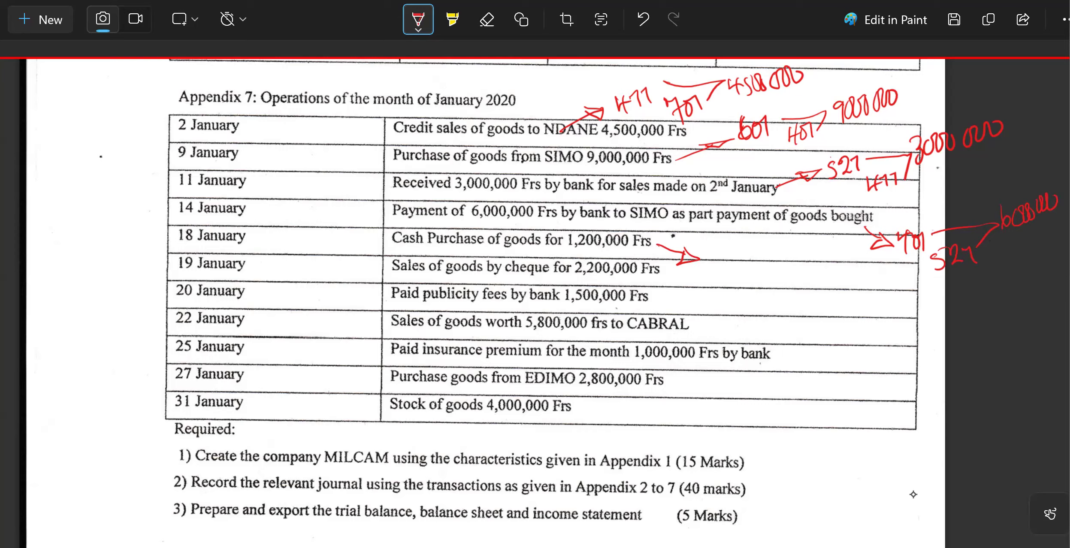
{"action": "mouse_move", "coordinate": [715, 239]}
{"action": "left_mouse_down"}
{"action": "mouse_move", "coordinate": [708, 253]}
{"action": "mouse_move", "coordinate": [720, 247]}
{"action": "left_mouse_up"}
{"action": "mouse_move", "coordinate": [729, 241]}
{"action": "left_mouse_down"}
{"action": "mouse_move", "coordinate": [738, 278]}
{"action": "mouse_move", "coordinate": [772, 267]}
{"action": "left_mouse_up"}
{"action": "mouse_move", "coordinate": [739, 249]}
{"action": "left_mouse_down"}
{"action": "mouse_move", "coordinate": [794, 246]}
{"action": "mouse_move", "coordinate": [782, 271]}
{"action": "left_mouse_up"}
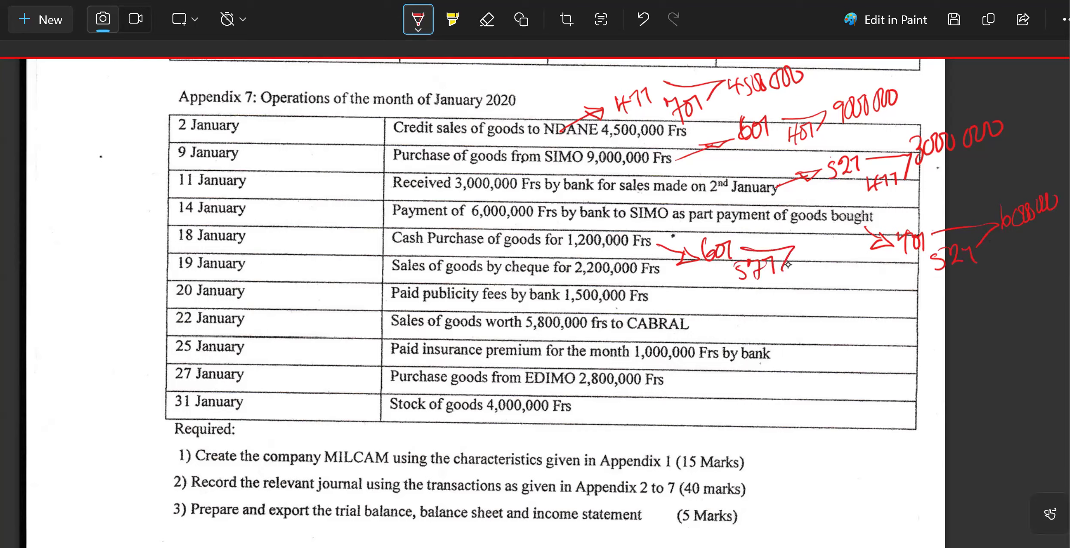
{"action": "mouse_move", "coordinate": [798, 236]}
{"action": "left_mouse_down"}
{"action": "mouse_move", "coordinate": [800, 253]}
{"action": "mouse_move", "coordinate": [836, 254]}
{"action": "left_mouse_up"}
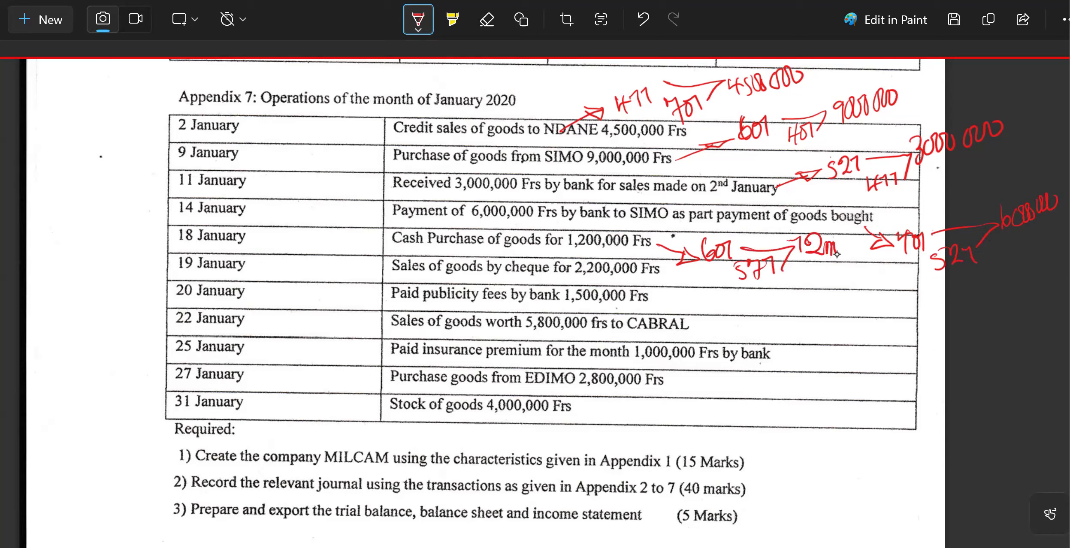
Annotate the 19 January sale by cheque in red pen with accounts 521 and 701 and its amount.
{"action": "mouse_move", "coordinate": [663, 273]}
{"action": "left_mouse_down"}
{"action": "mouse_move", "coordinate": [770, 300]}
{"action": "mouse_move", "coordinate": [752, 310]}
{"action": "left_mouse_up"}
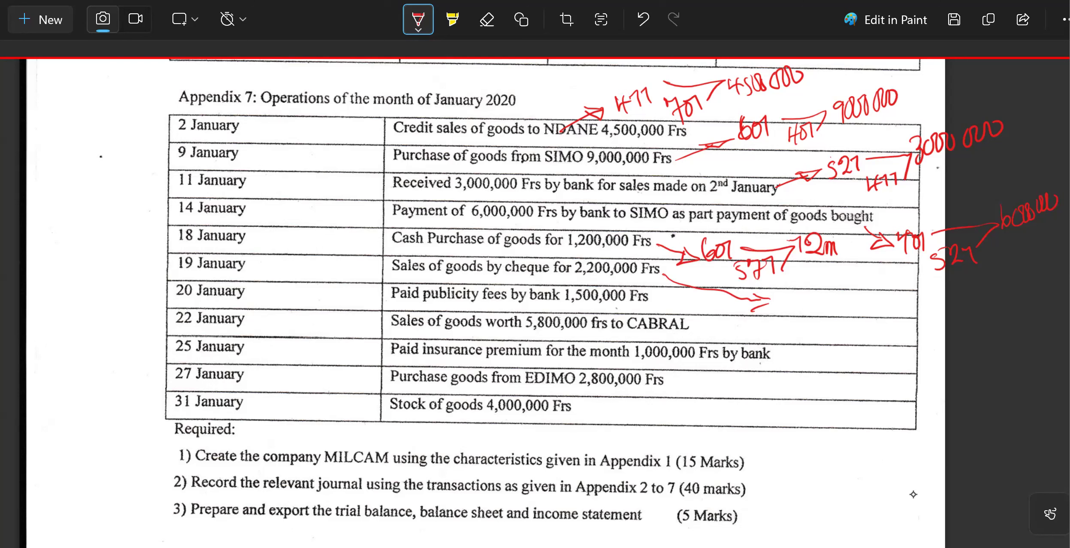
{"action": "mouse_move", "coordinate": [779, 294]}
{"action": "left_mouse_down"}
{"action": "mouse_move", "coordinate": [774, 312]}
{"action": "mouse_move", "coordinate": [788, 292]}
{"action": "mouse_move", "coordinate": [803, 310]}
{"action": "mouse_move", "coordinate": [841, 313]}
{"action": "mouse_move", "coordinate": [844, 330]}
{"action": "mouse_move", "coordinate": [853, 313]}
{"action": "mouse_move", "coordinate": [872, 314]}
{"action": "mouse_move", "coordinate": [872, 324]}
{"action": "left_mouse_up"}
{"action": "mouse_move", "coordinate": [821, 294]}
{"action": "left_mouse_down"}
{"action": "mouse_move", "coordinate": [880, 316]}
{"action": "mouse_move", "coordinate": [982, 317]}
{"action": "left_mouse_up"}
{"action": "left_click_drag", "start_coordinate": [983, 307], "coordinate": [1004, 318]}
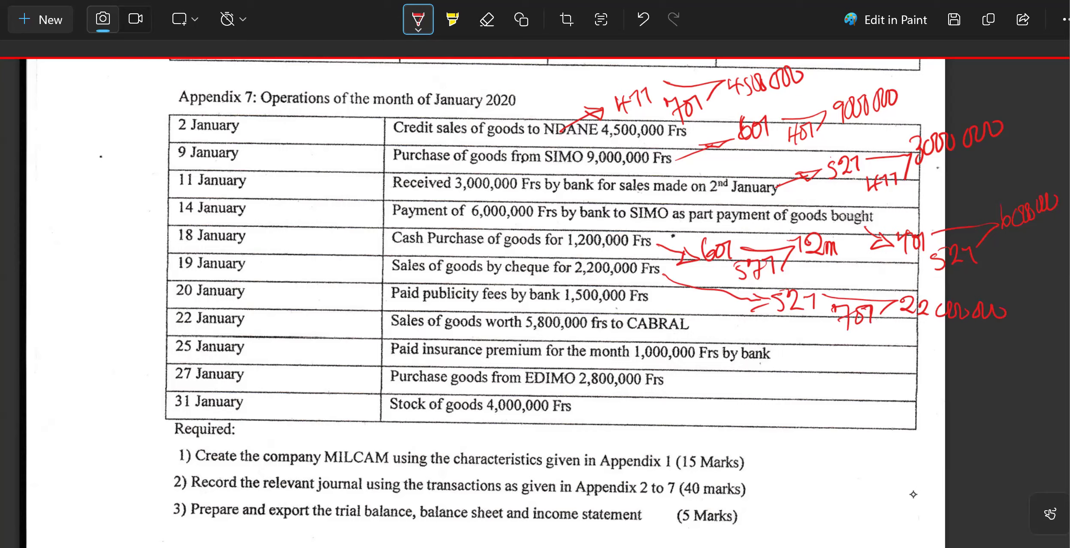
Annotate the 20 January publicity fees in red pen with accounts 627 and 571 and the amount 1500000.
{"action": "left_click_drag", "start_coordinate": [172, 296], "coordinate": [153, 278]}
{"action": "mouse_move", "coordinate": [64, 145]}
{"action": "left_mouse_down"}
{"action": "mouse_move", "coordinate": [52, 173]}
{"action": "mouse_move", "coordinate": [59, 165]}
{"action": "left_mouse_up"}
{"action": "mouse_move", "coordinate": [78, 161]}
{"action": "left_mouse_down"}
{"action": "mouse_move", "coordinate": [76, 176]}
{"action": "mouse_move", "coordinate": [98, 179]}
{"action": "mouse_move", "coordinate": [102, 217]}
{"action": "mouse_move", "coordinate": [113, 194]}
{"action": "mouse_move", "coordinate": [116, 209]}
{"action": "mouse_move", "coordinate": [136, 193]}
{"action": "left_mouse_up"}
{"action": "left_click_drag", "start_coordinate": [152, 148], "coordinate": [158, 165]}
{"action": "mouse_move", "coordinate": [174, 144]}
{"action": "left_mouse_down"}
{"action": "mouse_move", "coordinate": [172, 157]}
{"action": "mouse_move", "coordinate": [186, 134]}
{"action": "left_mouse_up"}
{"action": "mouse_move", "coordinate": [188, 133]}
{"action": "left_mouse_down"}
{"action": "mouse_move", "coordinate": [187, 151]}
{"action": "mouse_move", "coordinate": [213, 132]}
{"action": "left_mouse_up"}
{"action": "left_click_drag", "start_coordinate": [219, 126], "coordinate": [238, 125]}
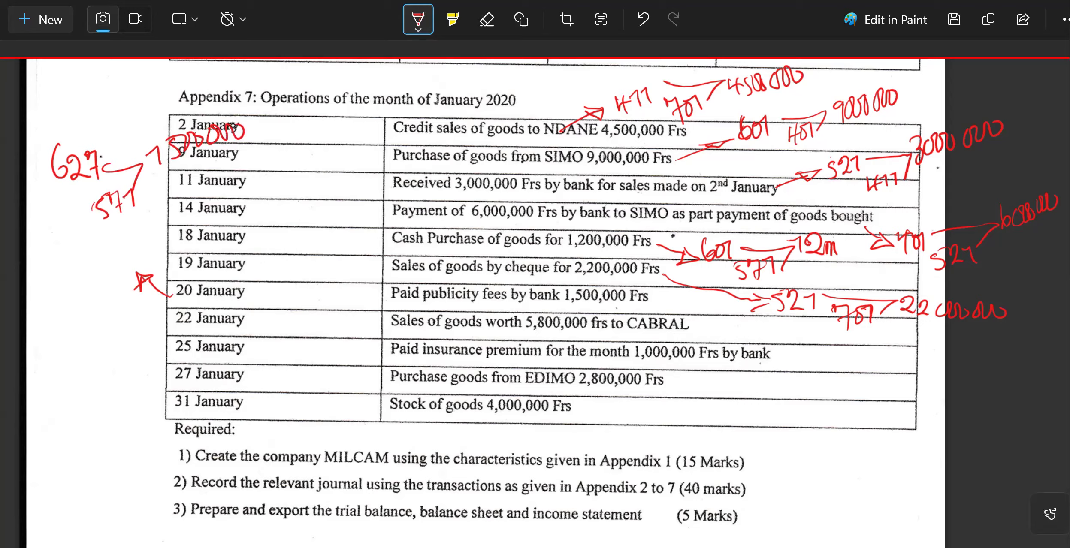
Annotate the 22 January sale of goods in red pen with accounts 411 and 701 and the amount 5800000.
{"action": "mouse_move", "coordinate": [163, 321]}
{"action": "left_mouse_down"}
{"action": "mouse_move", "coordinate": [133, 338]}
{"action": "mouse_move", "coordinate": [142, 345]}
{"action": "left_mouse_up"}
{"action": "left_click_drag", "start_coordinate": [27, 356], "coordinate": [45, 365]}
{"action": "mouse_move", "coordinate": [48, 347]}
{"action": "left_mouse_down"}
{"action": "mouse_move", "coordinate": [55, 364]}
{"action": "mouse_move", "coordinate": [72, 352]}
{"action": "left_mouse_up"}
{"action": "mouse_move", "coordinate": [59, 373]}
{"action": "left_mouse_down"}
{"action": "mouse_move", "coordinate": [76, 398]}
{"action": "mouse_move", "coordinate": [91, 391]}
{"action": "left_mouse_up"}
{"action": "left_click_drag", "start_coordinate": [72, 353], "coordinate": [86, 378]}
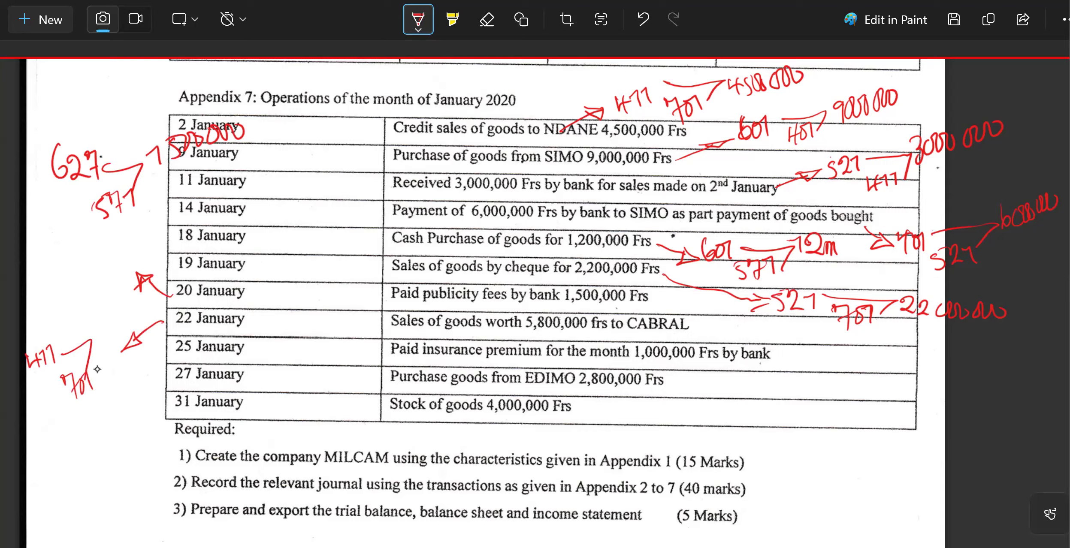
{"action": "mouse_move", "coordinate": [111, 322]}
{"action": "left_mouse_down"}
{"action": "mouse_move", "coordinate": [100, 337]}
{"action": "mouse_move", "coordinate": [116, 319]}
{"action": "left_mouse_up"}
{"action": "mouse_move", "coordinate": [120, 317]}
{"action": "left_mouse_down"}
{"action": "mouse_move", "coordinate": [121, 332]}
{"action": "mouse_move", "coordinate": [163, 298]}
{"action": "left_mouse_up"}
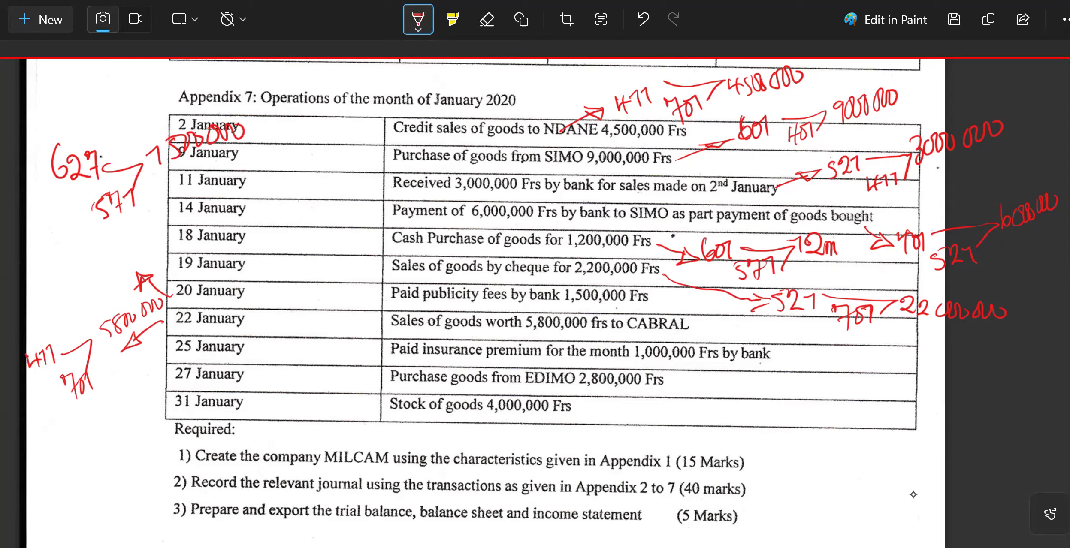
Annotate the 25 January insurance premium in red pen with accounts 625 and 521 and the amount 1000000.
{"action": "mouse_move", "coordinate": [764, 360]}
{"action": "left_mouse_down"}
{"action": "mouse_move", "coordinate": [801, 379]}
{"action": "mouse_move", "coordinate": [778, 379]}
{"action": "left_mouse_up"}
{"action": "mouse_move", "coordinate": [813, 370]}
{"action": "left_mouse_down"}
{"action": "mouse_move", "coordinate": [804, 385]}
{"action": "mouse_move", "coordinate": [831, 399]}
{"action": "left_mouse_up"}
{"action": "left_click_drag", "start_coordinate": [835, 383], "coordinate": [848, 380]}
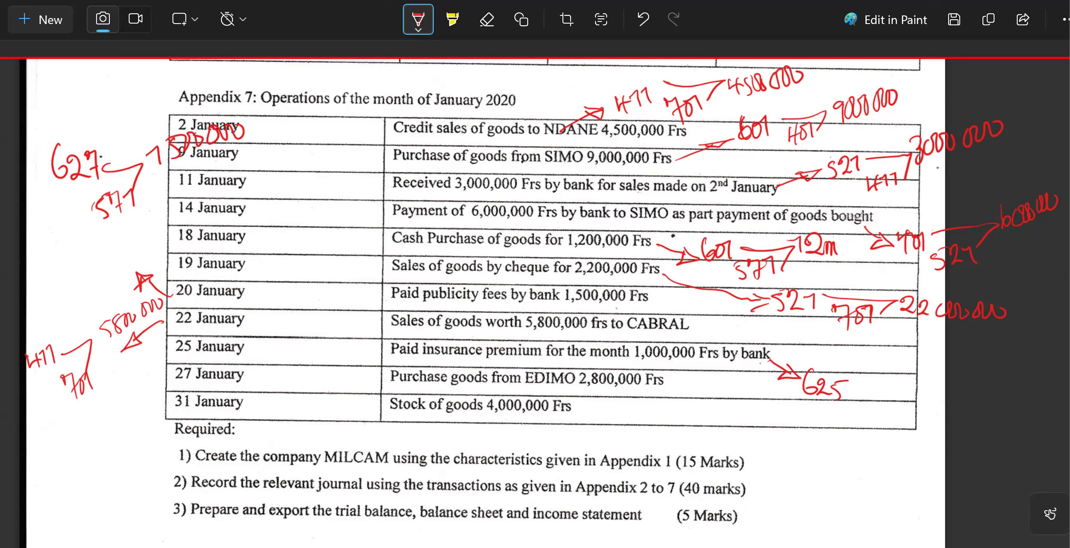
{"action": "mouse_move", "coordinate": [854, 425]}
{"action": "left_mouse_down"}
{"action": "mouse_move", "coordinate": [871, 406]}
{"action": "mouse_move", "coordinate": [885, 422]}
{"action": "left_mouse_up"}
{"action": "mouse_move", "coordinate": [846, 385]}
{"action": "left_mouse_down"}
{"action": "mouse_move", "coordinate": [876, 393]}
{"action": "mouse_move", "coordinate": [894, 418]}
{"action": "mouse_move", "coordinate": [991, 405]}
{"action": "left_mouse_up"}
{"action": "mouse_move", "coordinate": [1002, 390]}
{"action": "left_mouse_down"}
{"action": "mouse_move", "coordinate": [999, 410]}
{"action": "mouse_move", "coordinate": [1002, 394]}
{"action": "mouse_move", "coordinate": [1008, 411]}
{"action": "left_mouse_up"}
{"action": "left_click_drag", "start_coordinate": [1017, 392], "coordinate": [1013, 389]}
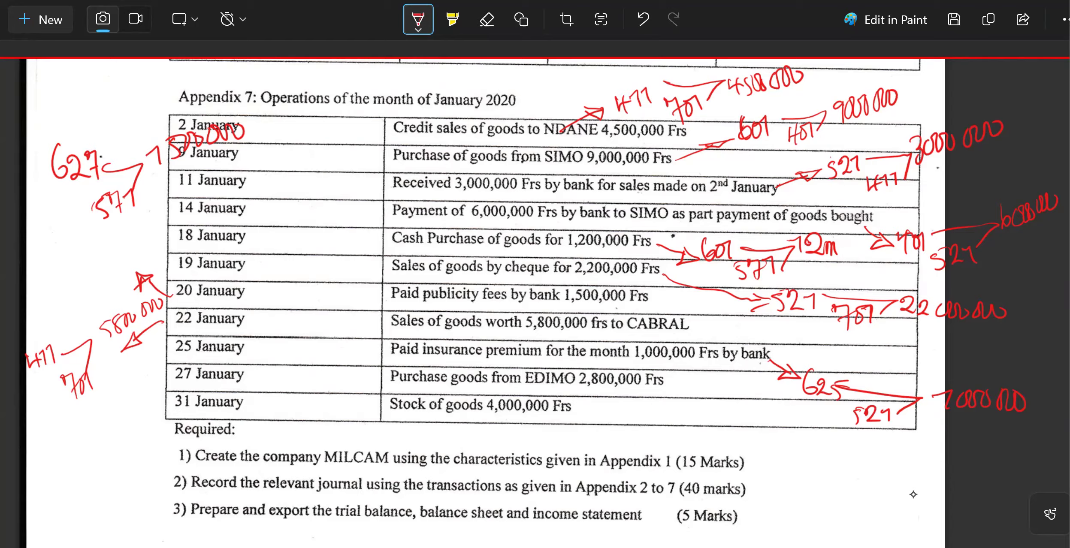
Annotate the 27 January purchase of goods in red pen with accounts 601 and 401 and the amount 2800000.
{"action": "mouse_move", "coordinate": [656, 393]}
{"action": "left_mouse_down"}
{"action": "mouse_move", "coordinate": [685, 416]}
{"action": "mouse_move", "coordinate": [672, 424]}
{"action": "mouse_move", "coordinate": [685, 418]}
{"action": "left_mouse_up"}
{"action": "mouse_move", "coordinate": [713, 406]}
{"action": "left_mouse_down"}
{"action": "mouse_move", "coordinate": [713, 425]}
{"action": "mouse_move", "coordinate": [726, 427]}
{"action": "left_mouse_up"}
{"action": "left_click_drag", "start_coordinate": [730, 413], "coordinate": [772, 459]}
{"action": "mouse_move", "coordinate": [781, 443]}
{"action": "left_mouse_down"}
{"action": "mouse_move", "coordinate": [778, 456]}
{"action": "mouse_move", "coordinate": [795, 456]}
{"action": "left_mouse_up"}
{"action": "left_click_drag", "start_coordinate": [751, 414], "coordinate": [828, 429]}
{"action": "left_click_drag", "start_coordinate": [828, 429], "coordinate": [798, 449]}
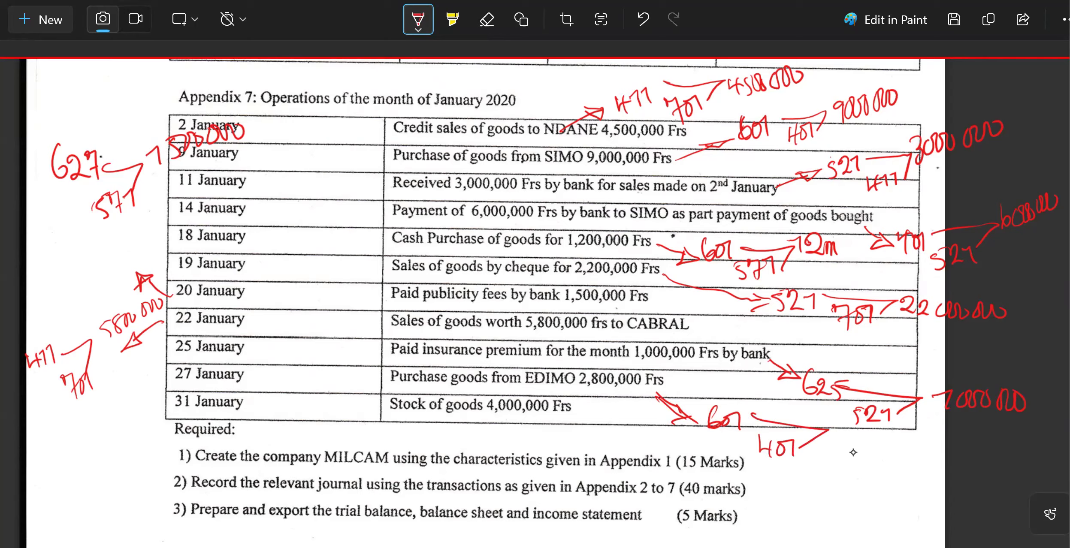
{"action": "left_click_drag", "start_coordinate": [832, 443], "coordinate": [853, 458]}
{"action": "mouse_move", "coordinate": [864, 446]}
{"action": "left_mouse_down"}
{"action": "mouse_move", "coordinate": [863, 459]}
{"action": "mouse_move", "coordinate": [895, 461]}
{"action": "mouse_move", "coordinate": [908, 446]}
{"action": "left_mouse_up"}
{"action": "left_click_drag", "start_coordinate": [907, 443], "coordinate": [920, 446]}
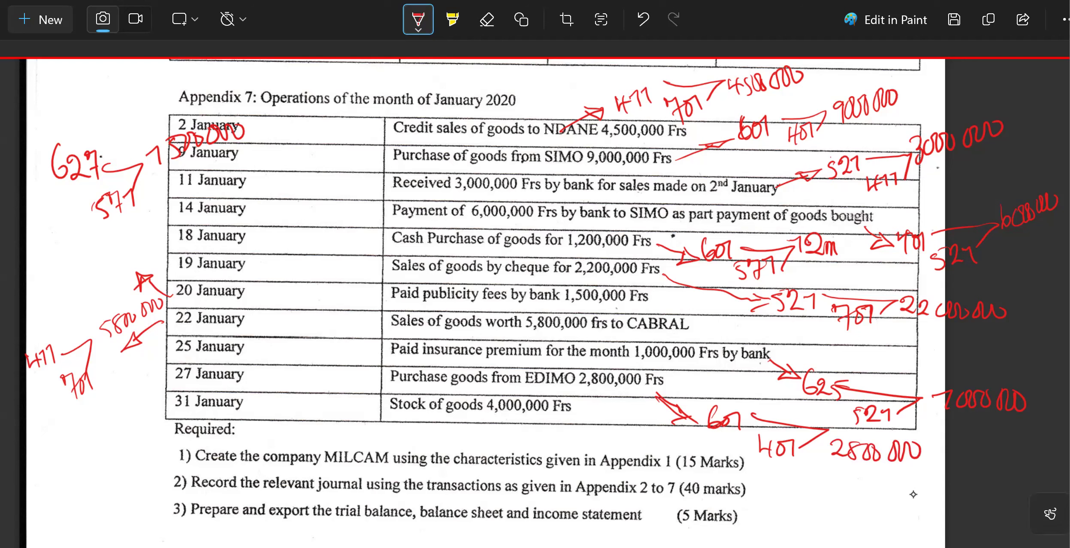
Annotate the 31 January stock of goods in red pen with accounts 311 and 603 and the amount 4000000.
{"action": "left_click_drag", "start_coordinate": [387, 400], "coordinate": [342, 424]}
{"action": "mouse_move", "coordinate": [258, 405]}
{"action": "left_mouse_down"}
{"action": "mouse_move", "coordinate": [267, 423]}
{"action": "mouse_move", "coordinate": [289, 410]}
{"action": "mouse_move", "coordinate": [313, 437]}
{"action": "mouse_move", "coordinate": [339, 431]}
{"action": "mouse_move", "coordinate": [335, 421]}
{"action": "left_mouse_up"}
{"action": "mouse_move", "coordinate": [346, 371]}
{"action": "left_mouse_down"}
{"action": "mouse_move", "coordinate": [359, 388]}
{"action": "mouse_move", "coordinate": [399, 354]}
{"action": "left_mouse_up"}
{"action": "left_click_drag", "start_coordinate": [413, 351], "coordinate": [420, 360]}
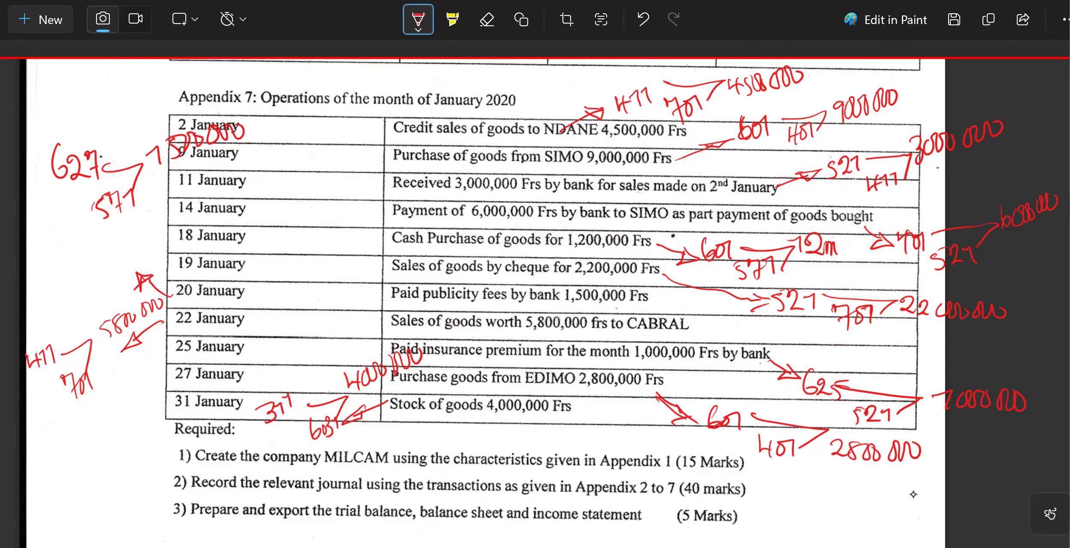
Change the pen colour to blue, then tick the 2 January amount and circle its accounts 411 and 701.
{"action": "left_click", "coordinate": [418, 20]}
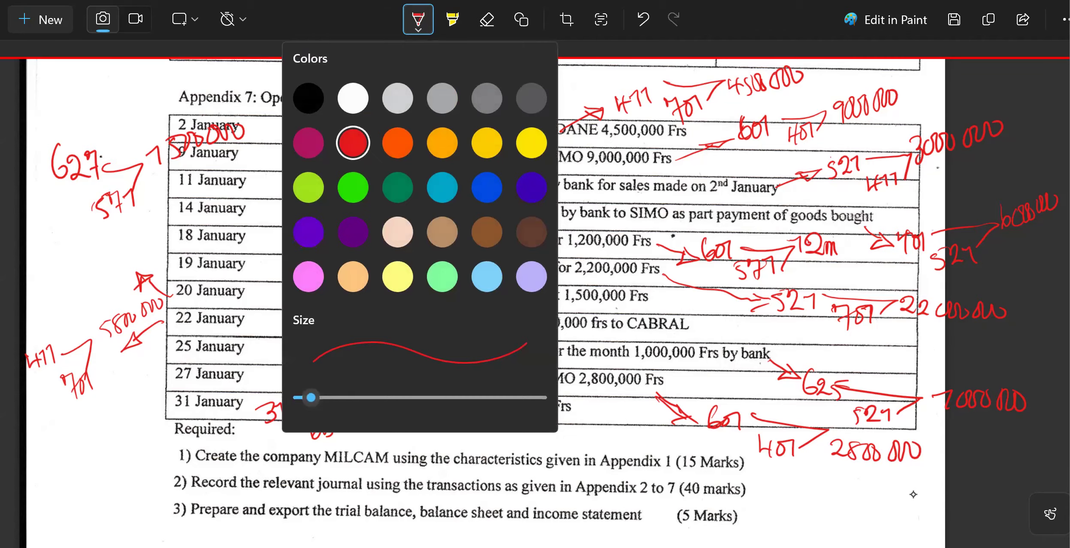
{"action": "left_click", "coordinate": [487, 188]}
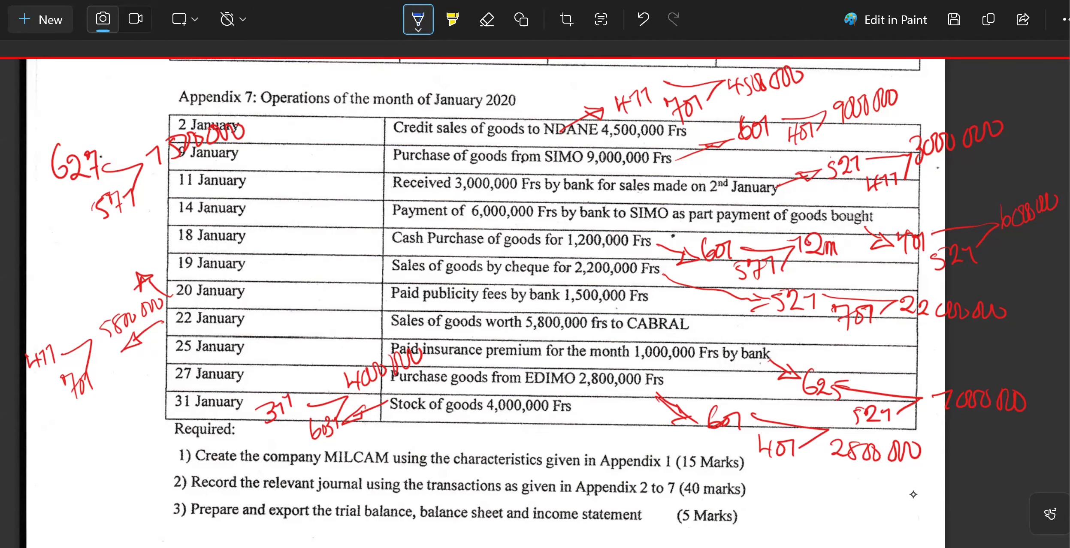
{"action": "left_click_drag", "start_coordinate": [800, 82], "coordinate": [880, 41]}
{"action": "left_click_drag", "start_coordinate": [651, 69], "coordinate": [669, 76]}
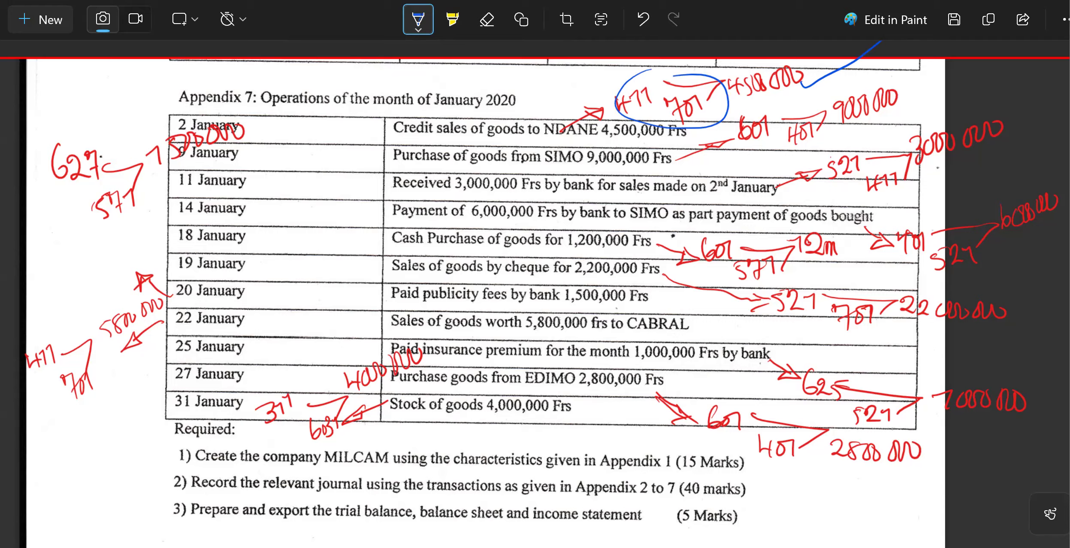
Switch to Sage 100 Accounting and open the sales journal (SAL) for the period Jan20.
{"action": "key", "text": "alt+Tab"}
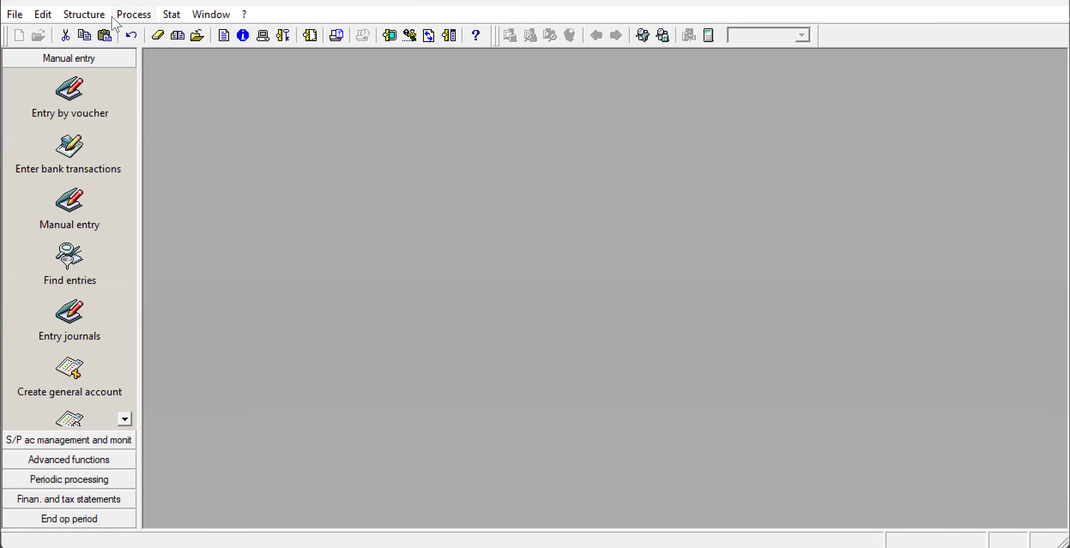
{"action": "left_click", "coordinate": [135, 15]}
{"action": "left_click", "coordinate": [155, 73]}
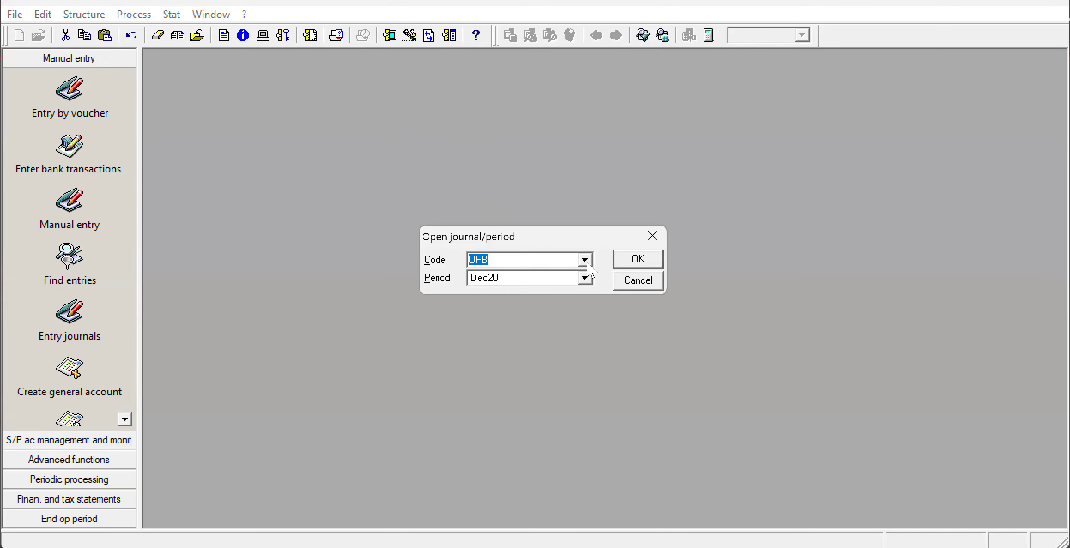
{"action": "left_click", "coordinate": [585, 261]}
{"action": "left_click", "coordinate": [587, 261]}
{"action": "key", "text": "BackSpace"}
{"action": "left_click", "coordinate": [584, 259]}
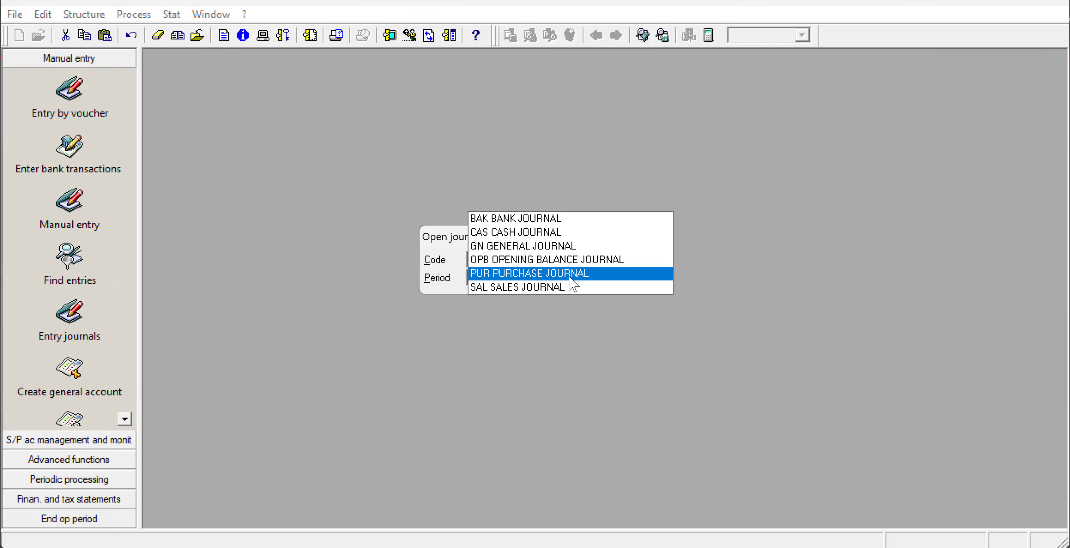
{"action": "left_click", "coordinate": [564, 287]}
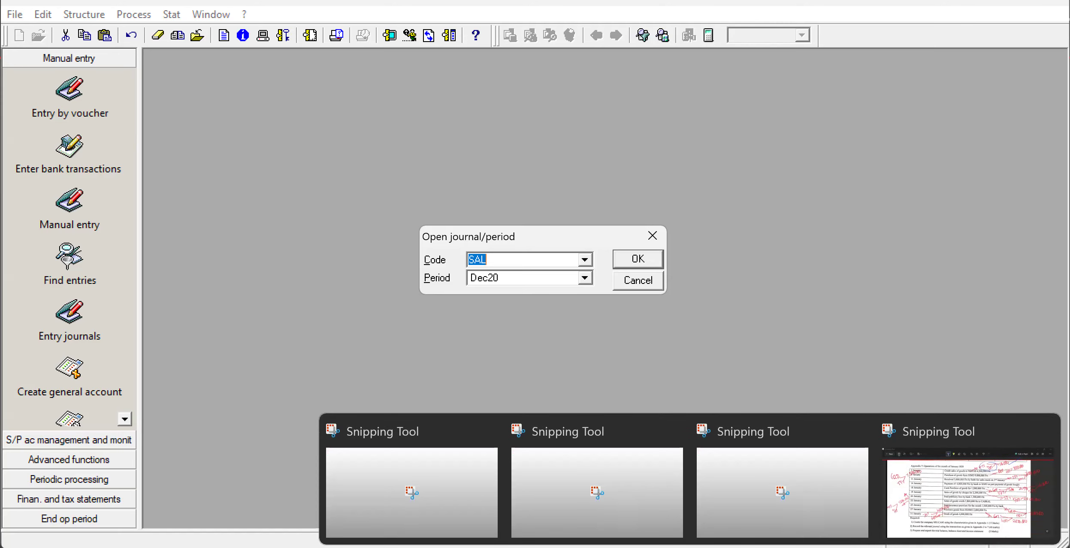
{"action": "left_click", "coordinate": [652, 547]}
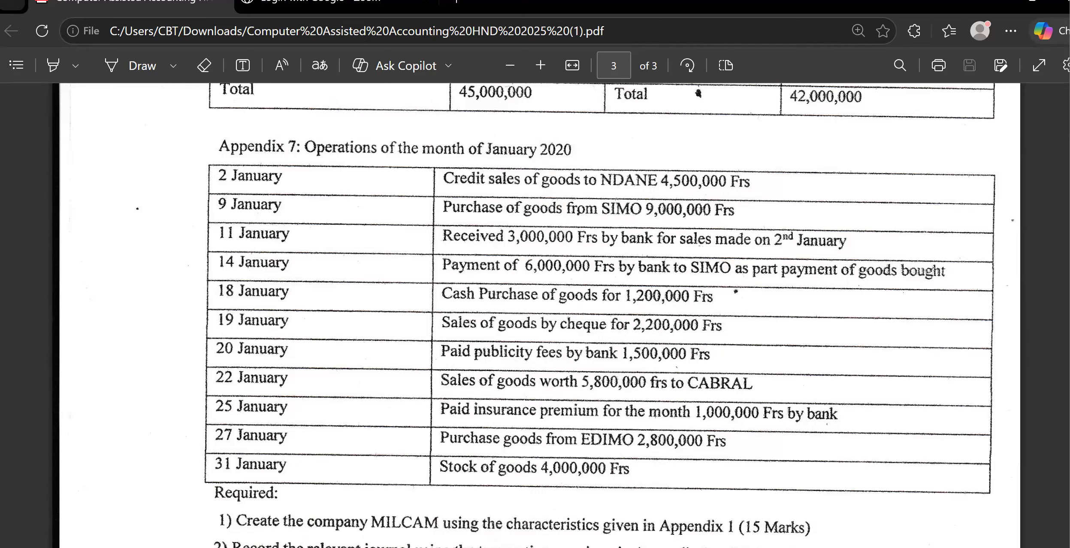
{"action": "key", "text": "alt+Tab"}
{"action": "left_click", "coordinate": [586, 279]}
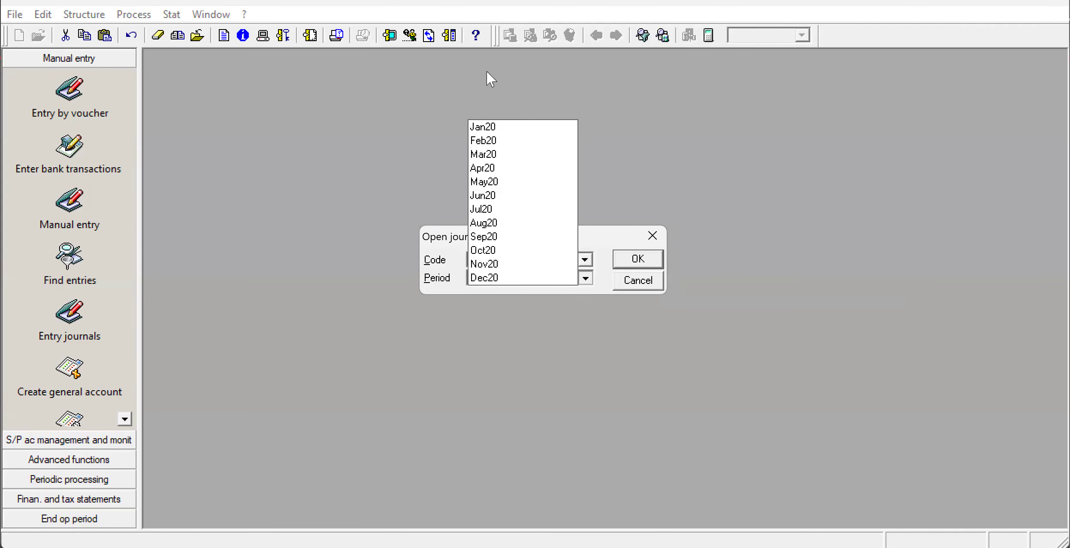
{"action": "left_click", "coordinate": [491, 125]}
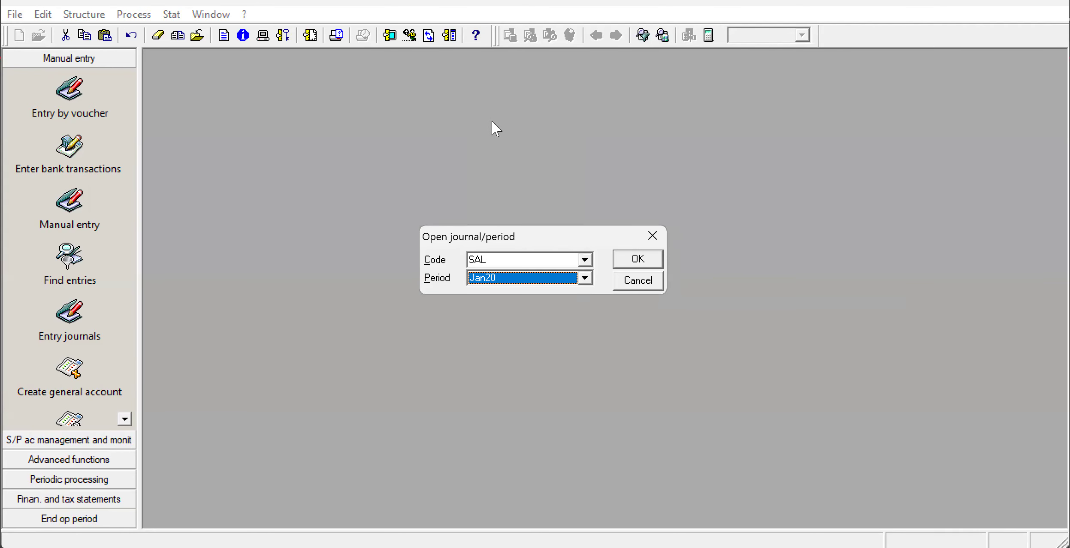
{"action": "left_click", "coordinate": [639, 265]}
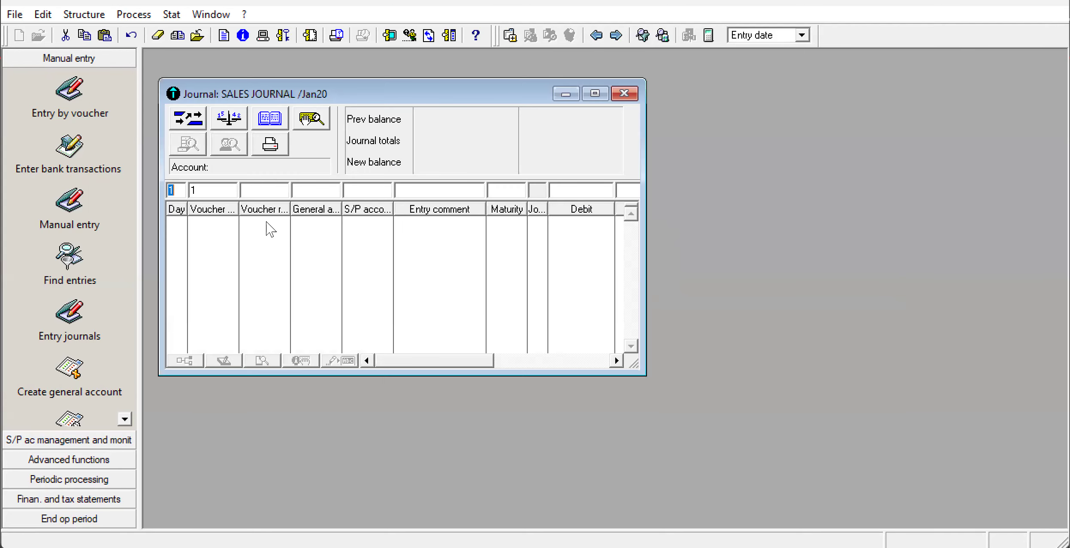
Set the first sales journal line to day 2 with general account 411 and maximize the journal window.
{"action": "left_click", "coordinate": [270, 193]}
{"action": "type", "text": "411"}
{"action": "left_click", "coordinate": [175, 196]}
{"action": "type", "text": "2"}
{"action": "left_click", "coordinate": [267, 189]}
{"action": "key", "text": "Delete"}
{"action": "left_click", "coordinate": [296, 192]}
{"action": "type", "text": "411"}
{"action": "left_click", "coordinate": [594, 93]}
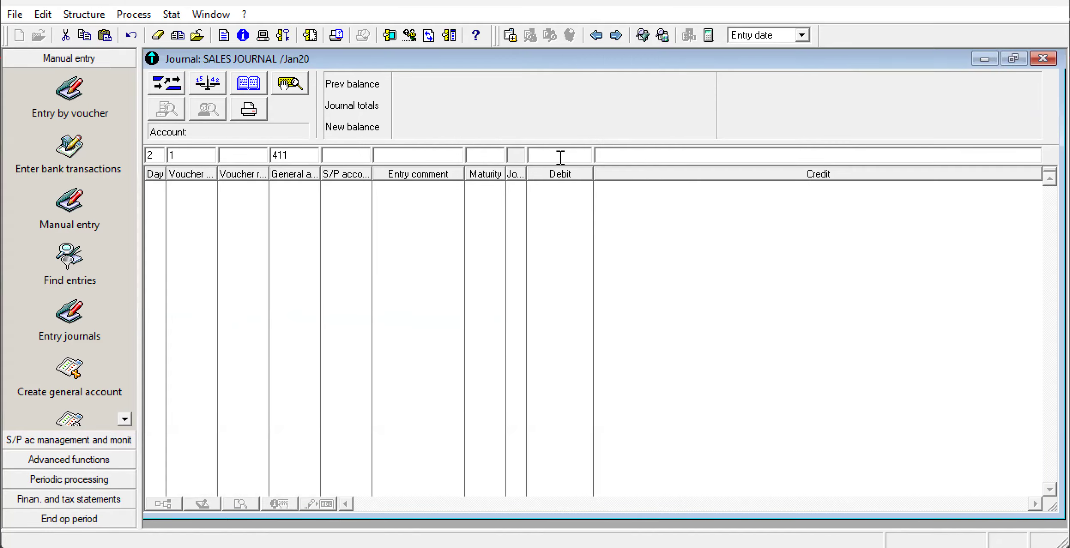
Debit the customer line with 4,500,000 under S/P account 411100 and record it in the sales journal.
{"action": "type", "text": "46"}
{"action": "key", "text": "BackSpace"}
{"action": "type", "text": "5"}
{"action": "type", "text": "00,"}
{"action": "type", "text": "00000"}
{"action": "key", "text": "Return"}
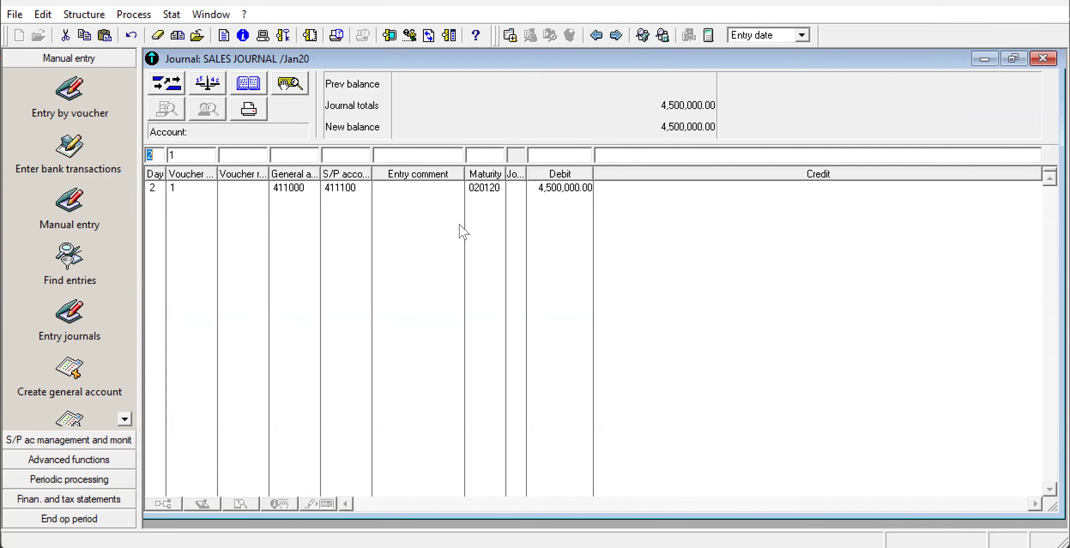
Record the balancing sales journal line for day 2 with general account 701 and a credit of 4,500,000.
{"action": "left_click", "coordinate": [347, 155]}
{"action": "type", "text": "701"}
{"action": "left_click_drag", "start_coordinate": [341, 157], "coordinate": [299, 155]}
{"action": "key", "text": "BackSpace"}
{"action": "type", "text": "701"}
{"action": "left_click", "coordinate": [674, 151]}
{"action": "type", "text": "4,5"}
{"action": "type", "text": "00,000"}
{"action": "key", "text": "Return"}
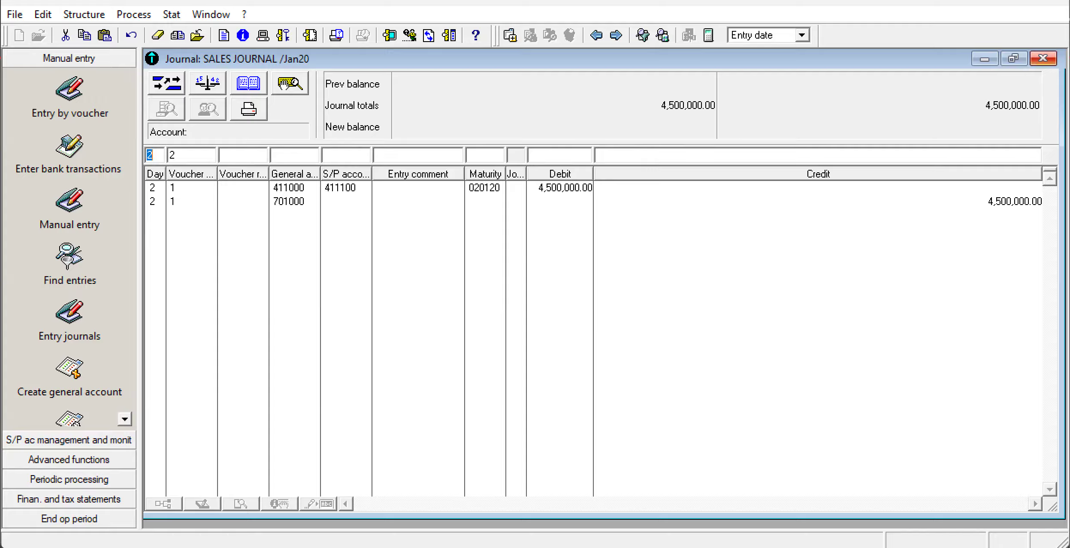
Close the sales journal, switch to the annotated Snipping Tool capture, and circle and tick the 601/401 entry for 9 January.
{"action": "left_click", "coordinate": [1042, 59]}
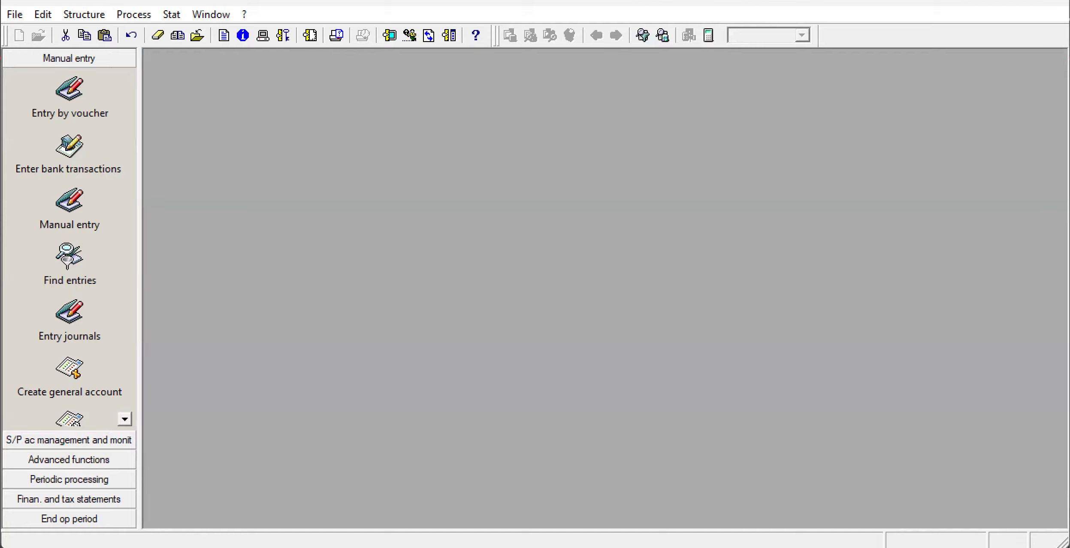
{"action": "key", "text": "alt+Tab"}
{"action": "mouse_move", "coordinate": [690, 547]}
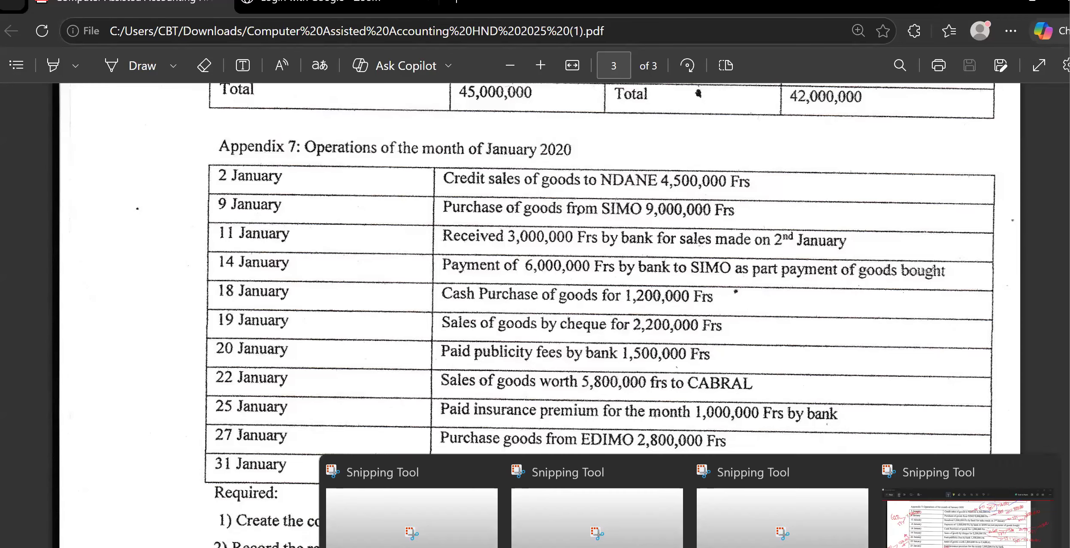
{"action": "left_click", "coordinate": [961, 493]}
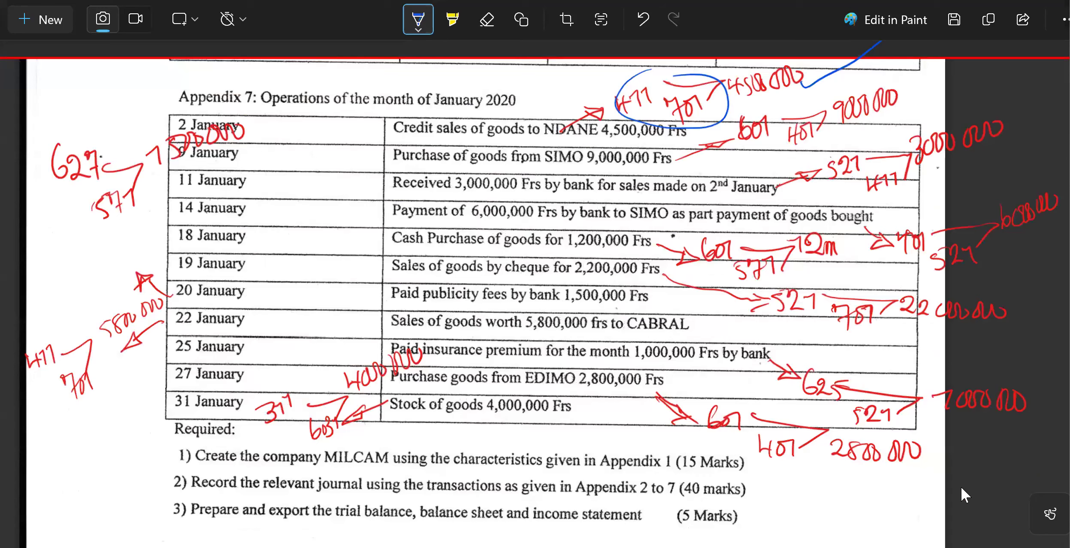
{"action": "mouse_move", "coordinate": [734, 150]}
{"action": "left_mouse_down"}
{"action": "mouse_move", "coordinate": [829, 136]}
{"action": "mouse_move", "coordinate": [802, 103]}
{"action": "mouse_move", "coordinate": [749, 129]}
{"action": "left_mouse_up"}
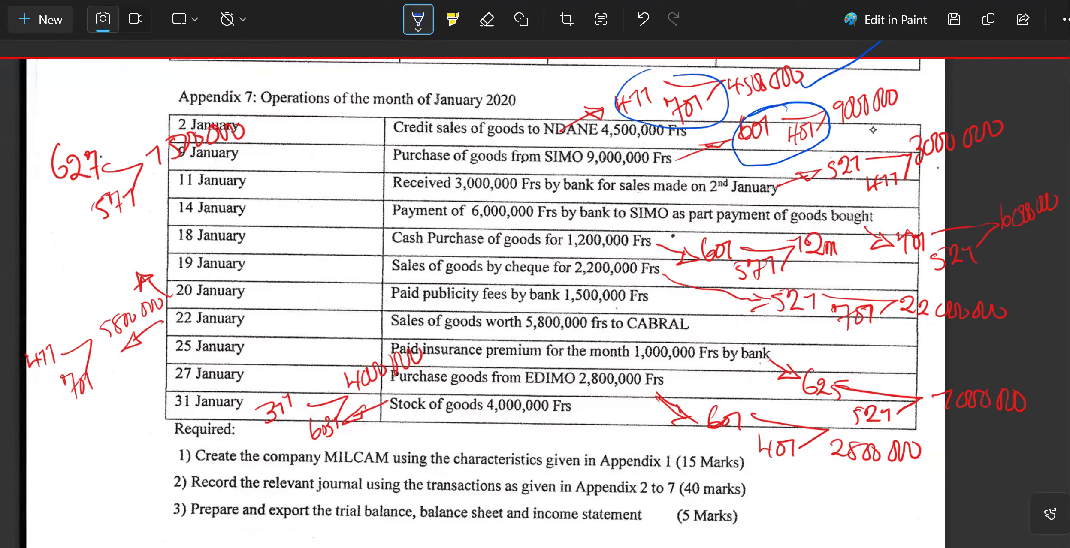
{"action": "left_click_drag", "start_coordinate": [910, 99], "coordinate": [967, 74]}
Switch to Sage 100 Accounting and open the purchase journal (PUR) for the period Jan20.
{"action": "left_click", "coordinate": [728, 542]}
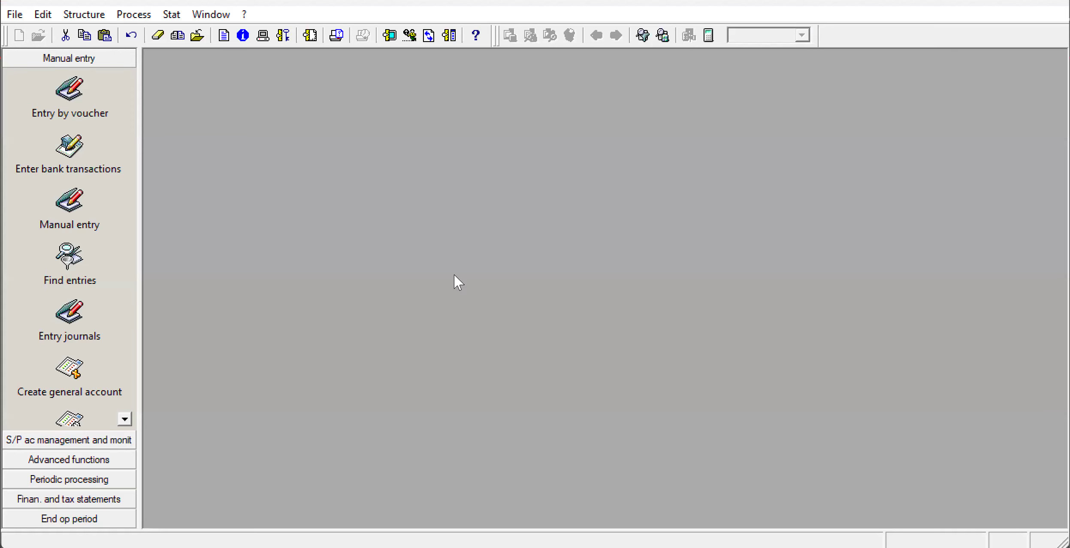
{"action": "left_click", "coordinate": [125, 17]}
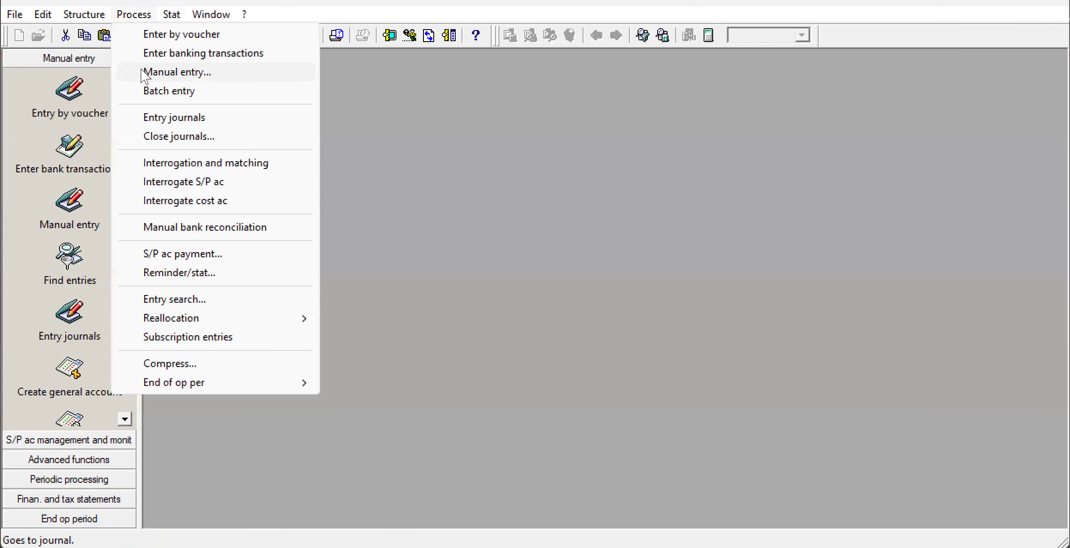
{"action": "key", "text": "Return"}
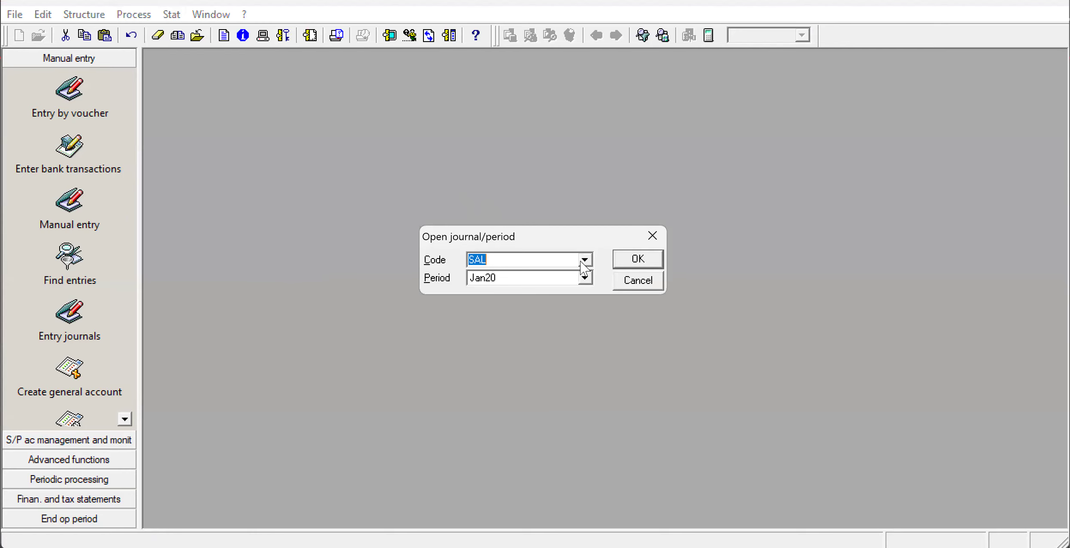
{"action": "key", "text": "BackSpace"}
{"action": "left_click", "coordinate": [585, 259]}
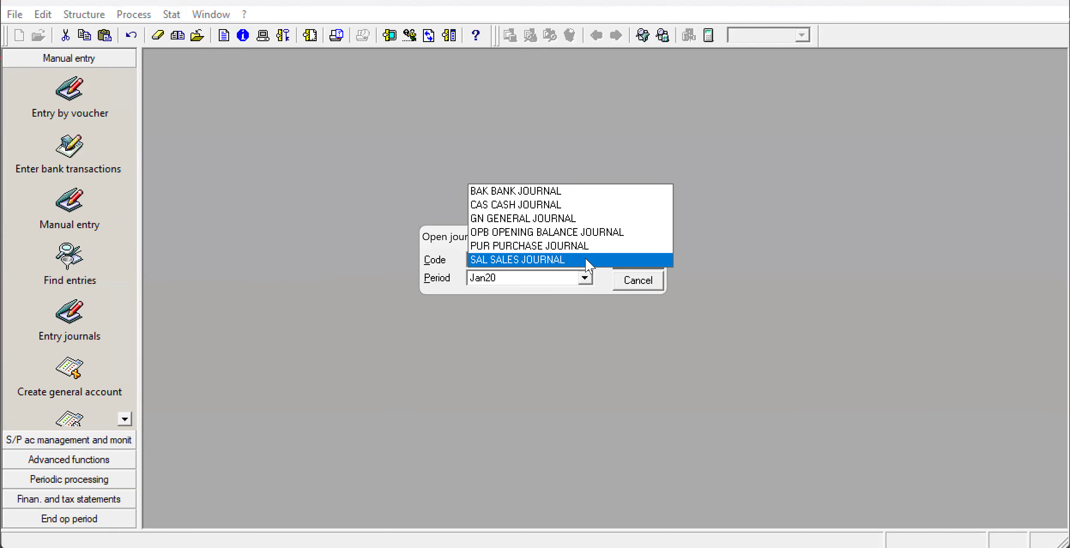
{"action": "left_click", "coordinate": [556, 247]}
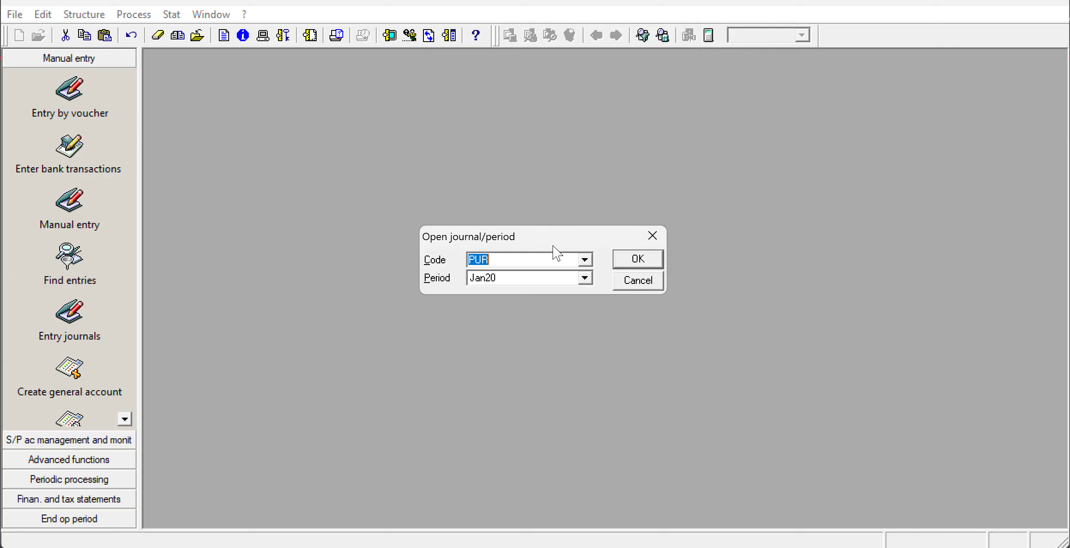
{"action": "left_click", "coordinate": [634, 261]}
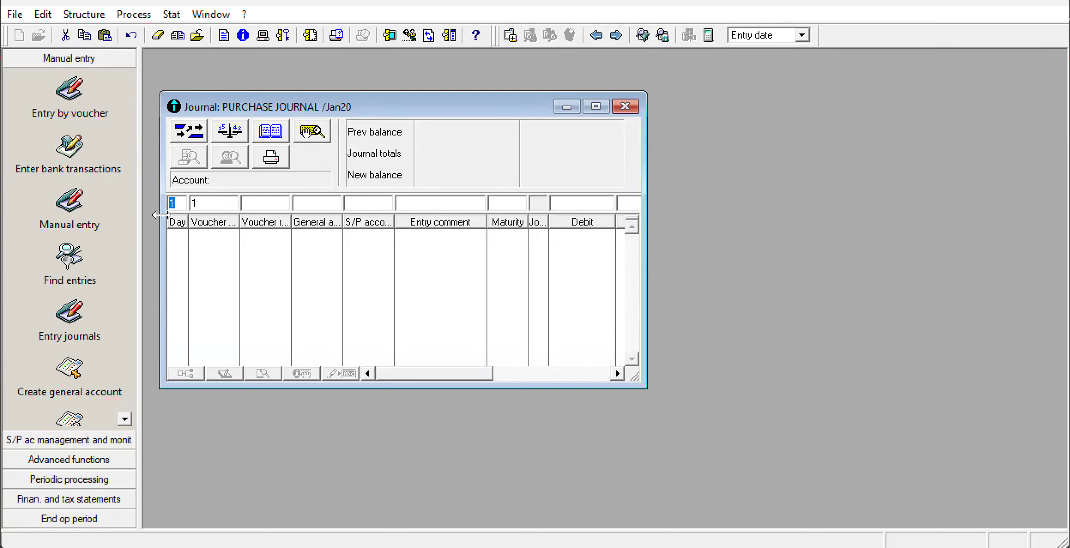
Record a purchase journal line for day 9 crediting supplier account 401000 with 9,000,000 under S/P account 401100, with the journal window maximized.
{"action": "type", "text": "9"}
{"action": "type", "text": "401"}
{"action": "left_click", "coordinate": [596, 106]}
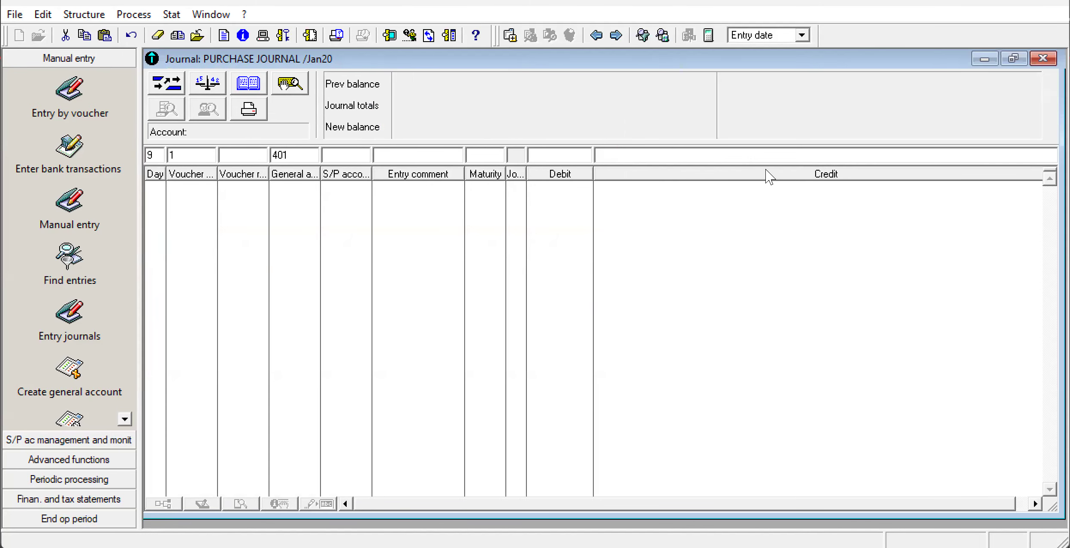
{"action": "left_click", "coordinate": [699, 157]}
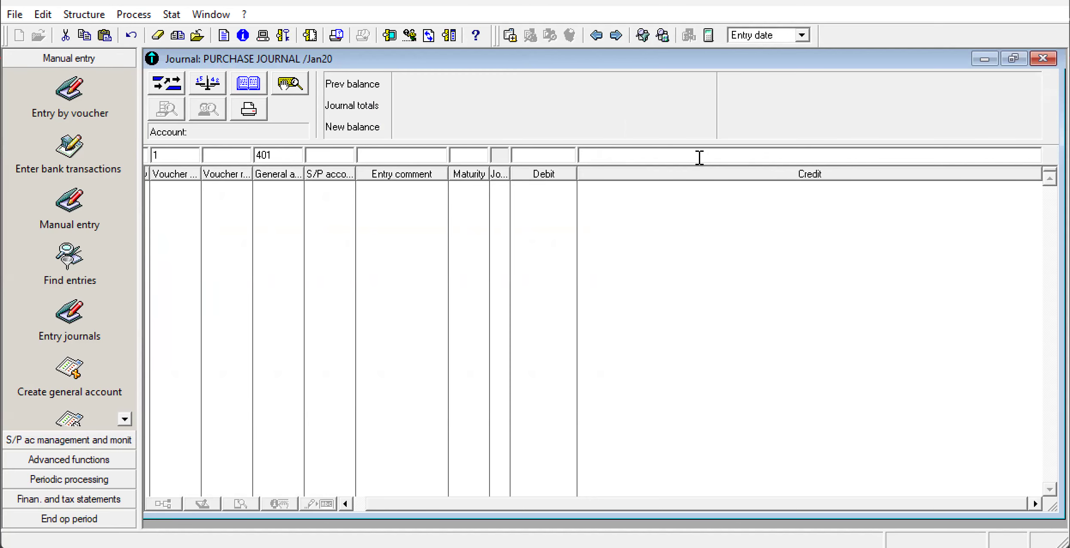
{"action": "type", "text": "9000000"}
{"action": "key", "text": "Return"}
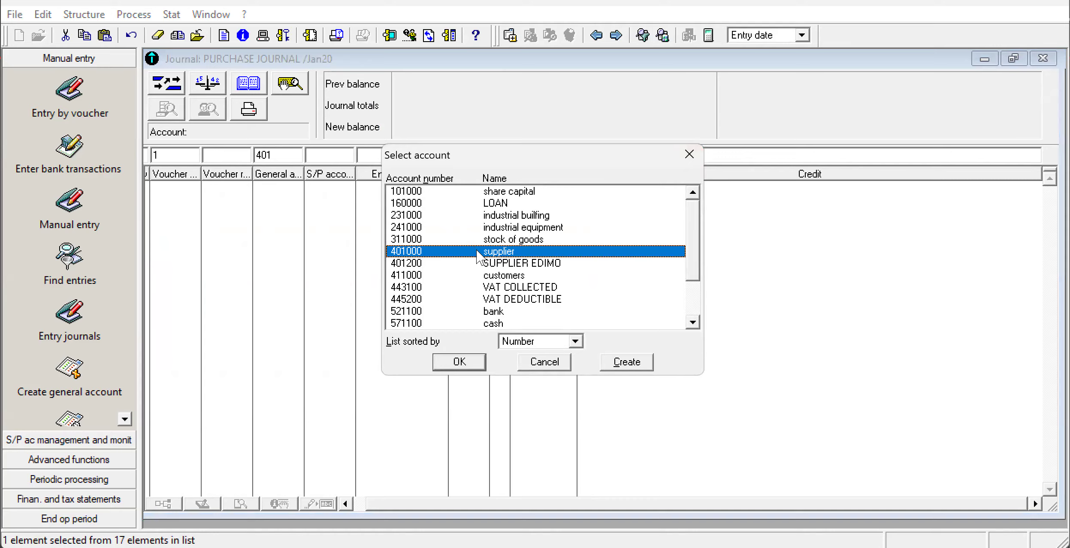
{"action": "left_click", "coordinate": [459, 363]}
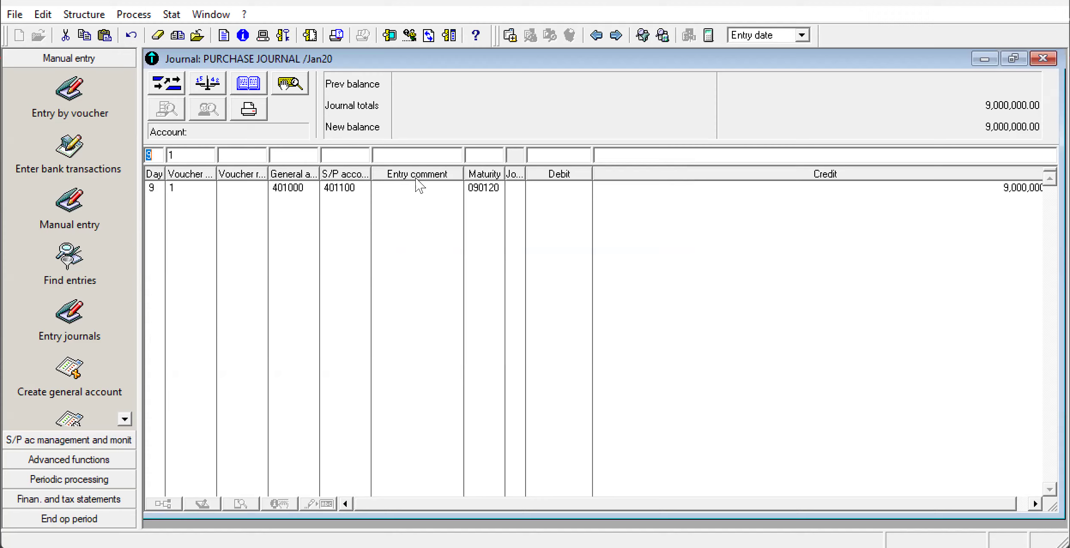
Record the balancing line for day 9 with general account 601 and a debit of 9,000,000, and close the purchase journal.
{"action": "left_click", "coordinate": [297, 154]}
{"action": "type", "text": "6019000000"}
{"action": "key", "text": "Return"}
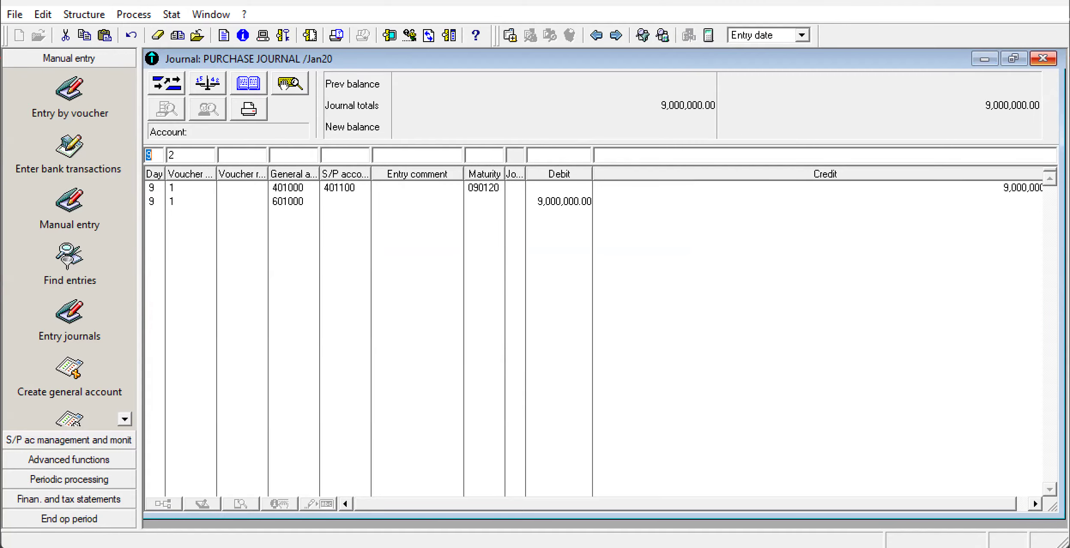
{"action": "left_click", "coordinate": [1042, 59]}
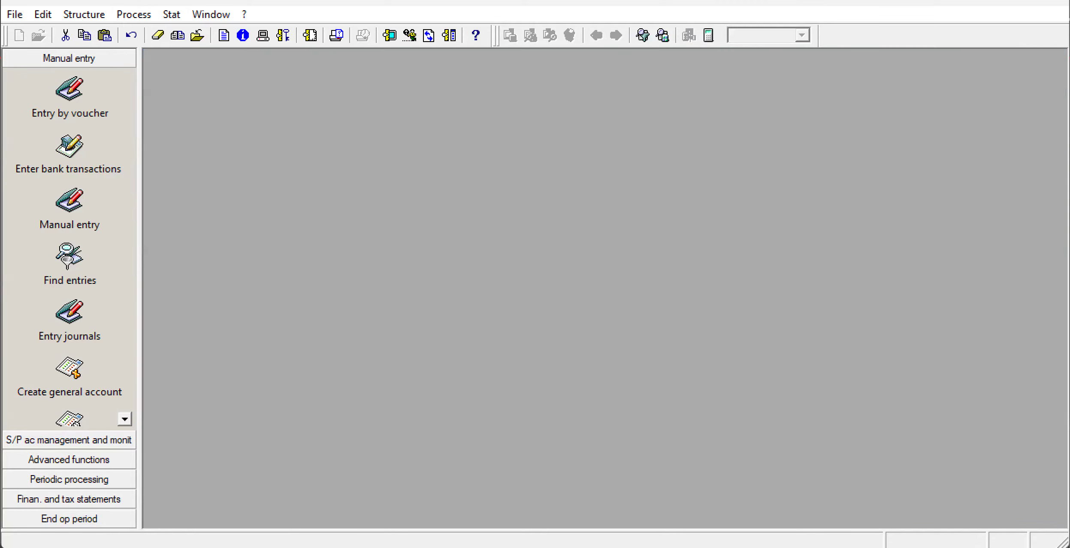
Circle the 521/411 entry for 11 January in the annotated Snipping Tool capture and return to Sage 100 Accounting.
{"action": "left_click", "coordinate": [906, 497]}
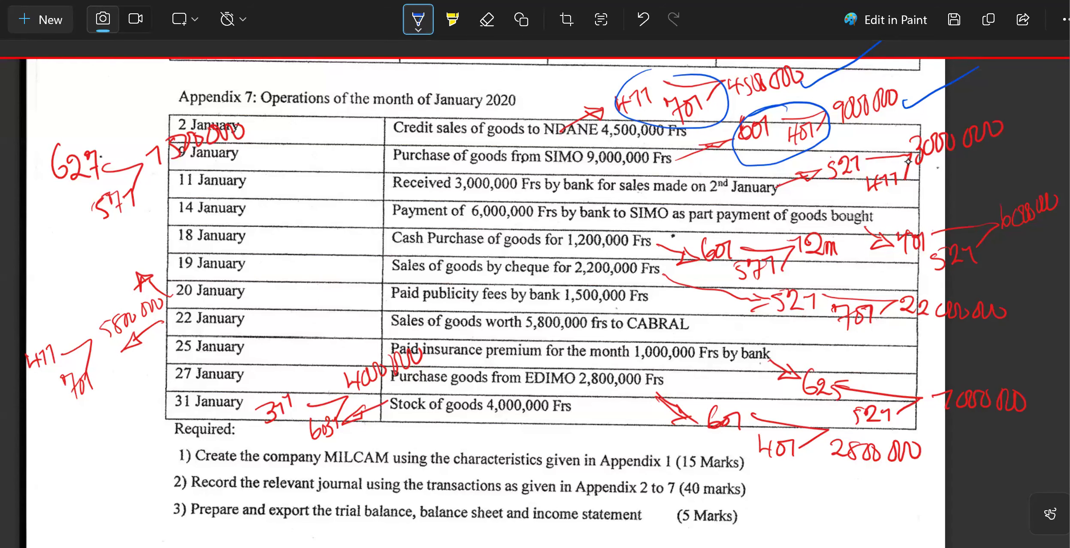
{"action": "mouse_move", "coordinate": [873, 142]}
{"action": "left_mouse_down"}
{"action": "mouse_move", "coordinate": [875, 207]}
{"action": "mouse_move", "coordinate": [909, 148]}
{"action": "mouse_move", "coordinate": [819, 190]}
{"action": "left_mouse_up"}
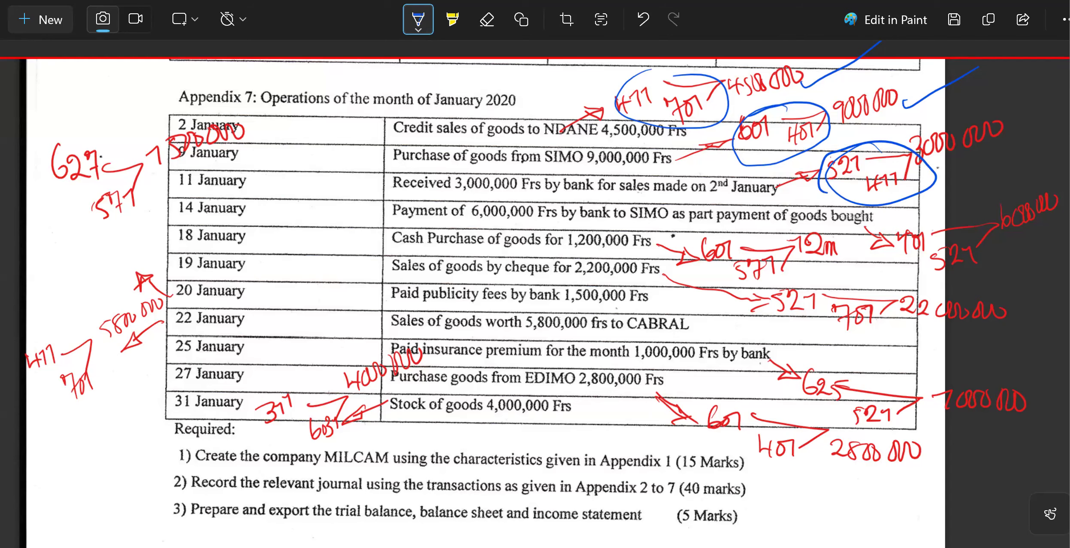
{"action": "left_click", "coordinate": [696, 546]}
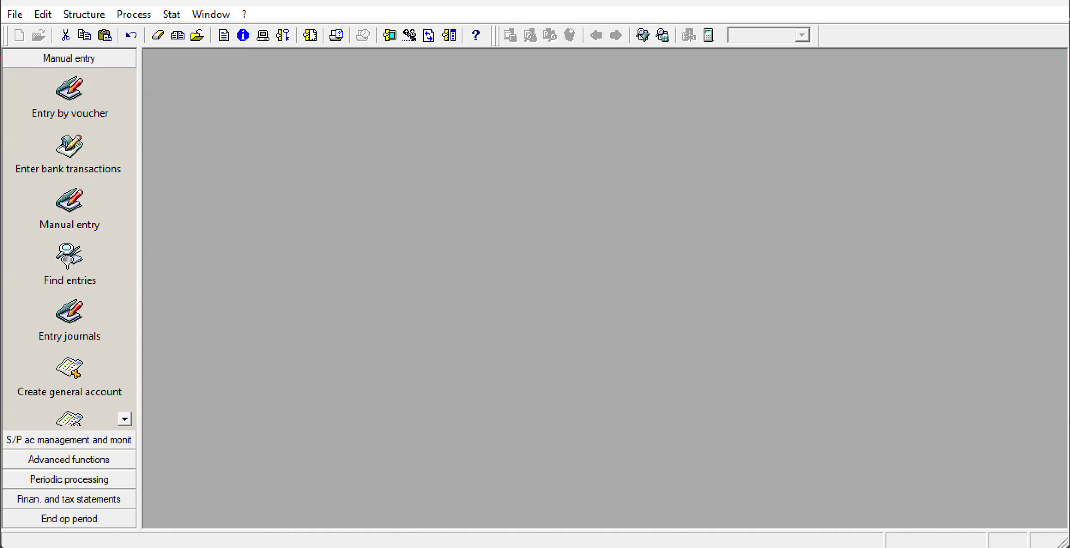
{"action": "left_click", "coordinate": [138, 14]}
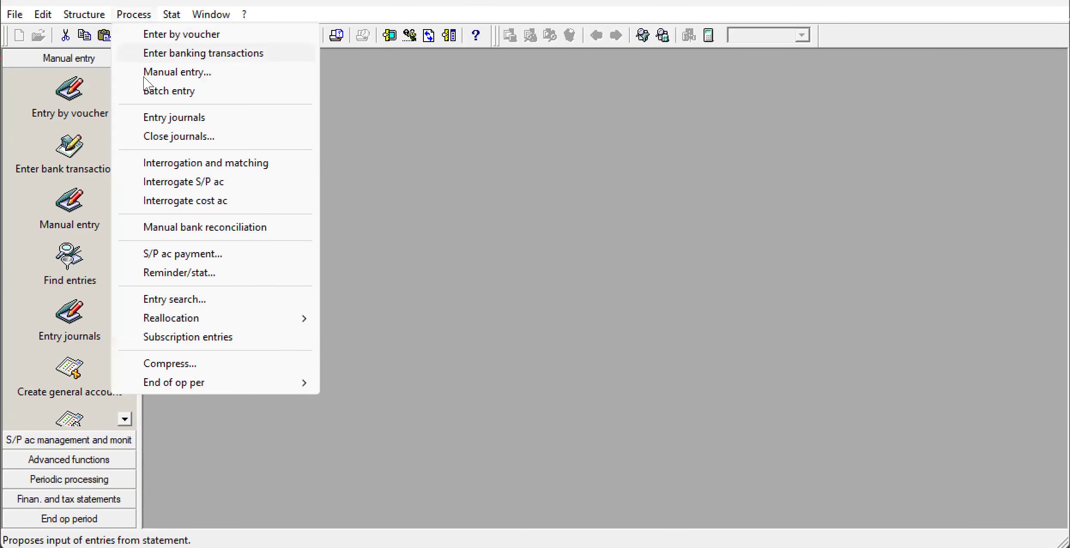
{"action": "left_click", "coordinate": [188, 75]}
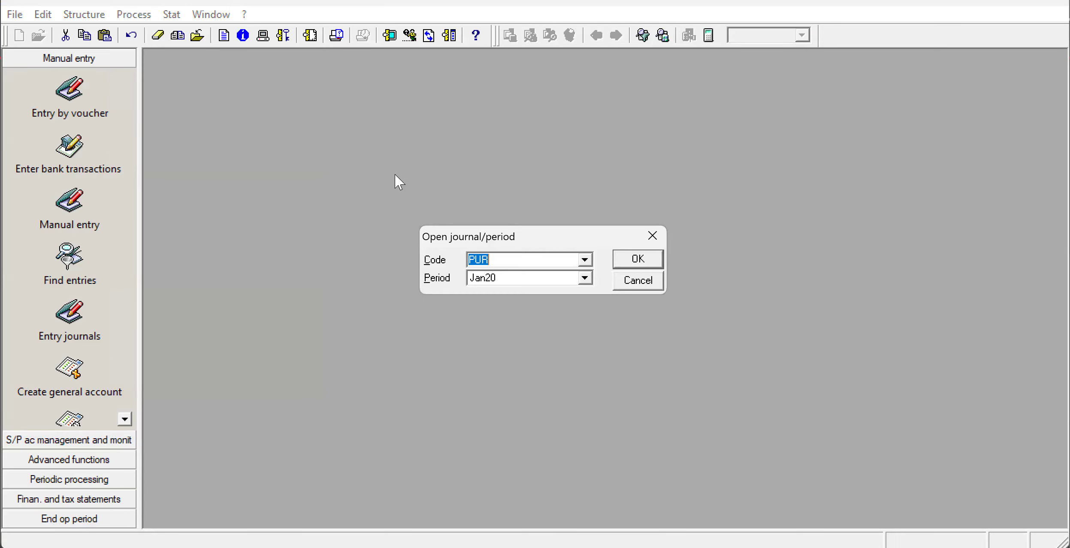
{"action": "key", "text": "BackSpace"}
{"action": "left_click", "coordinate": [583, 260]}
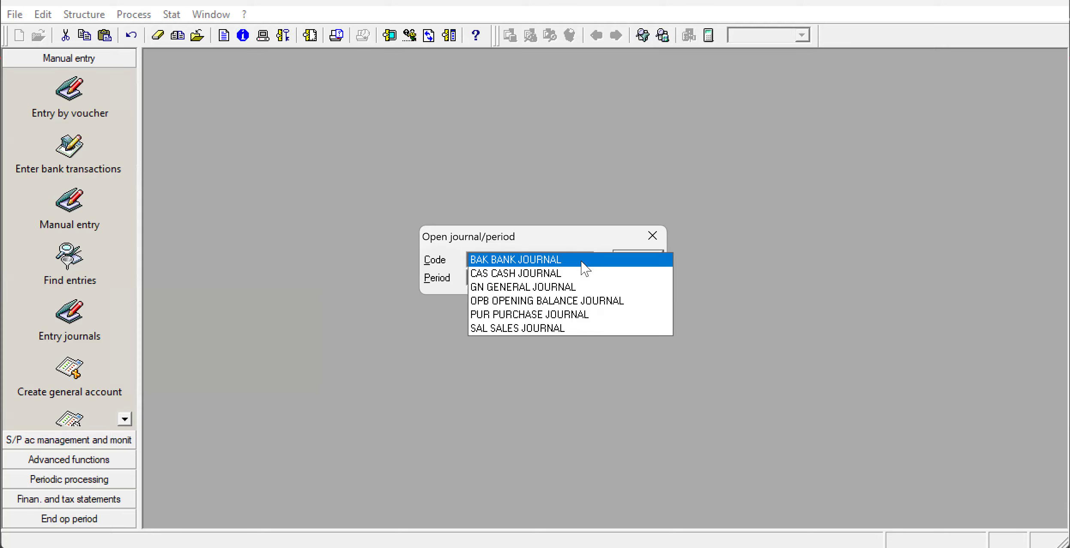
{"action": "left_click", "coordinate": [582, 262]}
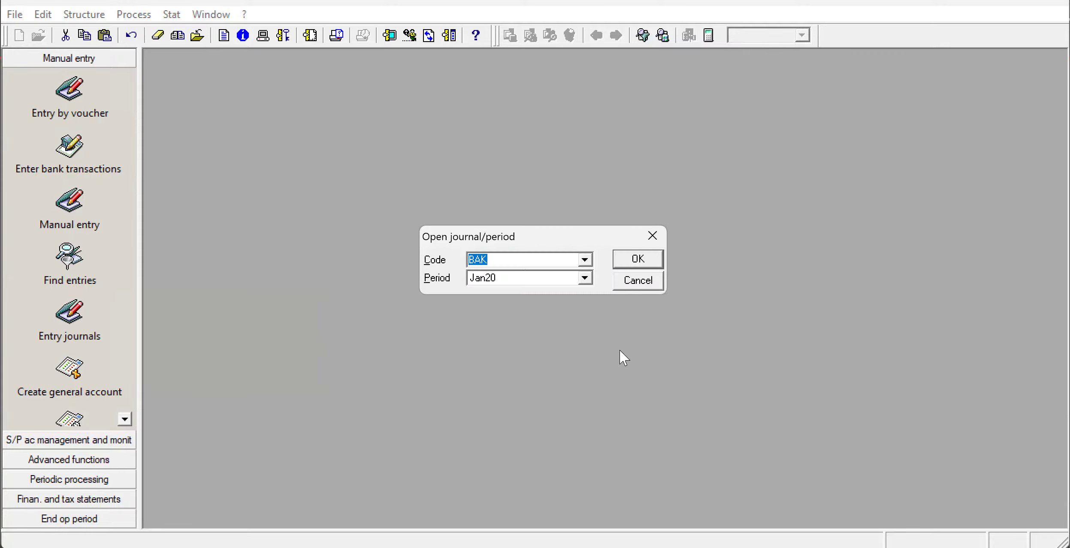
{"action": "left_click", "coordinate": [657, 234]}
Look through the chart of accounts and the maximized list of entry journals, and check the January 2020 operations in the exam paper.
{"action": "left_click", "coordinate": [86, 14]}
{"action": "left_click", "coordinate": [126, 14]}
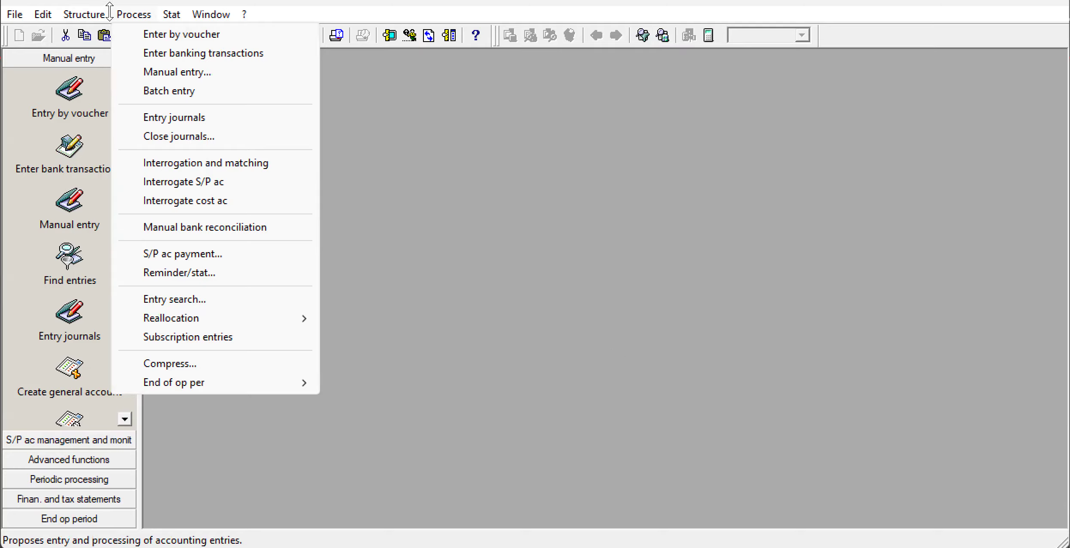
{"action": "mouse_move", "coordinate": [103, 15]}
{"action": "left_click", "coordinate": [107, 34]}
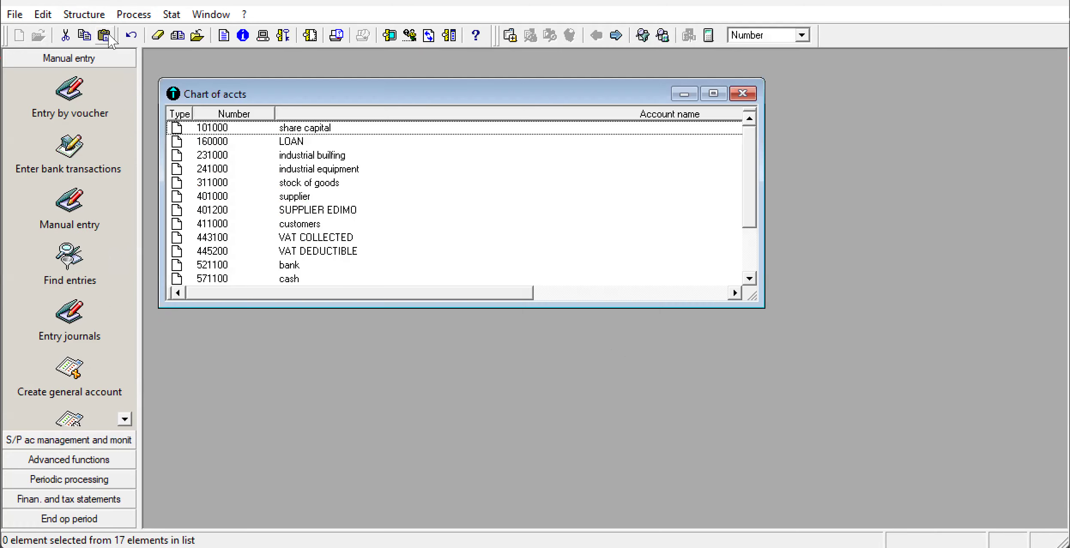
{"action": "left_click", "coordinate": [743, 95]}
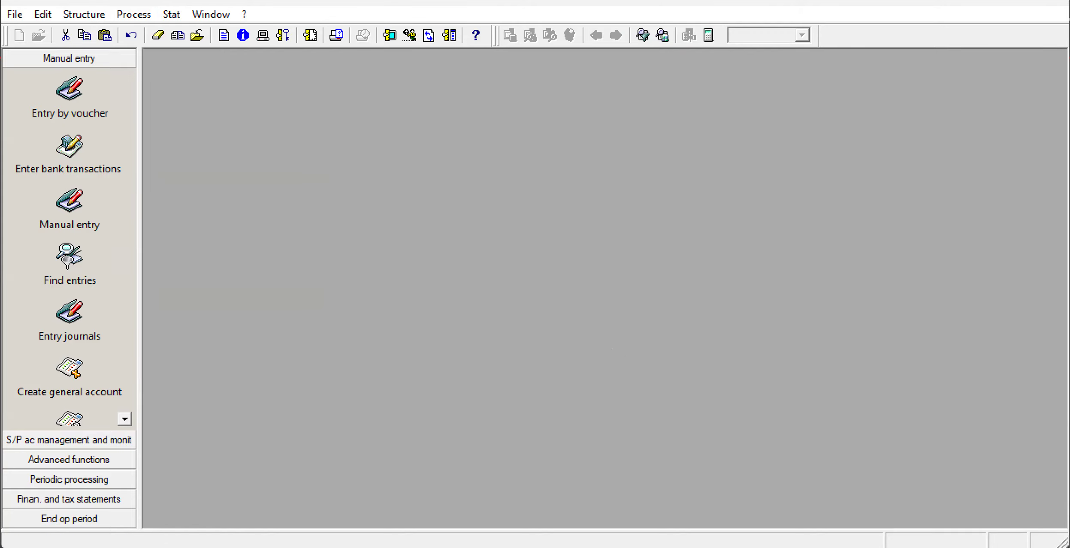
{"action": "left_click", "coordinate": [133, 15]}
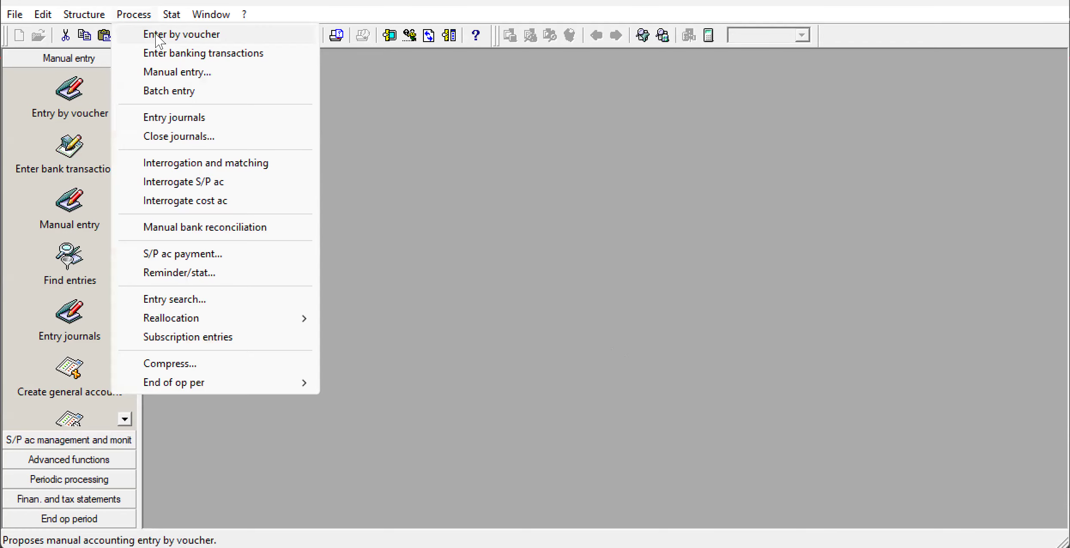
{"action": "left_click", "coordinate": [157, 37]}
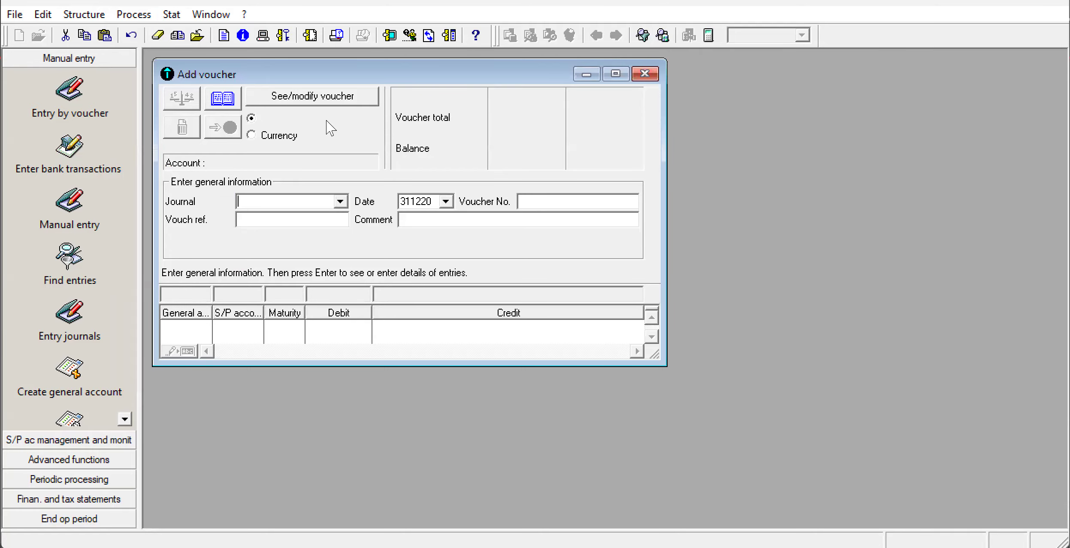
{"action": "left_click", "coordinate": [644, 75]}
{"action": "left_click", "coordinate": [133, 15]}
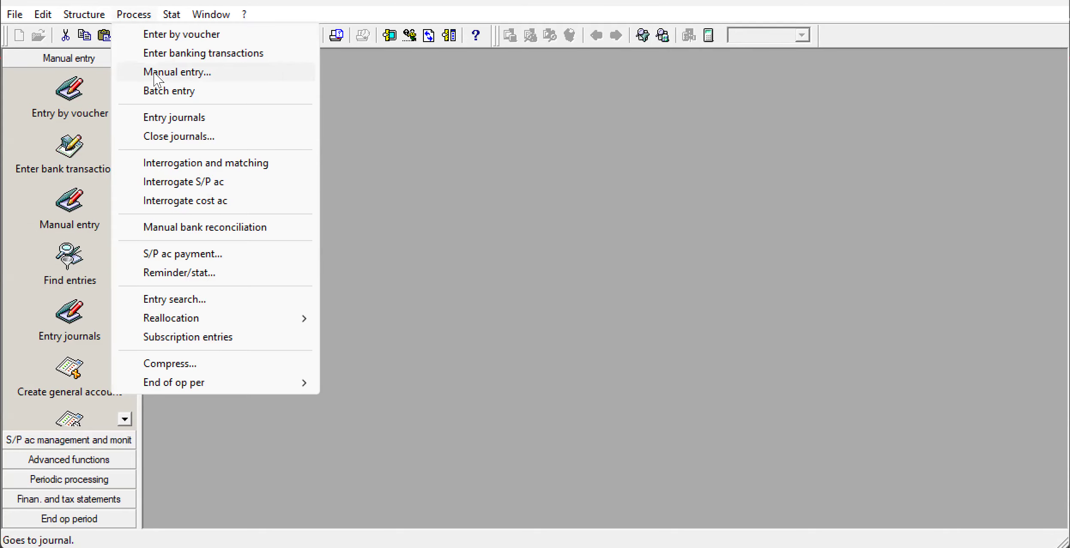
{"action": "left_click", "coordinate": [162, 117]}
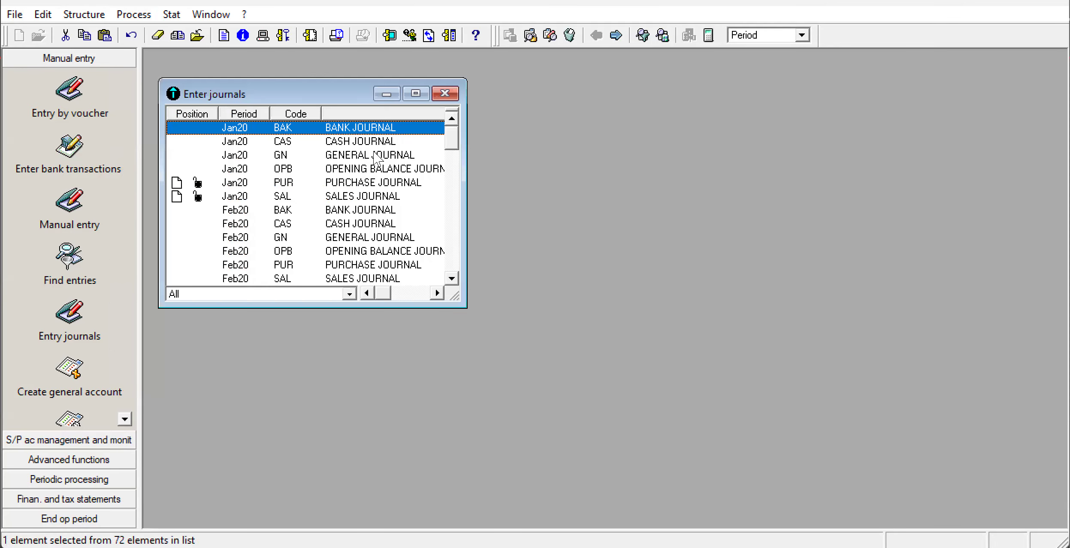
{"action": "left_click", "coordinate": [415, 93]}
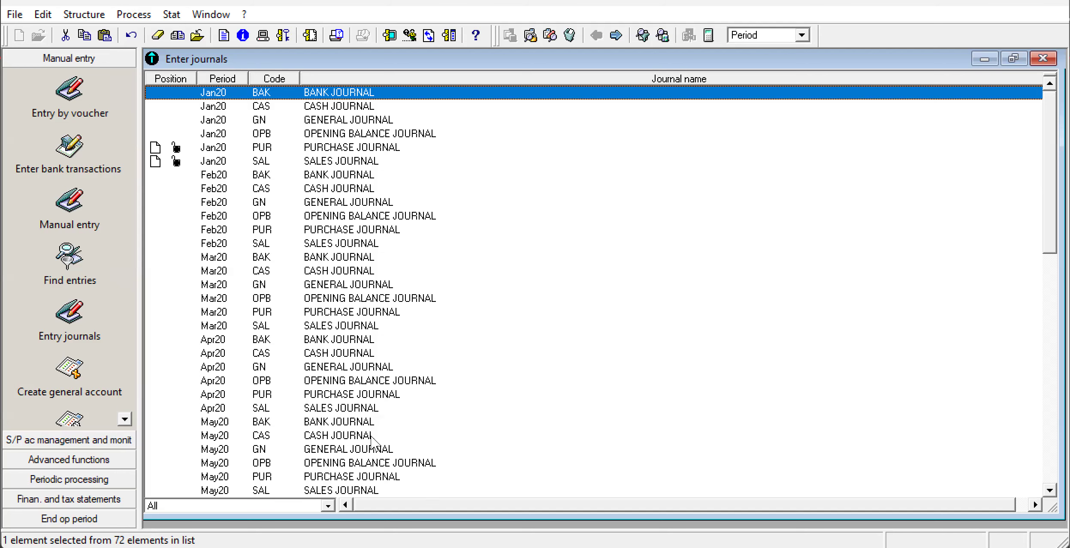
{"action": "key", "text": "alt+Tab"}
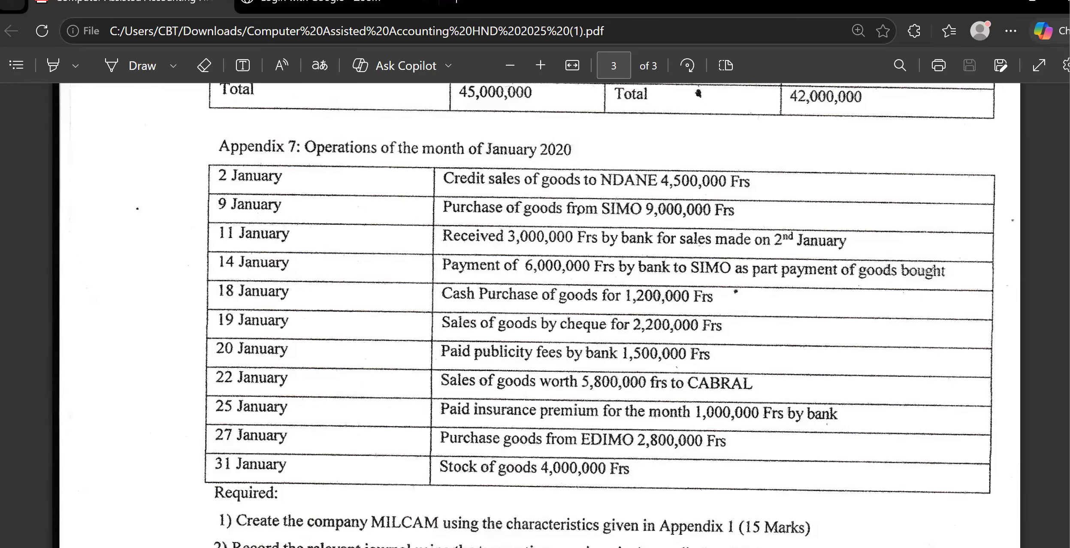
{"action": "key", "text": "alt+Tab"}
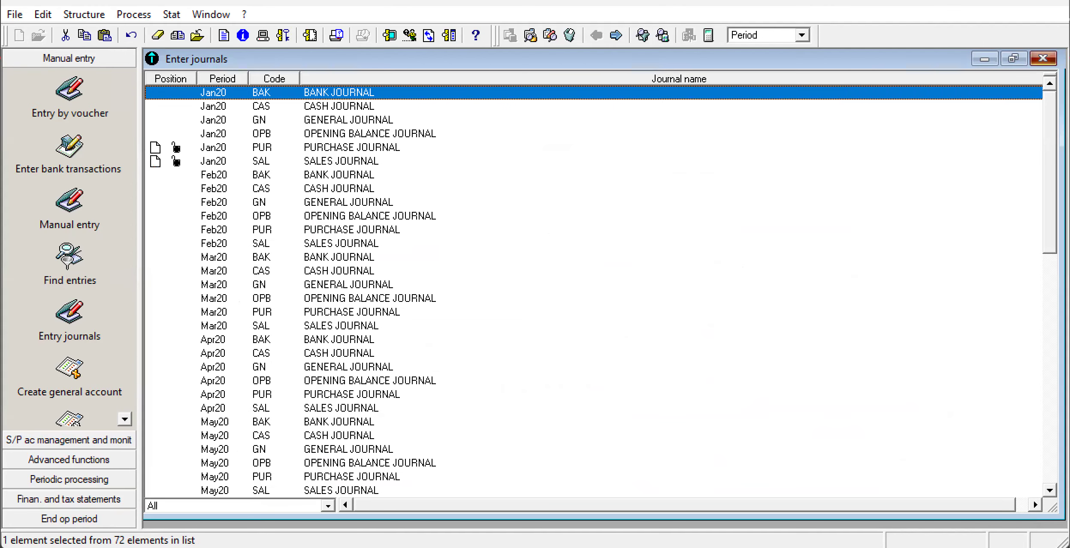
{"action": "left_click", "coordinate": [1042, 58]}
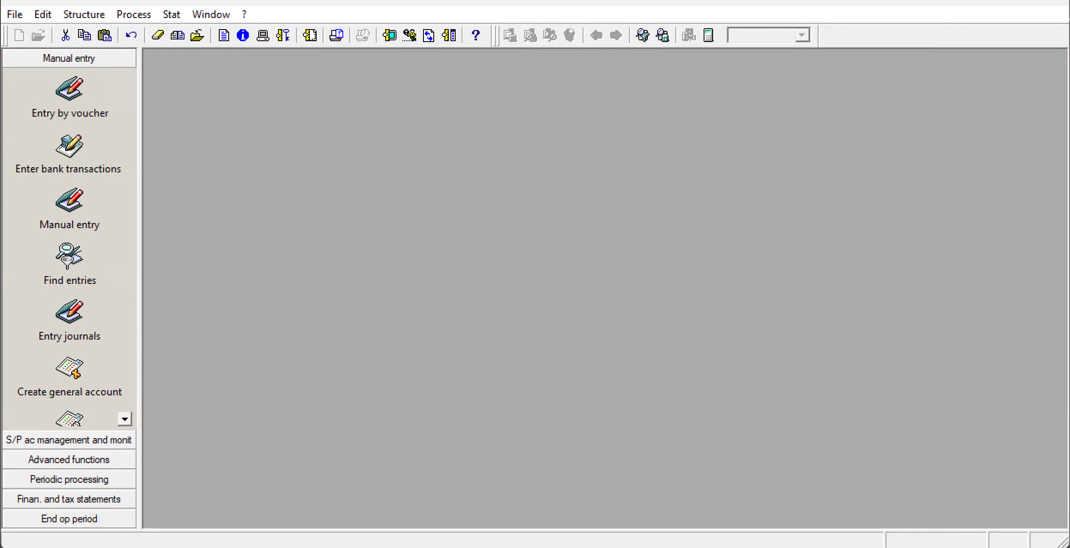
Open the cash journal, code CAS, for the period Jan20 for entry.
{"action": "left_click", "coordinate": [85, 16]}
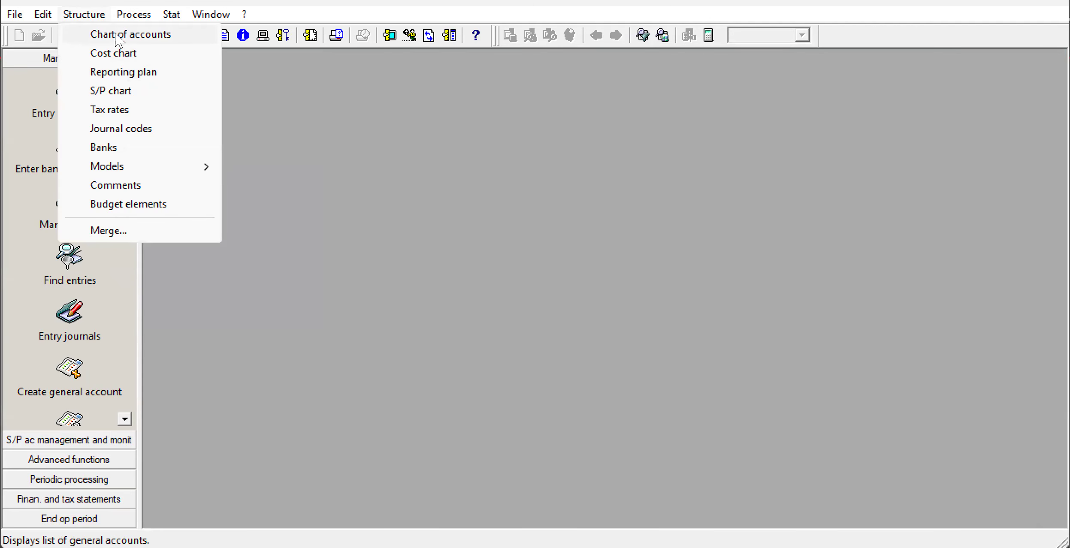
{"action": "mouse_move", "coordinate": [133, 16]}
{"action": "left_click", "coordinate": [149, 72]}
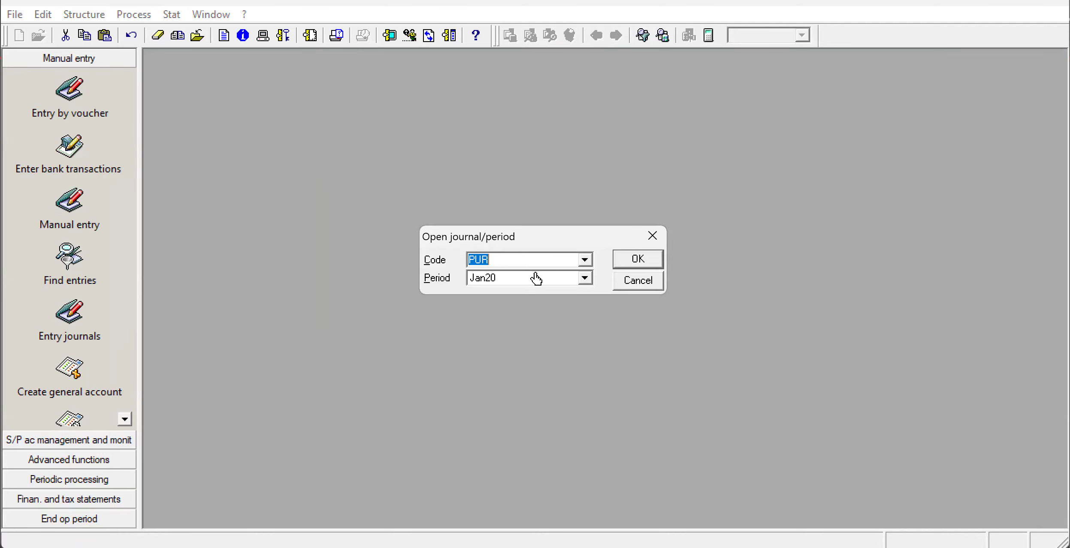
{"action": "key", "text": "BackSpace"}
{"action": "left_click", "coordinate": [584, 259]}
{"action": "left_click", "coordinate": [585, 273]}
{"action": "left_click", "coordinate": [584, 279]}
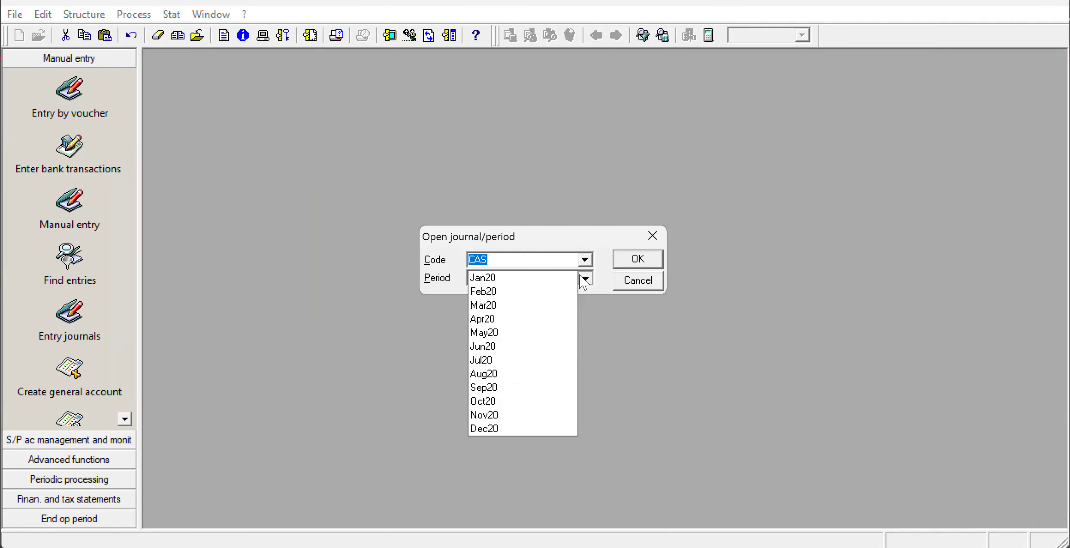
{"action": "left_click", "coordinate": [546, 281]}
{"action": "left_click", "coordinate": [617, 262]}
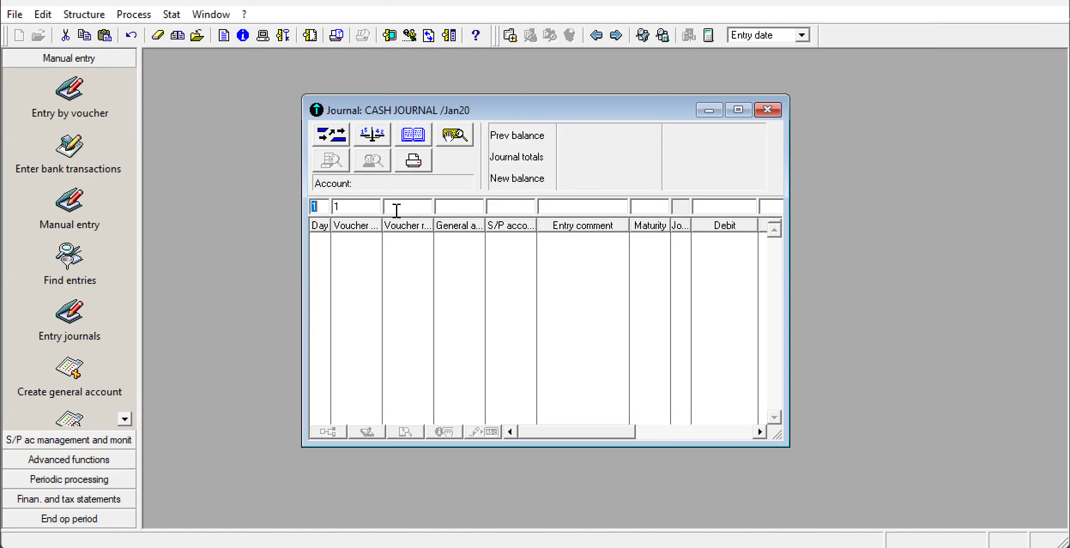
Record a day 1 line in the maximized cash journal debiting general account 521 with 3,000,000.
{"action": "left_click", "coordinate": [456, 209]}
{"action": "type", "text": "521"}
{"action": "left_click", "coordinate": [738, 110]}
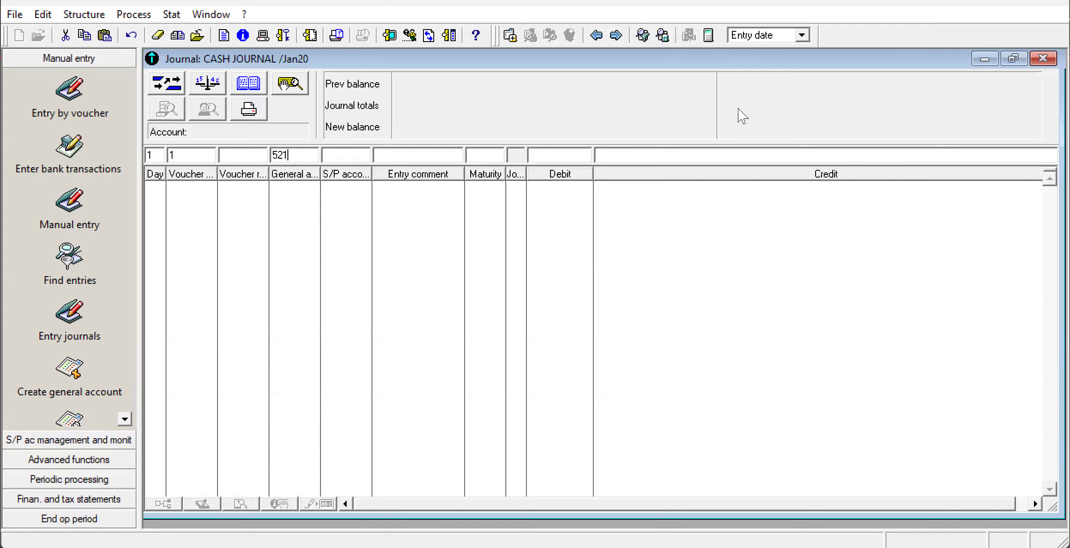
{"action": "left_click", "coordinate": [557, 159]}
{"action": "type", "text": "3,000,000"}
{"action": "key", "text": "Return"}
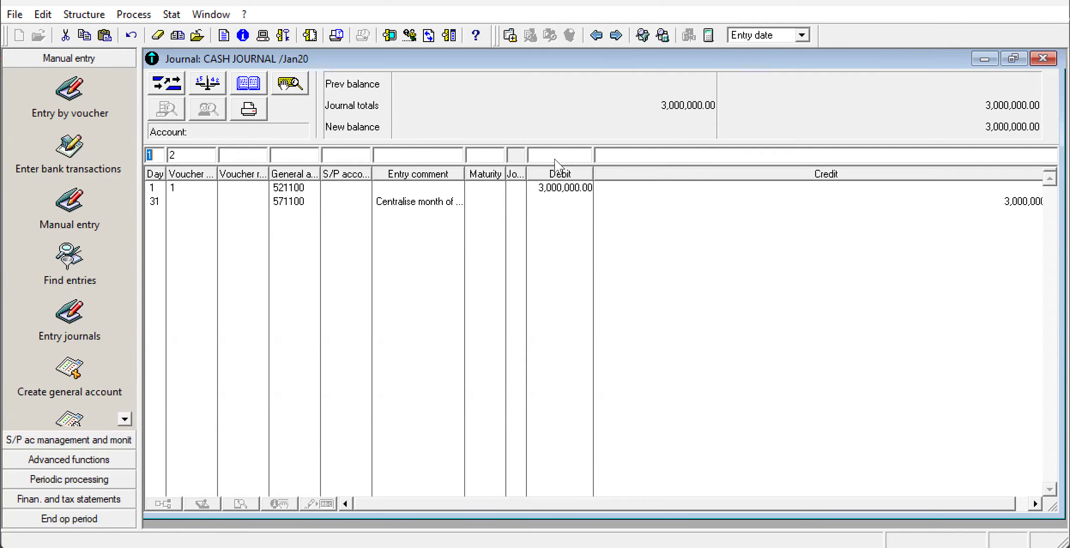
Try to delete the day 31 centralisation line of account 571100 from the cash journal.
{"action": "left_click", "coordinate": [305, 202]}
{"action": "right_click", "coordinate": [303, 201]}
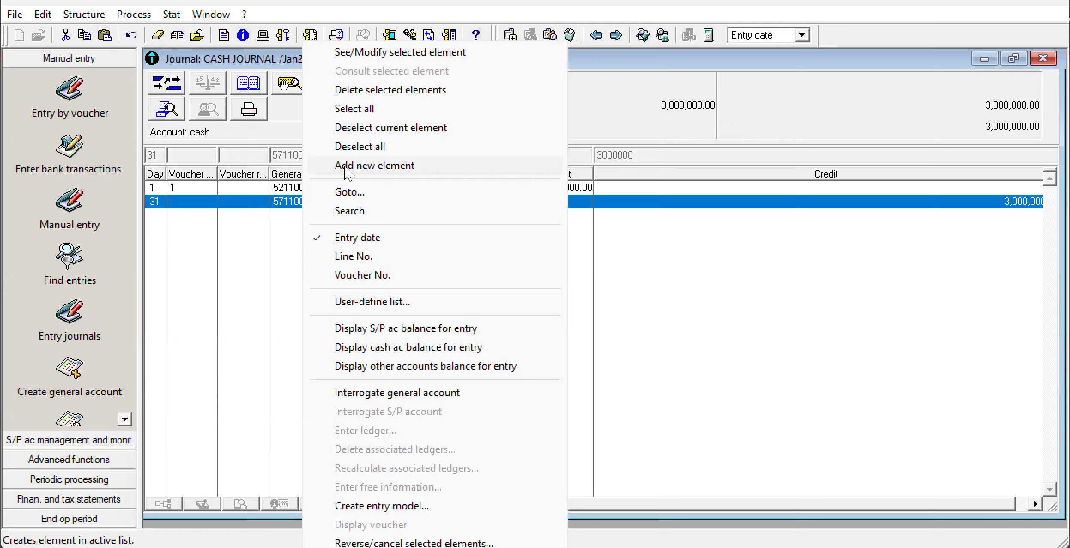
{"action": "left_click", "coordinate": [383, 90]}
{"action": "left_click", "coordinate": [614, 333]}
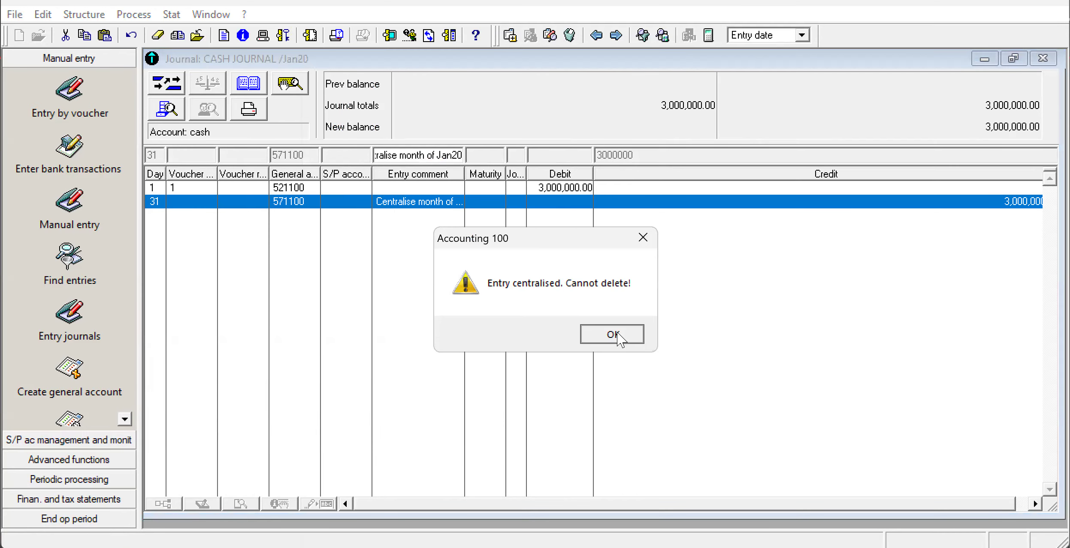
{"action": "key", "text": "Delete"}
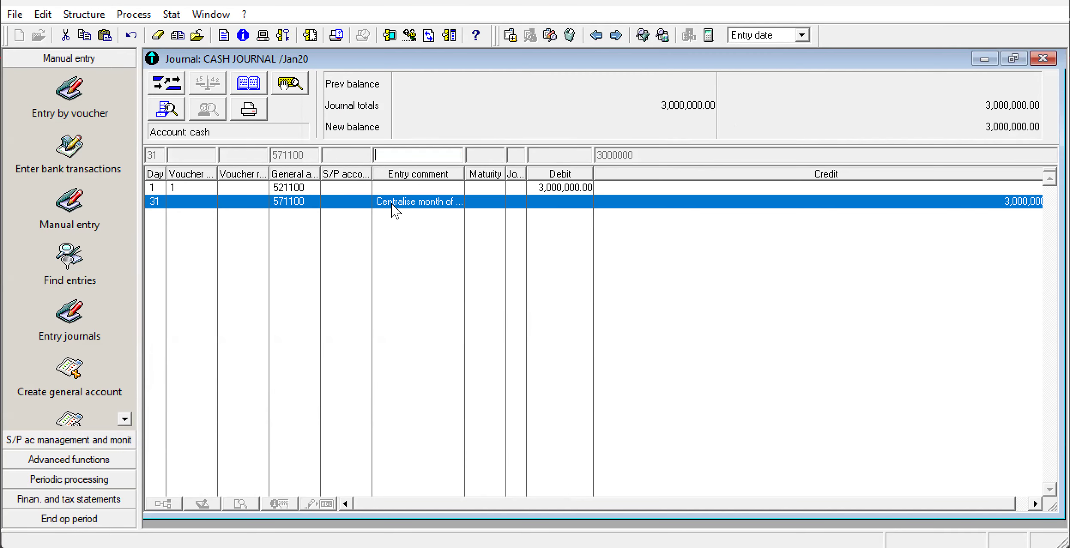
Delete the day 1 line of bank account 521100 from the cash journal.
{"action": "left_click", "coordinate": [296, 189]}
{"action": "right_click", "coordinate": [293, 188]}
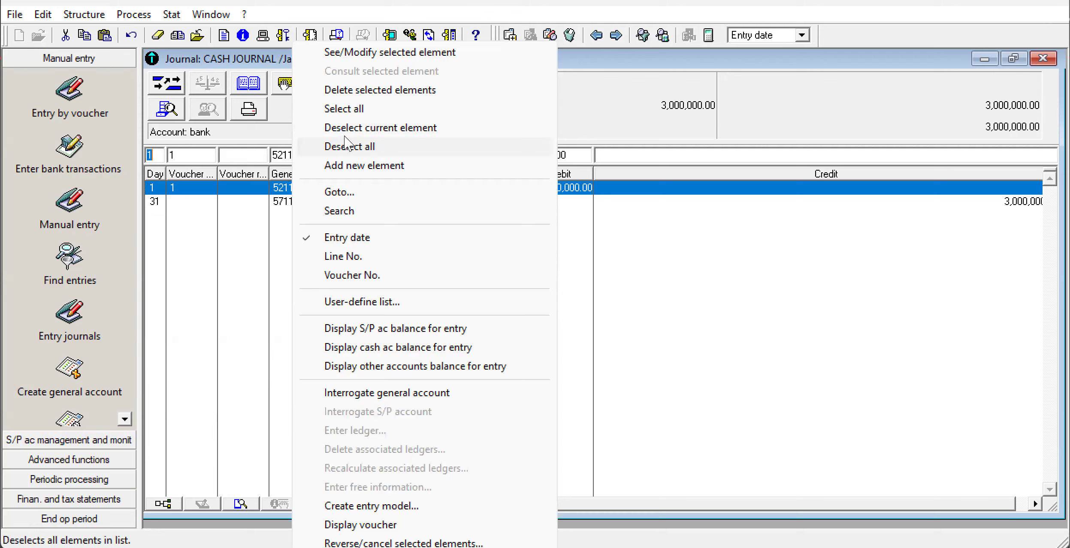
{"action": "left_click", "coordinate": [376, 98]}
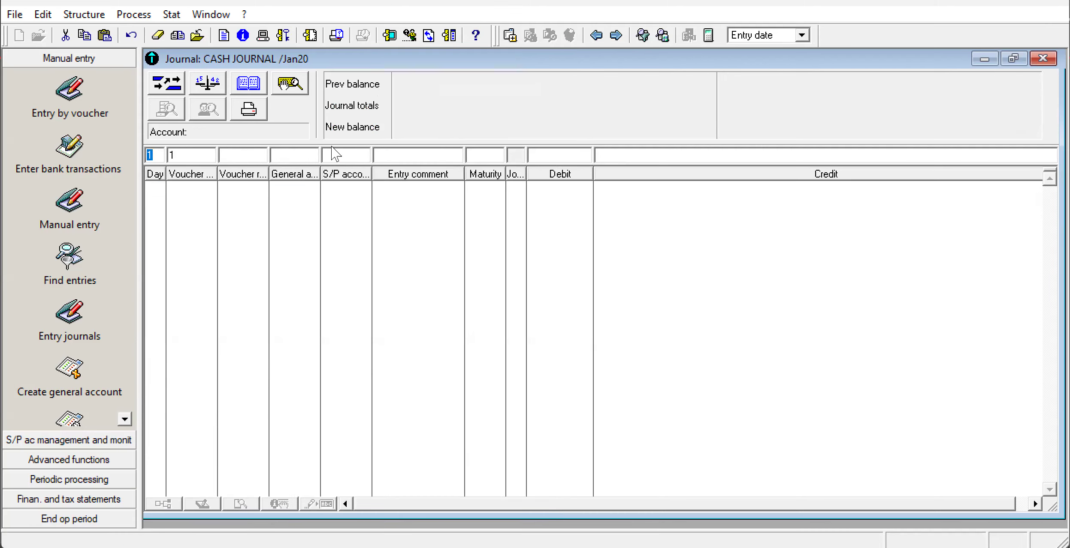
Record a day 1 cash journal line crediting general account 411 with 4,000,000, and close the journal.
{"action": "left_click", "coordinate": [291, 154]}
{"action": "type", "text": "411"}
{"action": "left_click", "coordinate": [618, 155]}
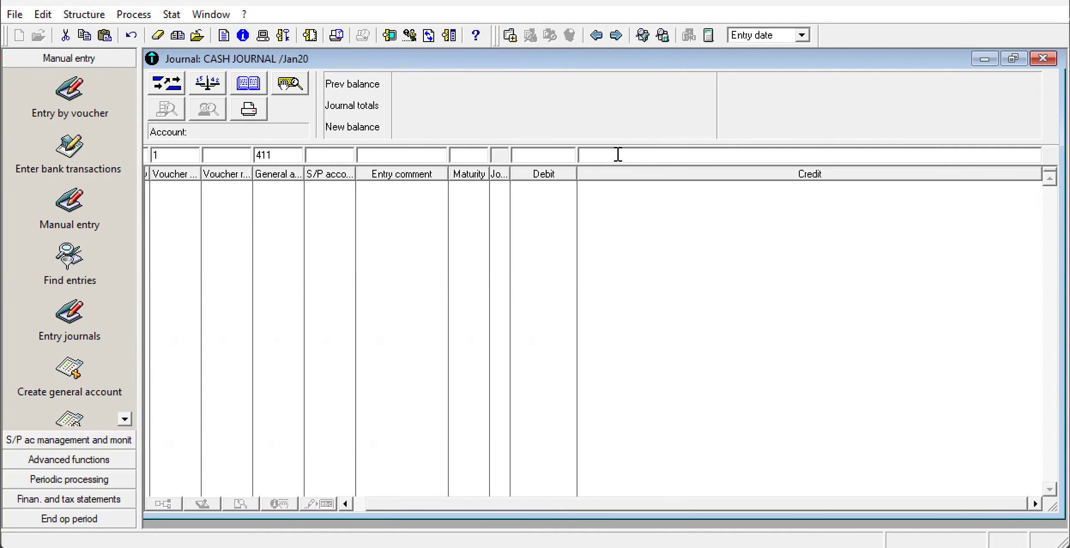
{"action": "type", "text": "4000000"}
{"action": "key", "text": "Return"}
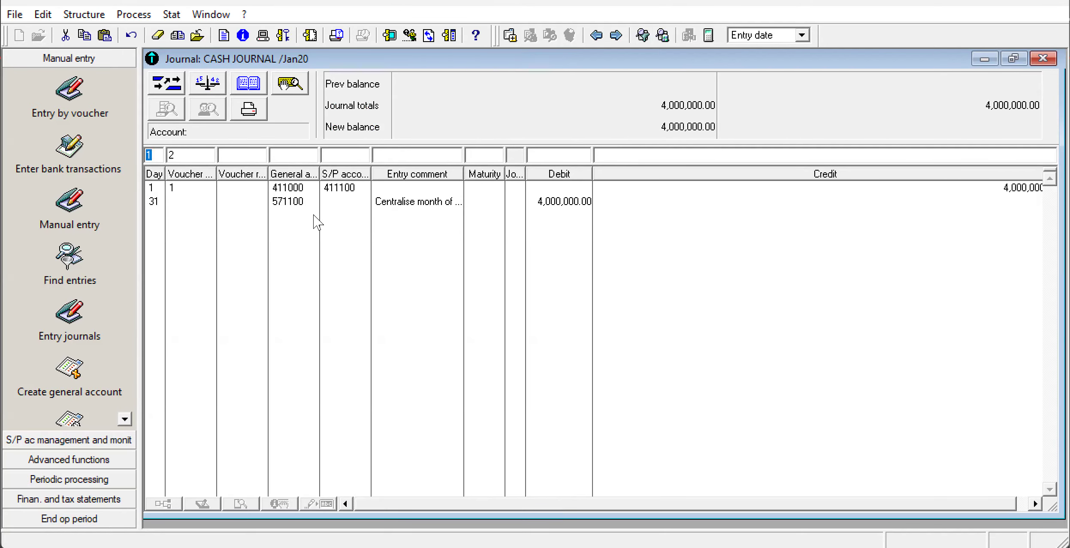
{"action": "left_click", "coordinate": [294, 206]}
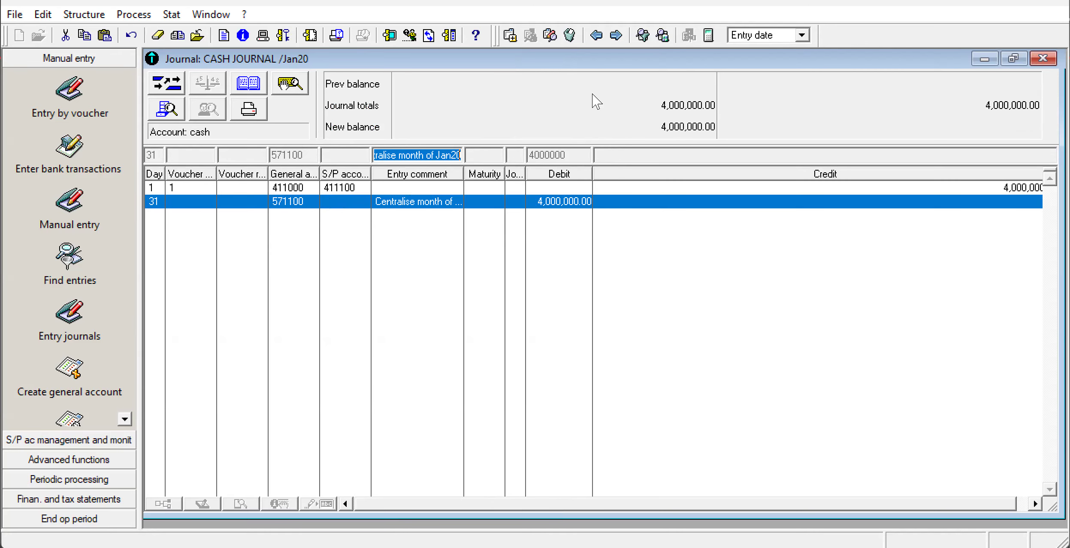
{"action": "left_click", "coordinate": [1043, 58]}
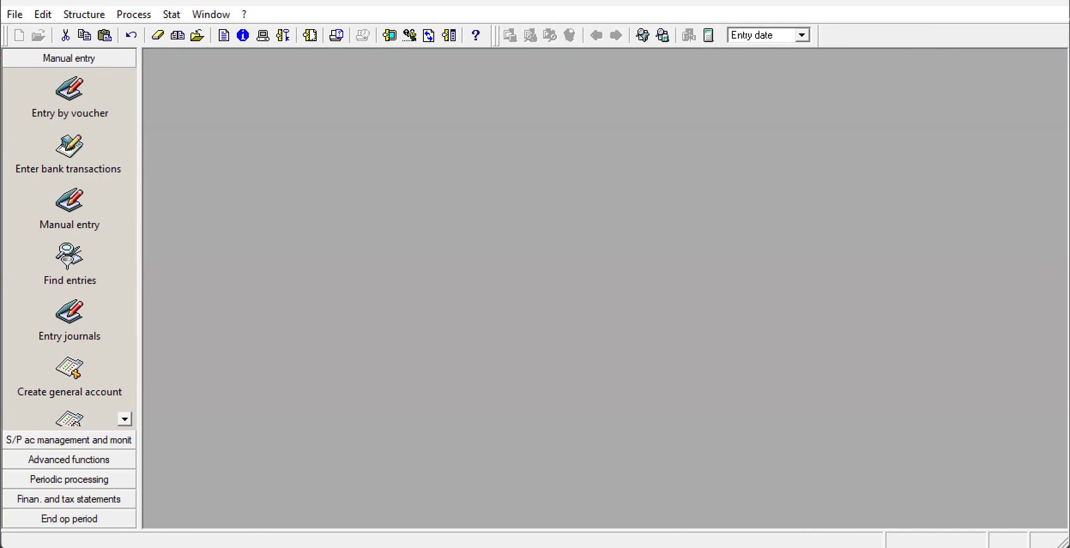
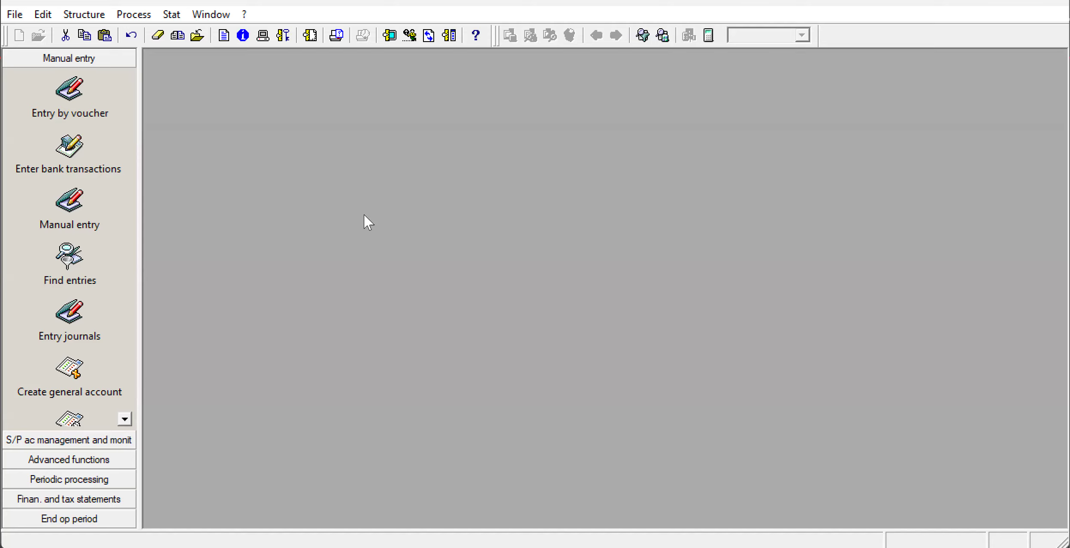
Open the BAK bank journal for Jan20 in manual entry and maximize its window.
{"action": "left_click", "coordinate": [84, 18]}
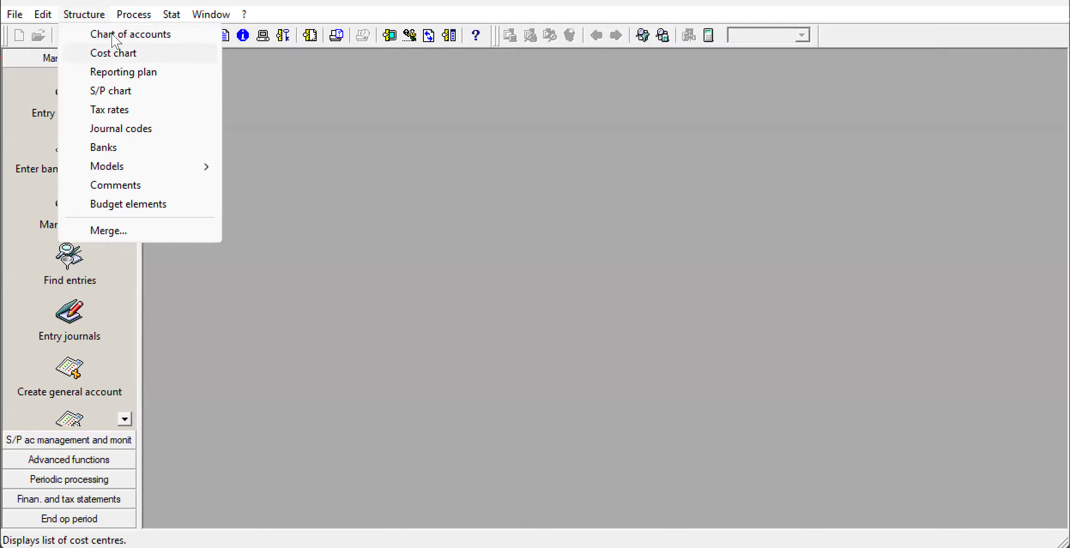
{"action": "mouse_move", "coordinate": [129, 16]}
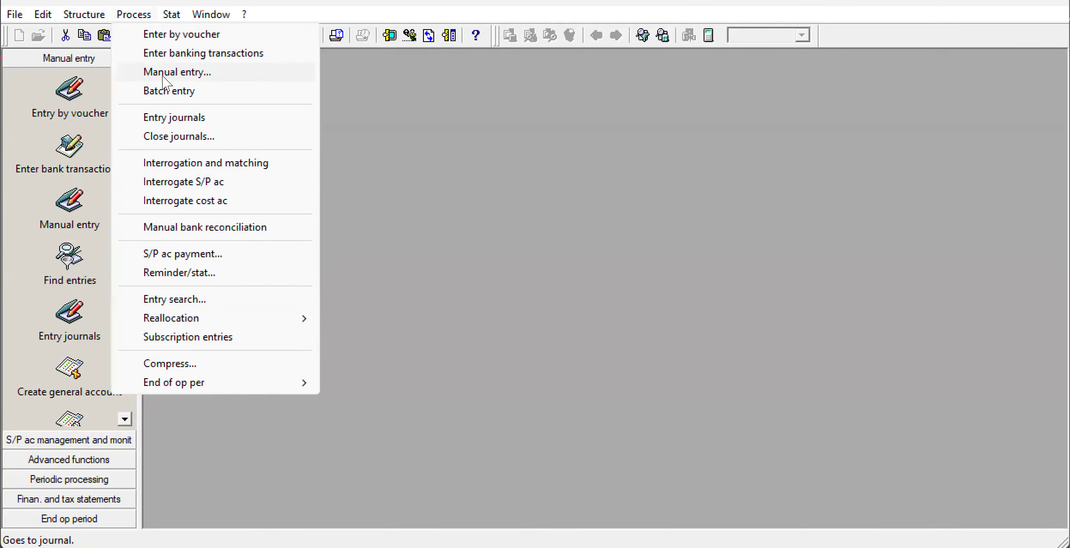
{"action": "left_click", "coordinate": [163, 75]}
{"action": "key", "text": "BackSpace"}
{"action": "left_click", "coordinate": [586, 262]}
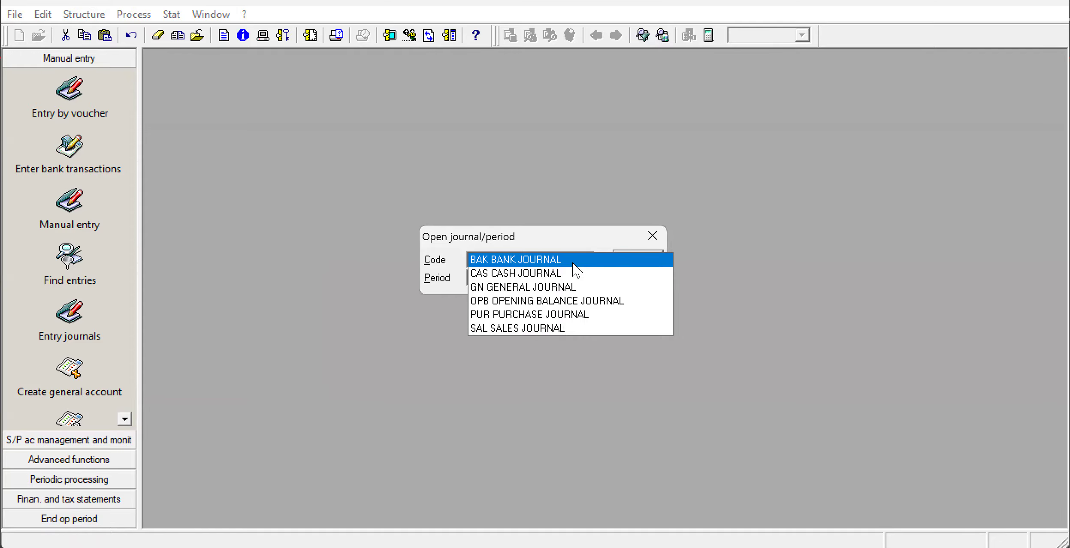
{"action": "left_click", "coordinate": [573, 261]}
{"action": "left_click", "coordinate": [643, 258]}
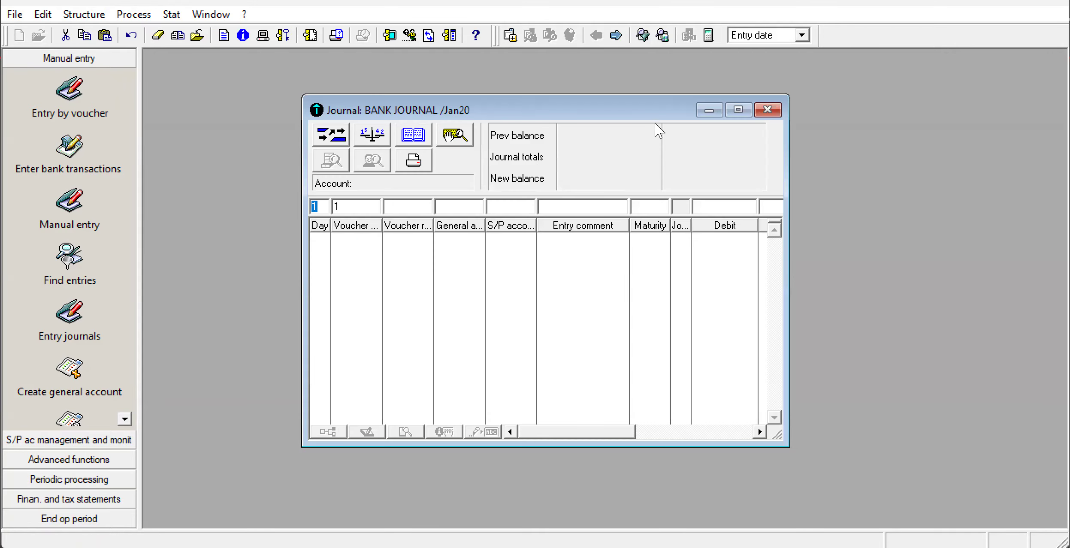
{"action": "left_click", "coordinate": [738, 110]}
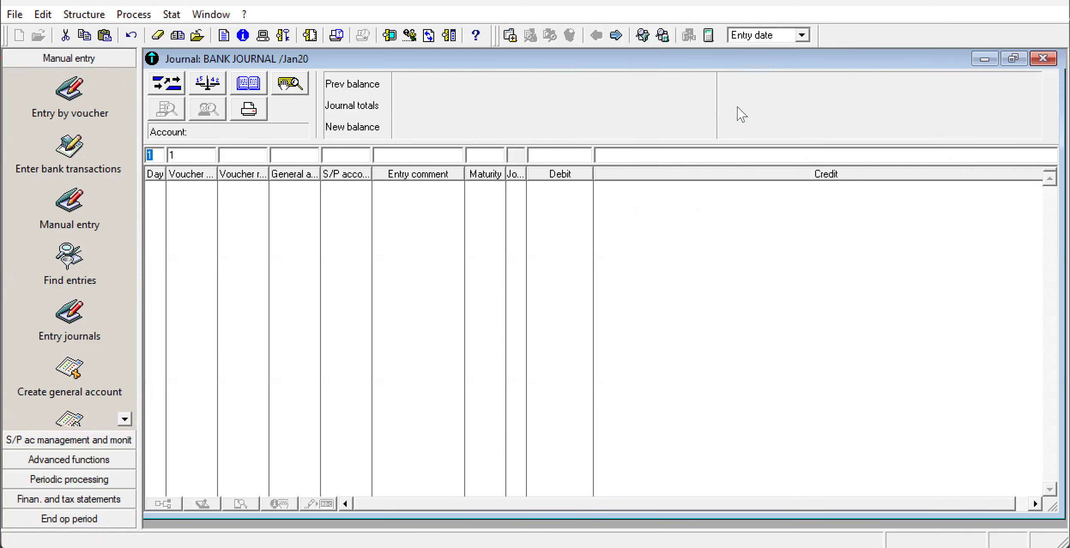
Switch to the annotated exam snip in Snipping Tool, and circle and tick the 401/521 note for 14 January.
{"action": "key", "text": "alt+Tab"}
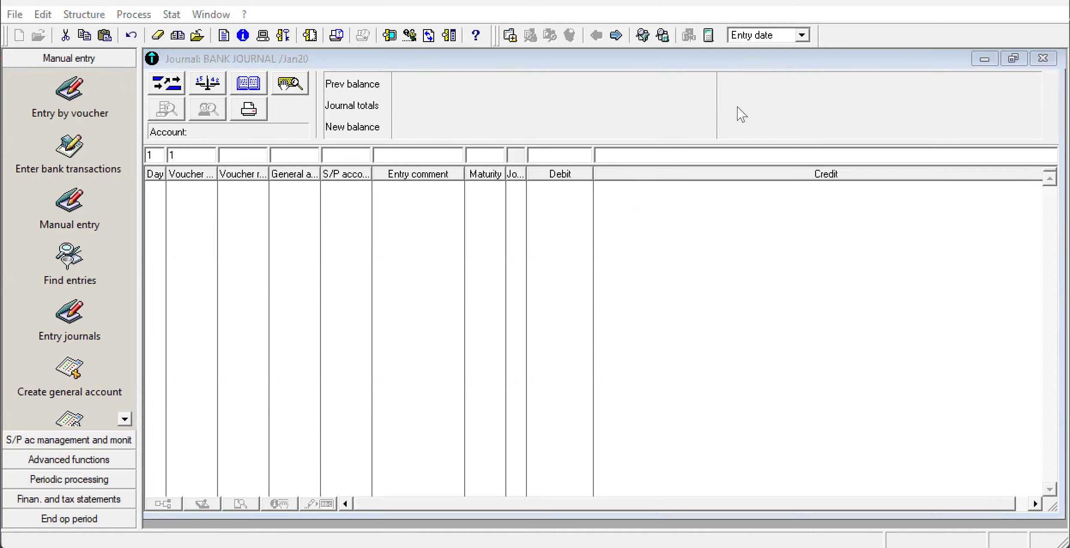
{"action": "key", "text": "super+5"}
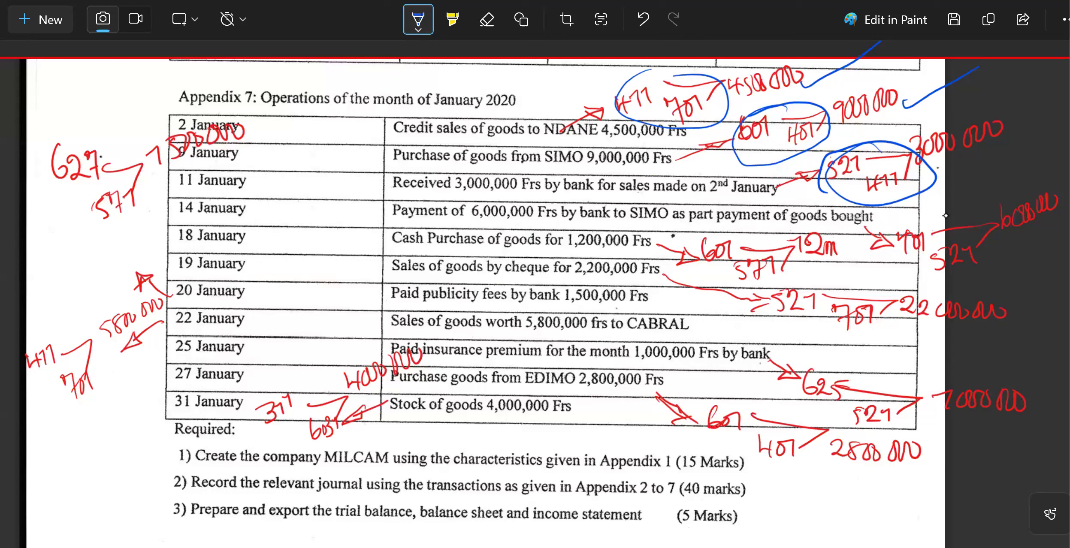
{"action": "mouse_move", "coordinate": [941, 208]}
{"action": "left_mouse_down"}
{"action": "mouse_move", "coordinate": [898, 232]}
{"action": "mouse_move", "coordinate": [1017, 268]}
{"action": "mouse_move", "coordinate": [948, 202]}
{"action": "left_mouse_up"}
{"action": "left_click_drag", "start_coordinate": [1002, 182], "coordinate": [1068, 152]}
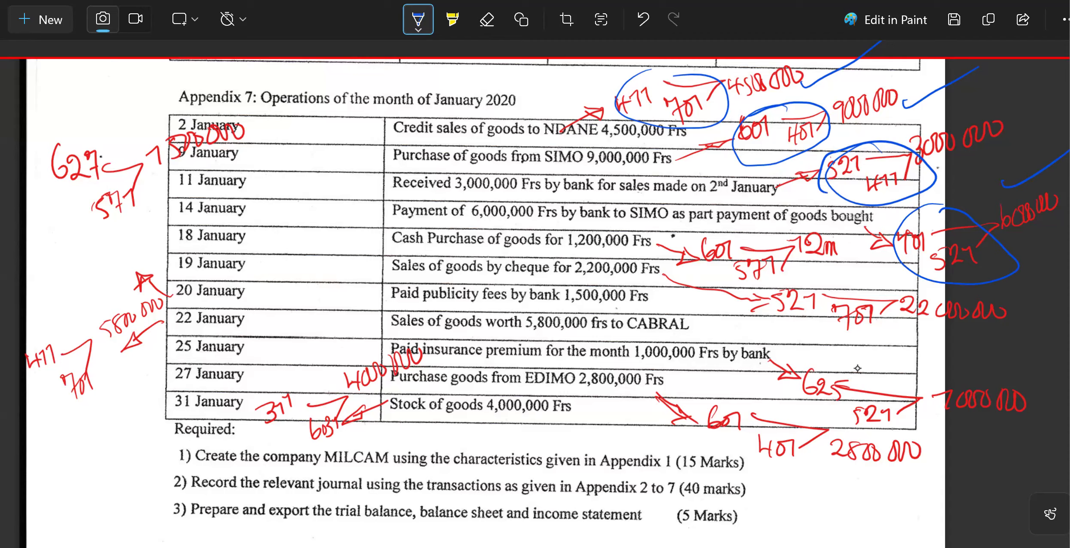
{"action": "key", "text": "alt+Tab"}
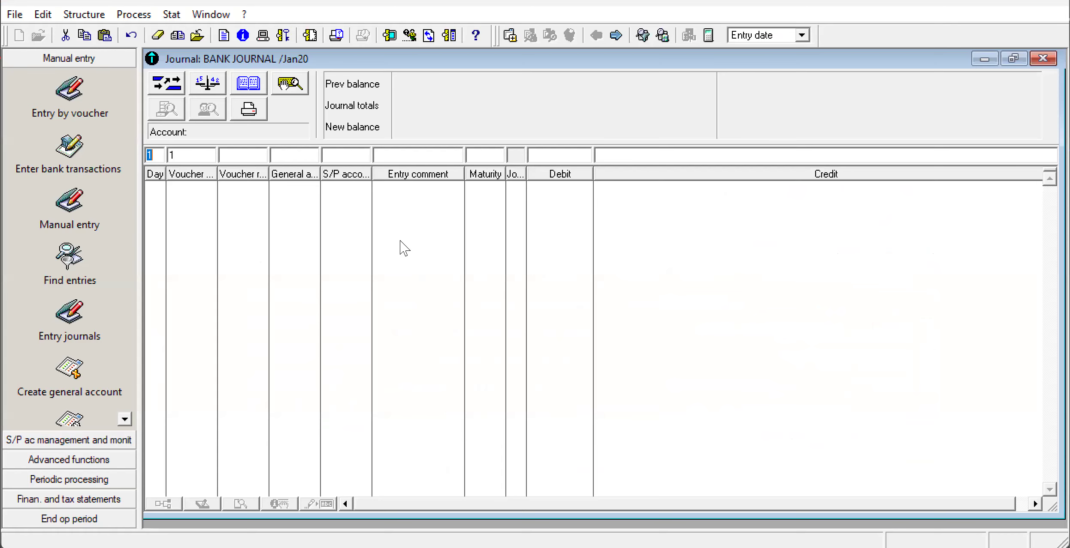
In the Sage 100 bank journal, enter general account 401 on a new day 1 line.
{"action": "left_click", "coordinate": [305, 160]}
{"action": "type", "text": "401"}
{"action": "key", "text": "BackSpace"}
{"action": "key", "text": "BackSpace"}
{"action": "key", "text": "BackSpace"}
{"action": "type", "text": "401"}
Debit the line with 6,000,000, record it on supplier account 401000, and close the bank journal.
{"action": "left_click", "coordinate": [546, 153]}
{"action": "type", "text": "600000"}
{"action": "key", "text": "BackSpace"}
{"action": "key", "text": "BackSpace"}
{"action": "key", "text": "BackSpace"}
{"action": "key", "text": "BackSpace"}
{"action": "key", "text": "BackSpace"}
{"action": "key", "text": "BackSpace"}
{"action": "type", "text": "6000000"}
{"action": "key", "text": "Return"}
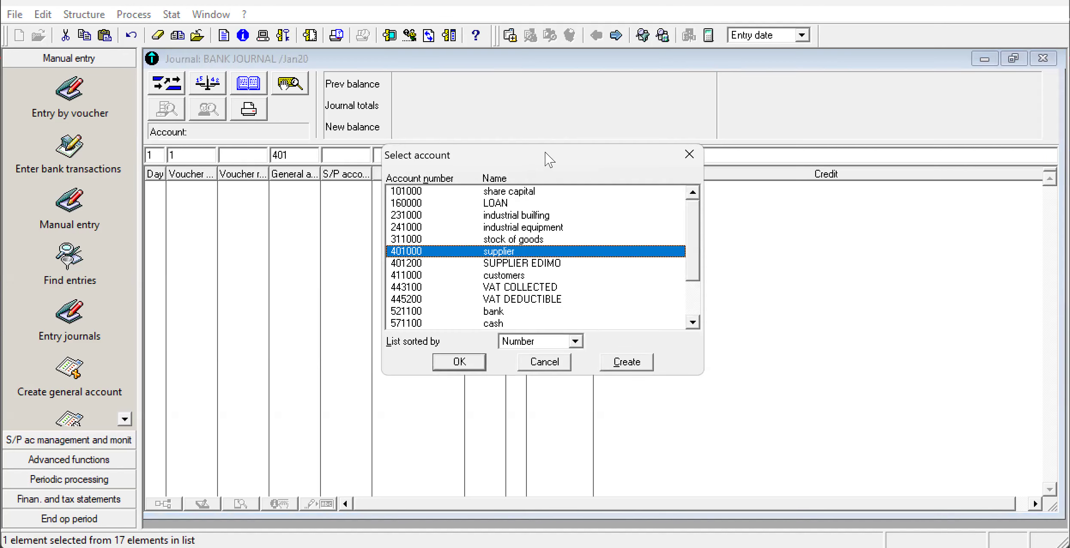
{"action": "left_click", "coordinate": [459, 364]}
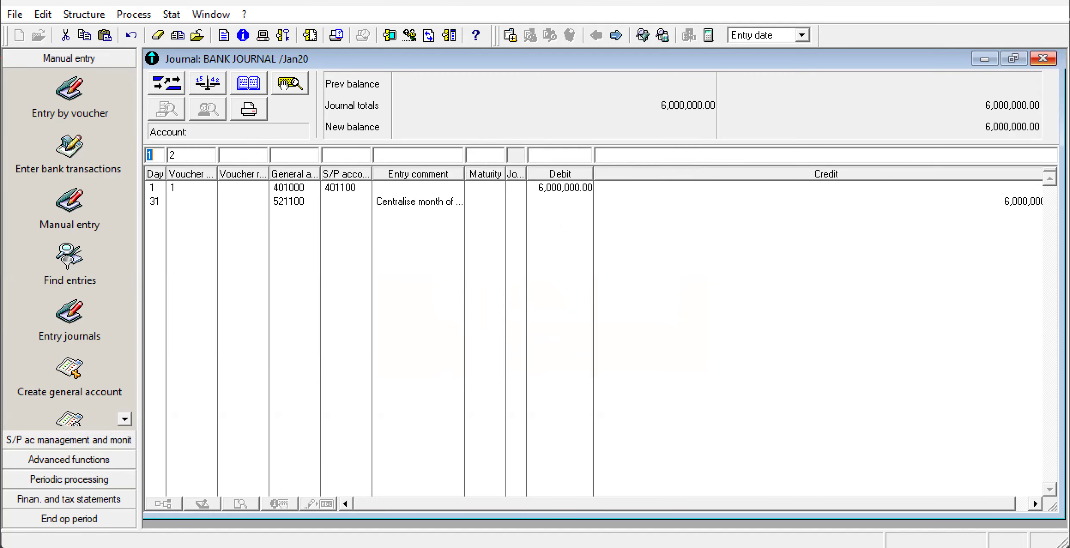
{"action": "left_click", "coordinate": [1043, 57]}
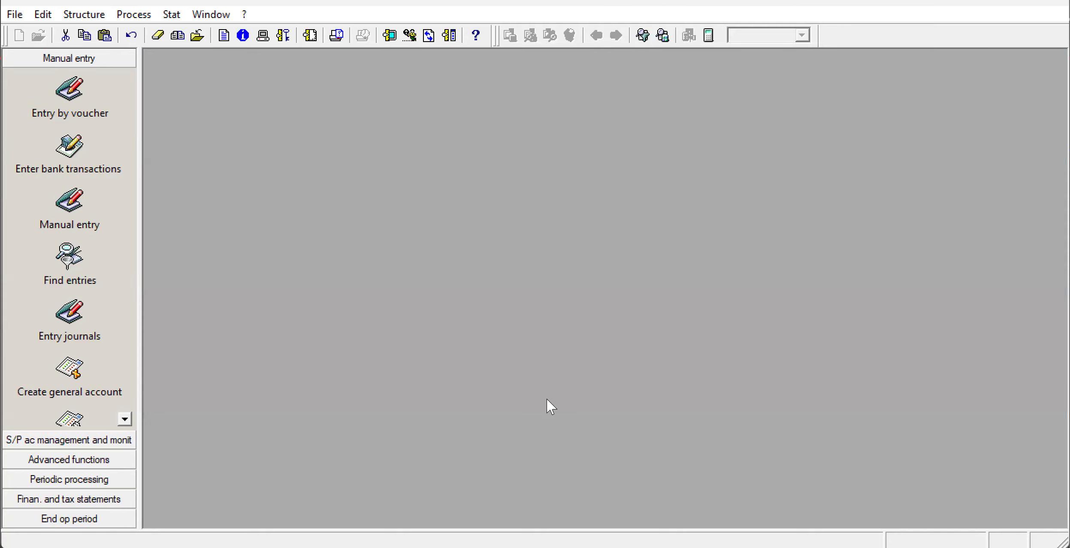
Circle the 601/571 note for the 18 January cash purchase on the annotated exam snip in Snipping Tool.
{"action": "left_click", "coordinate": [652, 547]}
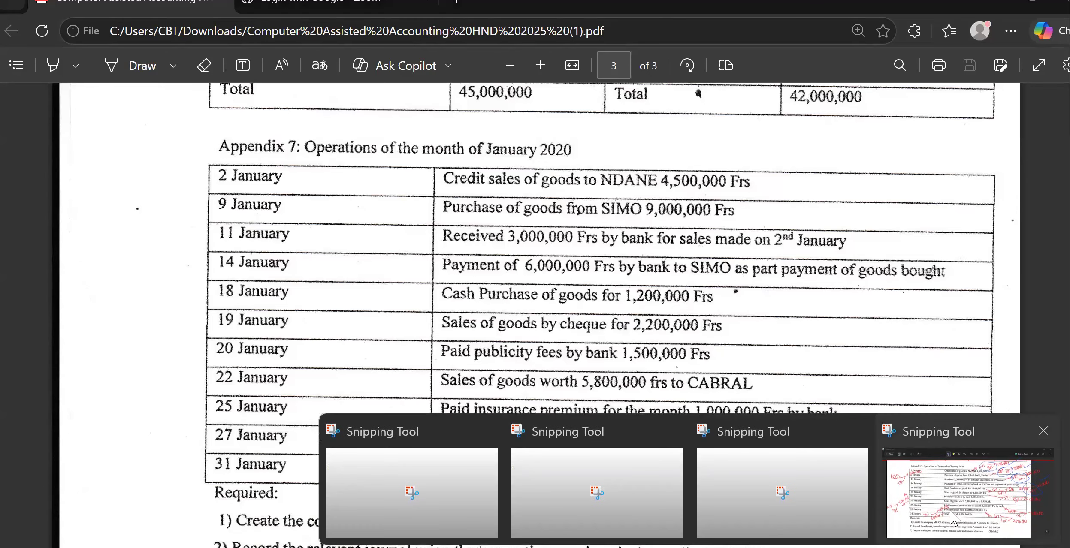
{"action": "left_click", "coordinate": [949, 510]}
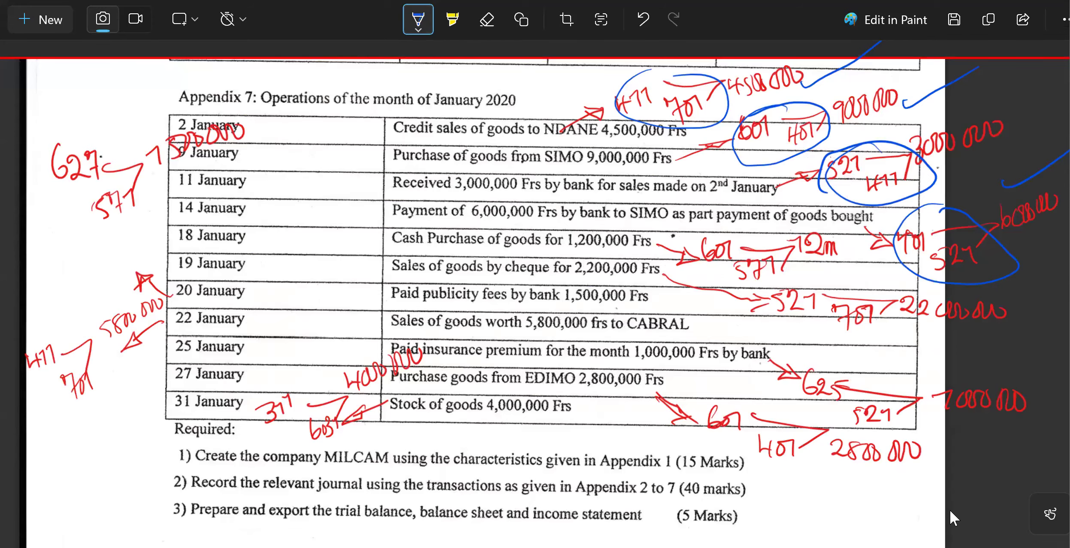
{"action": "mouse_move", "coordinate": [738, 227]}
{"action": "left_mouse_down"}
{"action": "mouse_move", "coordinate": [688, 268]}
{"action": "mouse_move", "coordinate": [816, 284]}
{"action": "mouse_move", "coordinate": [817, 223]}
{"action": "mouse_move", "coordinate": [699, 220]}
{"action": "left_mouse_up"}
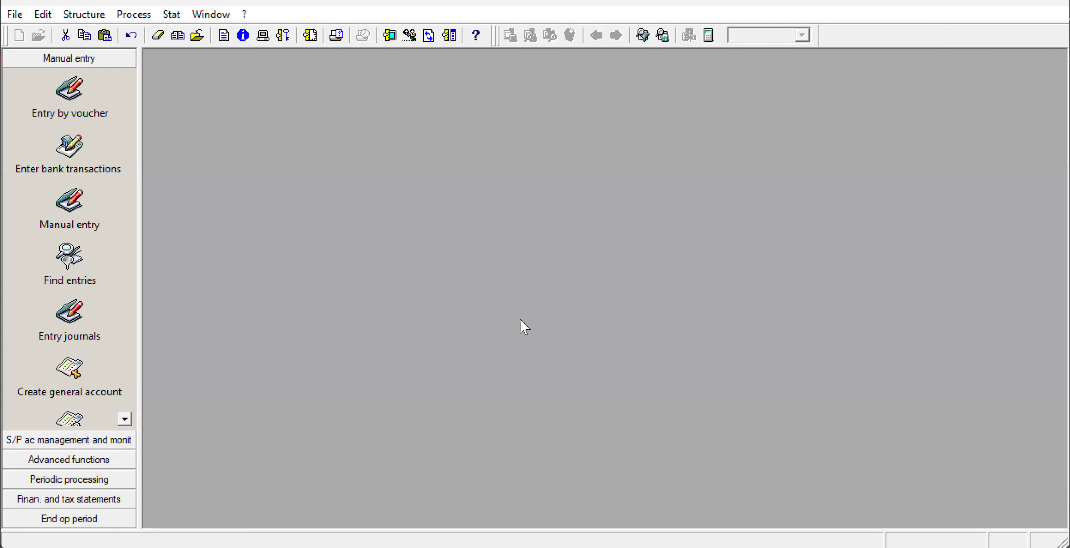
Open the CAS cash journal for Jan20 in Sage 100 manual entry and maximize its window.
{"action": "left_click", "coordinate": [126, 14]}
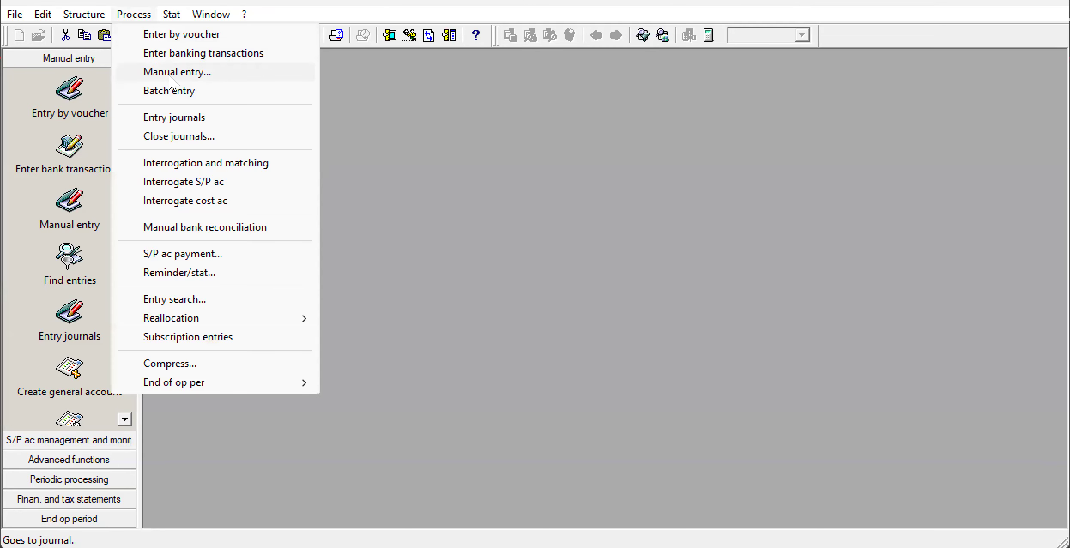
{"action": "left_click", "coordinate": [172, 73]}
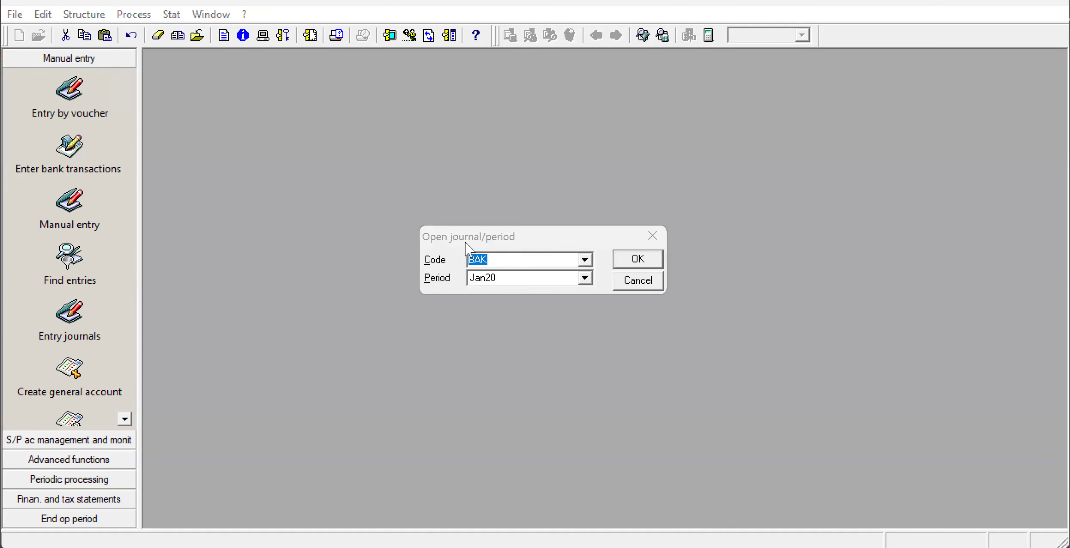
{"action": "left_click", "coordinate": [584, 260]}
{"action": "left_click", "coordinate": [563, 276]}
{"action": "left_click", "coordinate": [627, 257]}
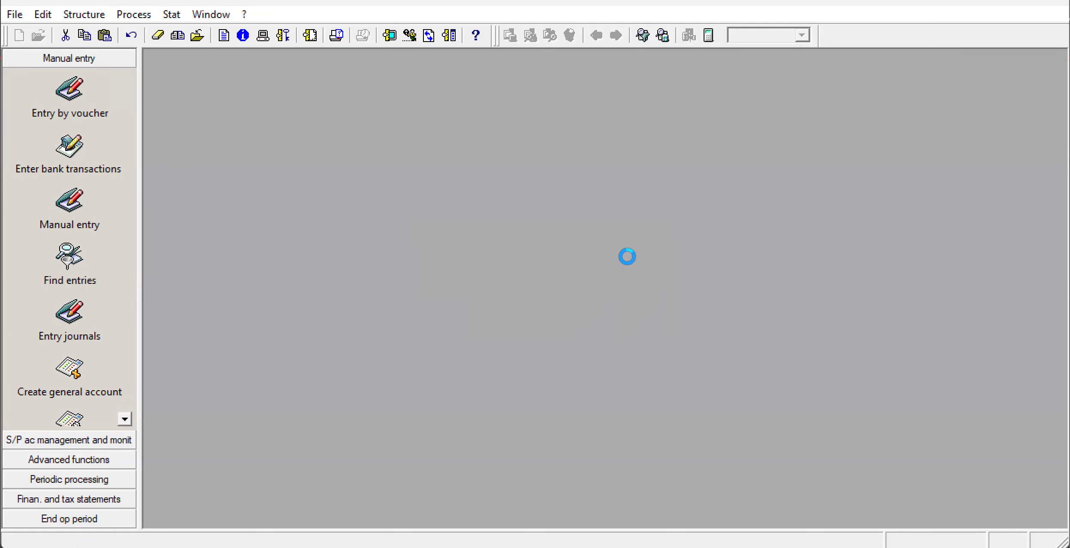
{"action": "left_click", "coordinate": [738, 110]}
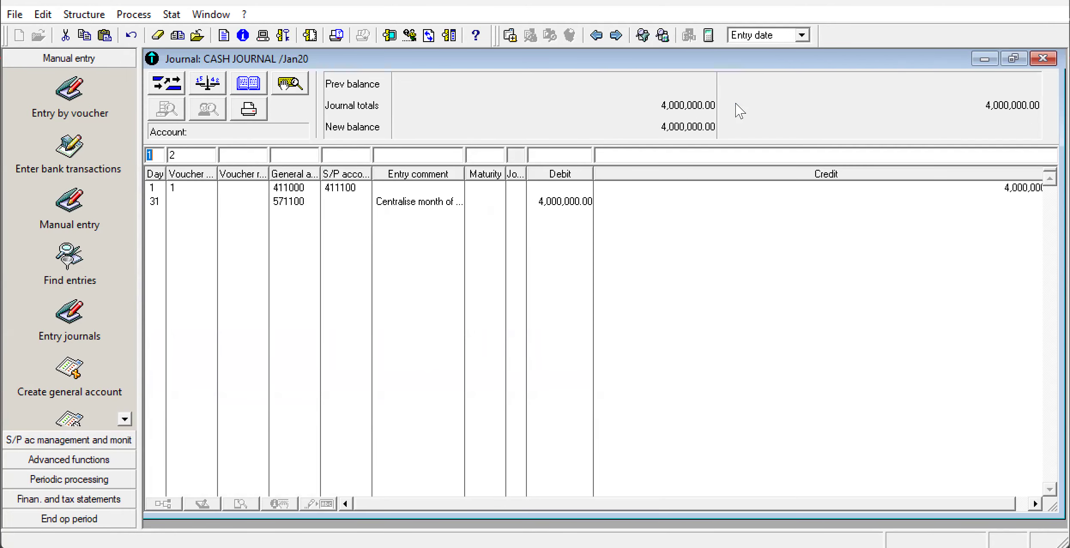
Record a day 18 cash journal line debiting general account 601 with 1,200,000, and close the journal.
{"action": "type", "text": "18"}
{"action": "left_click", "coordinate": [306, 157]}
{"action": "type", "text": "601"}
{"action": "left_click", "coordinate": [544, 156]}
{"action": "type", "text": "1200000"}
{"action": "key", "text": "Return"}
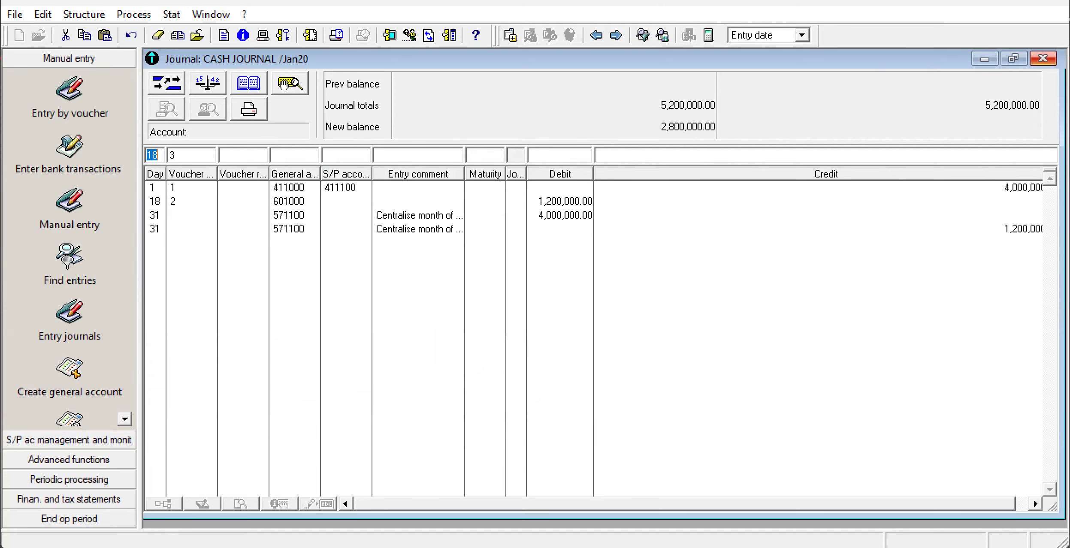
{"action": "left_click", "coordinate": [1042, 58]}
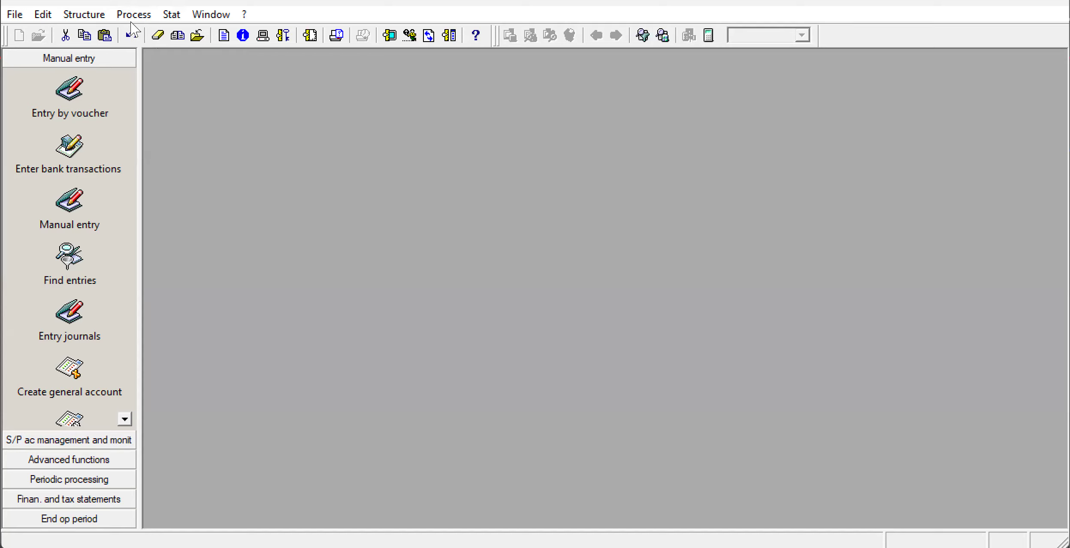
Bring up the manual entry journal selection, and circle the 521/701 note for 19 January on the exam snip in Snipping Tool.
{"action": "left_click", "coordinate": [144, 14]}
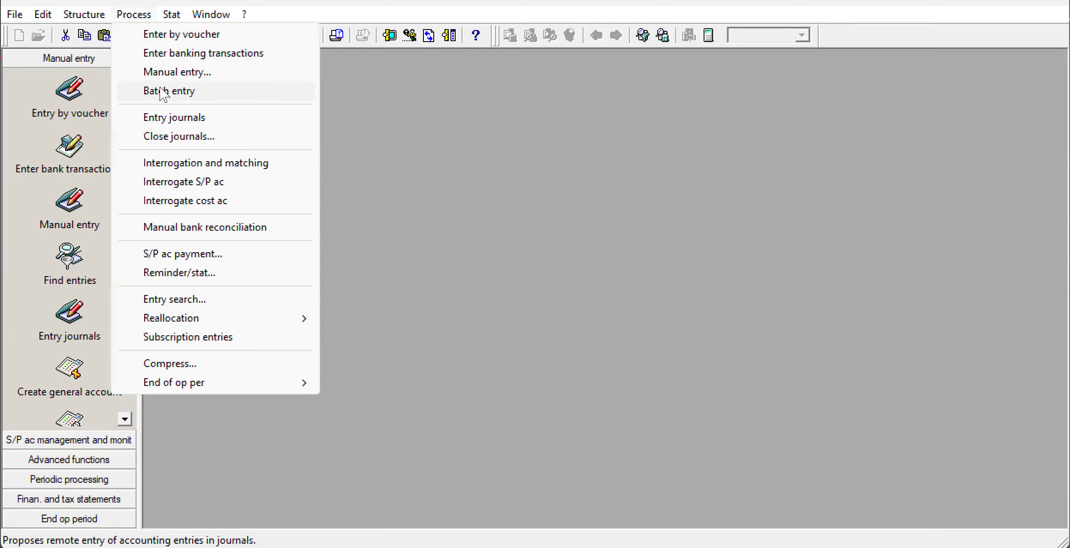
{"action": "left_click", "coordinate": [174, 72]}
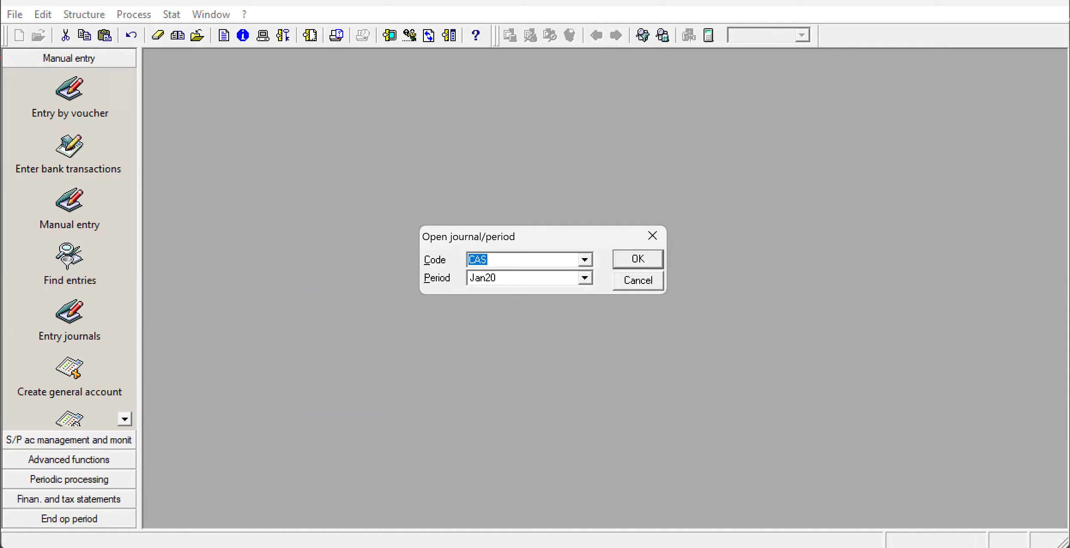
{"action": "left_click", "coordinate": [651, 546]}
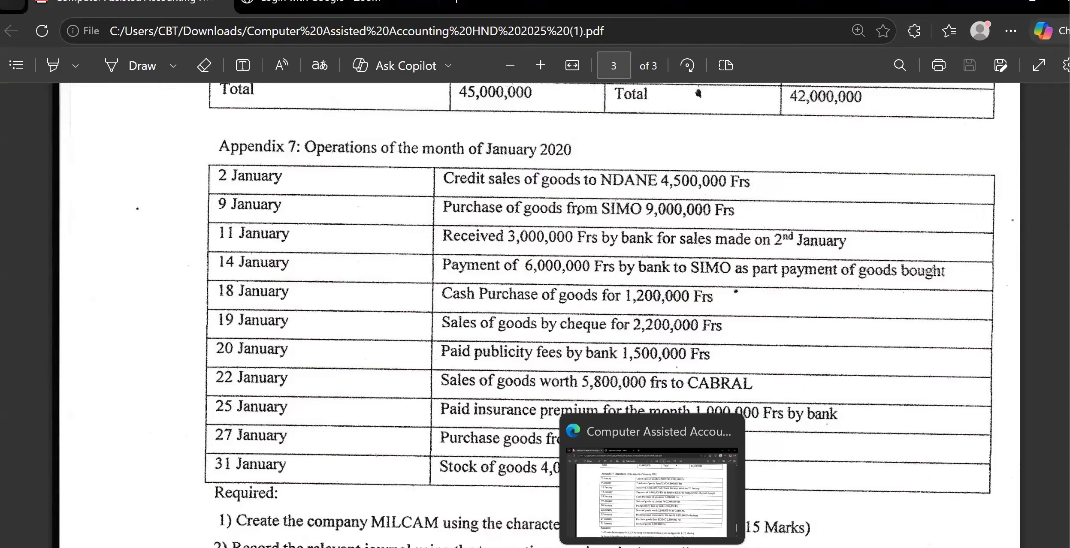
{"action": "left_click", "coordinate": [652, 546]}
{"action": "left_click", "coordinate": [652, 547]}
{"action": "mouse_move", "coordinate": [688, 546]}
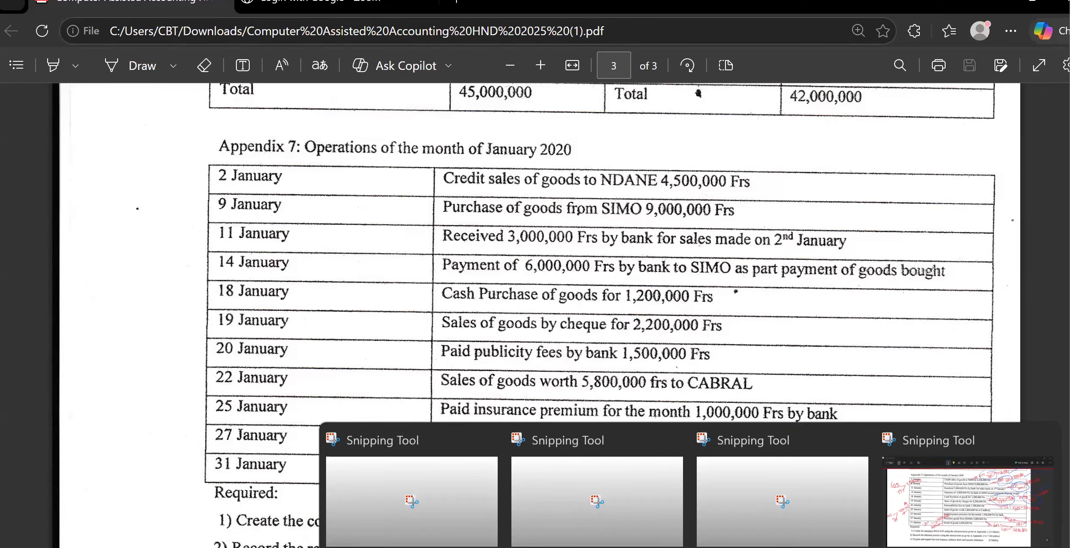
{"action": "left_click", "coordinate": [918, 498]}
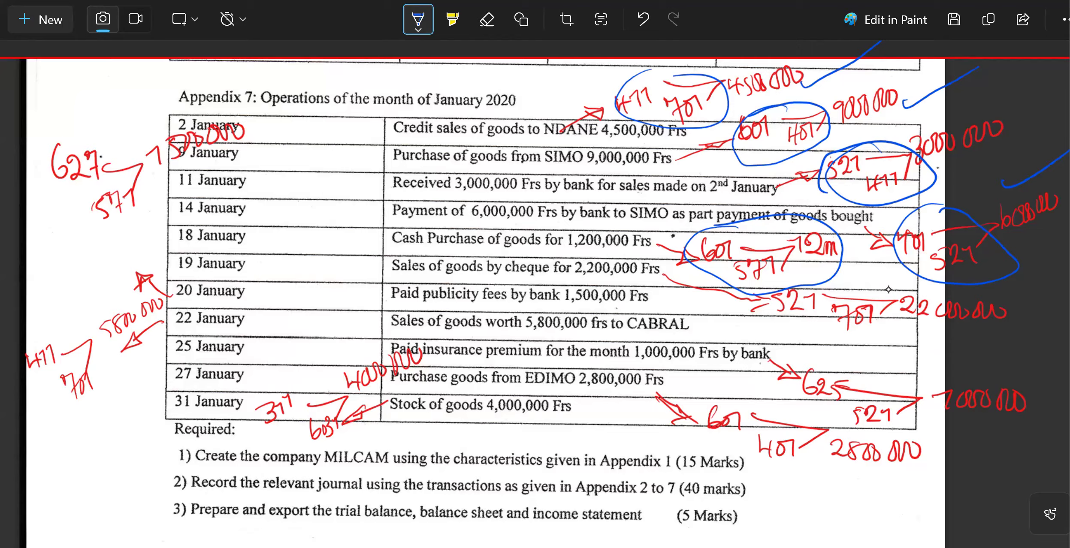
{"action": "mouse_move", "coordinate": [888, 285]}
{"action": "left_mouse_down"}
{"action": "mouse_move", "coordinate": [755, 300]}
{"action": "mouse_move", "coordinate": [907, 329]}
{"action": "mouse_move", "coordinate": [885, 277]}
{"action": "left_mouse_up"}
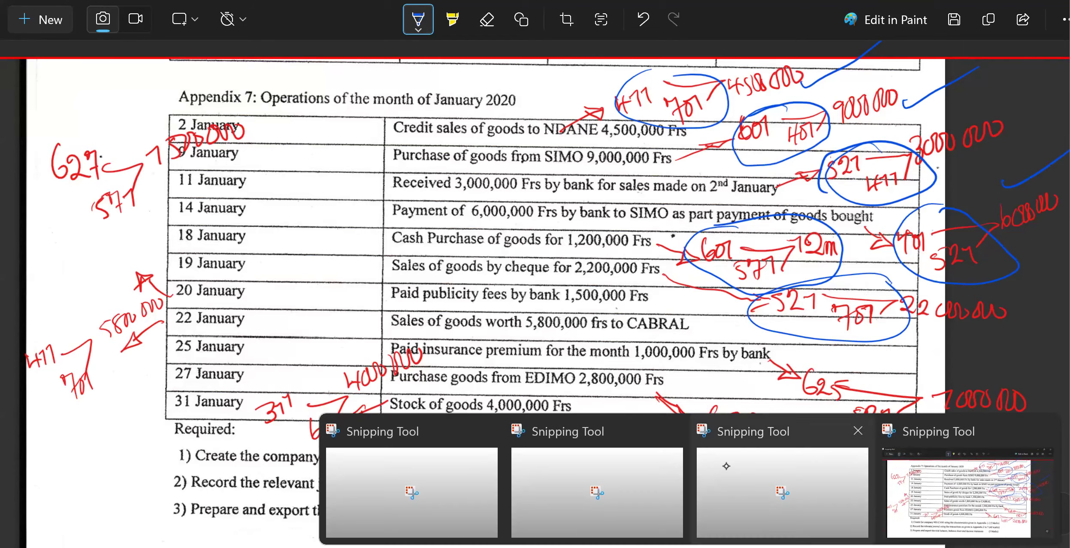
{"action": "mouse_move", "coordinate": [727, 547]}
{"action": "left_click", "coordinate": [727, 502]}
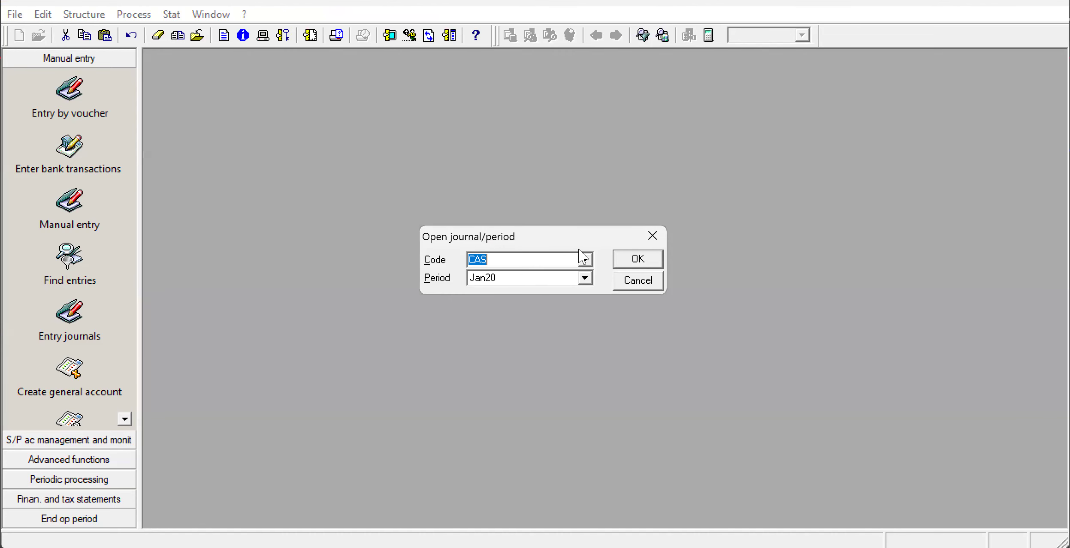
Choose the BAK bank journal for Jan20 in place of the cash journal, and open it maximized.
{"action": "left_click", "coordinate": [583, 260]}
{"action": "left_click", "coordinate": [583, 260]}
{"action": "left_click", "coordinate": [584, 260]}
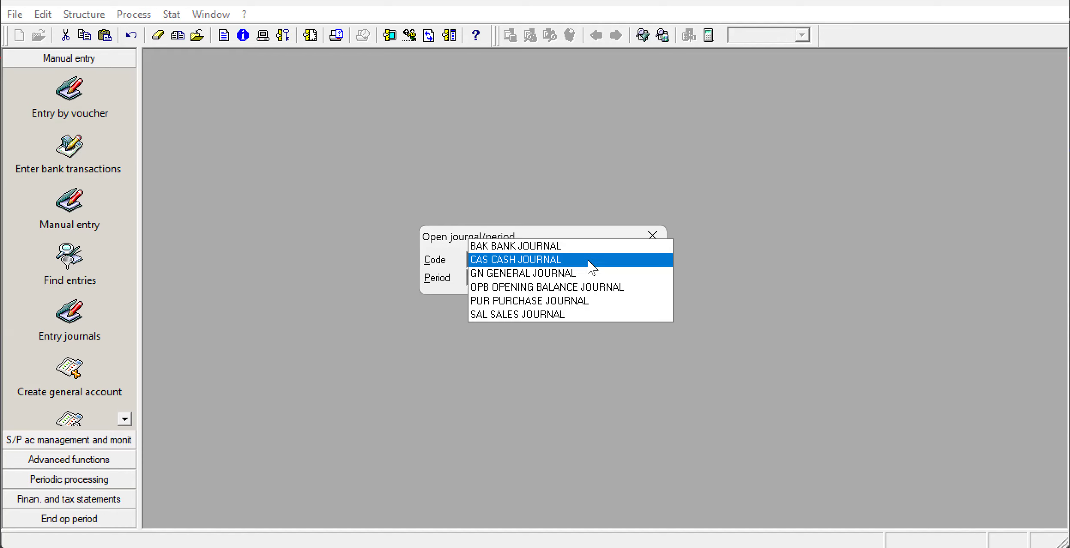
{"action": "left_click", "coordinate": [562, 248]}
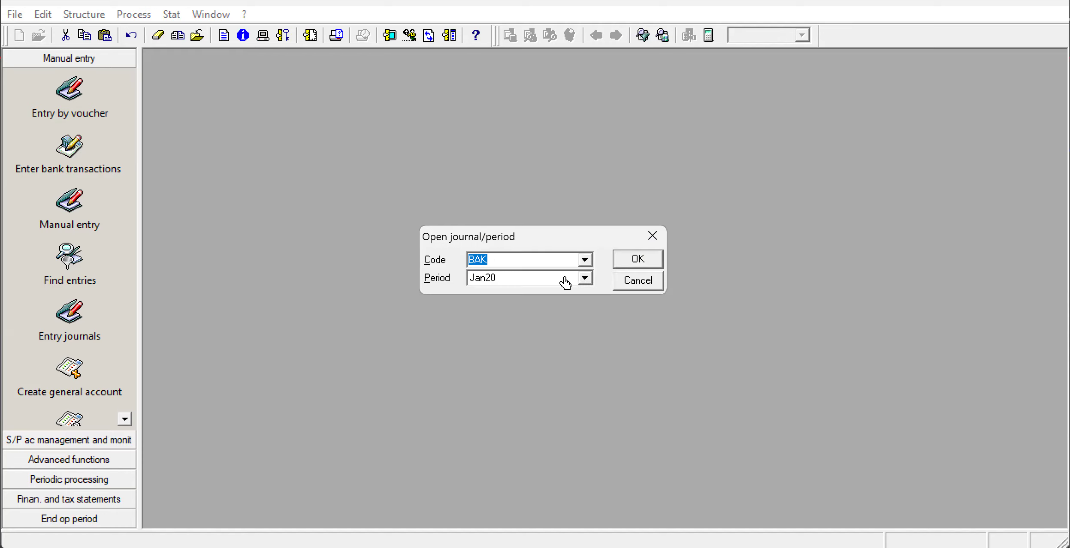
{"action": "left_click", "coordinate": [626, 263]}
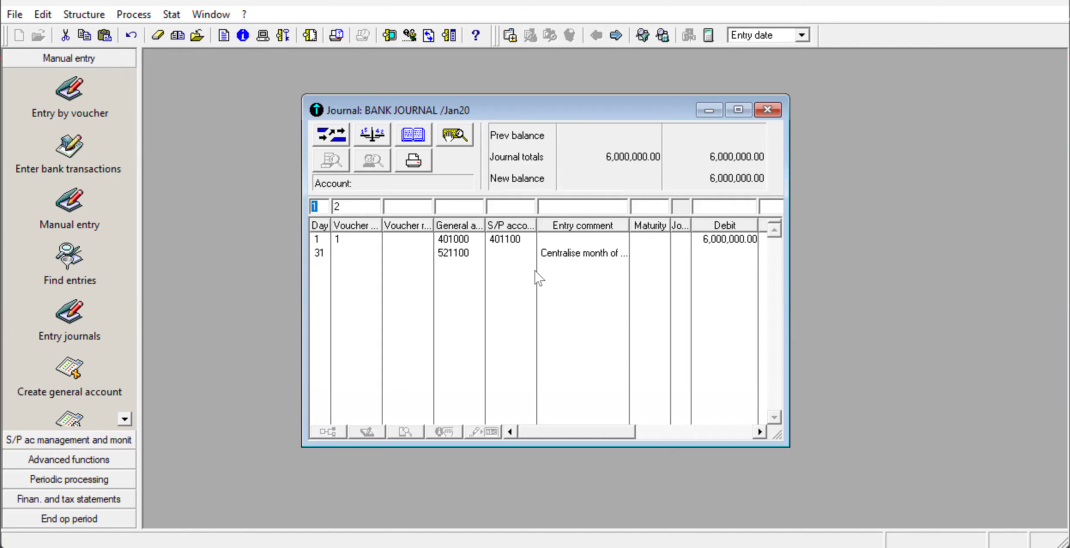
{"action": "left_click", "coordinate": [738, 111]}
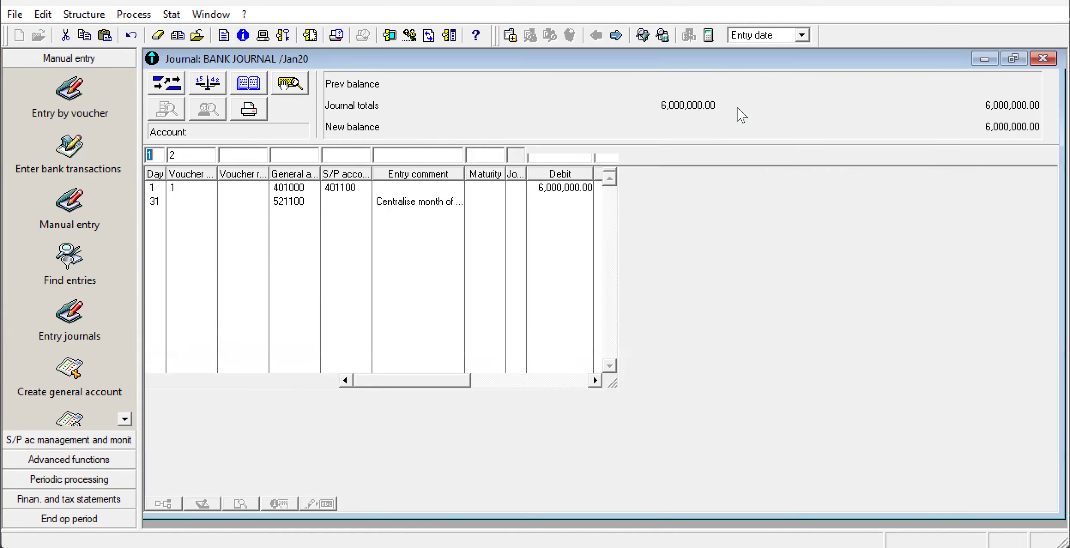
Record a day 1 bank journal line crediting general account 701 with 2,200,000, checking the amount against the exam PDF, and close the journal.
{"action": "left_click", "coordinate": [299, 155]}
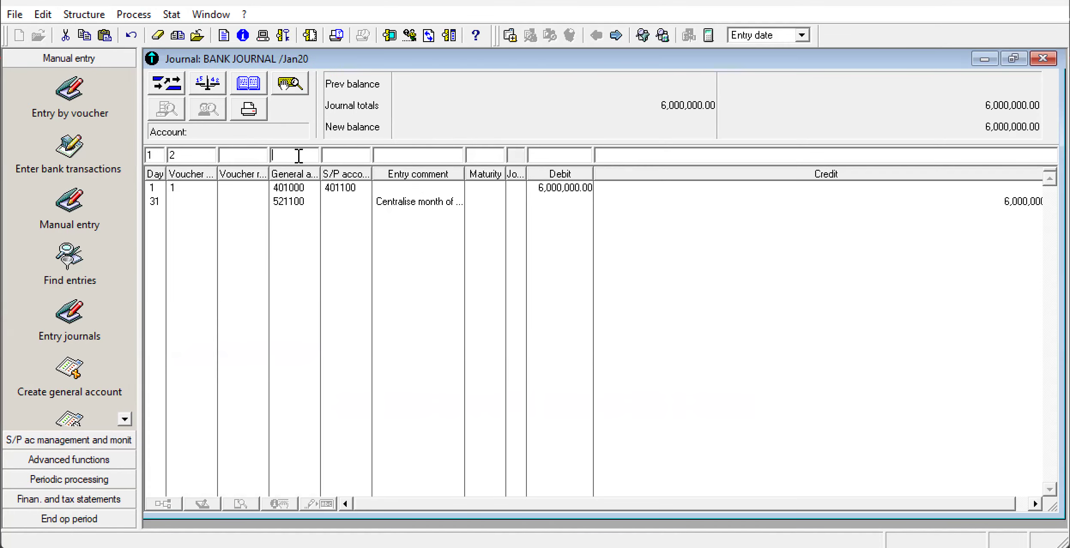
{"action": "type", "text": "701"}
{"action": "left_click", "coordinate": [643, 156]}
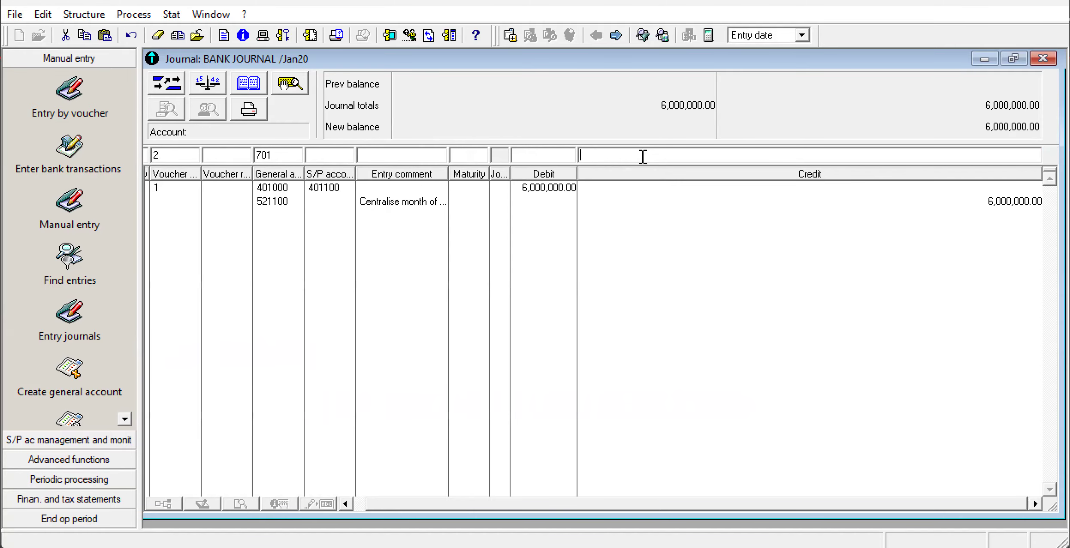
{"action": "type", "text": "22"}
{"action": "key", "text": "alt+Tab"}
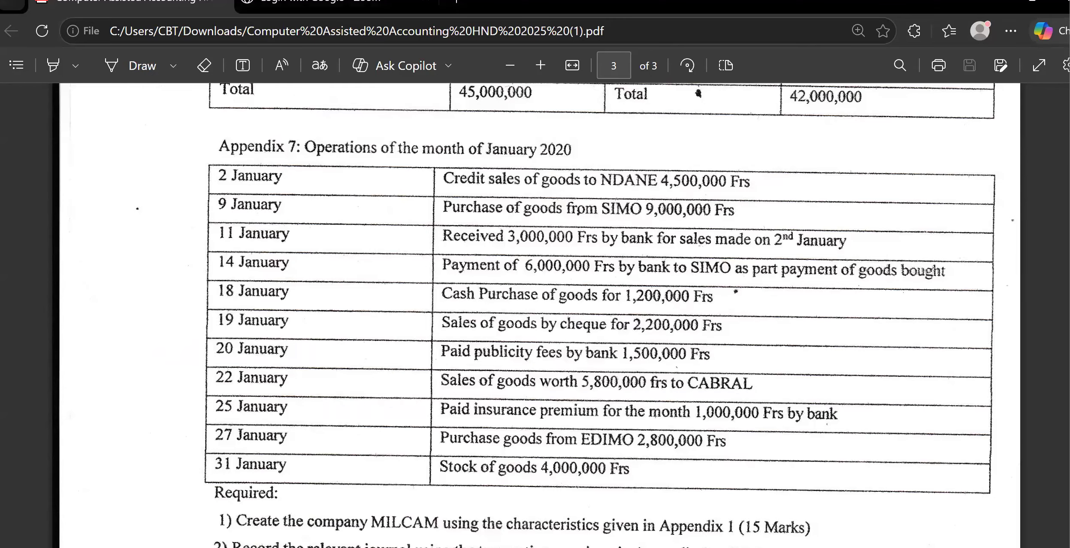
{"action": "key", "text": "alt+Tab"}
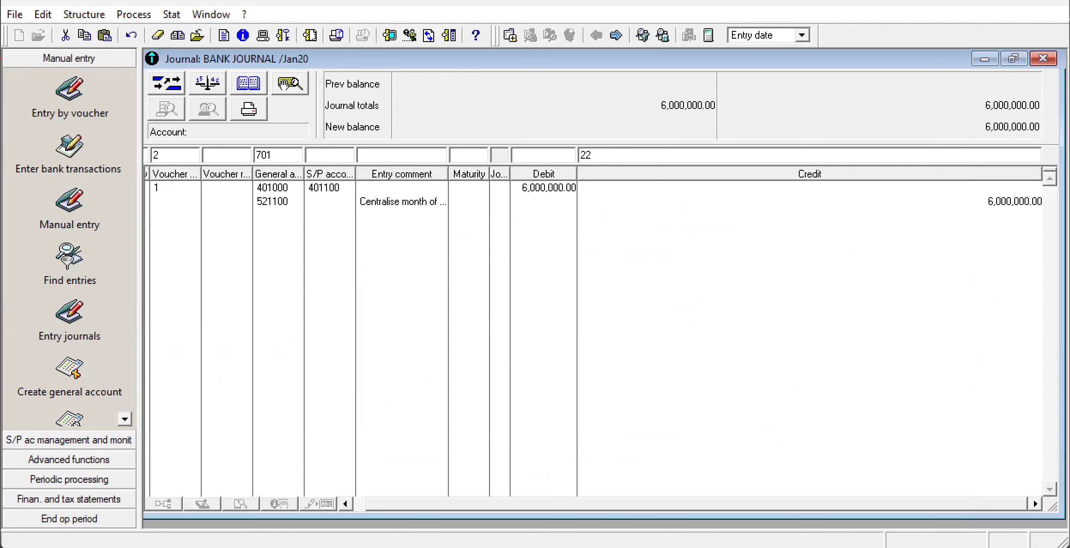
{"action": "type", "text": "00000"}
{"action": "key", "text": "Return"}
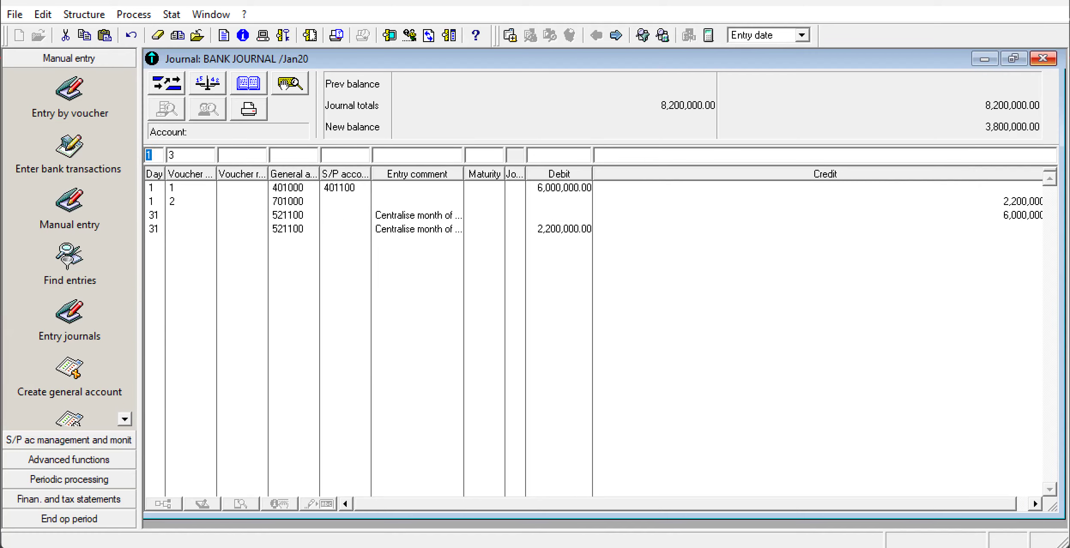
{"action": "left_click", "coordinate": [1042, 58]}
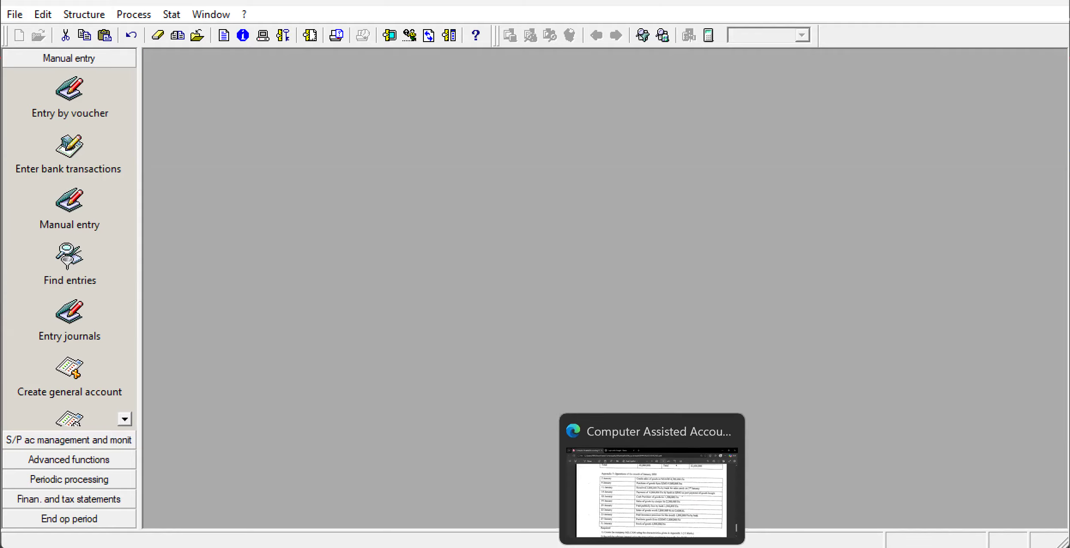
Switch to the annotated exam snip in Snipping Tool and circle the handwritten 627 entry for the publicity fees.
{"action": "left_click", "coordinate": [652, 545]}
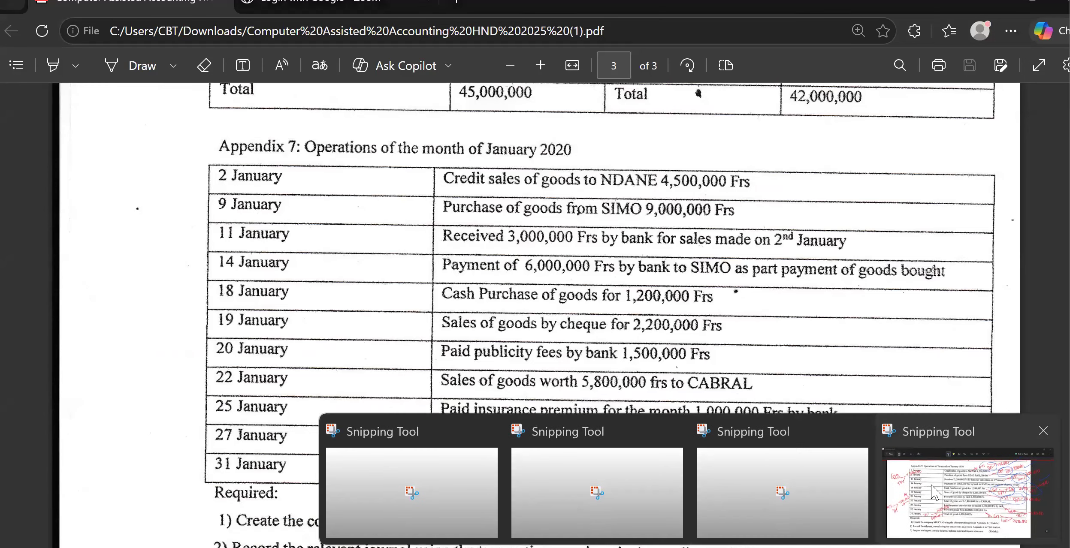
{"action": "left_click", "coordinate": [937, 493]}
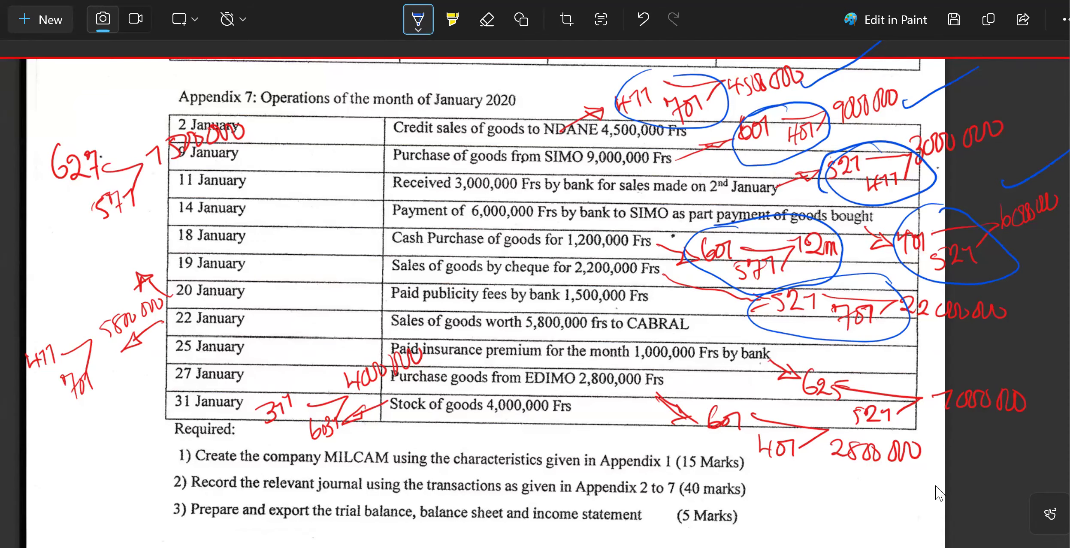
{"action": "mouse_move", "coordinate": [58, 113]}
{"action": "left_mouse_down"}
{"action": "mouse_move", "coordinate": [61, 236]}
{"action": "mouse_move", "coordinate": [122, 113]}
{"action": "mouse_move", "coordinate": [45, 106]}
{"action": "left_mouse_up"}
{"action": "mouse_move", "coordinate": [935, 485]}
{"action": "left_mouse_down"}
{"action": "mouse_move", "coordinate": [925, 547]}
{"action": "mouse_move", "coordinate": [761, 407]}
{"action": "mouse_move", "coordinate": [672, 353]}
{"action": "left_mouse_up"}
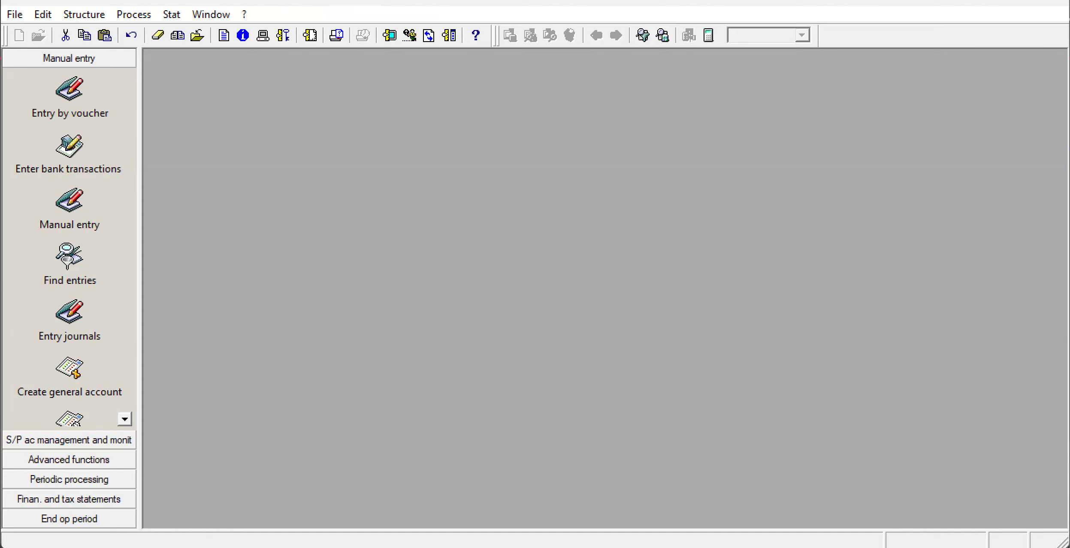
In Sage 100 manual entry, open the CAS cash journal for Jan20 and maximize its window.
{"action": "left_click", "coordinate": [137, 15]}
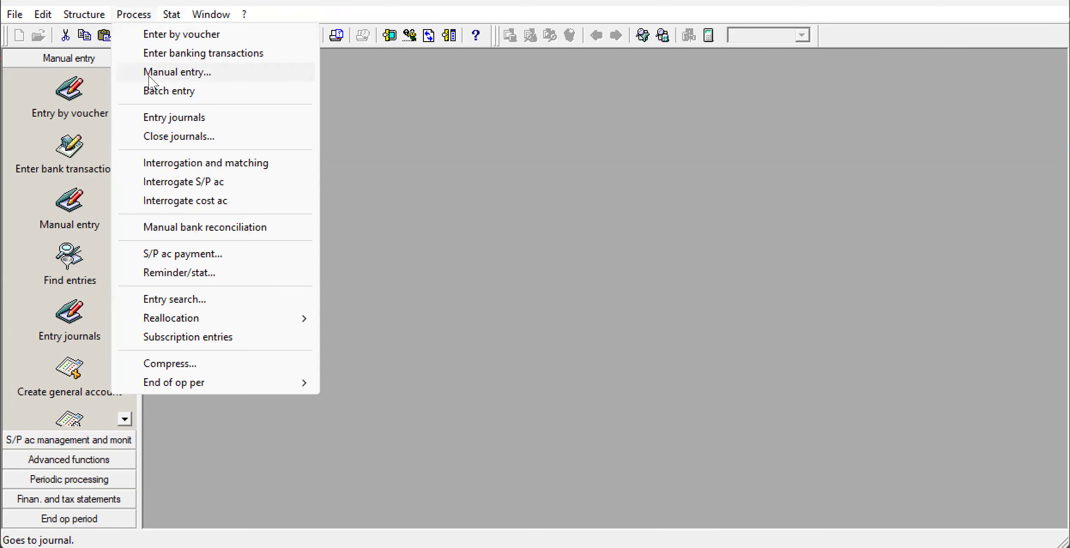
{"action": "left_click", "coordinate": [156, 72]}
{"action": "key", "text": "BackSpace"}
{"action": "left_click", "coordinate": [584, 259]}
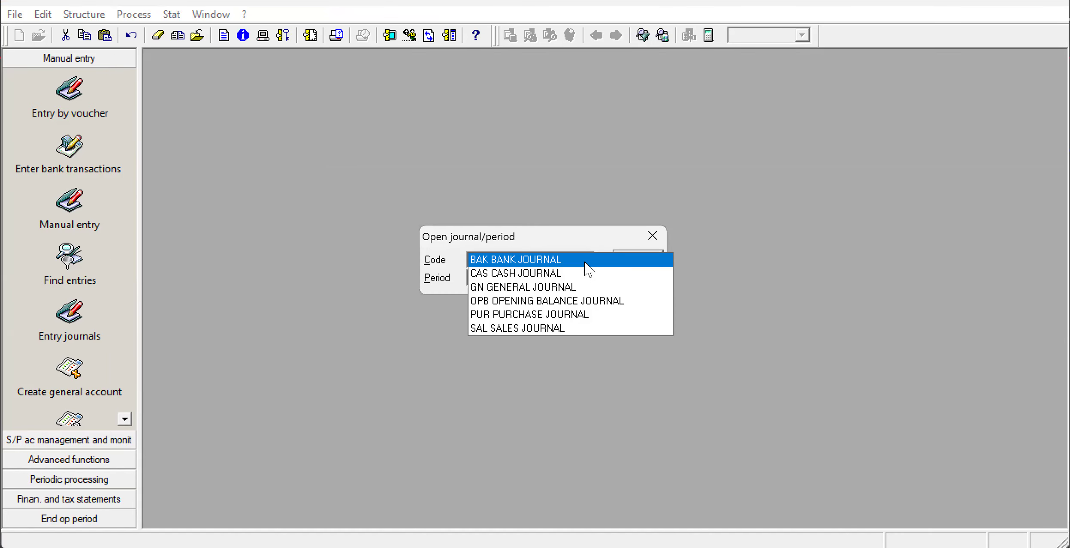
{"action": "left_click", "coordinate": [579, 273]}
{"action": "left_click", "coordinate": [577, 279]}
{"action": "left_click", "coordinate": [571, 278]}
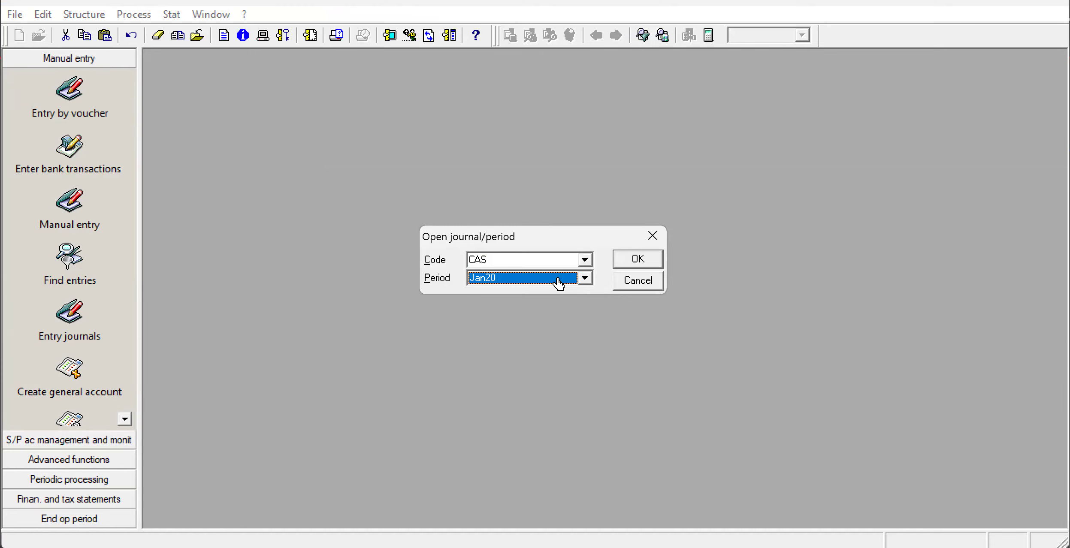
{"action": "left_click", "coordinate": [645, 266]}
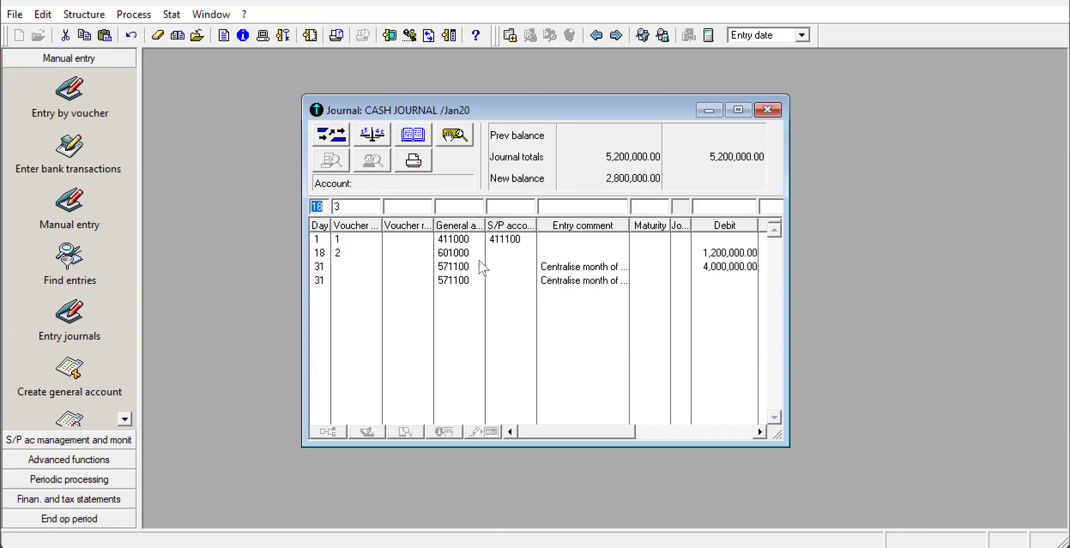
{"action": "left_click", "coordinate": [737, 110]}
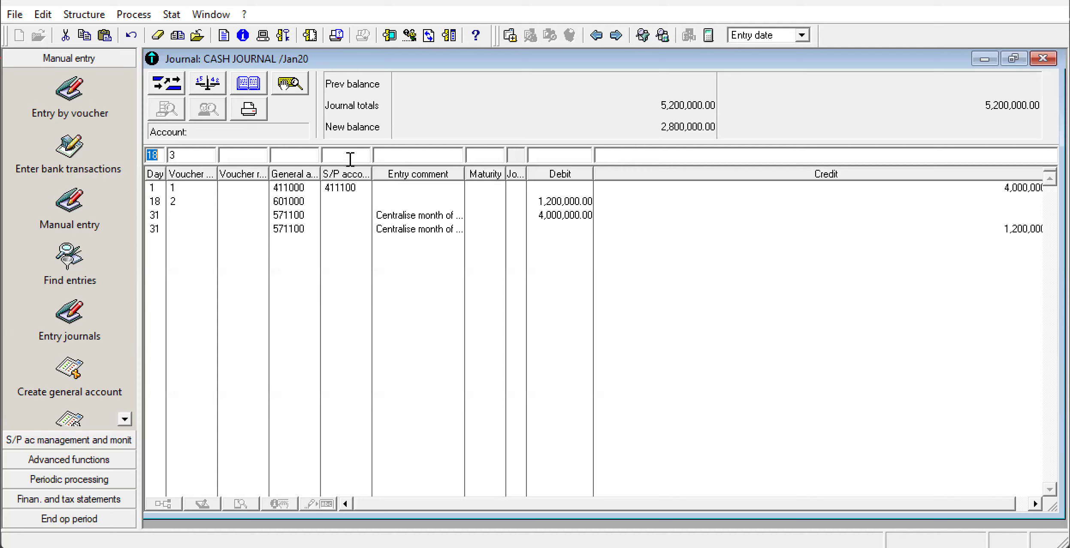
Record a cash journal line for day 18 debiting general account 627 with 1,500,000, and close the journal.
{"action": "left_click", "coordinate": [299, 157]}
{"action": "type", "text": "627"}
{"action": "left_click", "coordinate": [546, 156]}
{"action": "type", "text": "1,500,"}
{"action": "type", "text": "00000"}
{"action": "key", "text": "Return"}
{"action": "left_click", "coordinate": [1043, 58]}
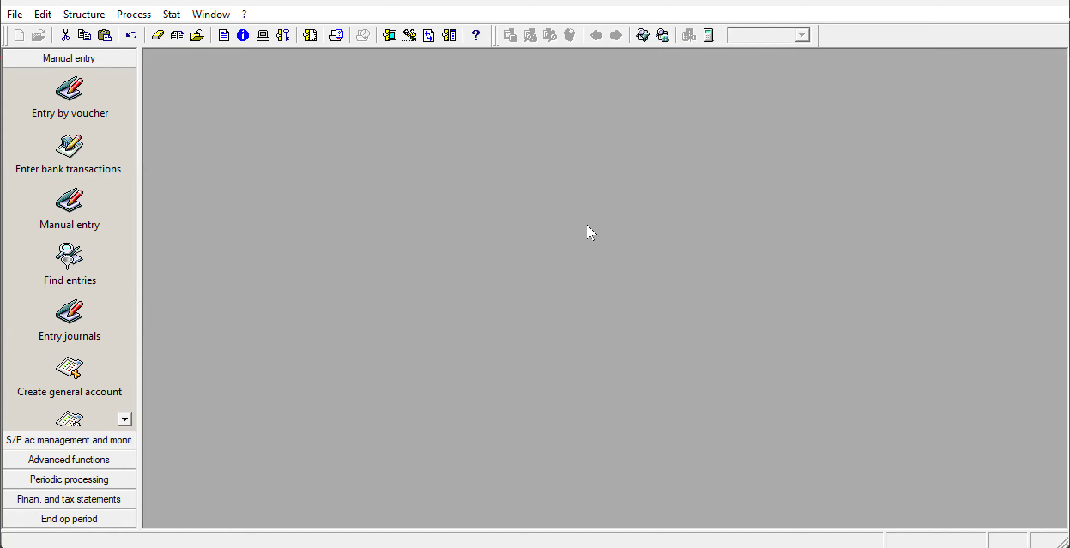
Circle the handwritten 411/701 note for the 22 January sale on the exam snip in Snipping Tool, and return to Sage 100.
{"action": "key", "text": "alt+Tab"}
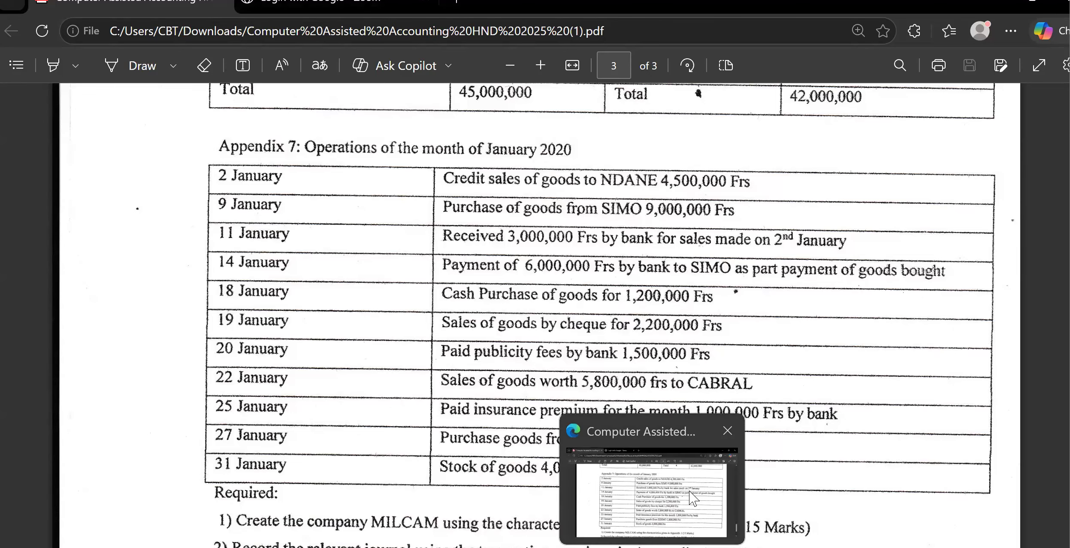
{"action": "mouse_move", "coordinate": [690, 547]}
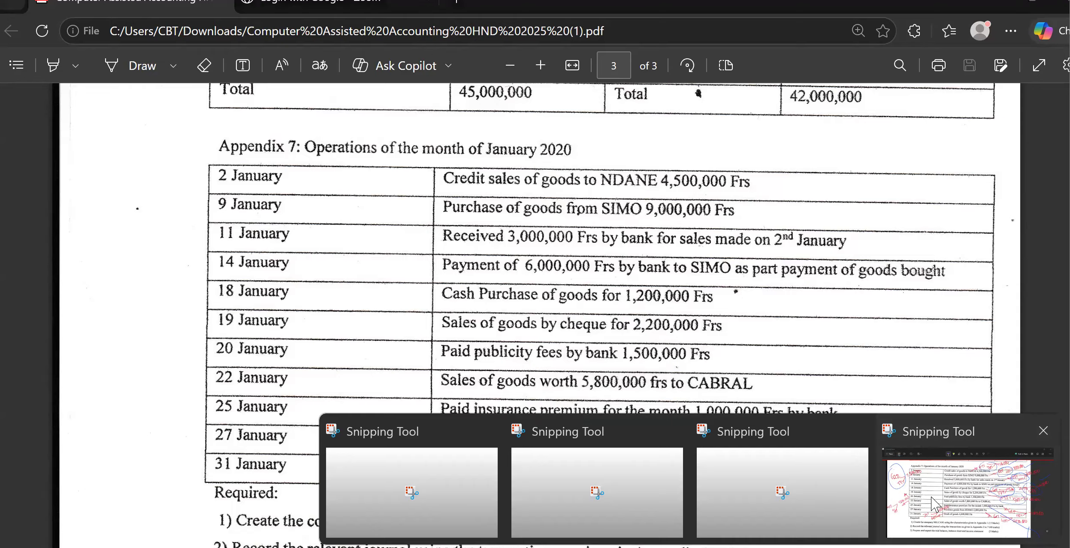
{"action": "left_click", "coordinate": [927, 501]}
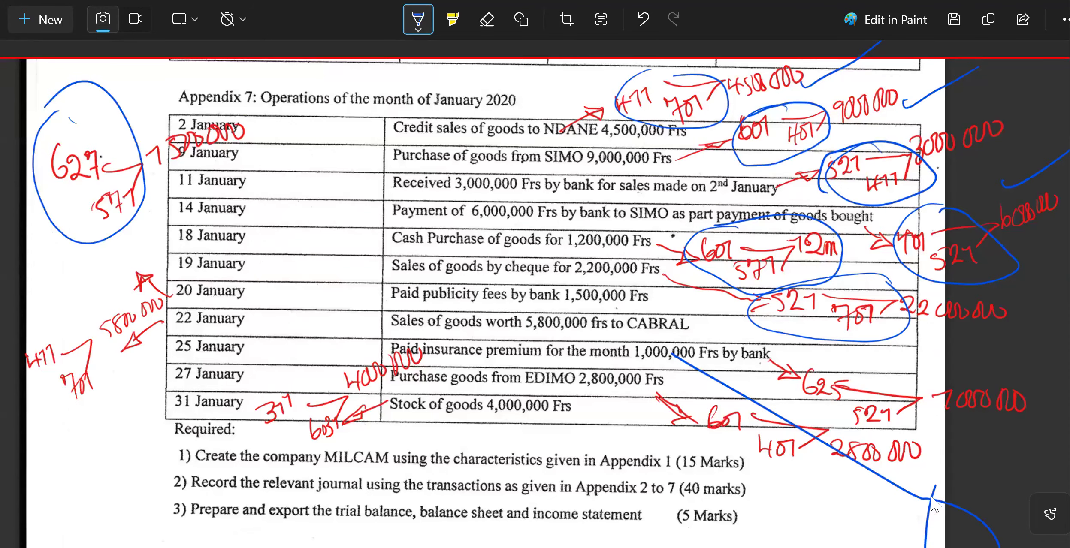
{"action": "mouse_move", "coordinate": [79, 294]}
{"action": "left_mouse_down"}
{"action": "mouse_move", "coordinate": [16, 343]}
{"action": "mouse_move", "coordinate": [155, 323]}
{"action": "mouse_move", "coordinate": [90, 287]}
{"action": "left_mouse_up"}
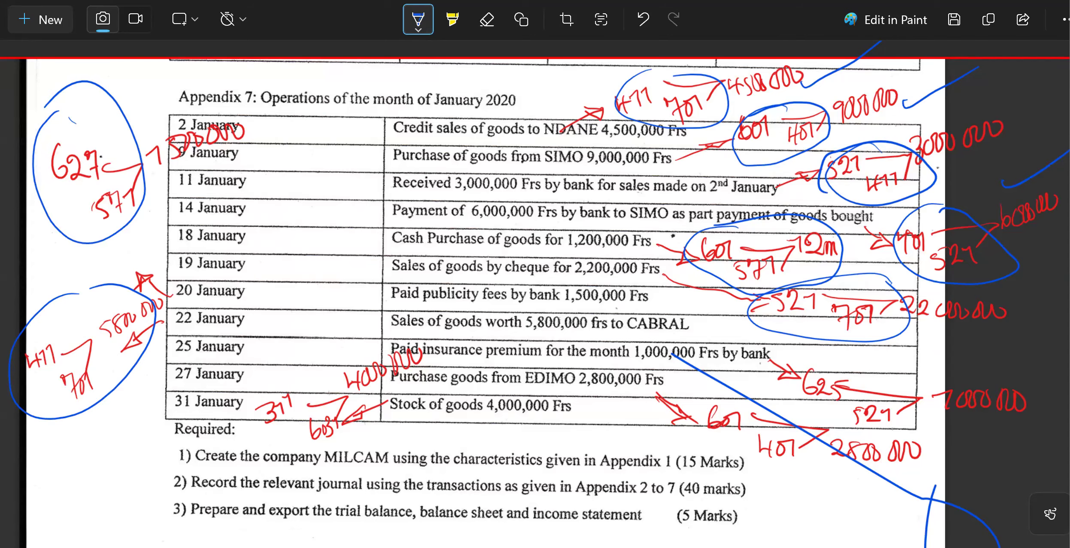
{"action": "mouse_move", "coordinate": [690, 547]}
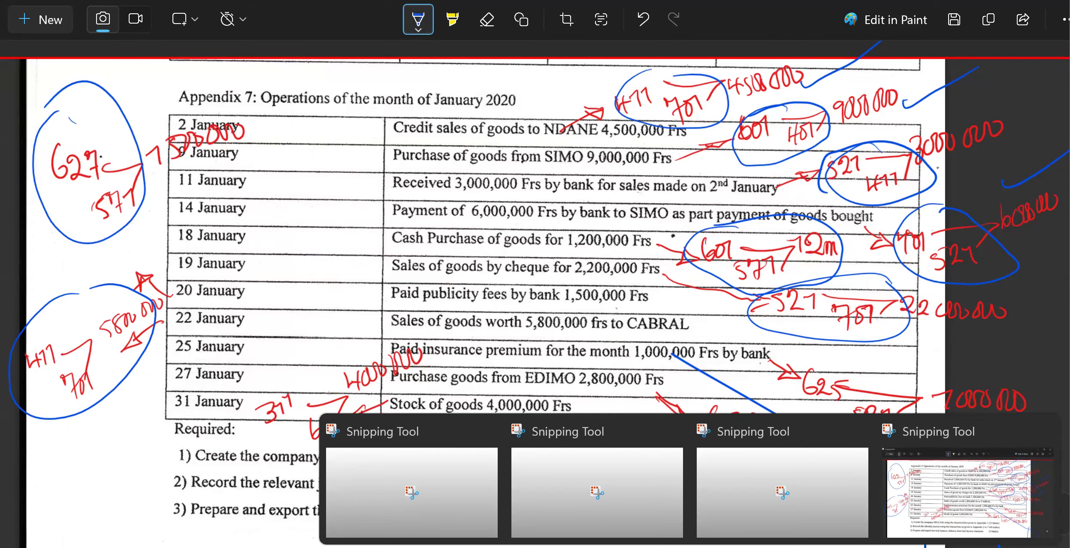
{"action": "left_click", "coordinate": [734, 547]}
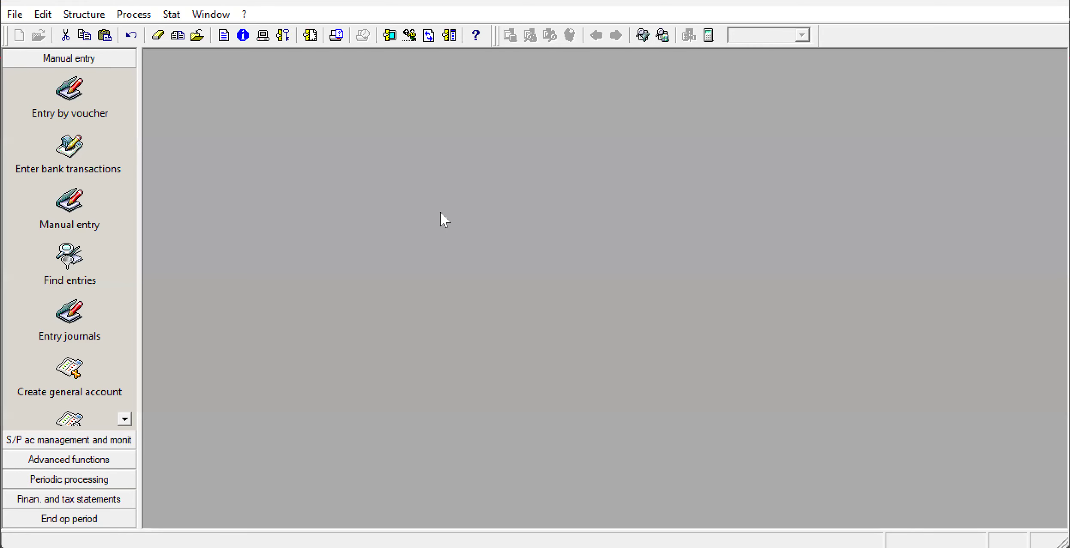
Open the SAL sales journal for Jan20 in manual entry and maximize its window.
{"action": "left_click", "coordinate": [129, 14]}
{"action": "left_click", "coordinate": [177, 71]}
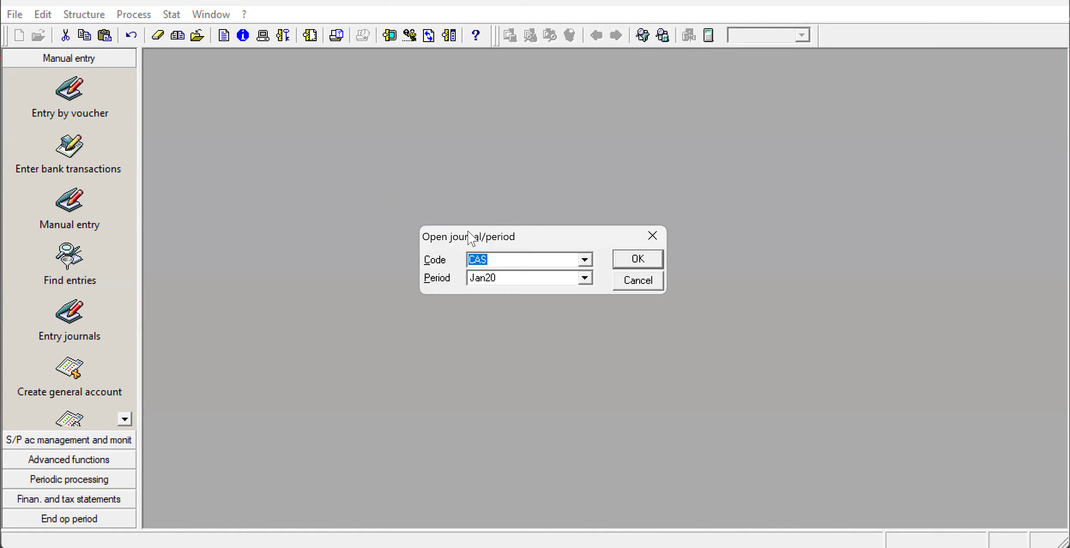
{"action": "left_click", "coordinate": [584, 260]}
{"action": "left_click", "coordinate": [583, 261]}
{"action": "key", "text": "Delete"}
{"action": "left_click", "coordinate": [580, 259]}
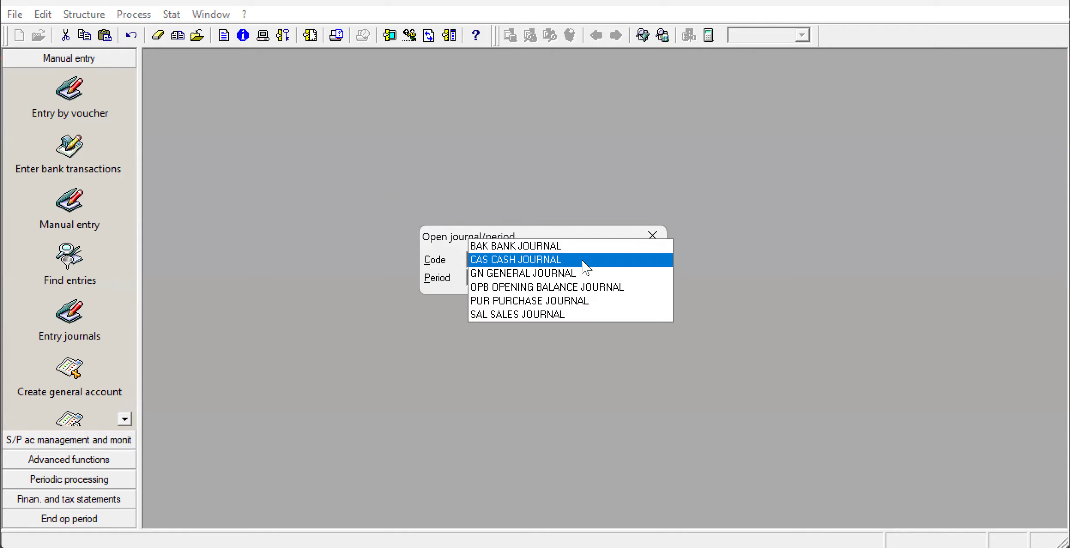
{"action": "left_click", "coordinate": [575, 315]}
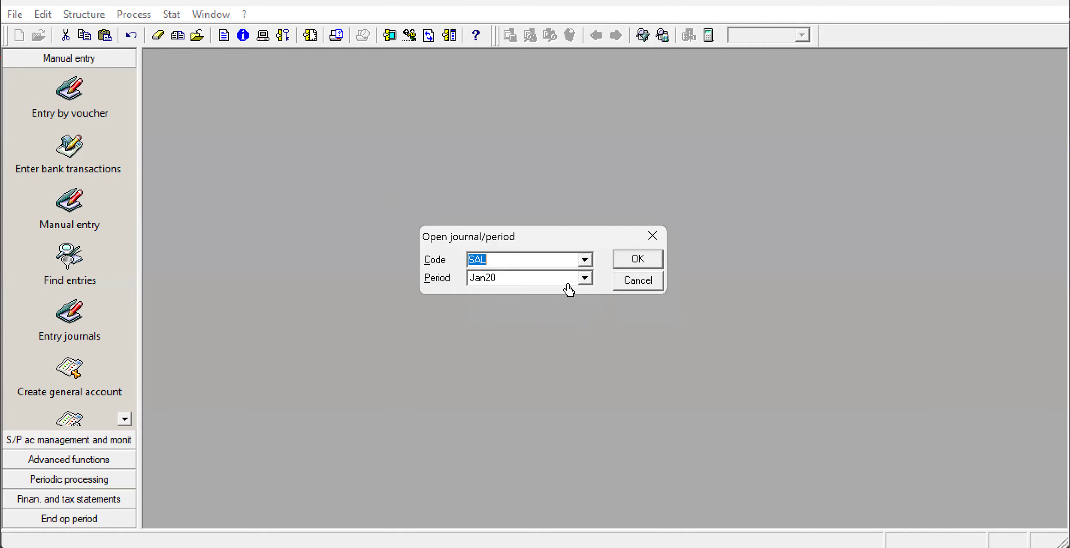
{"action": "left_click", "coordinate": [635, 262]}
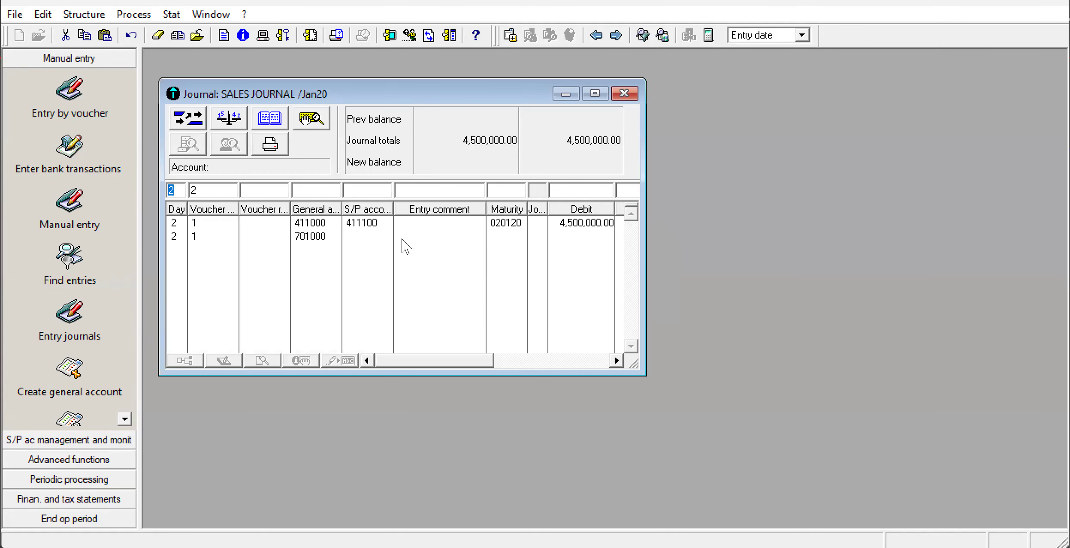
{"action": "left_click", "coordinate": [594, 94]}
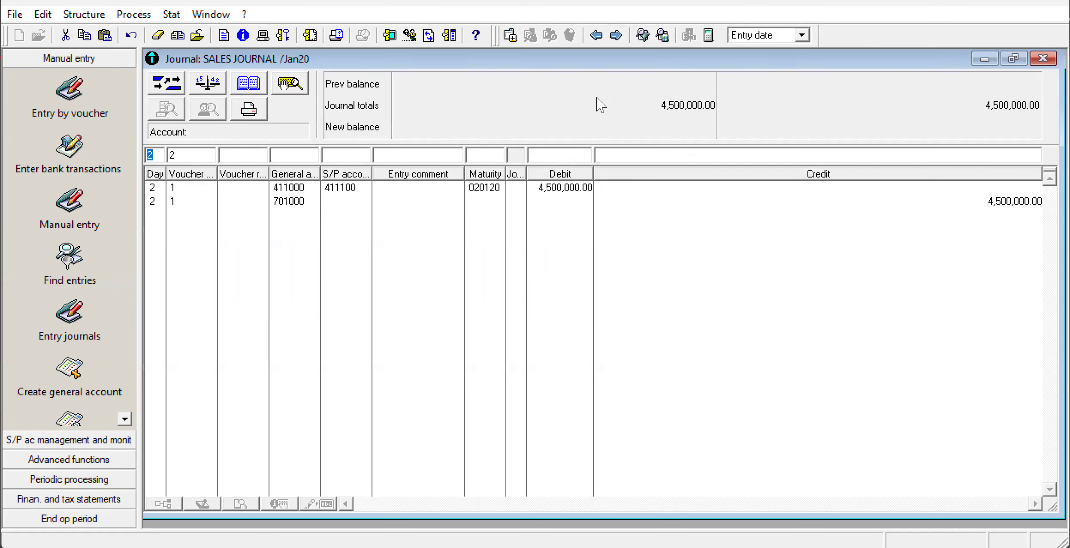
Record a day 2 sales journal line under voucher 2 debiting general account 411 with 5,800,000, and try to close the journal.
{"action": "left_click", "coordinate": [284, 156]}
{"action": "type", "text": "411588"}
{"action": "key", "text": "BackSpace"}
{"action": "type", "text": "00"}
{"action": "key", "text": "BackSpace"}
{"action": "key", "text": "BackSpace"}
{"action": "key", "text": "BackSpace"}
{"action": "key", "text": "BackSpace"}
{"action": "key", "text": "BackSpace"}
{"action": "type", "text": "5800000"}
{"action": "key", "text": "Return"}
{"action": "left_click", "coordinate": [1042, 58]}
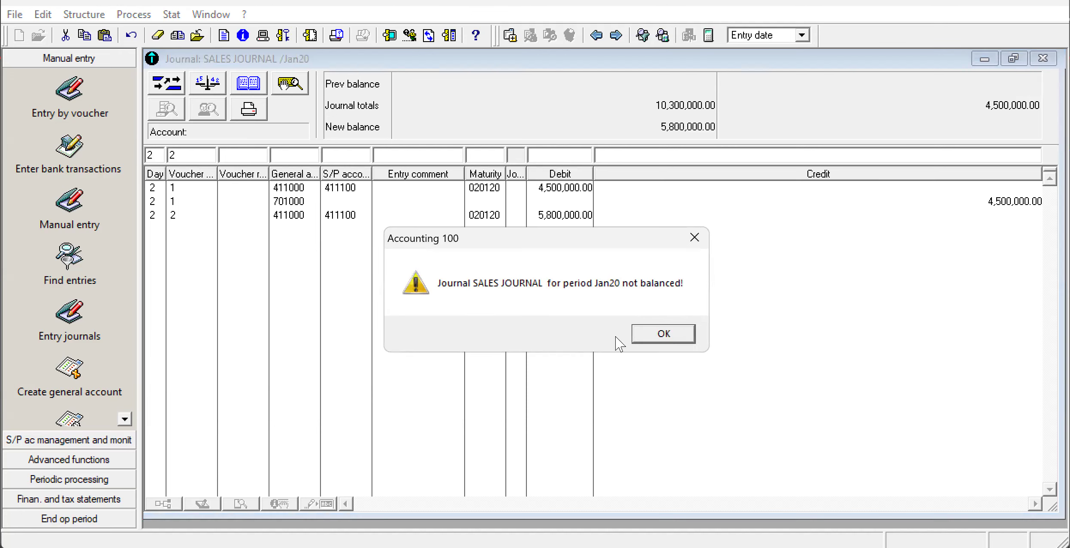
{"action": "left_click", "coordinate": [657, 336]}
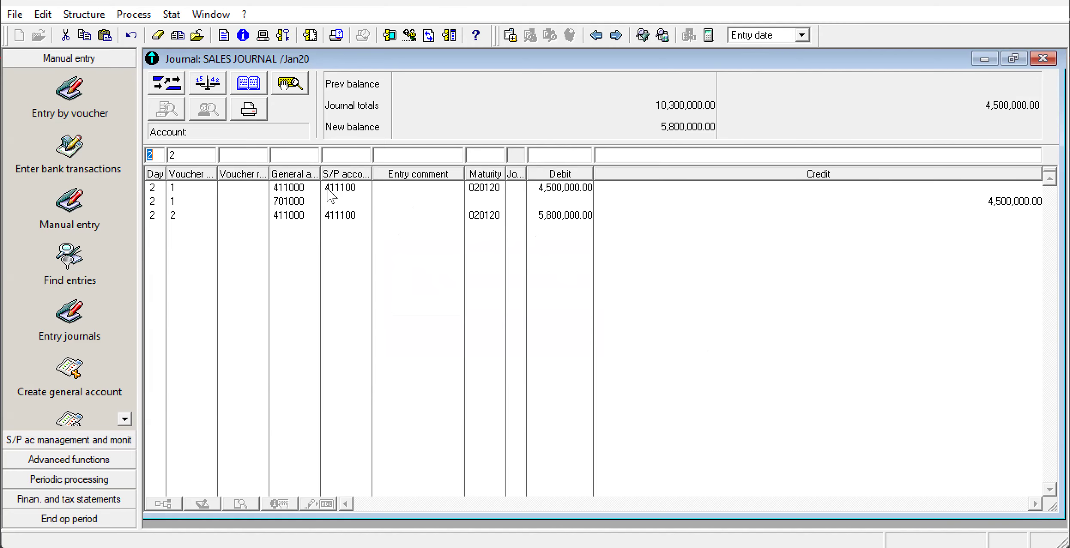
Add the matching voucher 2 line crediting general account 701 with 5,800,000, and close the sales journal.
{"action": "left_click", "coordinate": [302, 157]}
{"action": "type", "text": "701"}
{"action": "left_click", "coordinate": [621, 157]}
{"action": "type", "text": "5,"}
{"action": "type", "text": "800,"}
{"action": "type", "text": "00000"}
{"action": "key", "text": "Return"}
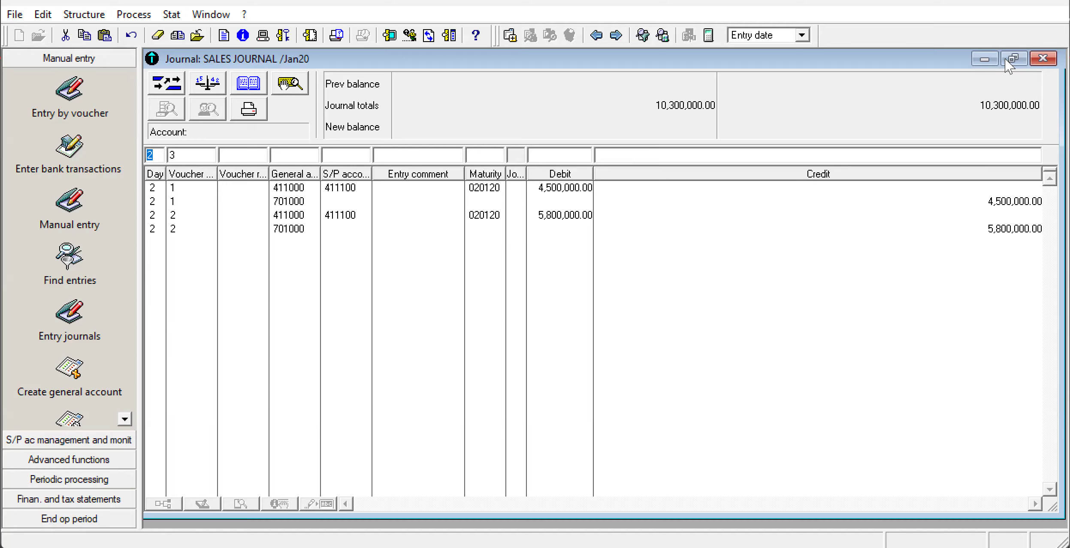
{"action": "left_click", "coordinate": [1043, 58]}
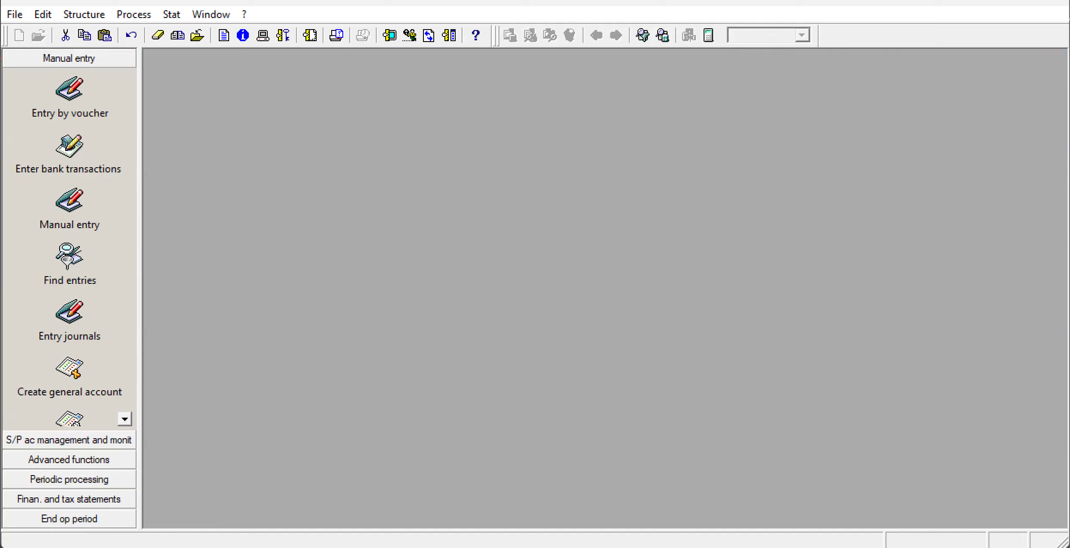
Circle the handwritten 625/521 note for the 25 January insurance premium on the exam snip in Snipping Tool, and return to Sage 100.
{"action": "left_click", "coordinate": [652, 546]}
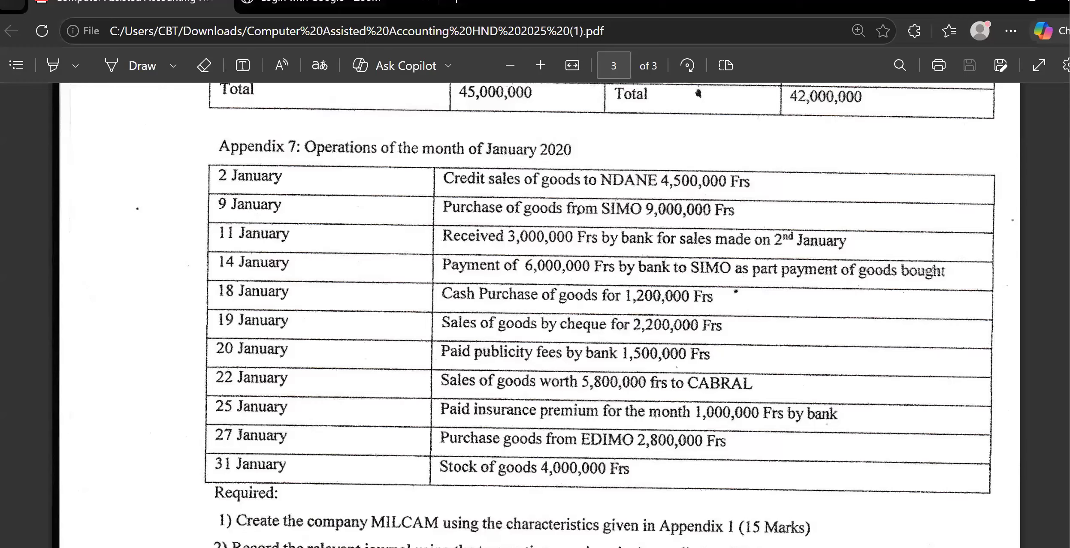
{"action": "mouse_move", "coordinate": [690, 546]}
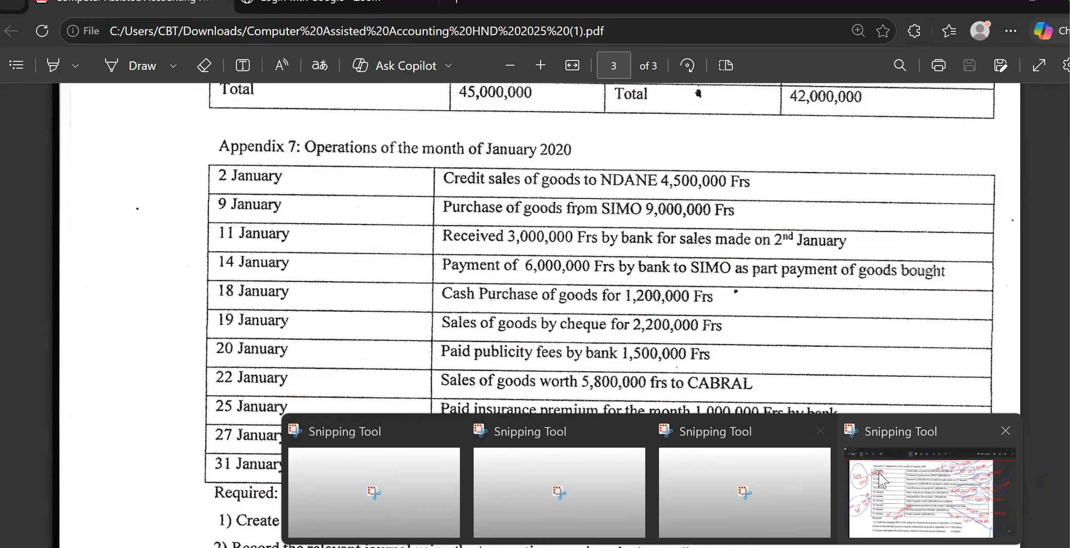
{"action": "left_click", "coordinate": [896, 493]}
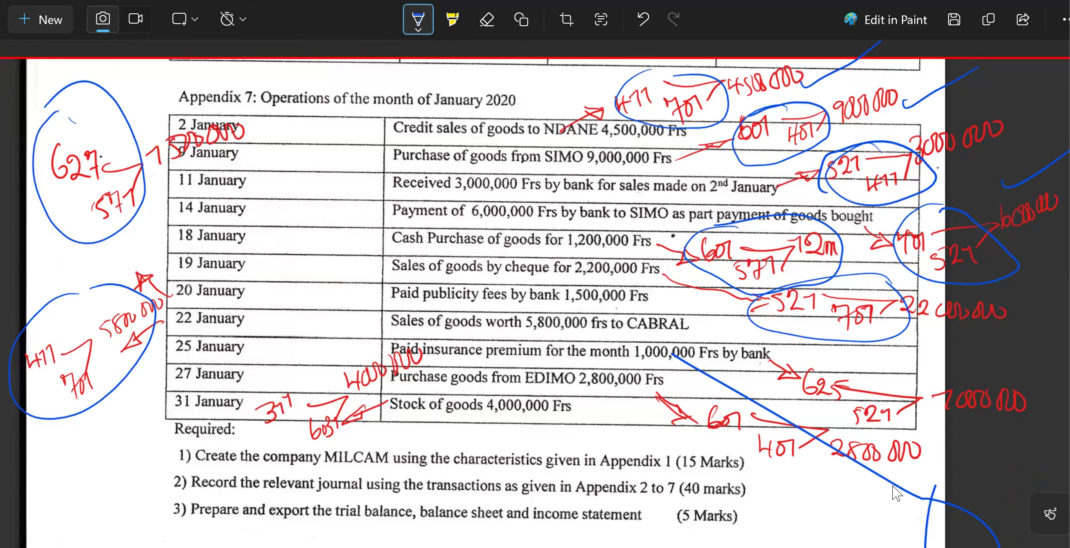
{"action": "mouse_move", "coordinate": [860, 349]}
{"action": "left_mouse_down"}
{"action": "mouse_move", "coordinate": [817, 344]}
{"action": "mouse_move", "coordinate": [826, 407]}
{"action": "mouse_move", "coordinate": [924, 435]}
{"action": "mouse_move", "coordinate": [982, 408]}
{"action": "mouse_move", "coordinate": [908, 354]}
{"action": "mouse_move", "coordinate": [839, 343]}
{"action": "left_mouse_up"}
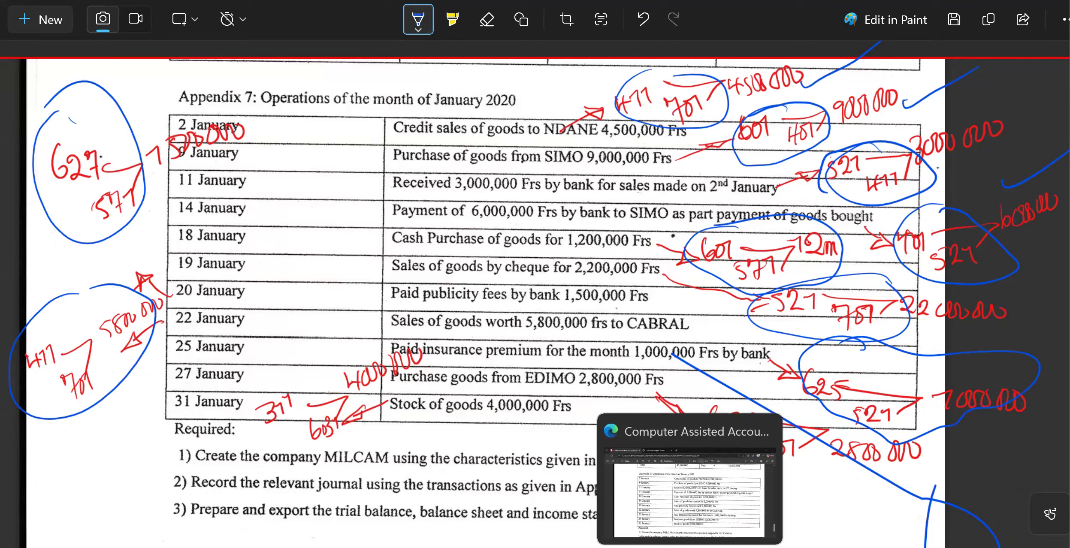
{"action": "left_click", "coordinate": [725, 546]}
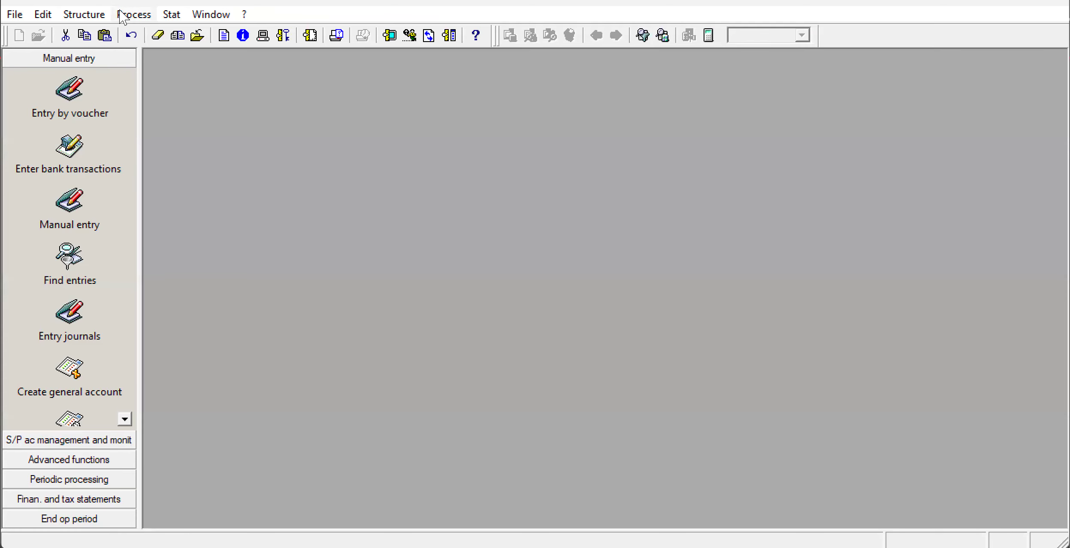
Open the BAK bank journal for Jan20 in manual entry.
{"action": "left_click", "coordinate": [145, 15]}
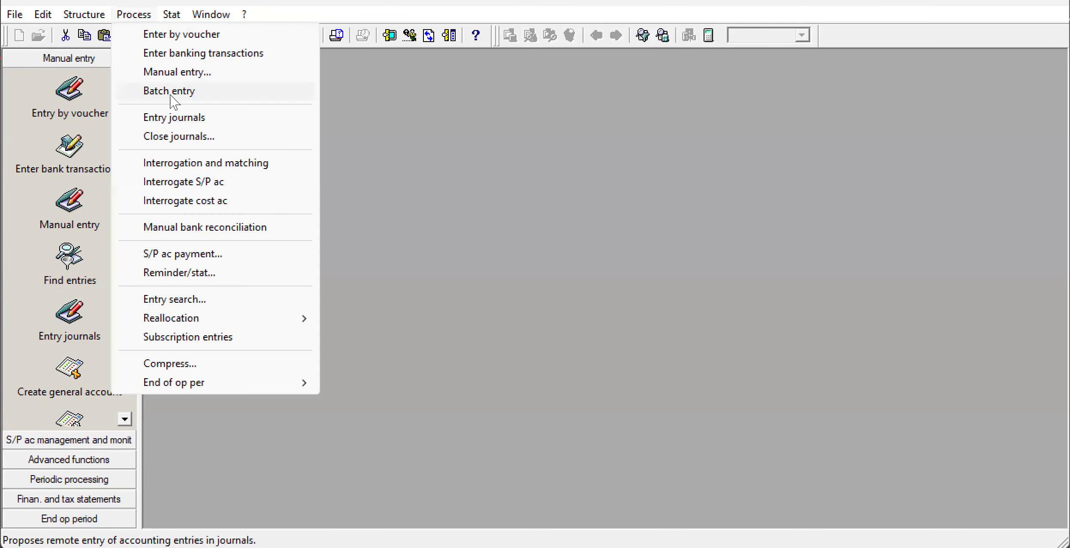
{"action": "left_click", "coordinate": [184, 73]}
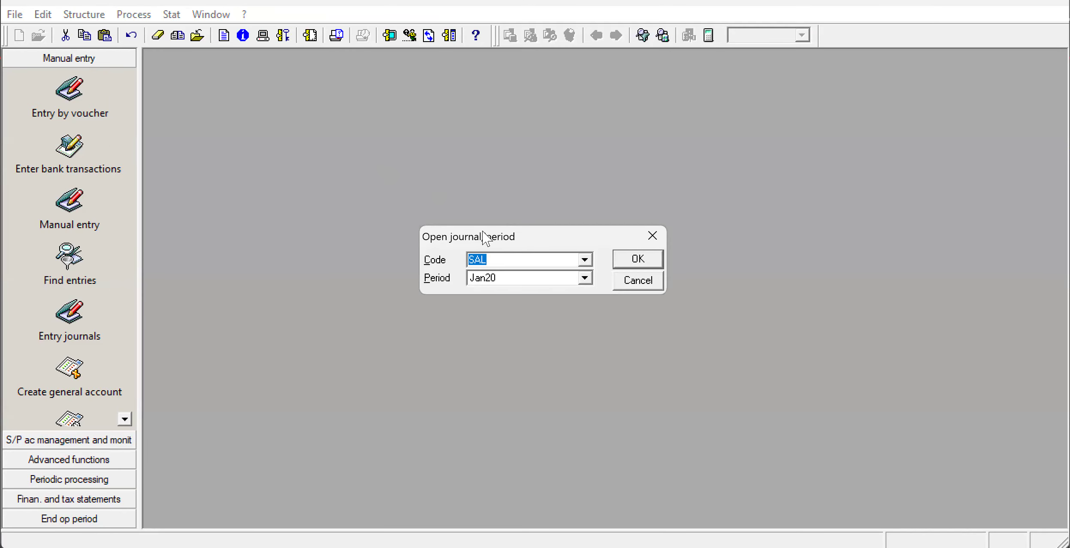
{"action": "key", "text": "BackSpace"}
{"action": "left_click", "coordinate": [584, 259]}
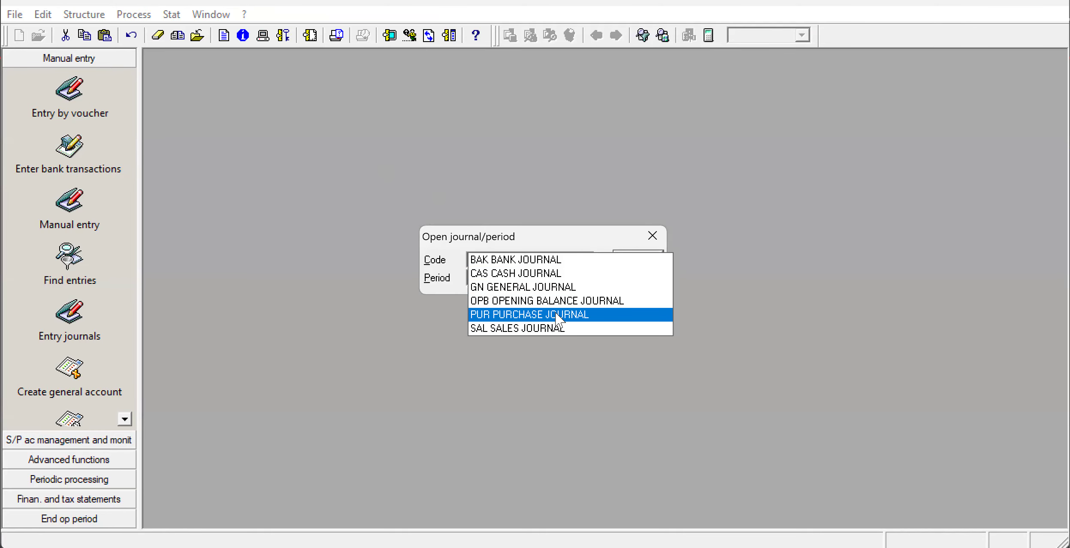
{"action": "left_click", "coordinate": [547, 260]}
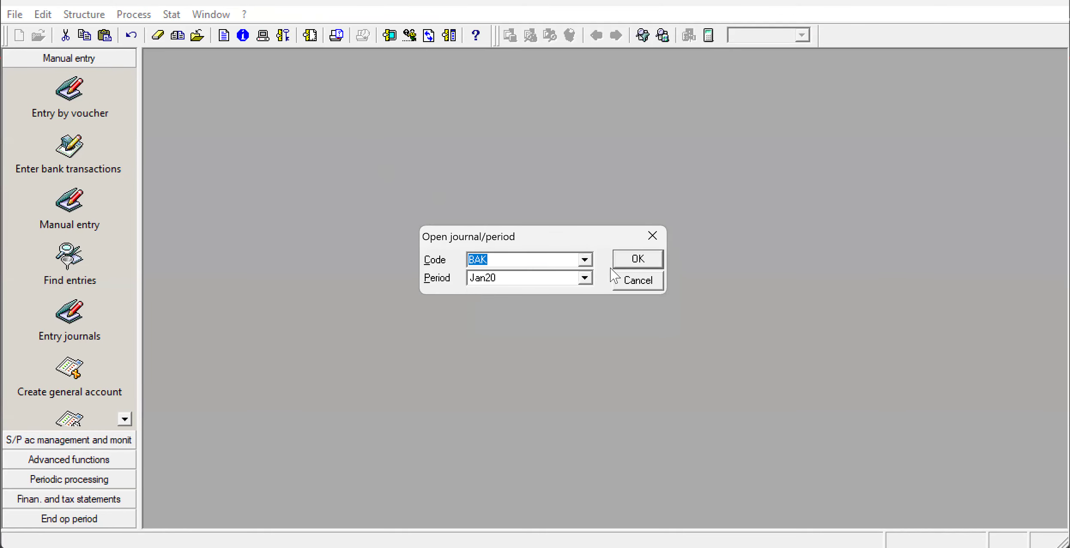
{"action": "left_click", "coordinate": [628, 258]}
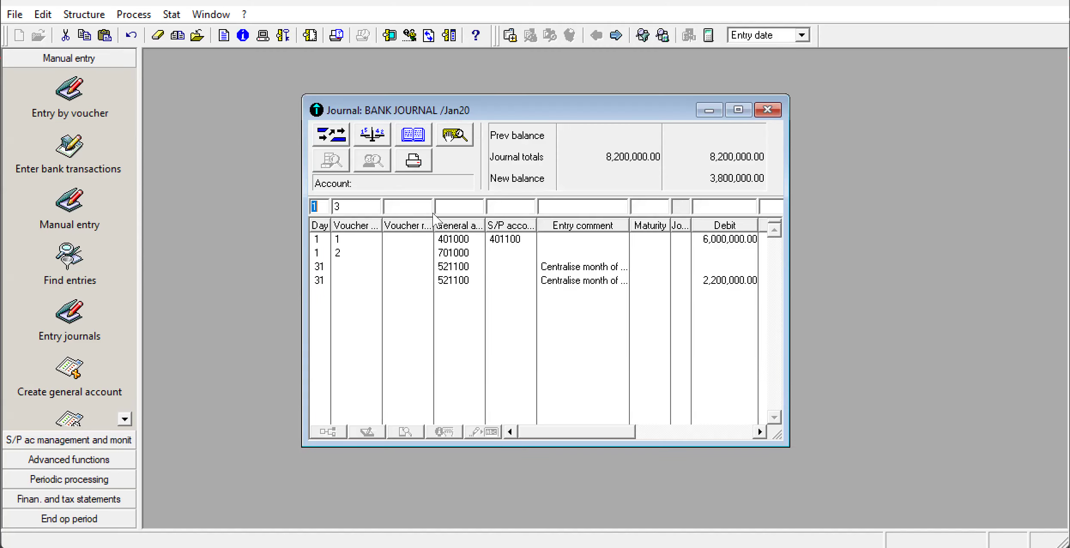
Record a day 1 bank journal line under voucher 3 debiting general account 625 with 1,000,000, and close the journal.
{"action": "left_click", "coordinate": [449, 209]}
{"action": "type", "text": "625"}
{"action": "left_click", "coordinate": [738, 110]}
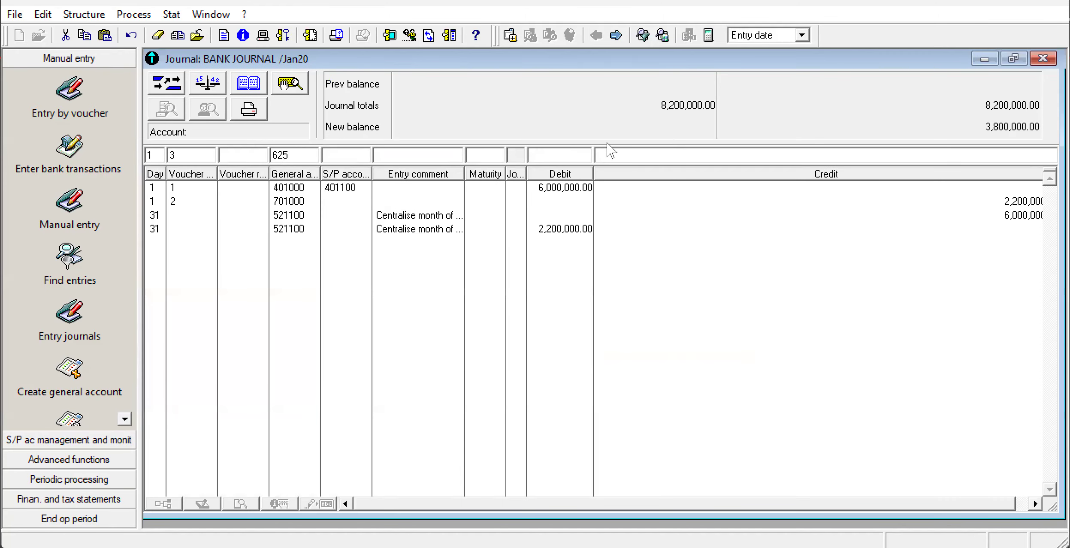
{"action": "left_click", "coordinate": [561, 158]}
{"action": "type", "text": "1000000"}
{"action": "key", "text": "Return"}
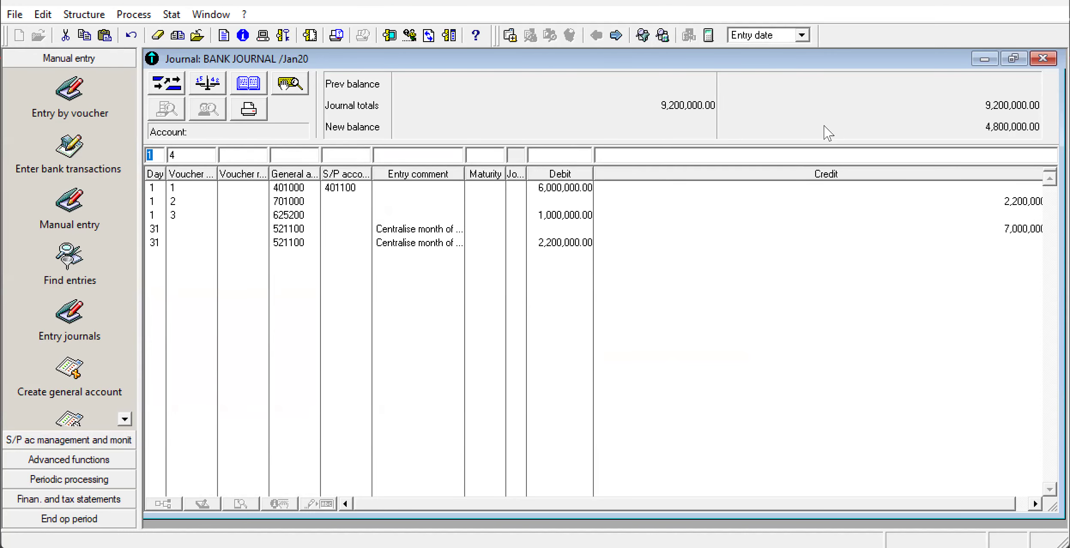
{"action": "left_click", "coordinate": [1042, 57]}
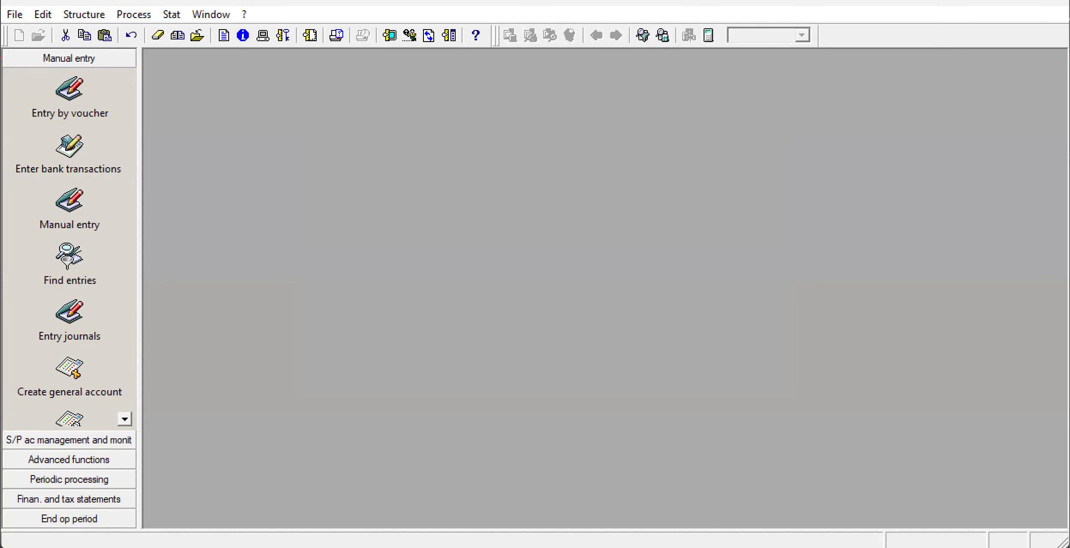
Circle the handwritten 601/401 note for the 27 January purchase from EDIMO on the exam snip in Snipping Tool, and return to Sage 100.
{"action": "key", "text": "alt+Tab"}
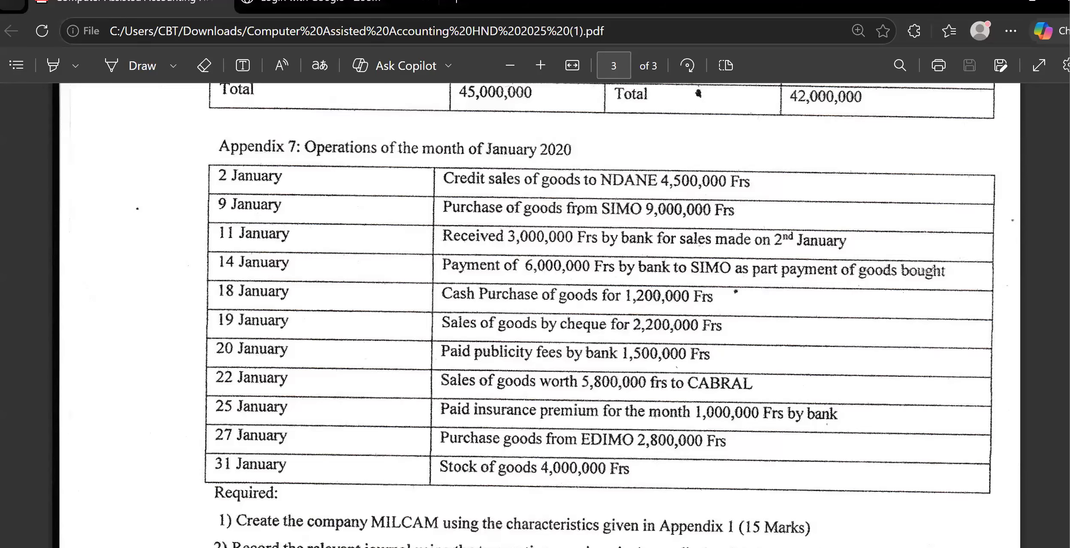
{"action": "left_click", "coordinate": [904, 502]}
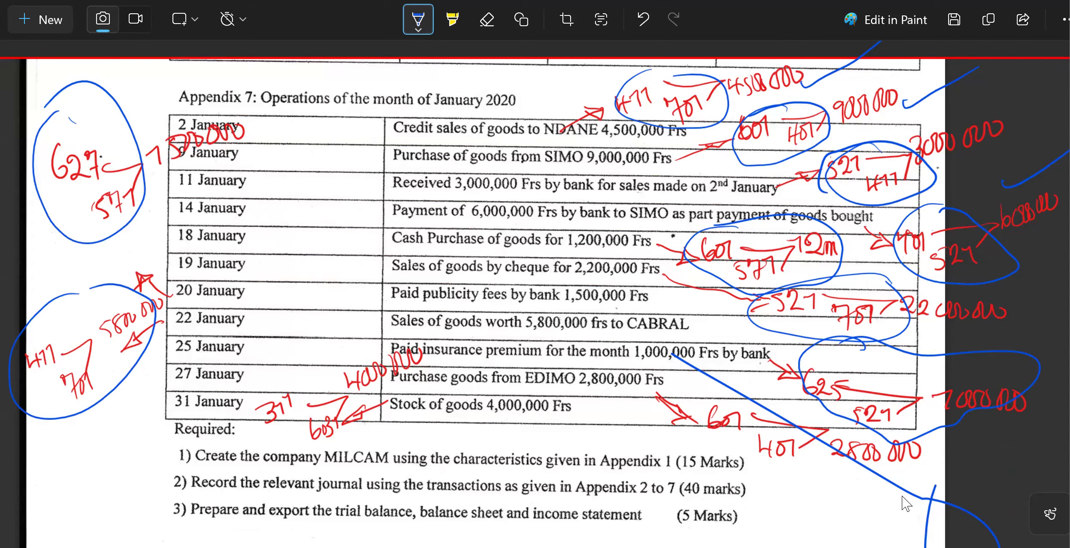
{"action": "mouse_move", "coordinate": [716, 393]}
{"action": "left_mouse_down"}
{"action": "mouse_move", "coordinate": [686, 454]}
{"action": "mouse_move", "coordinate": [817, 454]}
{"action": "mouse_move", "coordinate": [689, 395]}
{"action": "left_mouse_up"}
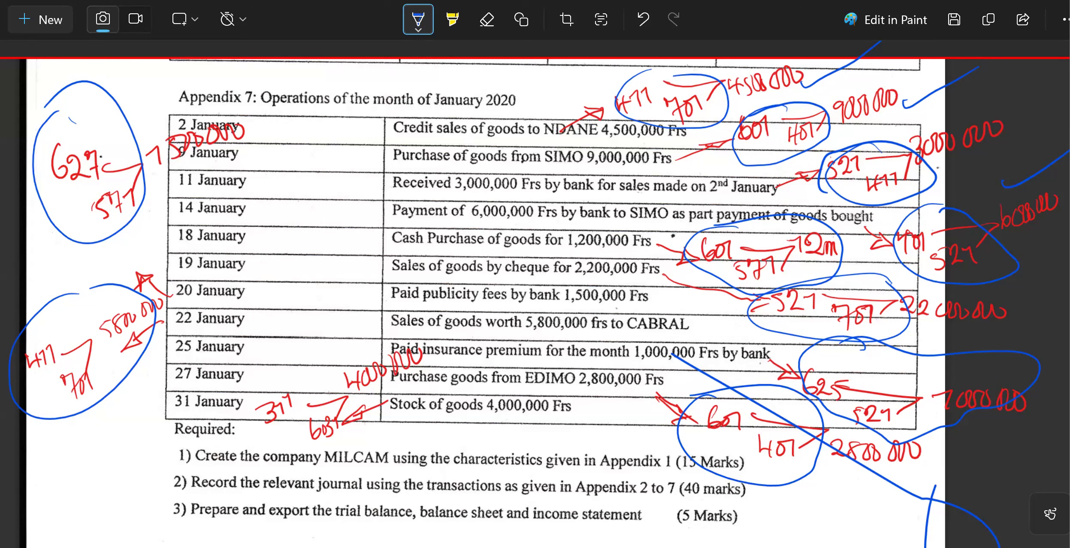
{"action": "mouse_move", "coordinate": [727, 547]}
{"action": "left_click", "coordinate": [728, 506]}
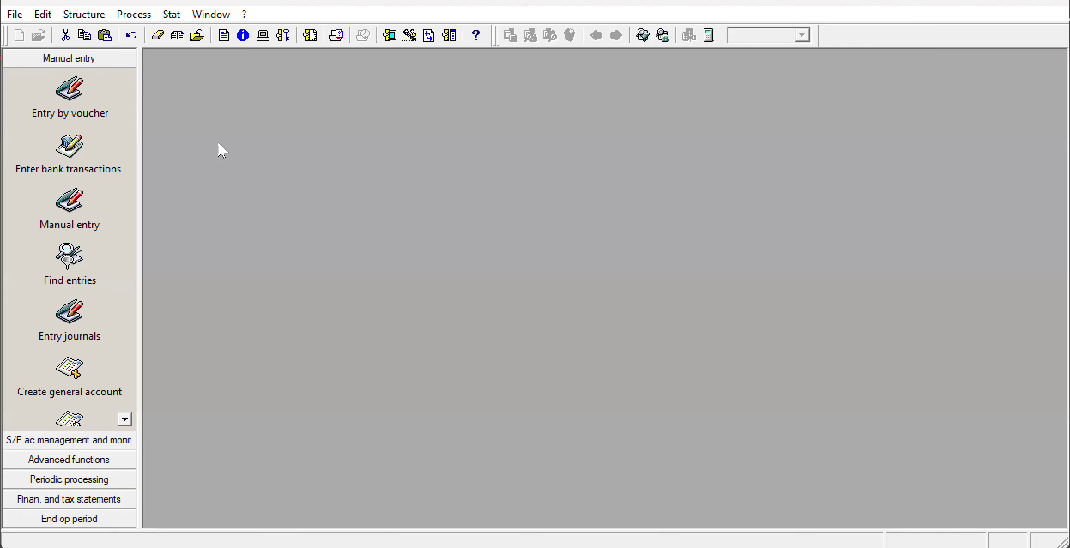
Open the PUR purchase journal for Jan20 in manual entry and maximize its window.
{"action": "left_click", "coordinate": [127, 15]}
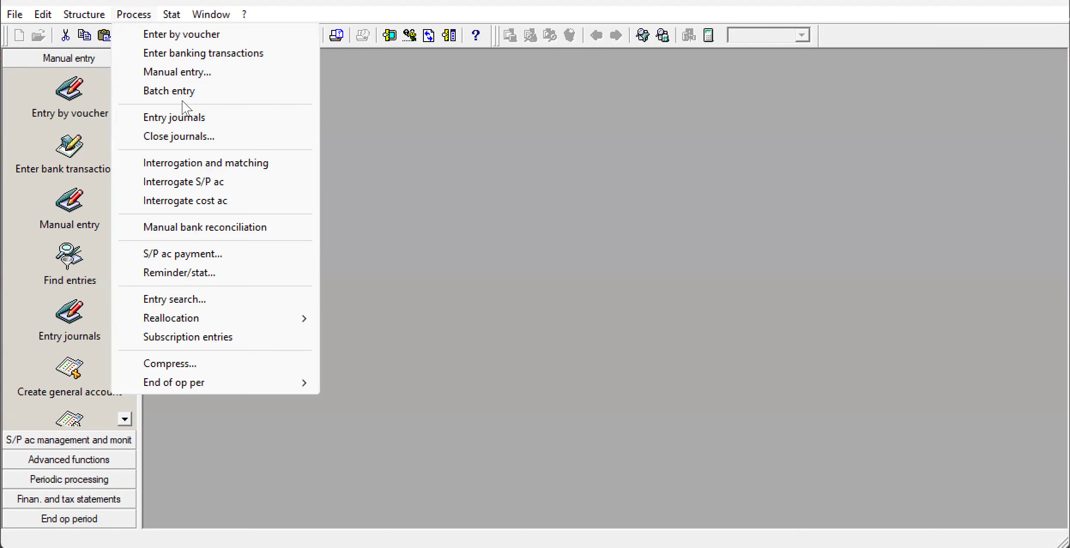
{"action": "left_click", "coordinate": [194, 74]}
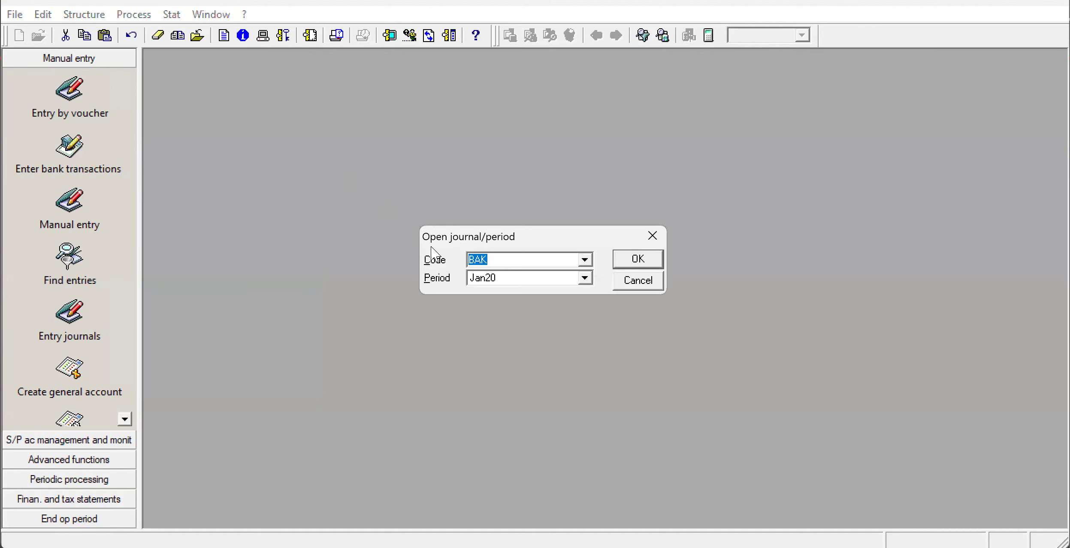
{"action": "key", "text": "BackSpace"}
{"action": "left_click", "coordinate": [585, 259]}
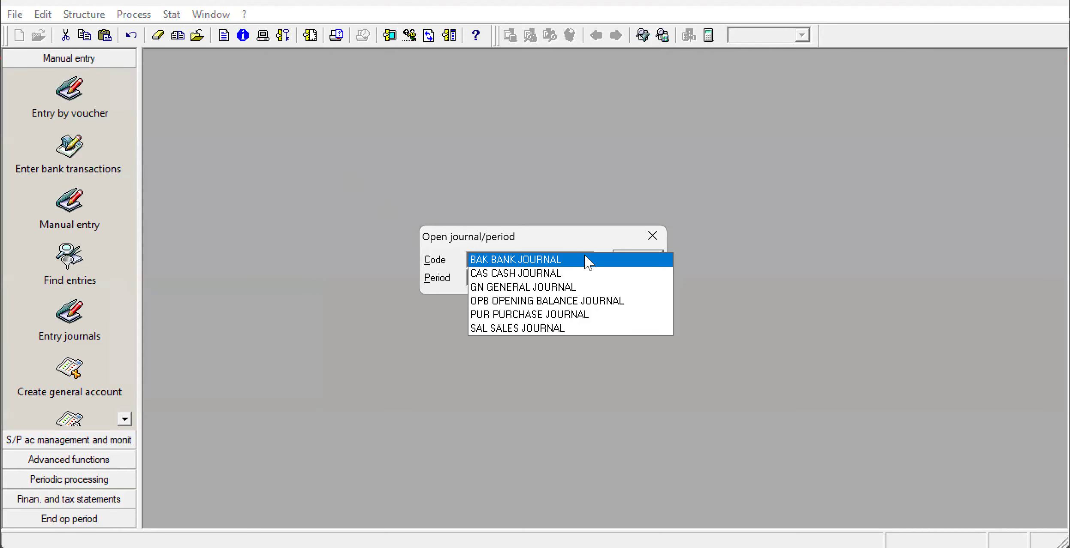
{"action": "left_click", "coordinate": [576, 314]}
{"action": "left_click", "coordinate": [629, 259]}
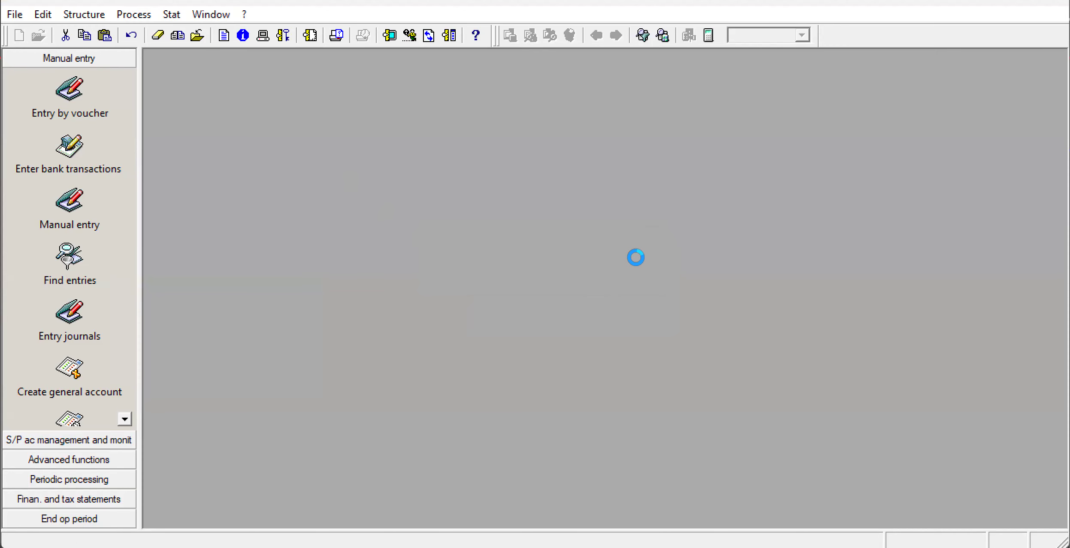
{"action": "left_click", "coordinate": [596, 109]}
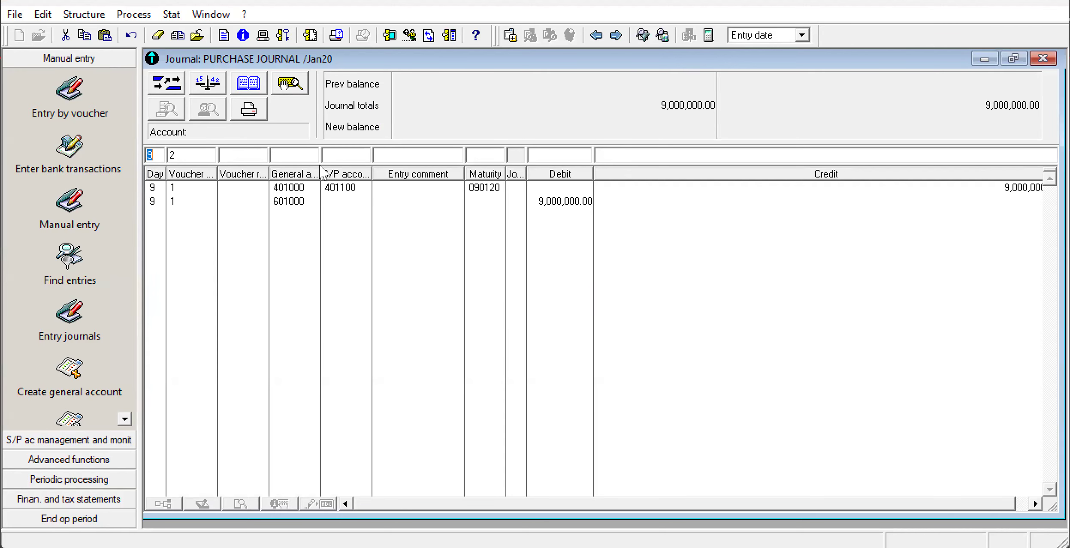
Record a day 9 purchase journal line under voucher 2 crediting supplier account 401000 with 2,800,000, and try to close the journal.
{"action": "left_click", "coordinate": [303, 159]}
{"action": "type", "text": "401"}
{"action": "left_click", "coordinate": [627, 161]}
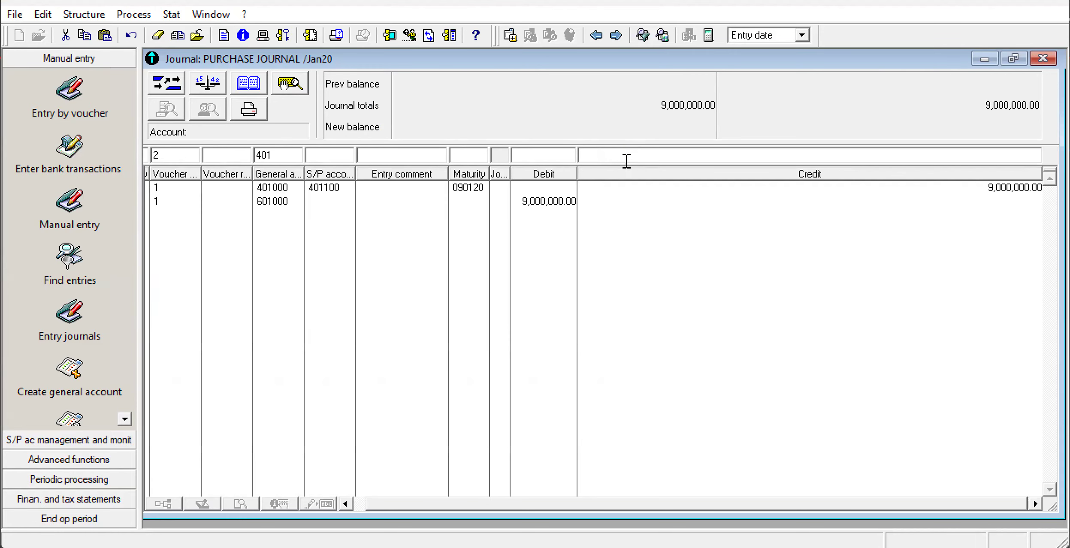
{"action": "type", "text": "2800000"}
{"action": "key", "text": "Return"}
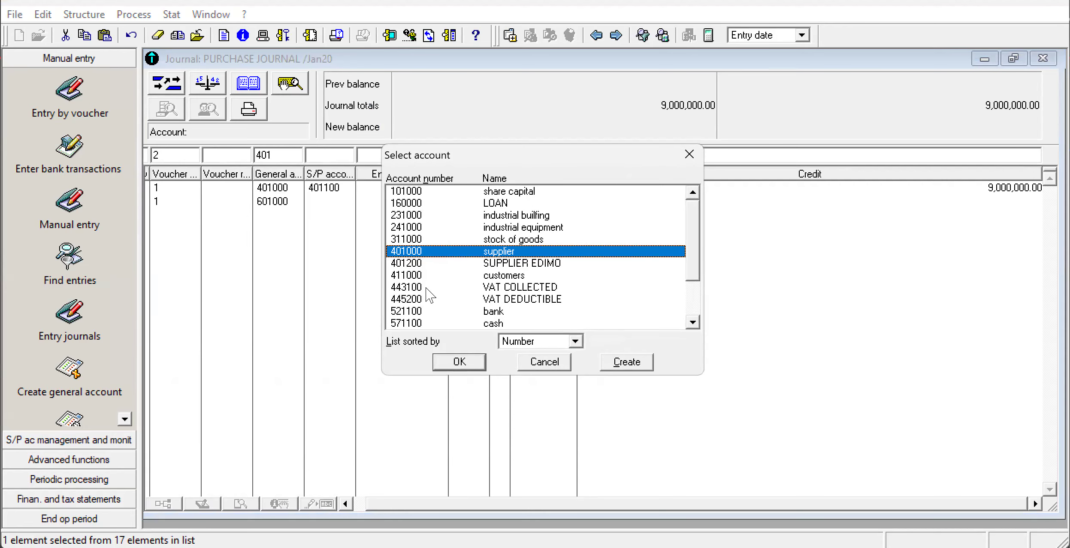
{"action": "left_click", "coordinate": [448, 365]}
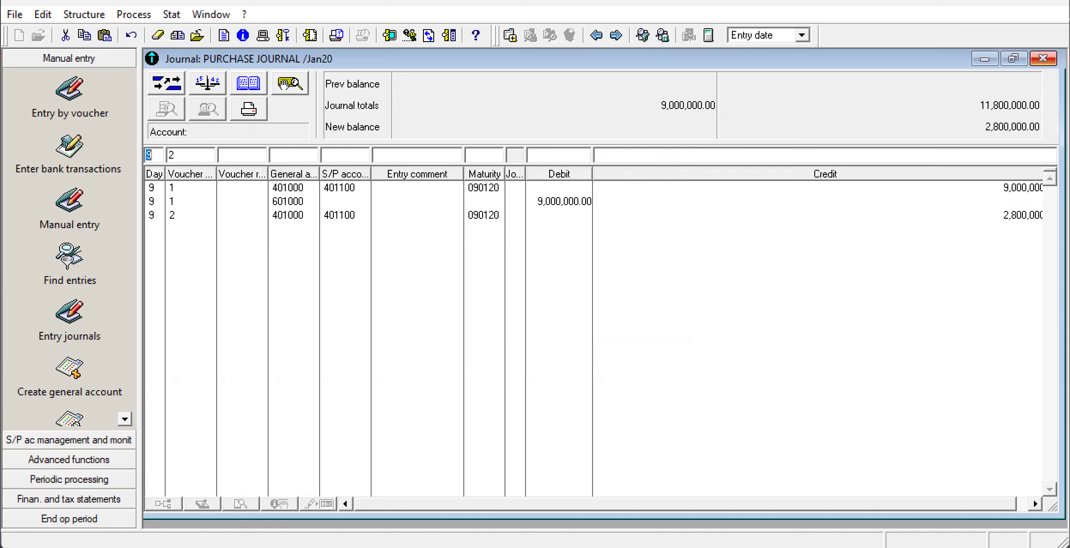
{"action": "left_click", "coordinate": [1043, 58]}
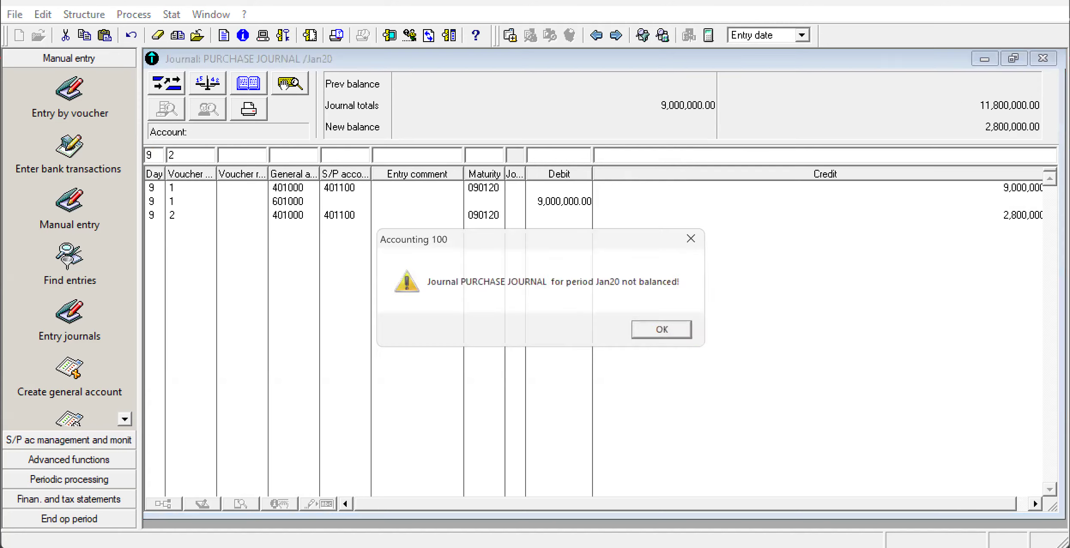
{"action": "left_click", "coordinate": [681, 333]}
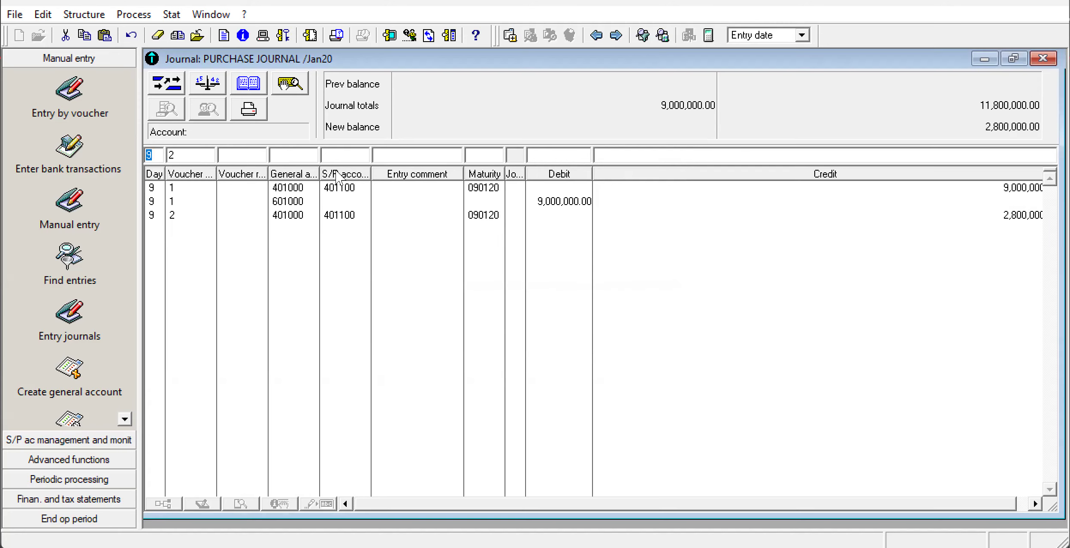
Add the matching voucher 2 line debiting general account 601 with 2,800,000, and close the purchase journal.
{"action": "left_click", "coordinate": [296, 156]}
{"action": "type", "text": "60"}
{"action": "left_click", "coordinate": [538, 154]}
{"action": "type", "text": "2,800,000"}
{"action": "key", "text": "Return"}
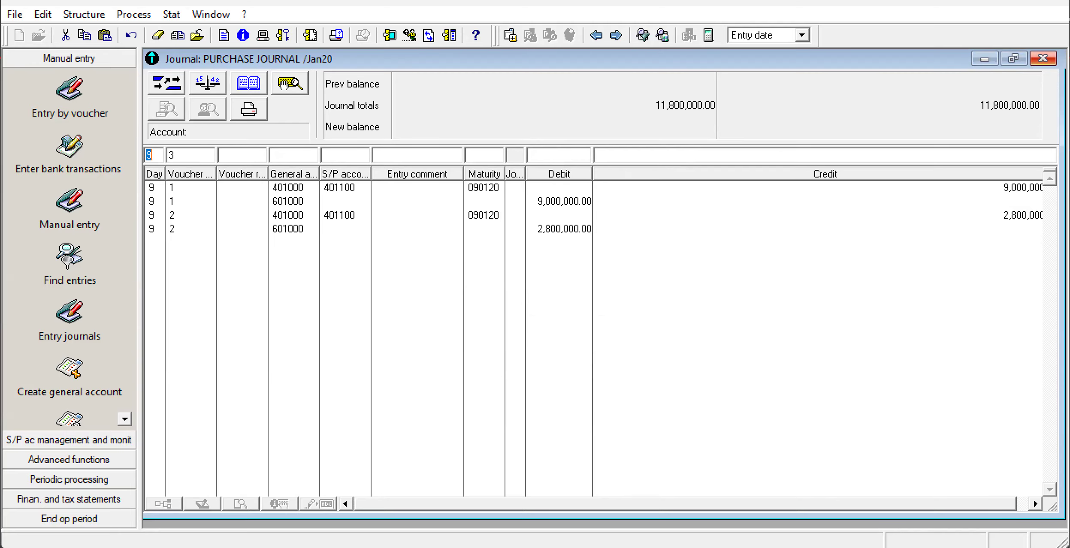
{"action": "left_click", "coordinate": [1042, 58]}
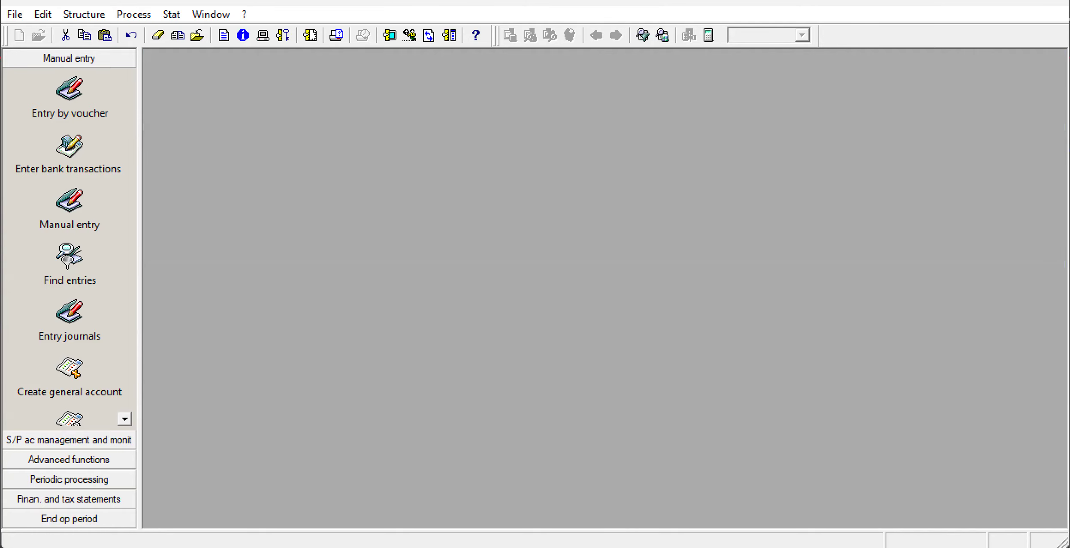
Circle the handwritten 4,000,000 note for the 31 January stock of goods on the exam snip in Snipping Tool, and return to Sage 100.
{"action": "left_click", "coordinate": [689, 547]}
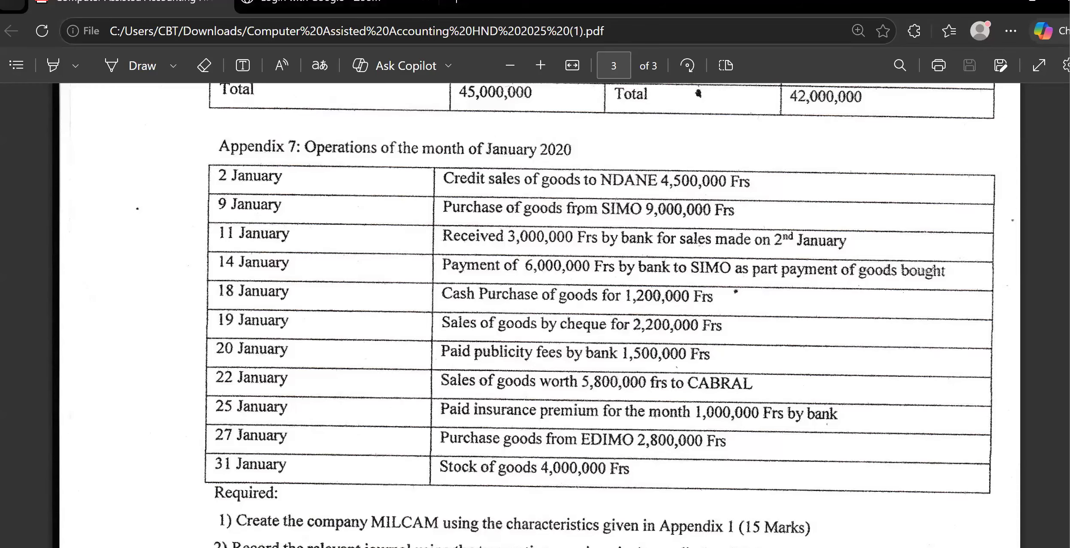
{"action": "mouse_move", "coordinate": [650, 547]}
{"action": "left_click", "coordinate": [897, 511]}
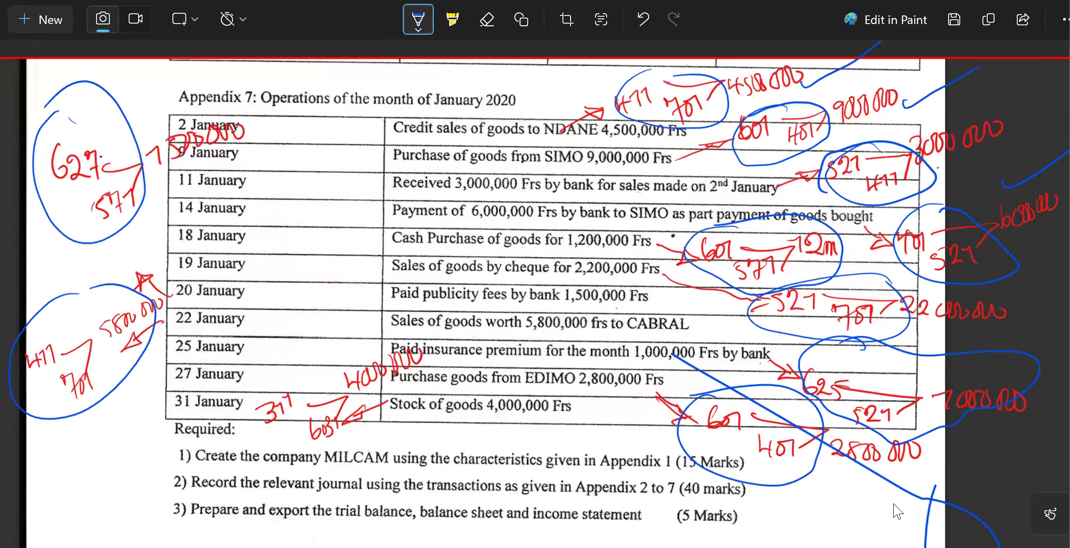
{"action": "mouse_move", "coordinate": [329, 341]}
{"action": "left_mouse_down"}
{"action": "mouse_move", "coordinate": [257, 457]}
{"action": "mouse_move", "coordinate": [476, 301]}
{"action": "mouse_move", "coordinate": [299, 340]}
{"action": "left_mouse_up"}
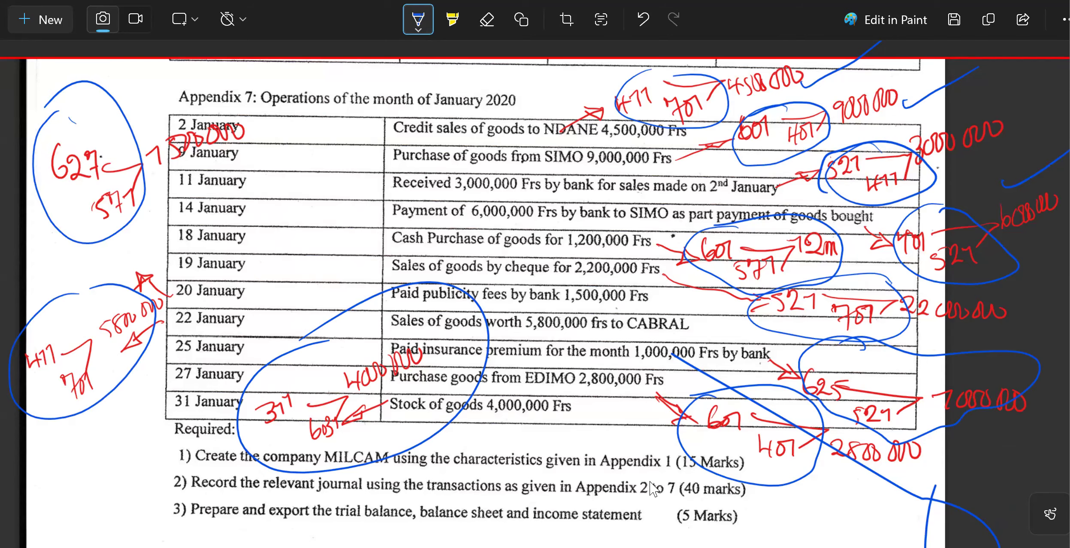
{"action": "mouse_move", "coordinate": [648, 547]}
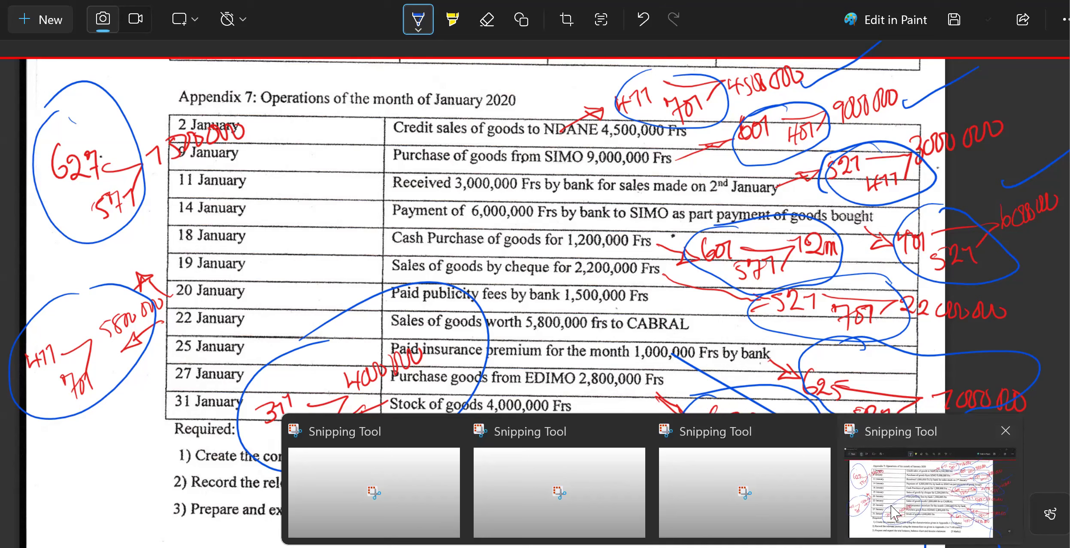
{"action": "left_click", "coordinate": [892, 510]}
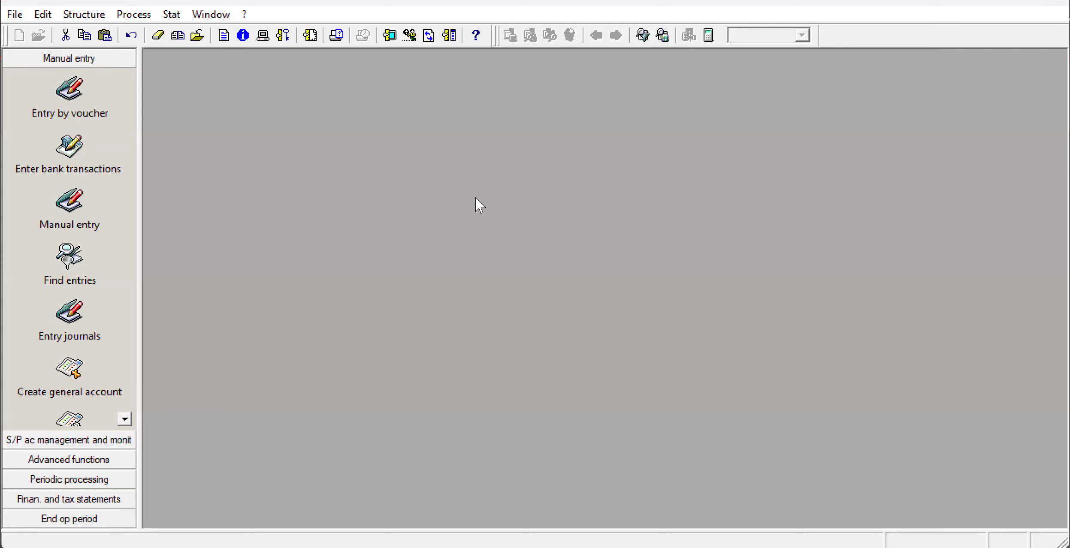
Reopen the PUR purchase journal for Jan20 in manual entry and maximize its window.
{"action": "left_click", "coordinate": [131, 14]}
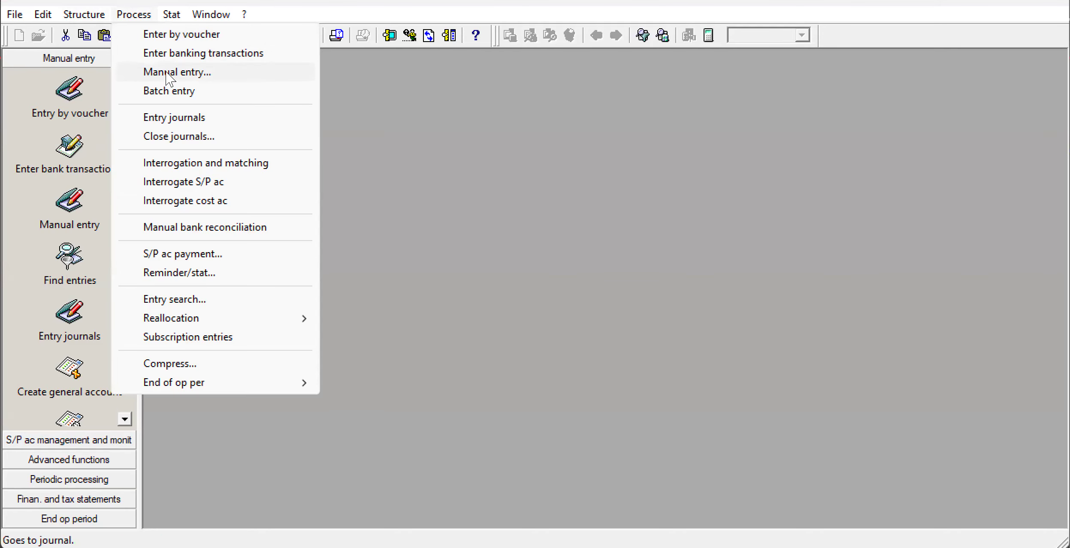
{"action": "left_click", "coordinate": [166, 73]}
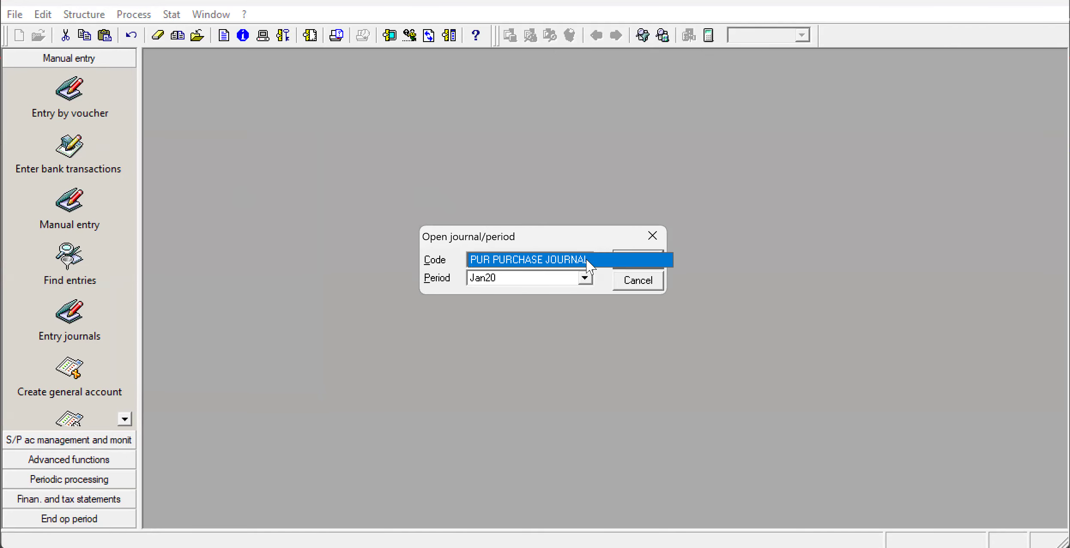
{"action": "key", "text": "Delete"}
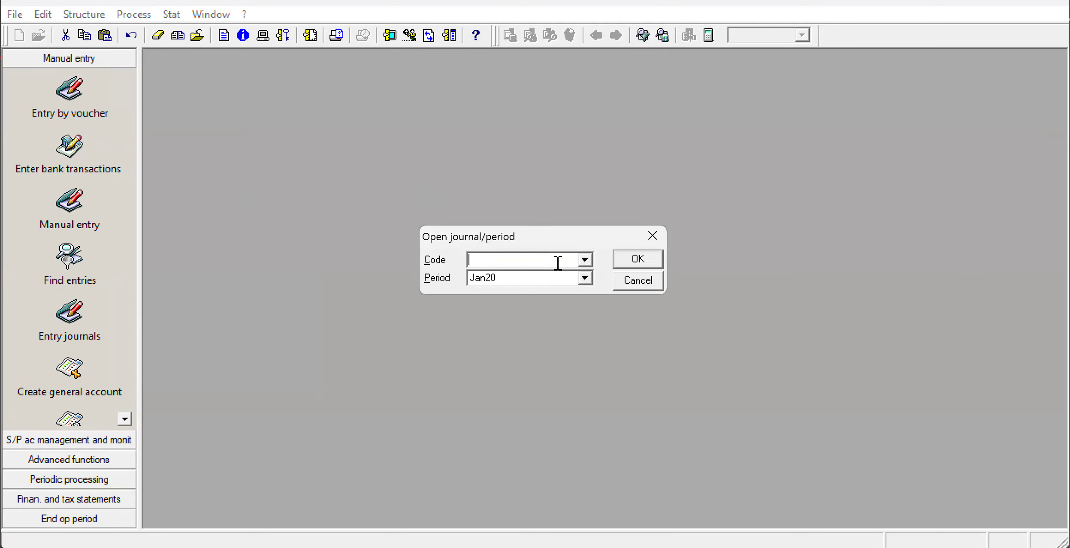
{"action": "left_click", "coordinate": [585, 263]}
{"action": "key", "text": "Delete"}
{"action": "left_click", "coordinate": [584, 260]}
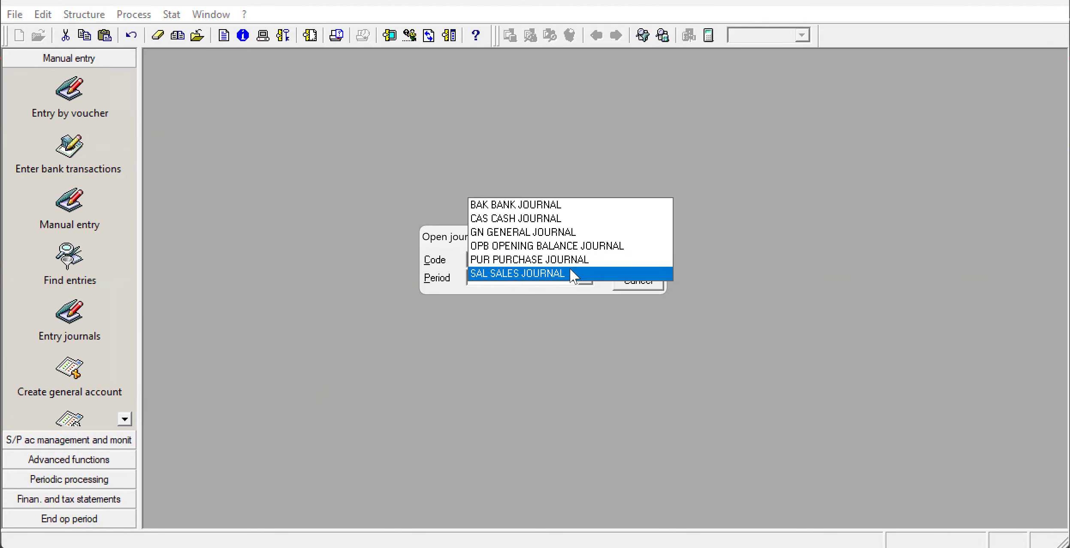
{"action": "left_click", "coordinate": [569, 260]}
{"action": "left_click", "coordinate": [634, 259]}
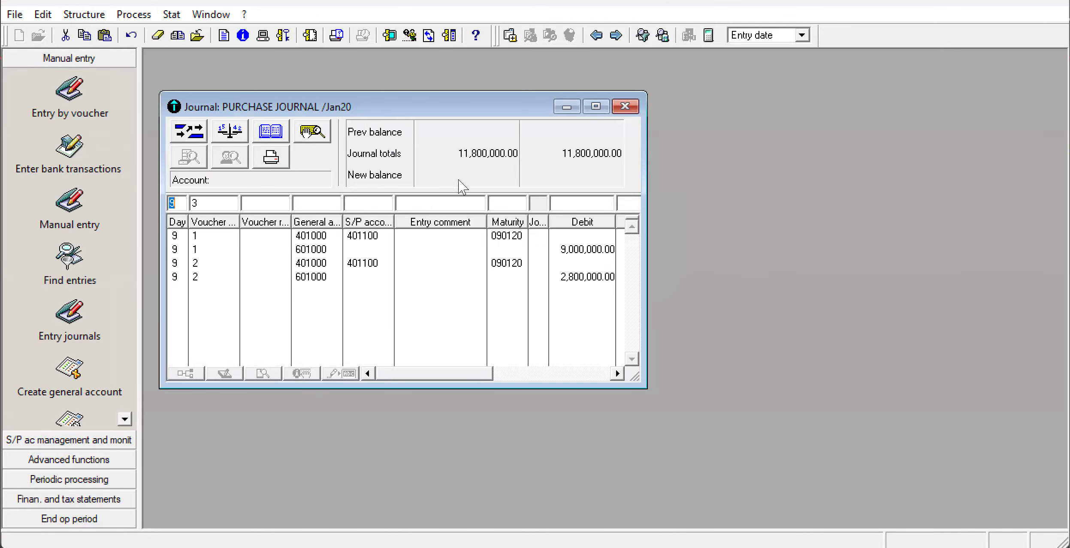
{"action": "left_click", "coordinate": [599, 109]}
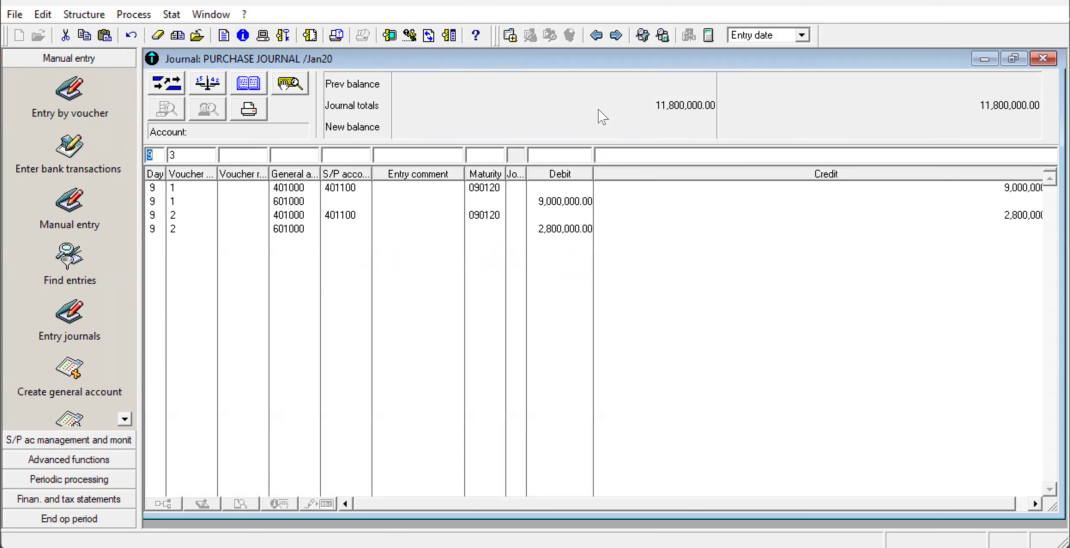
Record a day 9 purchase journal line under voucher 3 debiting general account 311 with 4,000,000.
{"action": "left_click", "coordinate": [292, 155]}
{"action": "type", "text": "311"}
{"action": "left_click", "coordinate": [566, 152]}
{"action": "type", "text": "4000000"}
{"action": "key", "text": "Return"}
Add the matching voucher 3 line crediting general account 6031 with 4,000,000, and close the purchase journal.
{"action": "left_click", "coordinate": [283, 156]}
{"action": "type", "text": "6031"}
{"action": "left_click", "coordinate": [650, 157]}
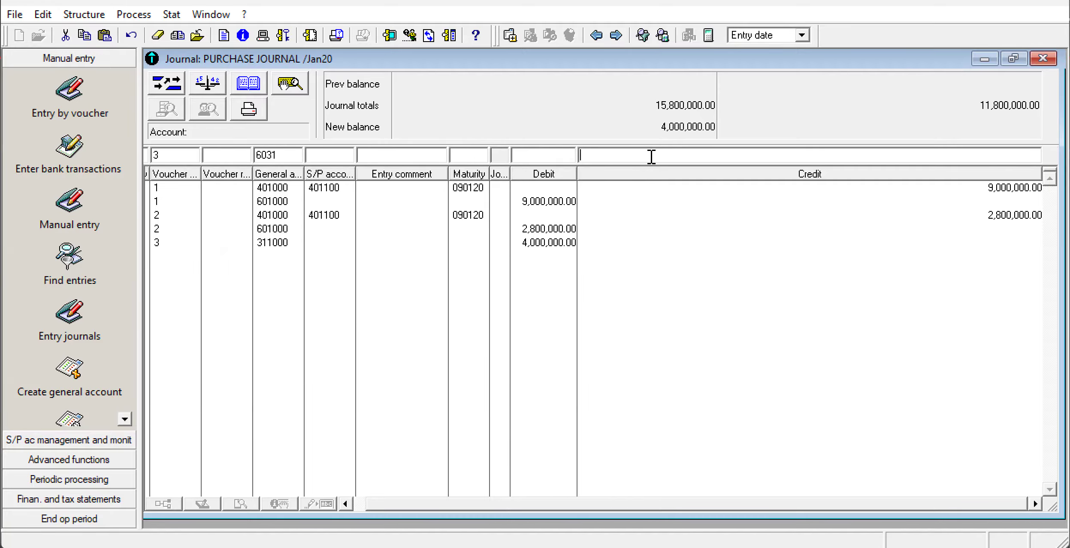
{"action": "type", "text": "4000"}
{"action": "key", "text": "Return"}
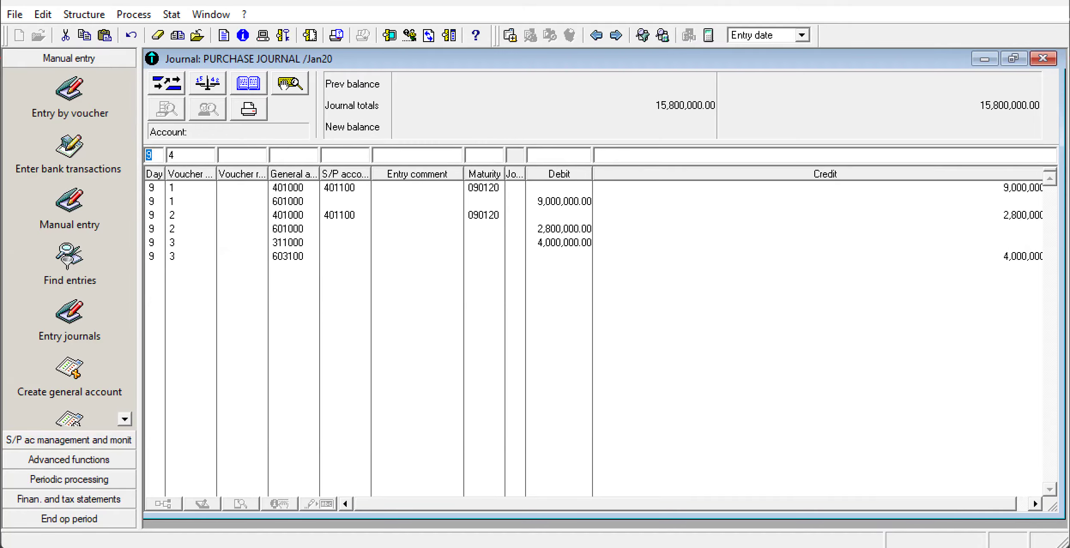
{"action": "key", "text": "Escape"}
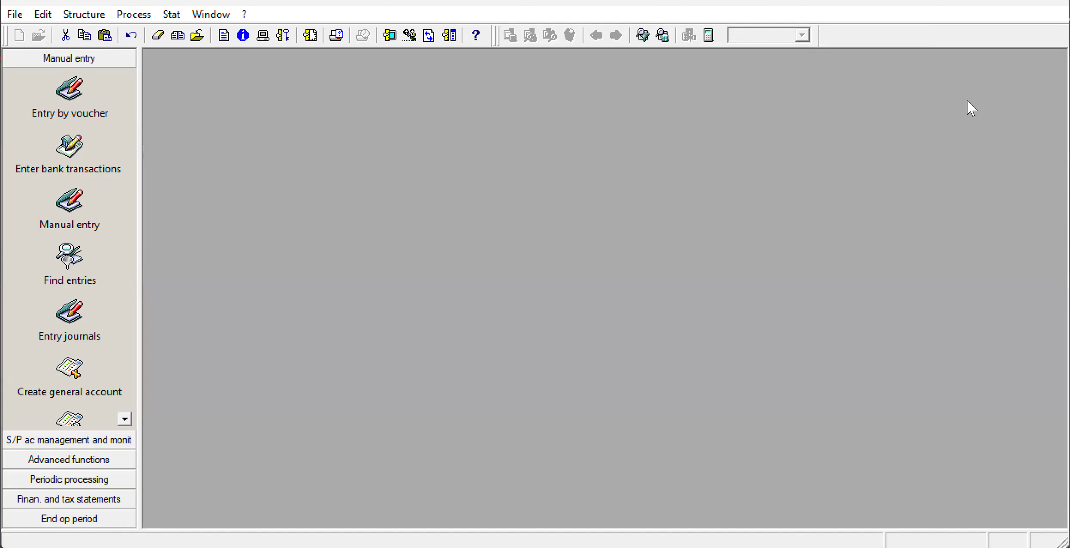
Switch to the exam PDF in the browser, read the Required section below Appendix 7, and return to Sage 100.
{"action": "mouse_move", "coordinate": [690, 547]}
{"action": "left_click", "coordinate": [690, 519]}
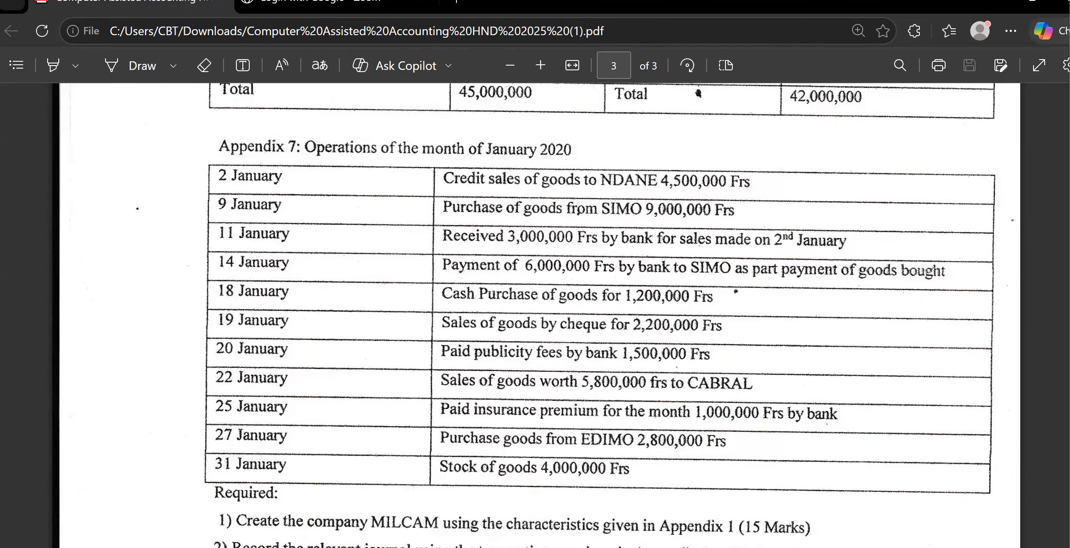
{"action": "left_click", "coordinate": [689, 547]}
{"action": "left_click", "coordinate": [690, 547]}
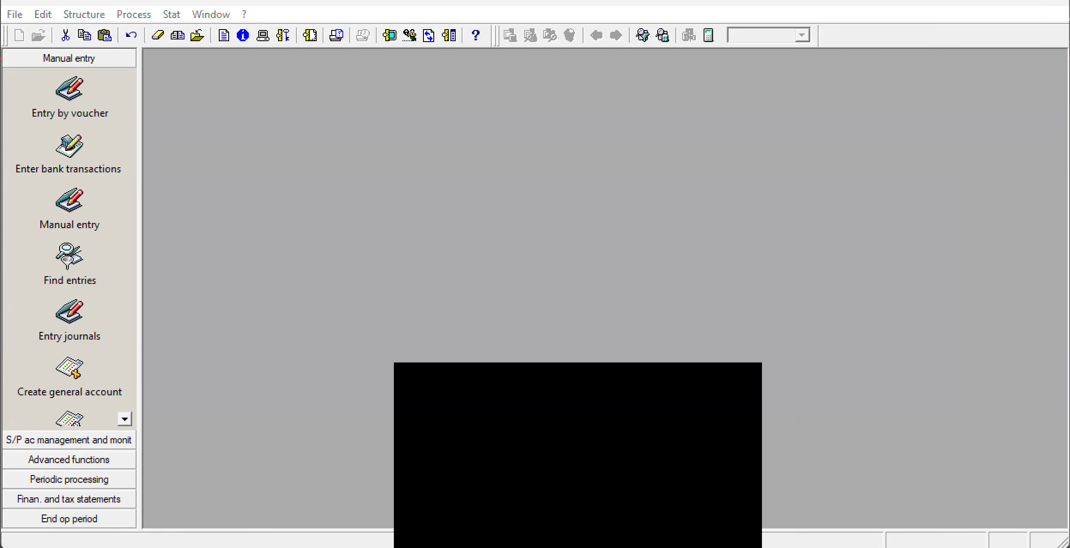
{"action": "scroll", "coordinate": [882, 434], "scroll_direction": "down", "scroll_amount": 3}
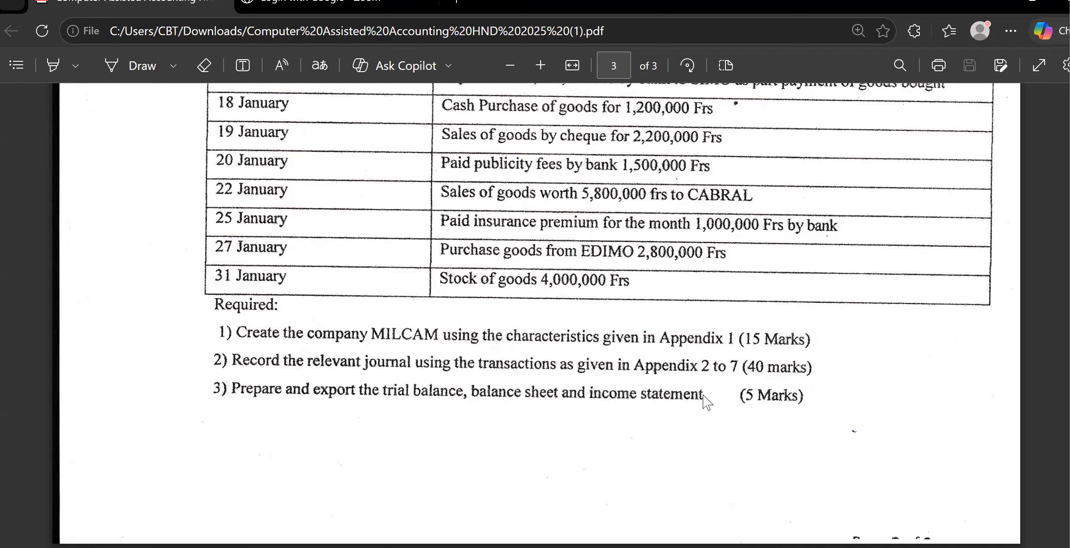
{"action": "mouse_move", "coordinate": [727, 547]}
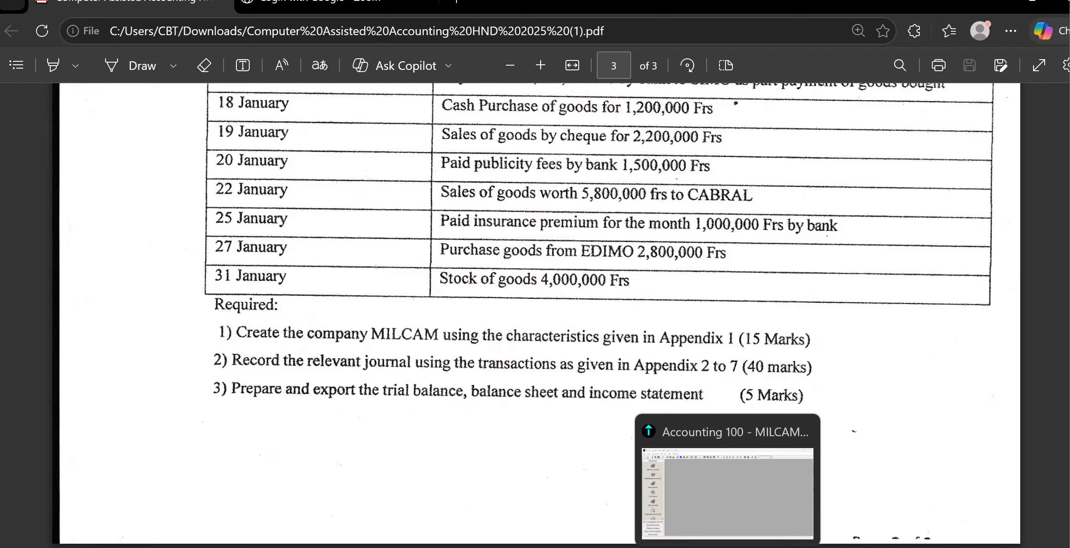
{"action": "left_click", "coordinate": [712, 500]}
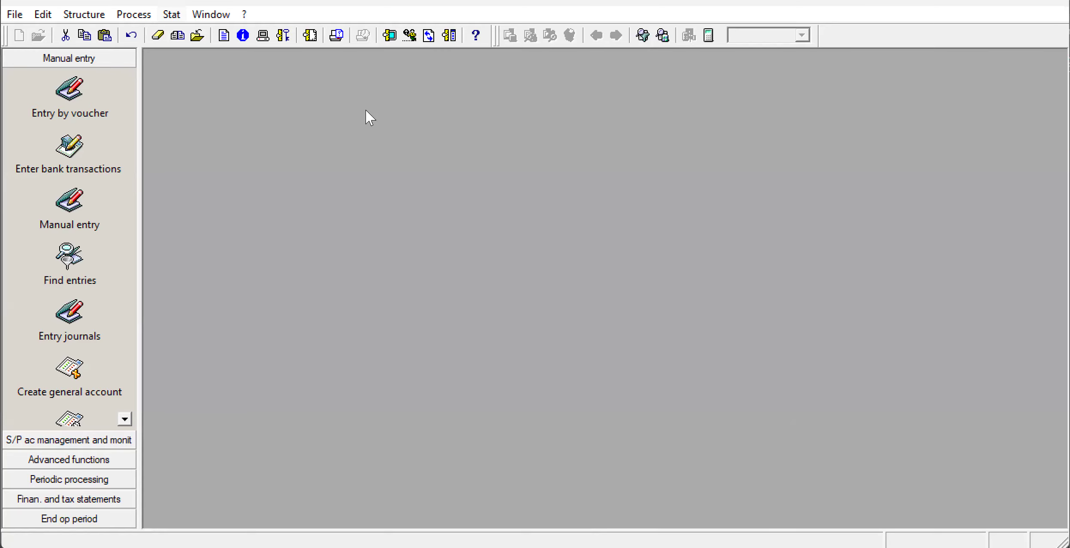
{"action": "key", "text": "alt+s"}
{"action": "key", "text": "alt+Tab"}
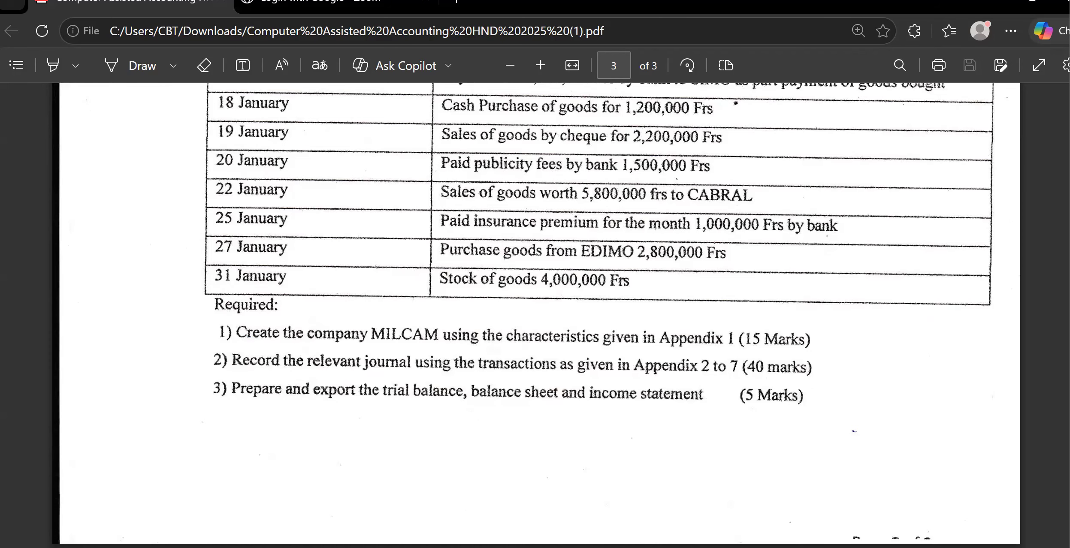
{"action": "key", "text": "alt+Tab"}
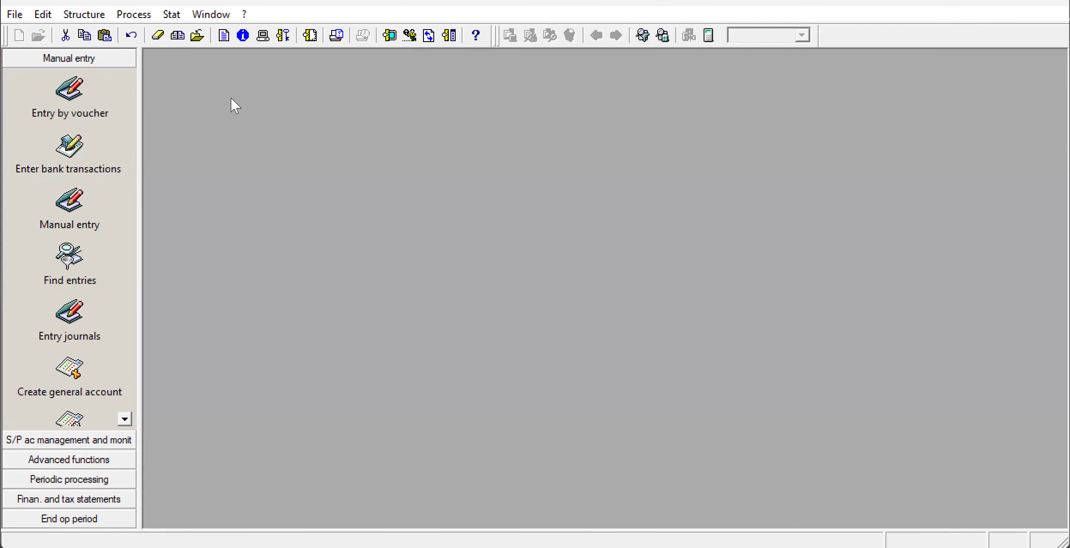
Run a complete trial balance for accounts 101000 to 701000 with the 6 columns statement type.
{"action": "left_click", "coordinate": [170, 16]}
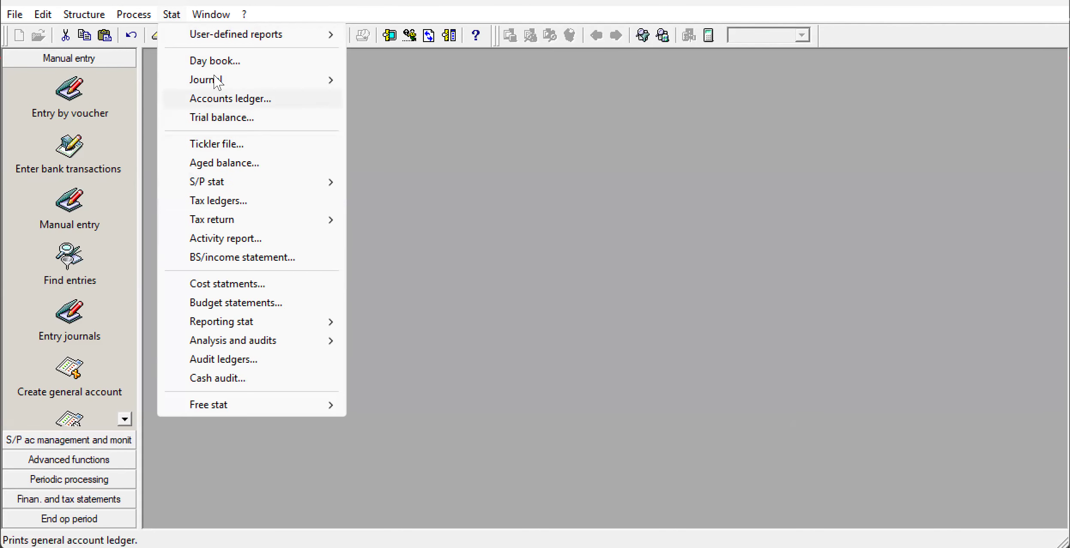
{"action": "left_click", "coordinate": [171, 16]}
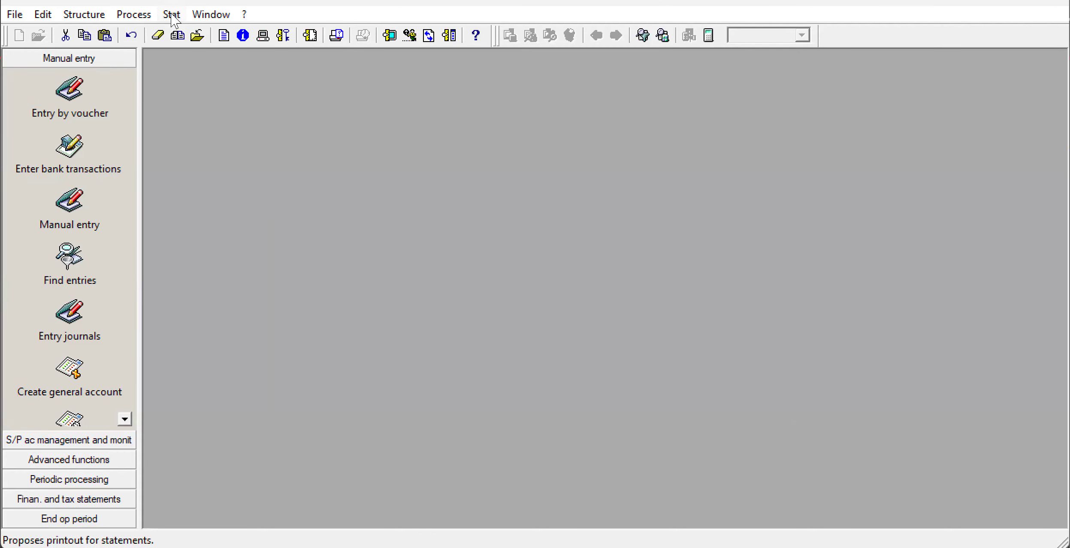
{"action": "left_click", "coordinate": [172, 16]}
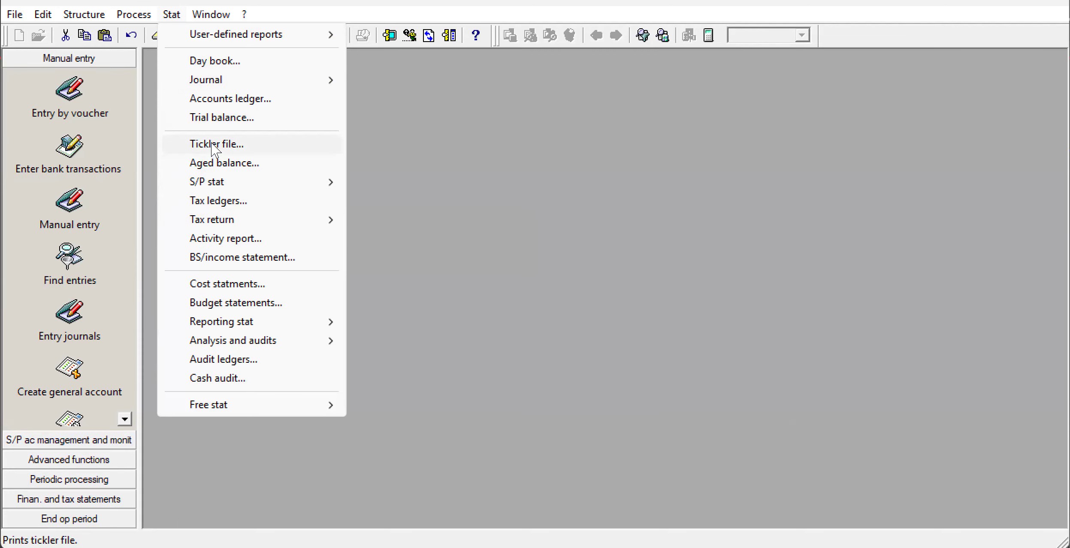
{"action": "left_click", "coordinate": [226, 119]}
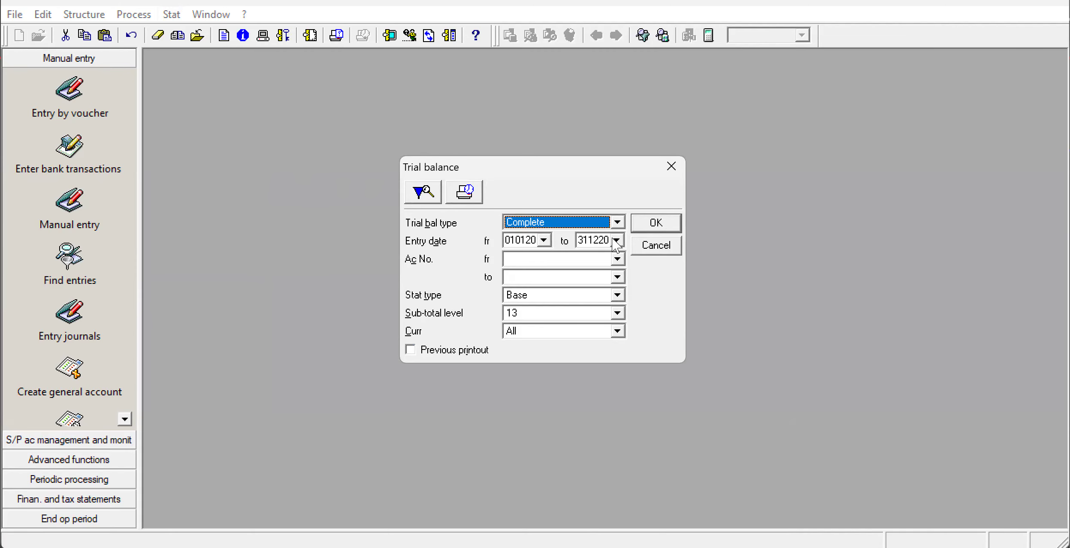
{"action": "left_click", "coordinate": [615, 259]}
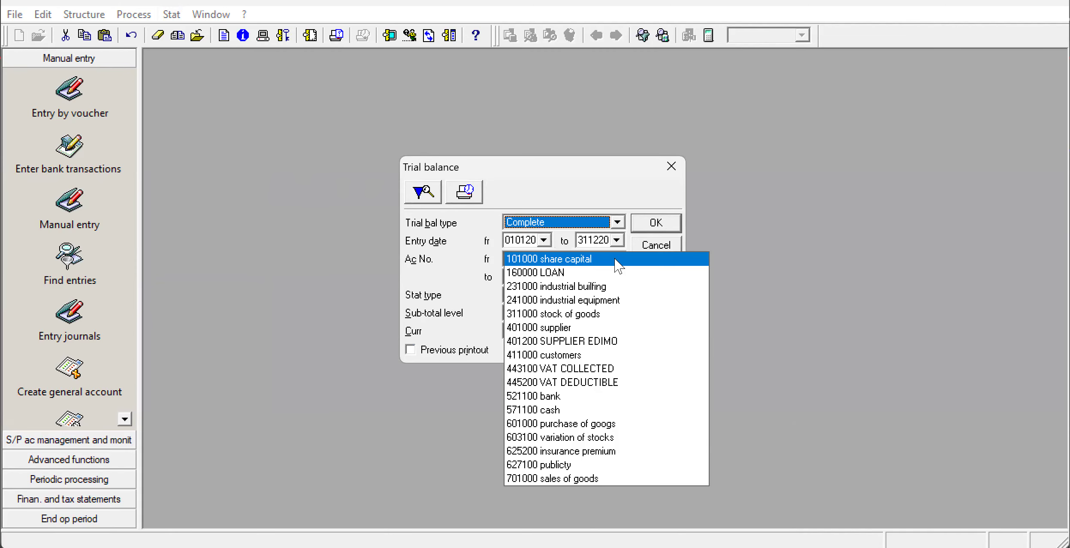
{"action": "left_click", "coordinate": [618, 266]}
{"action": "left_click", "coordinate": [617, 259]}
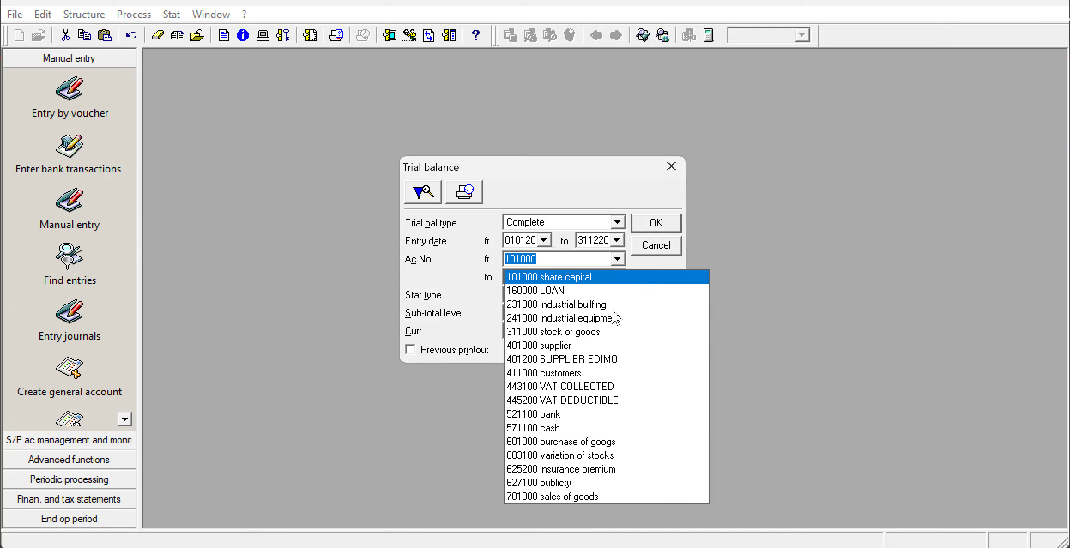
{"action": "left_click", "coordinate": [595, 496]}
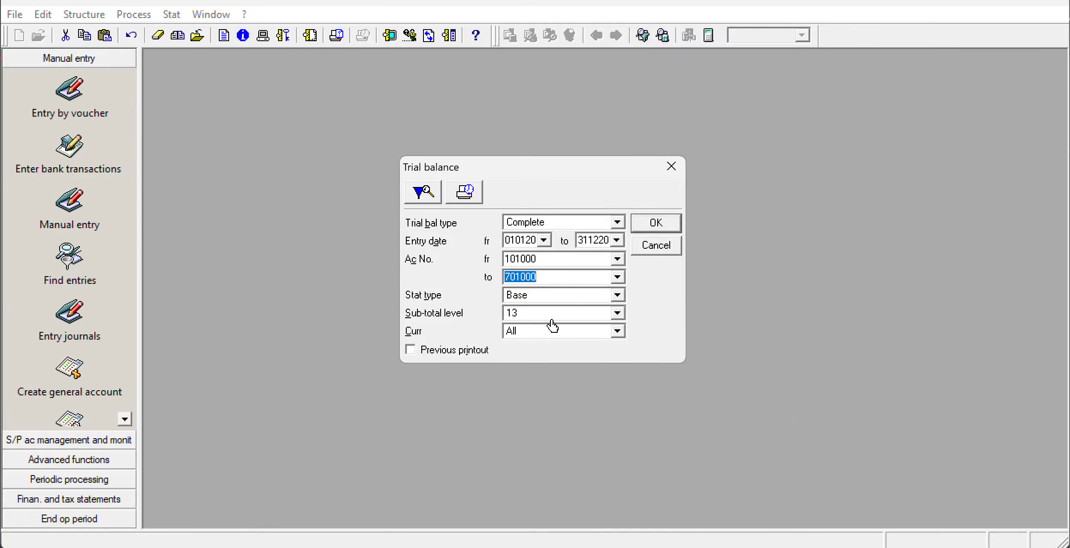
{"action": "left_click", "coordinate": [617, 295]}
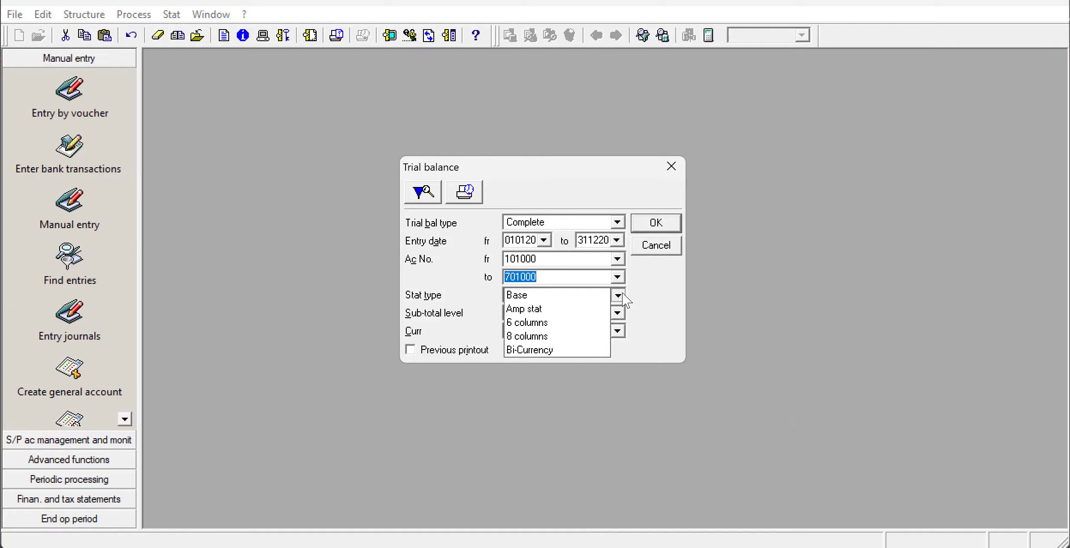
{"action": "left_click", "coordinate": [563, 325]}
{"action": "left_click", "coordinate": [646, 223]}
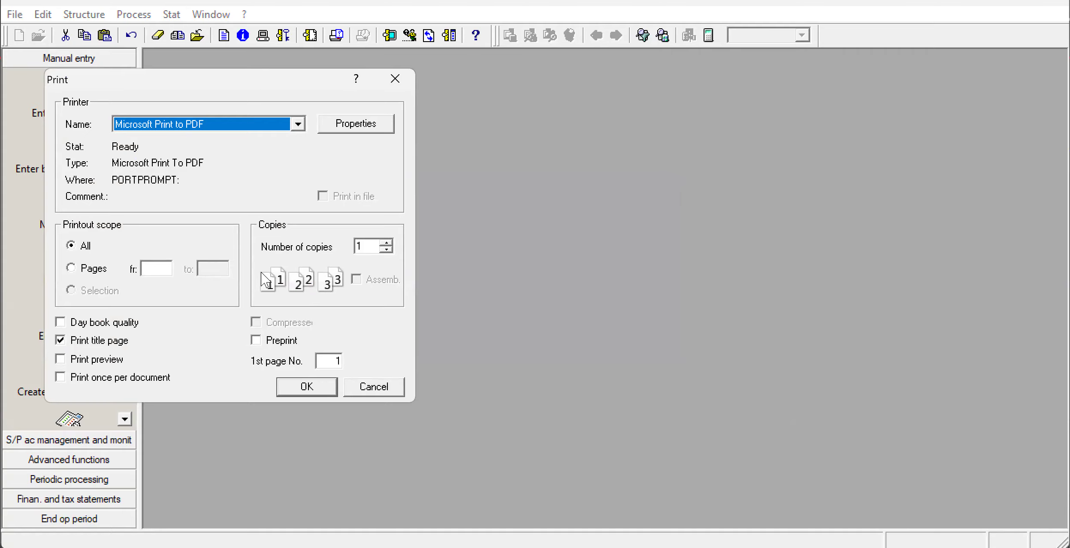
Print the trial balance with Microsoft Print to PDF and name the output file TRIAL BALANCE.
{"action": "left_click", "coordinate": [309, 387]}
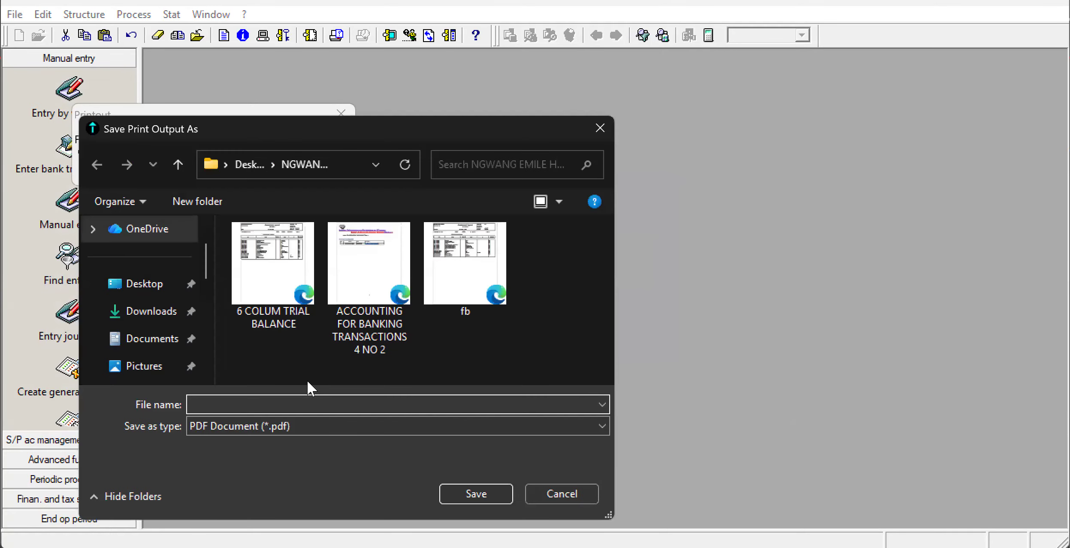
{"action": "type", "text": "TRIAL BALANCE"}
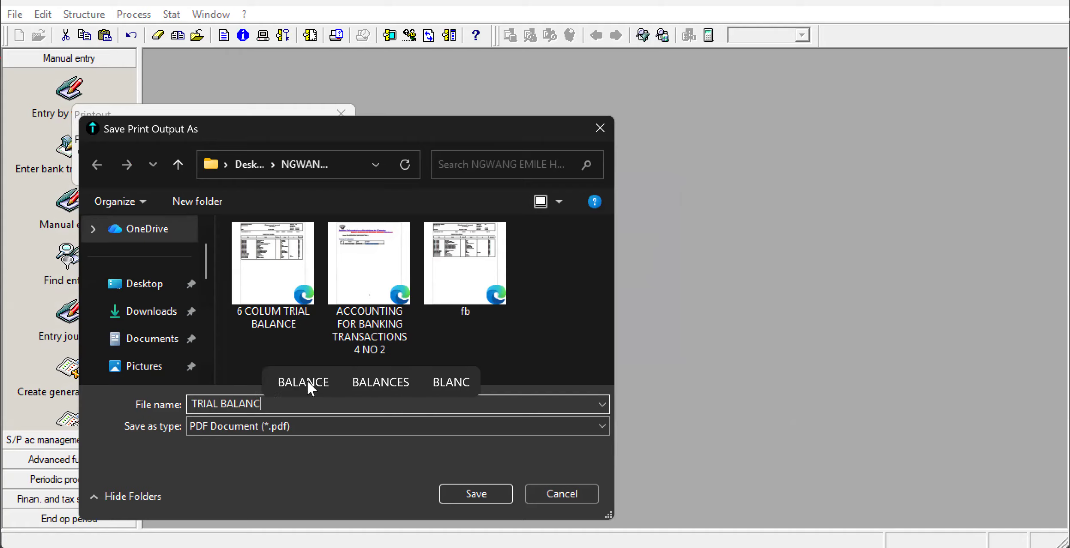
{"action": "left_click", "coordinate": [307, 381]}
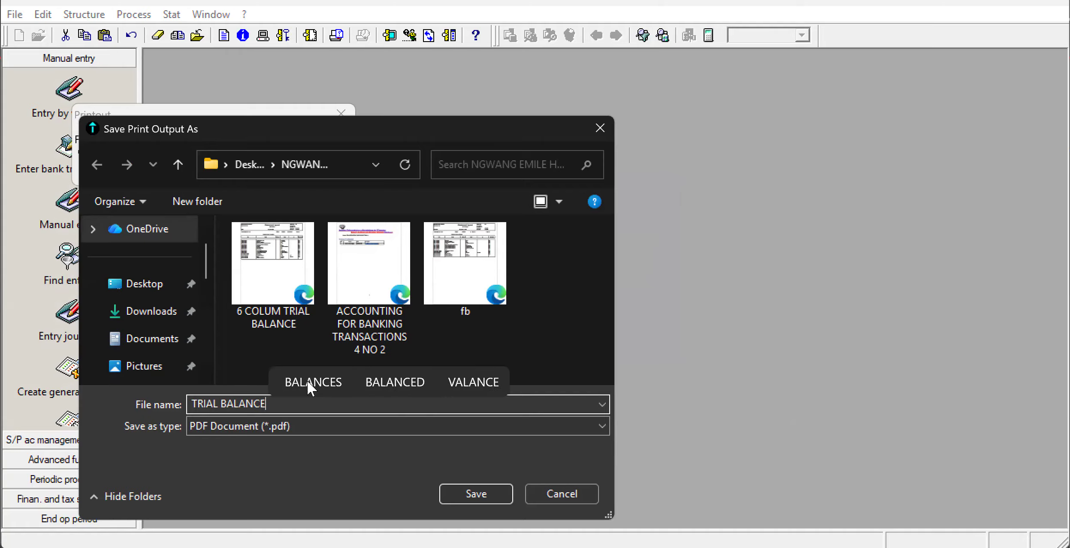
Save the trial balance PDF in the student's personal folder on the Desktop, listed just above the TRY folder.
{"action": "left_click", "coordinate": [159, 290]}
{"action": "scroll", "coordinate": [285, 308], "scroll_direction": "down", "scroll_amount": 1}
{"action": "scroll", "coordinate": [284, 309], "scroll_direction": "down", "scroll_amount": 3}
{"action": "scroll", "coordinate": [285, 309], "scroll_direction": "down", "scroll_amount": 1}
{"action": "scroll", "coordinate": [284, 310], "scroll_direction": "up", "scroll_amount": 2}
{"action": "scroll", "coordinate": [285, 309], "scroll_direction": "down", "scroll_amount": 2}
{"action": "left_click", "coordinate": [320, 324]}
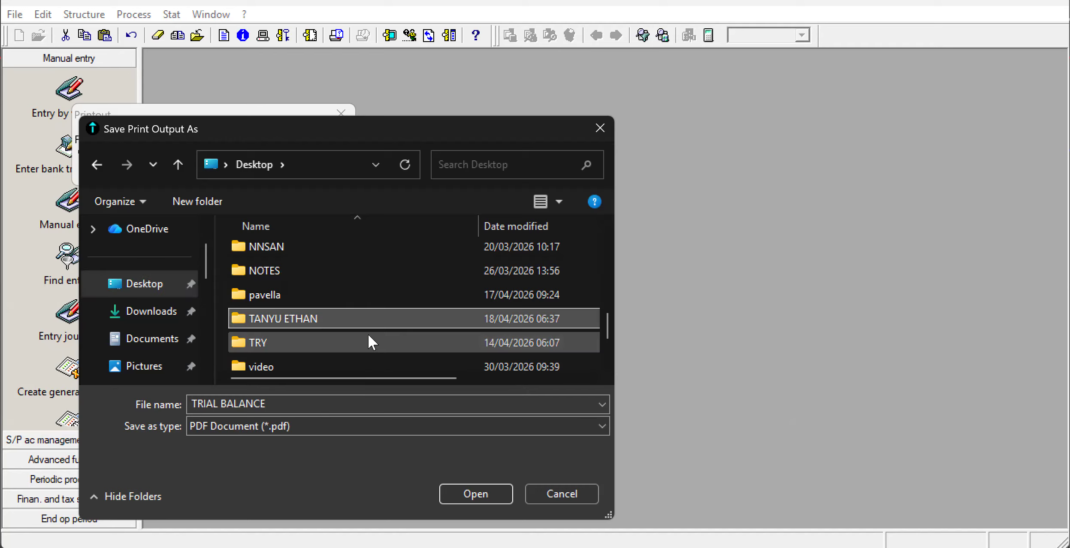
{"action": "left_click", "coordinate": [467, 489]}
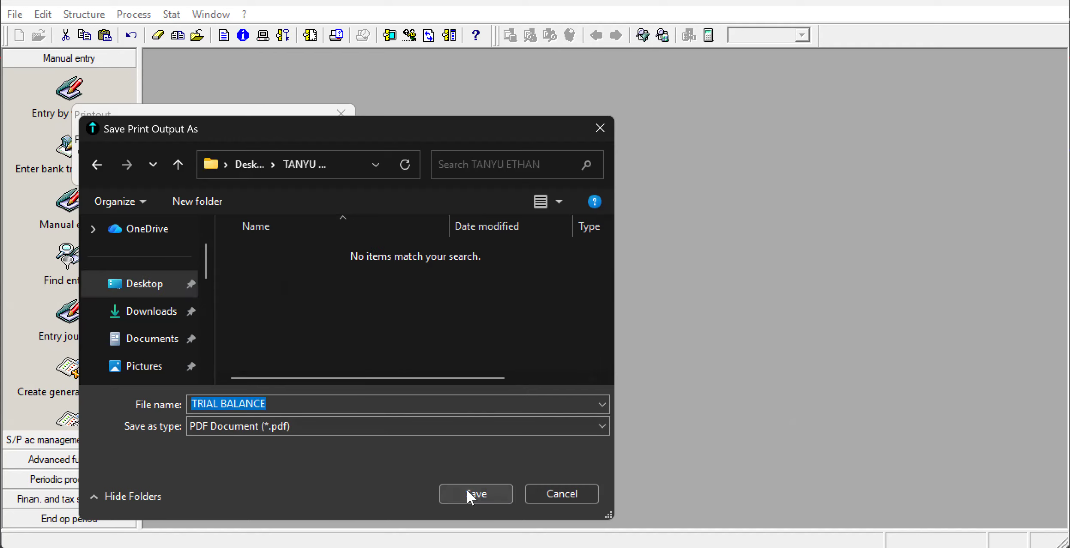
{"action": "left_click", "coordinate": [480, 495]}
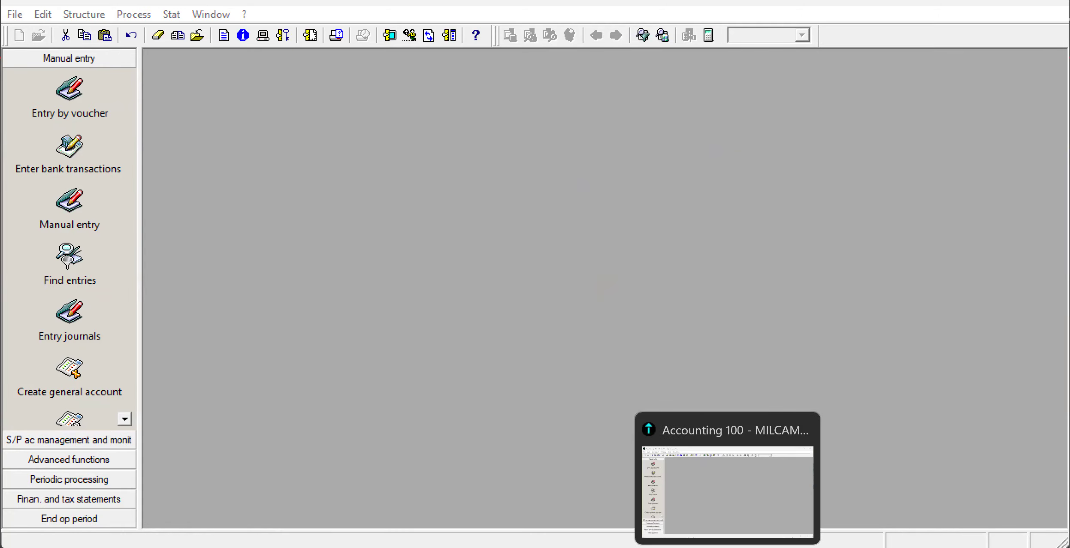
Recheck the required statements in the exam PDF, and print the BS/income statement from Sage 100 with Microsoft Print to PDF.
{"action": "left_click", "coordinate": [689, 547]}
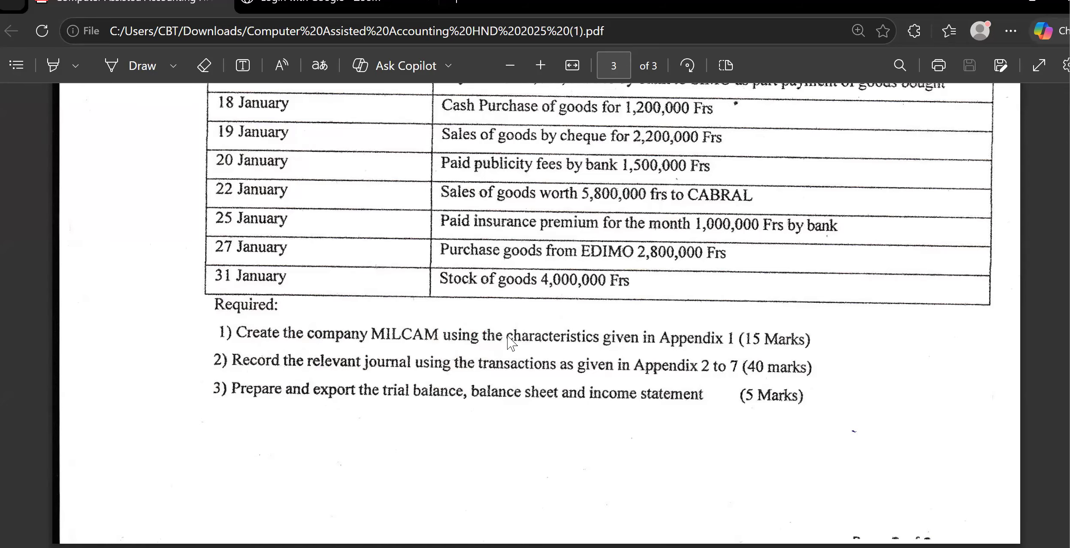
{"action": "left_click", "coordinate": [703, 547]}
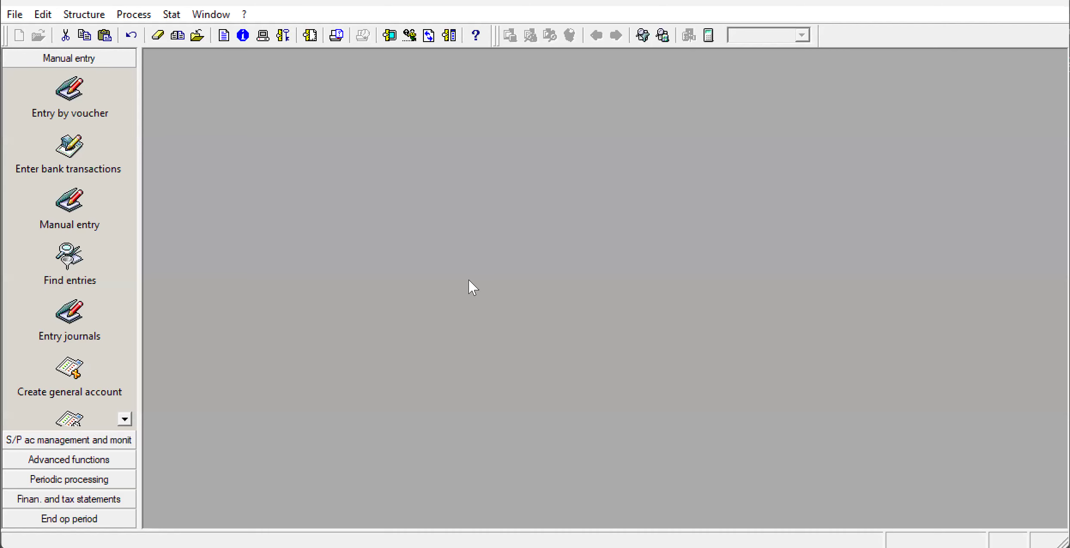
{"action": "left_click", "coordinate": [172, 14]}
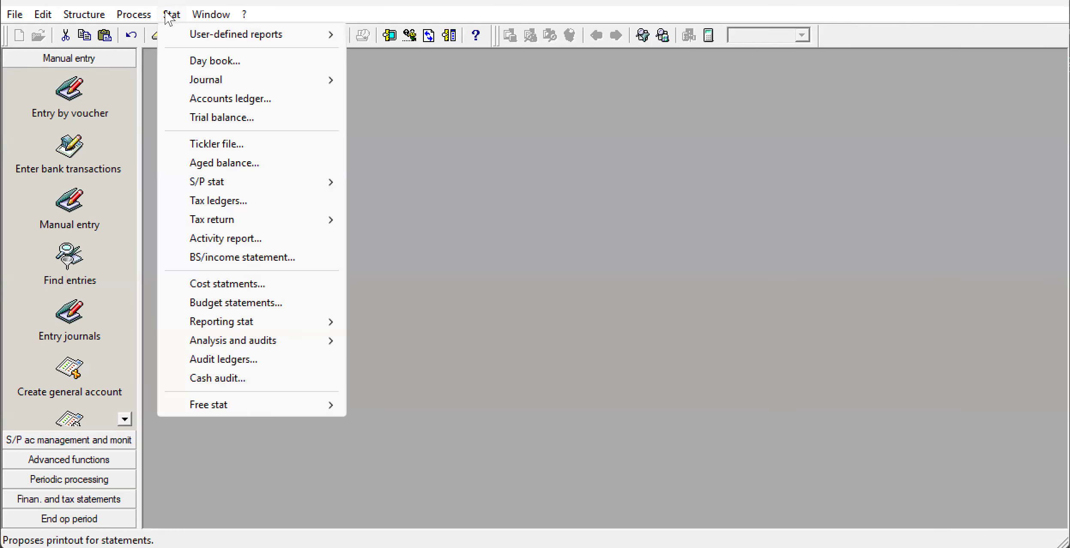
{"action": "left_click", "coordinate": [201, 260]}
{"action": "left_click", "coordinate": [640, 259]}
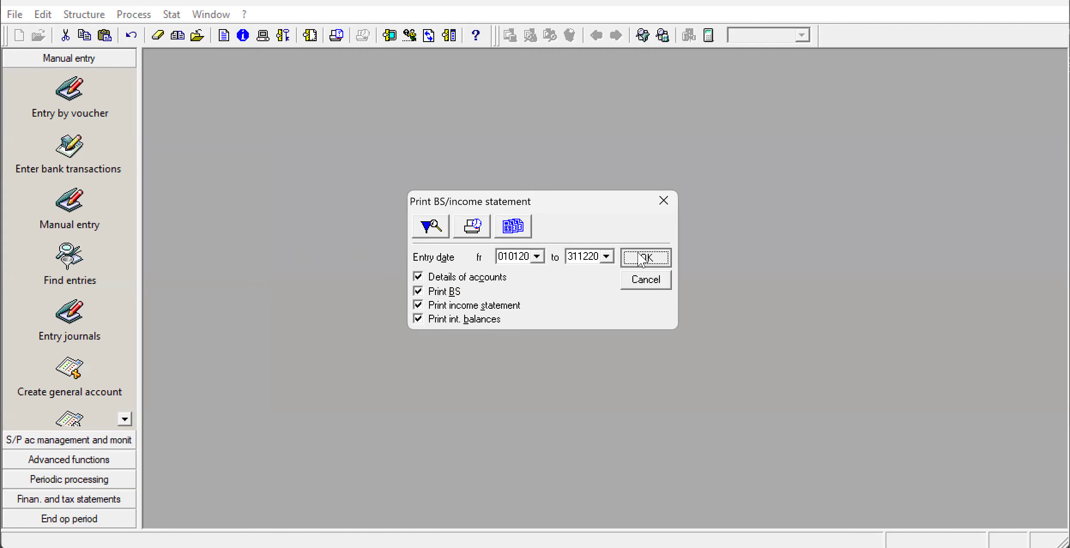
{"action": "left_click", "coordinate": [307, 393]}
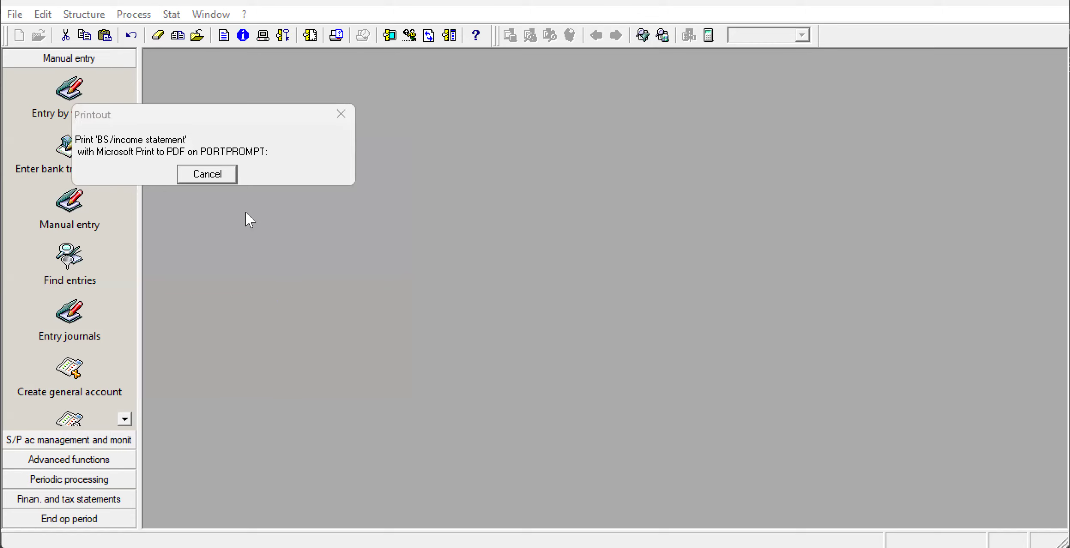
Save the statement PDF as BALANCE SHEET in the same folder as the trial balance, and quit Sage 100.
{"action": "type", "text": "BALANCE"}
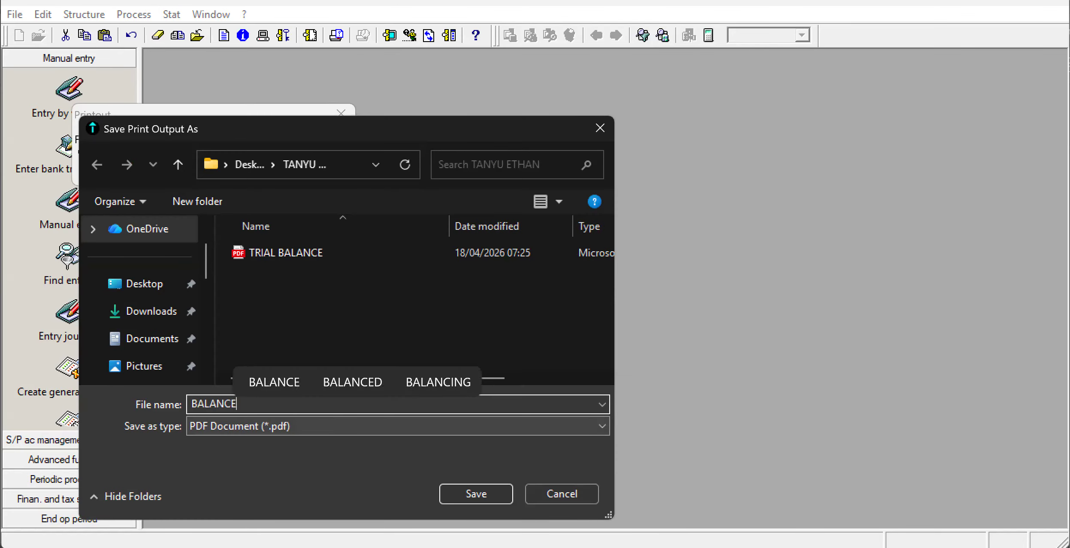
{"action": "type", "text": " SHEET"}
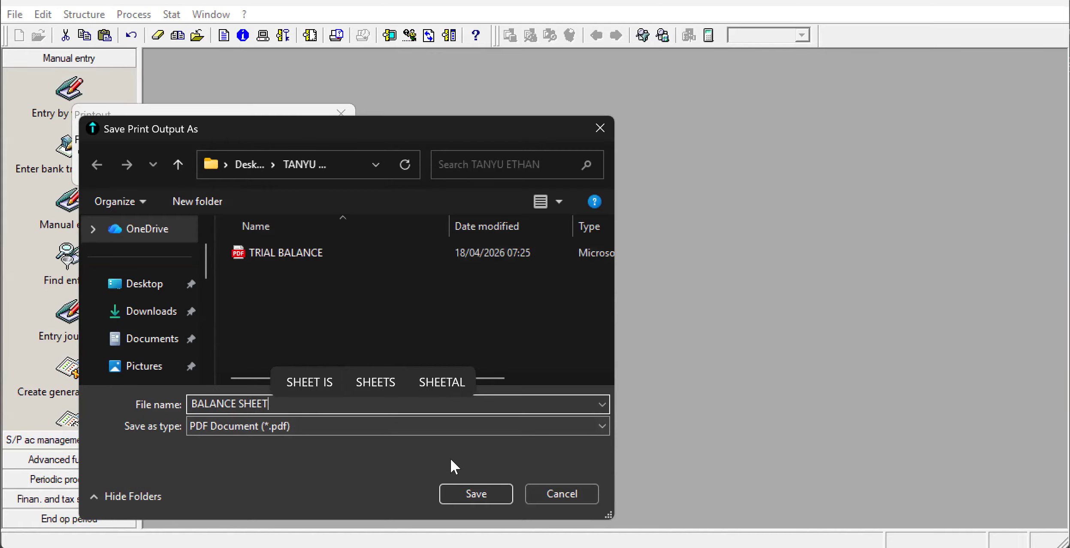
{"action": "left_click", "coordinate": [461, 490]}
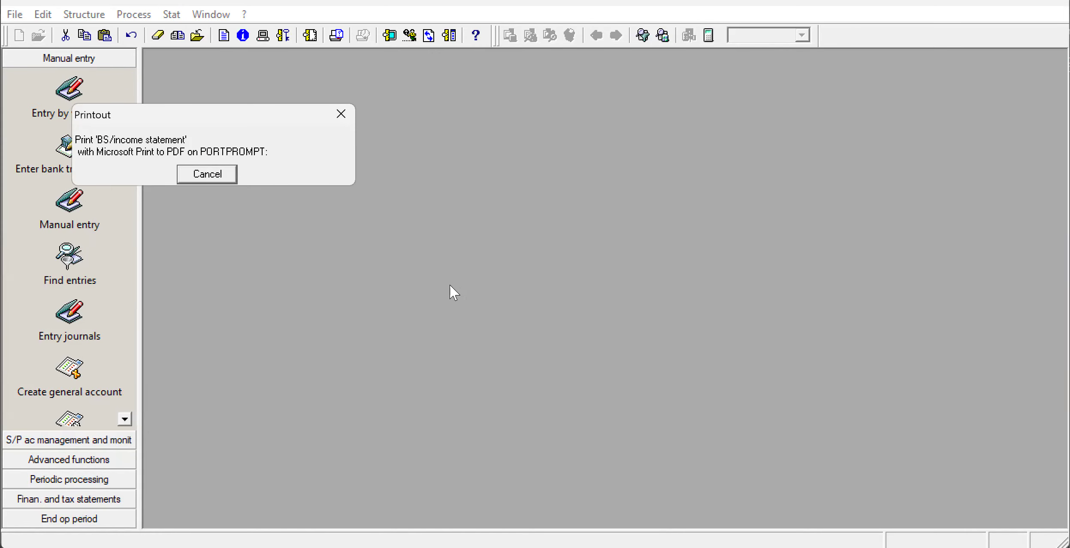
{"action": "left_click", "coordinate": [16, 16]}
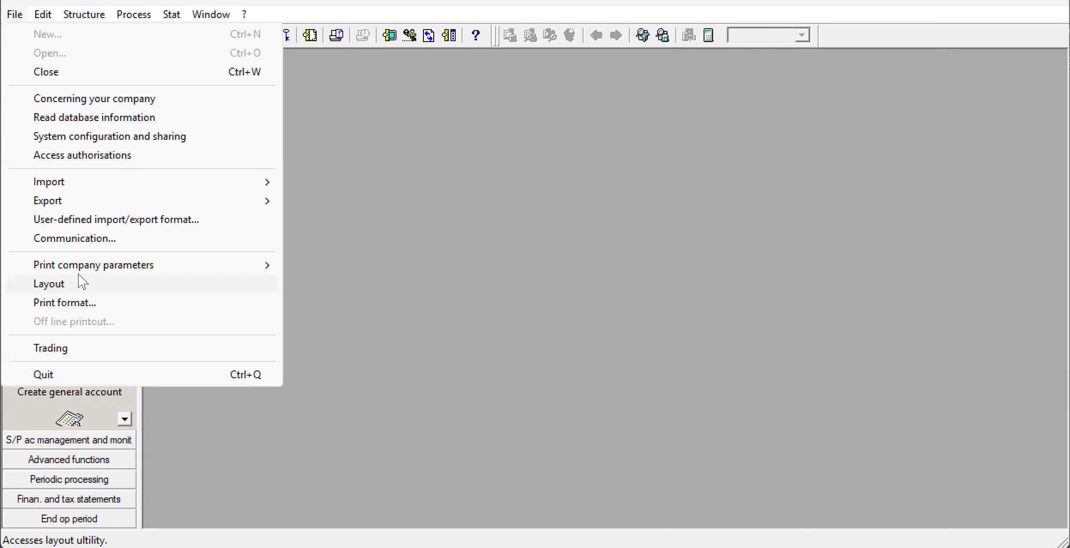
{"action": "left_click", "coordinate": [65, 378]}
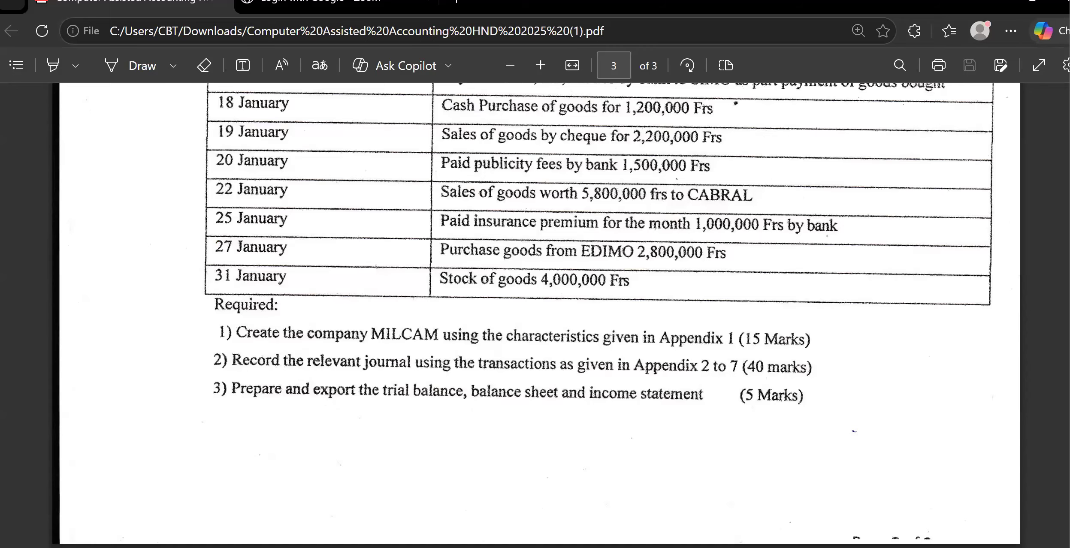
Open the TRIAL BALANCE PDF from the student's personal Desktop folder and review its header, account transactions, aggregate balances and totals.
{"action": "left_click", "coordinate": [1067, 545]}
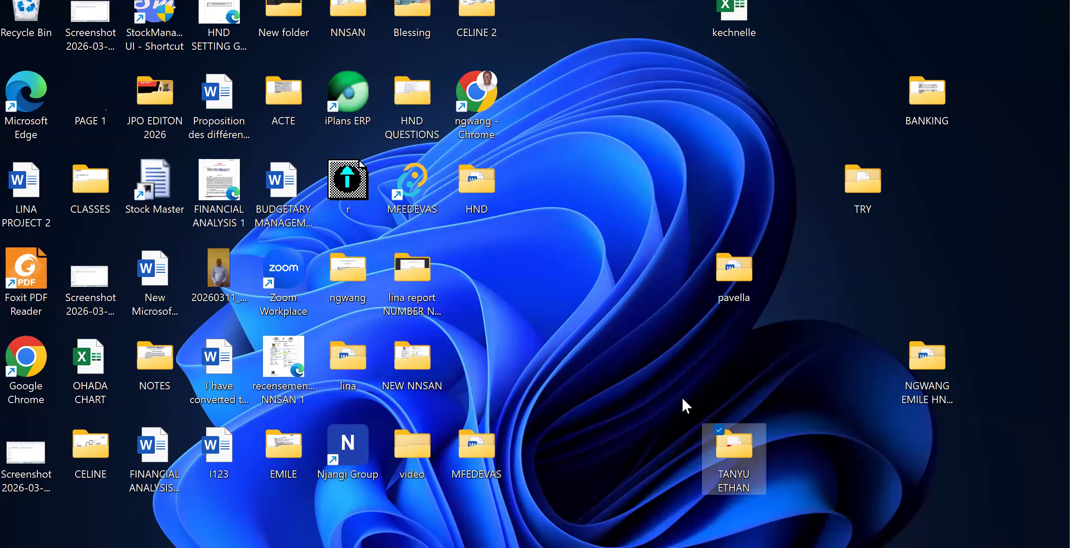
{"action": "double_click", "coordinate": [729, 463]}
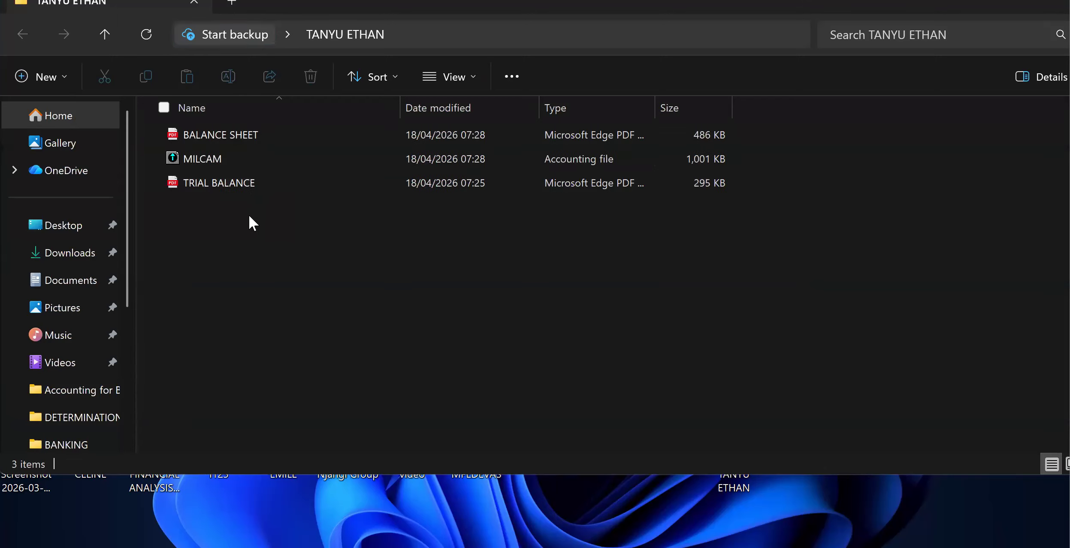
{"action": "left_click", "coordinate": [261, 181]}
{"action": "double_click", "coordinate": [262, 180]}
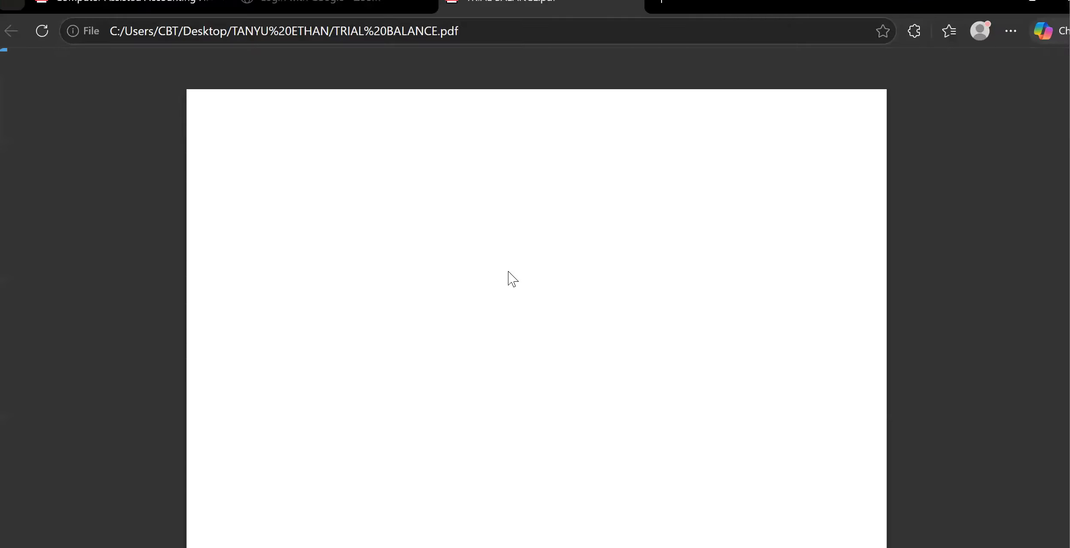
{"action": "scroll", "coordinate": [512, 278], "scroll_direction": "down", "scroll_amount": 10}
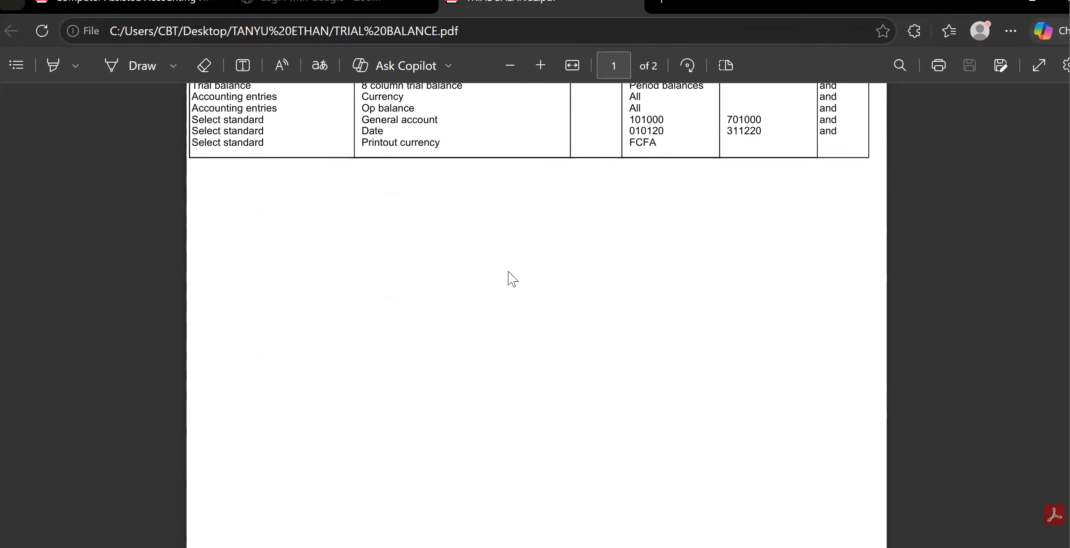
{"action": "scroll", "coordinate": [511, 278], "scroll_direction": "down", "scroll_amount": 8}
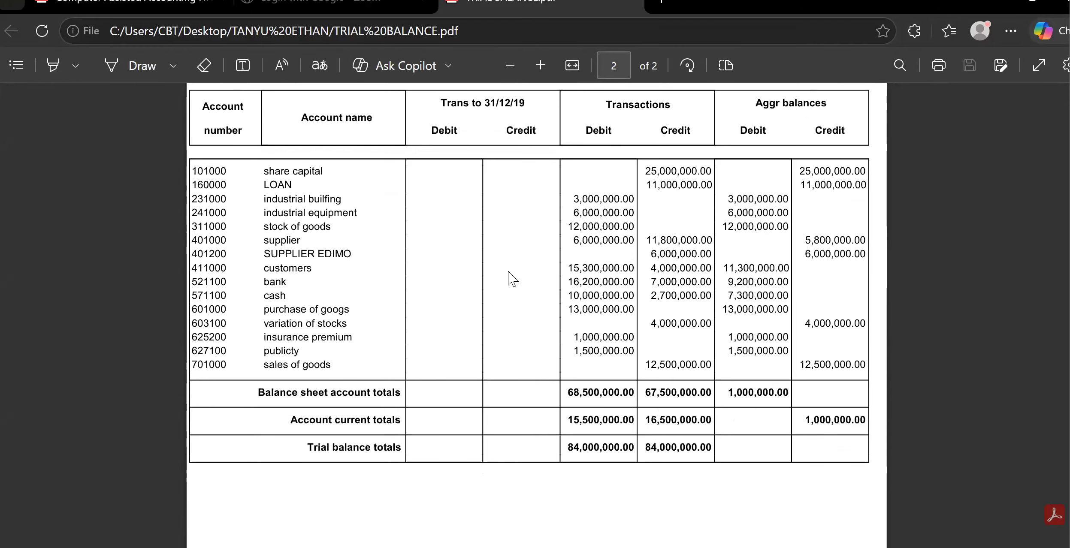
{"action": "scroll", "coordinate": [511, 279], "scroll_direction": "up", "scroll_amount": 2}
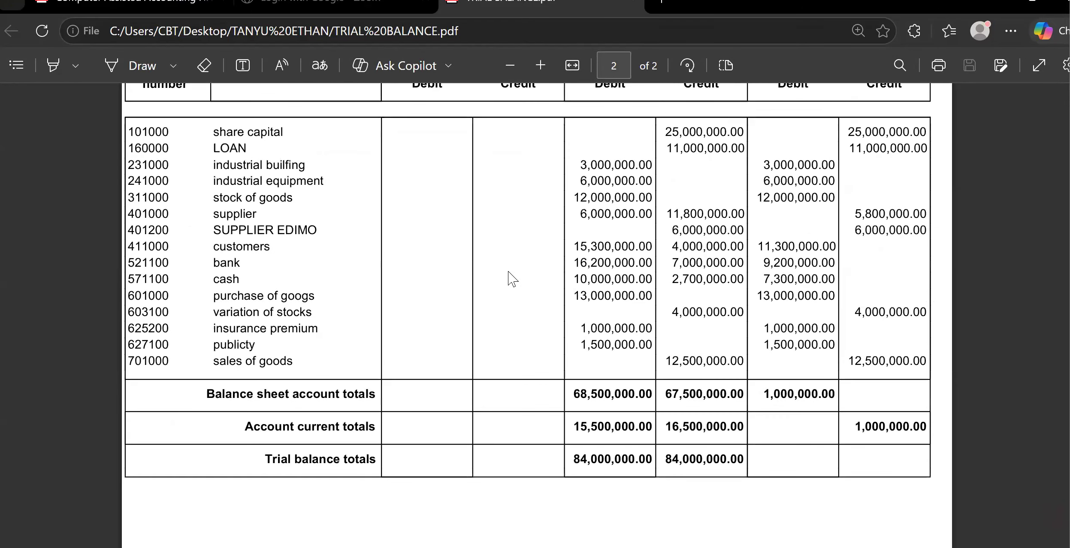
{"action": "scroll", "coordinate": [512, 278], "scroll_direction": "up", "scroll_amount": 4}
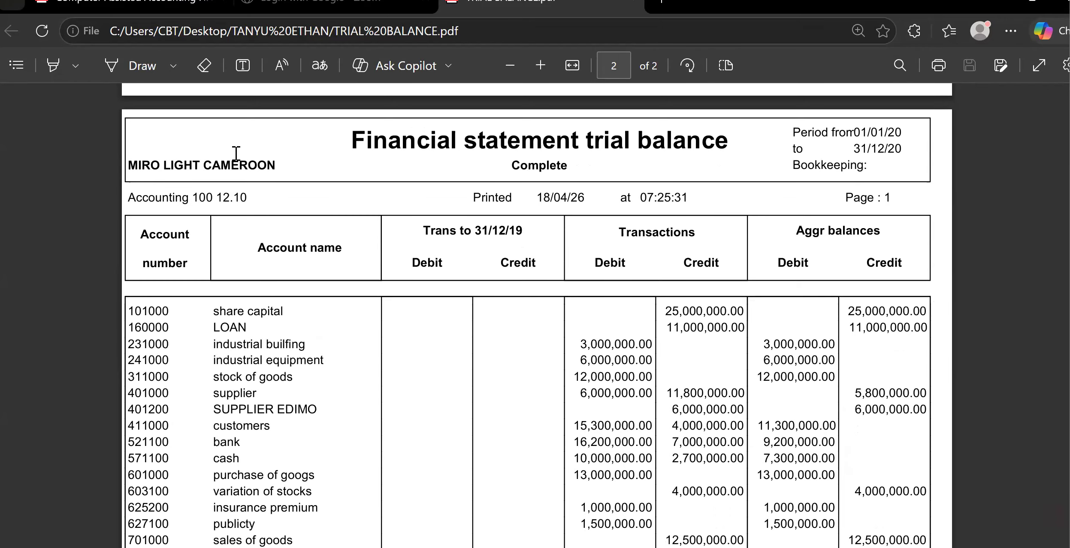
{"action": "scroll", "coordinate": [336, 201], "scroll_direction": "down", "scroll_amount": 2}
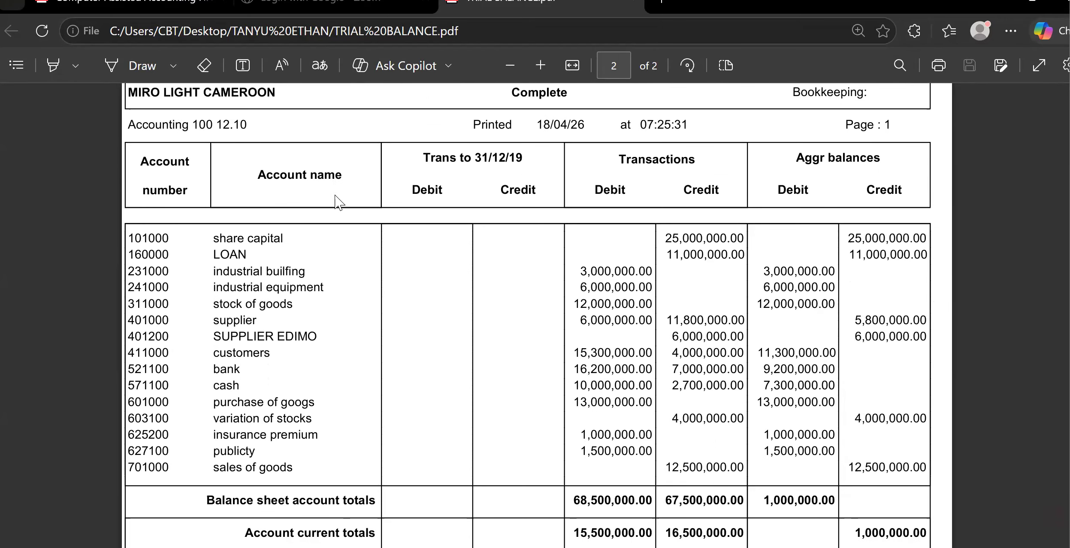
{"action": "scroll", "coordinate": [339, 201], "scroll_direction": "down", "scroll_amount": 3}
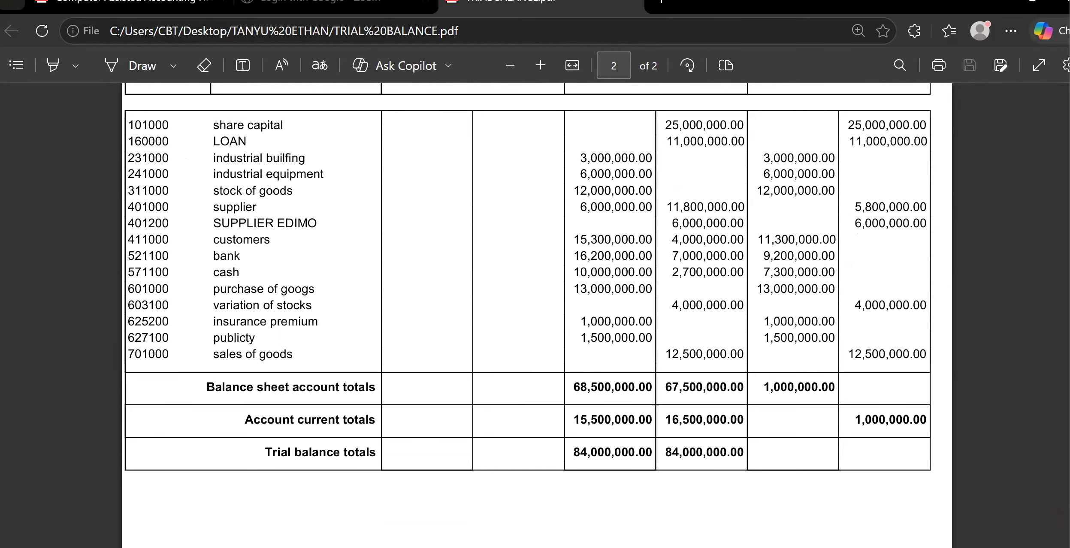
Open the BALANCE SHEET PDF from the same Desktop folder and review the BS assets pages through to the general total.
{"action": "left_click", "coordinate": [1068, 547]}
{"action": "double_click", "coordinate": [729, 447]}
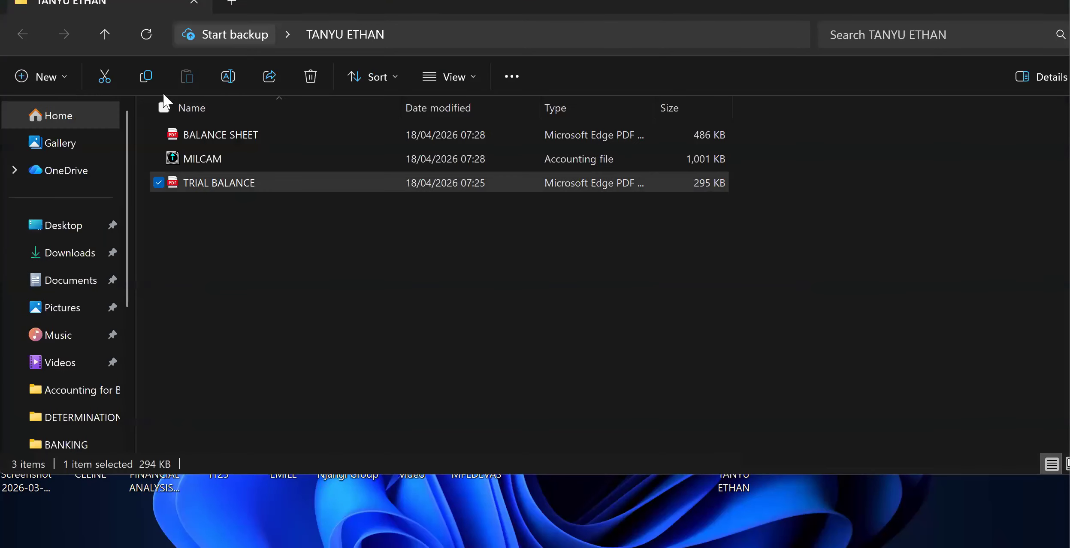
{"action": "double_click", "coordinate": [215, 135]}
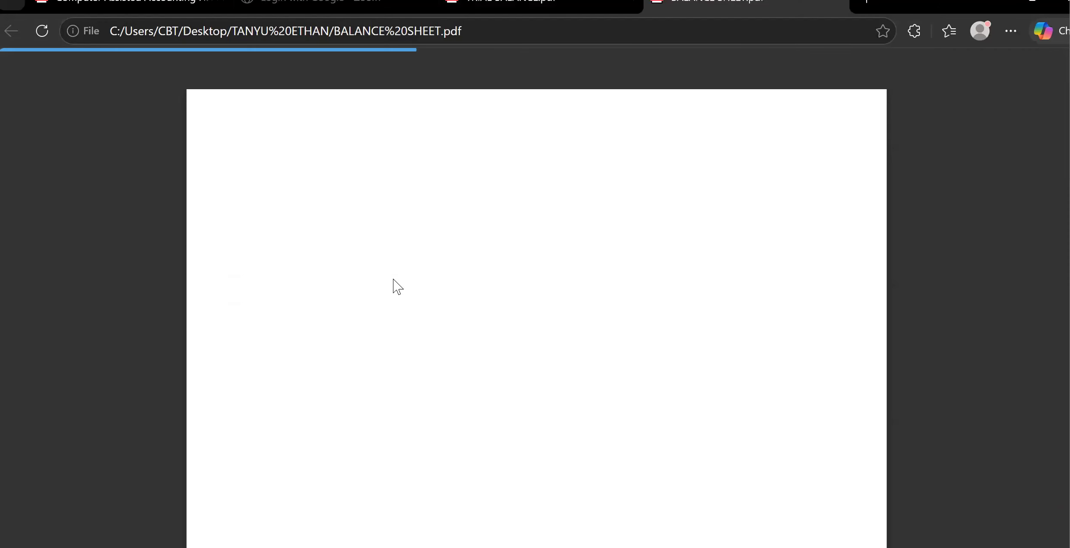
{"action": "scroll", "coordinate": [397, 286], "scroll_direction": "down", "scroll_amount": 15}
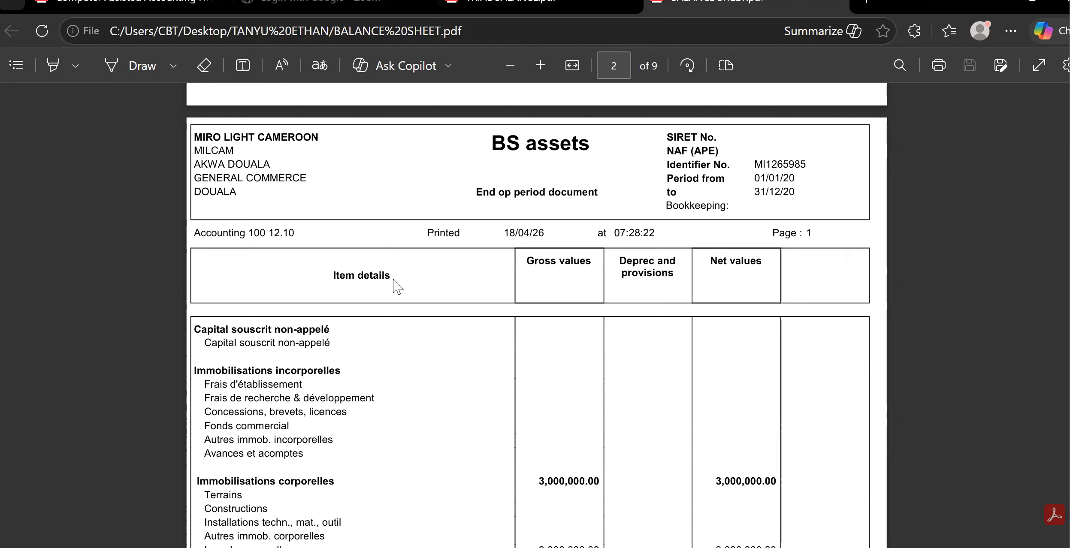
{"action": "scroll", "coordinate": [398, 286], "scroll_direction": "down", "scroll_amount": 2}
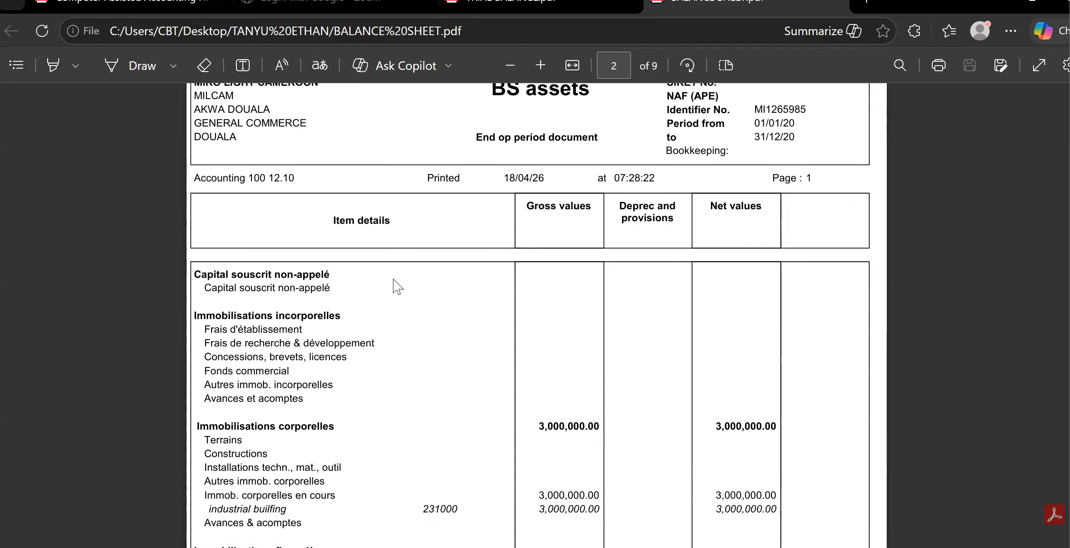
{"action": "scroll", "coordinate": [398, 287], "scroll_direction": "down", "scroll_amount": 2}
{"action": "scroll", "coordinate": [398, 286], "scroll_direction": "up", "scroll_amount": 3}
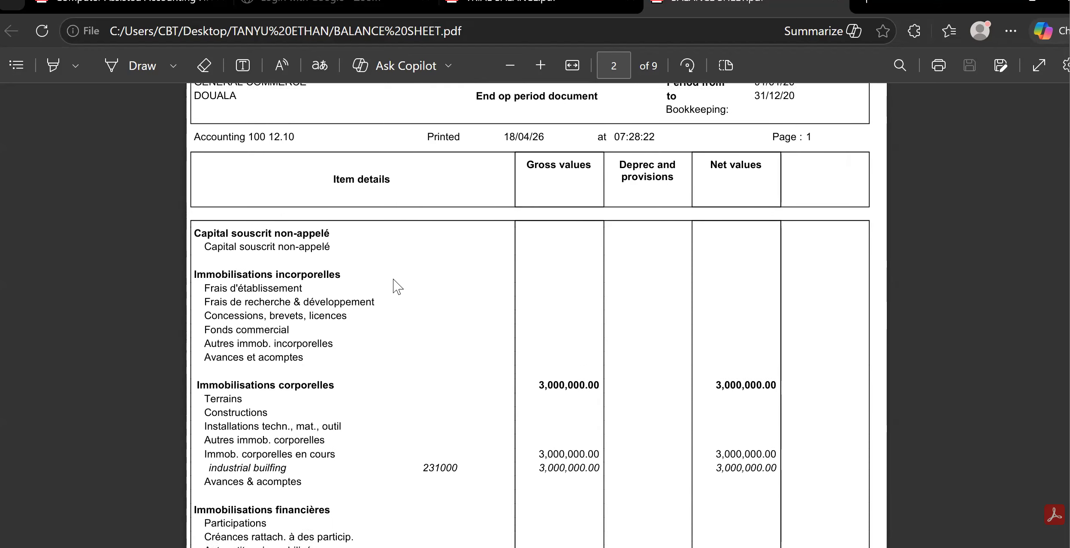
{"action": "scroll", "coordinate": [398, 287], "scroll_direction": "up", "scroll_amount": 1}
{"action": "scroll", "coordinate": [397, 287], "scroll_direction": "down", "scroll_amount": 2}
{"action": "scroll", "coordinate": [398, 287], "scroll_direction": "down", "scroll_amount": 10}
{"action": "scroll", "coordinate": [397, 287], "scroll_direction": "down", "scroll_amount": 15}
{"action": "scroll", "coordinate": [397, 286], "scroll_direction": "down", "scroll_amount": 3}
{"action": "scroll", "coordinate": [398, 286], "scroll_direction": "down", "scroll_amount": 12}
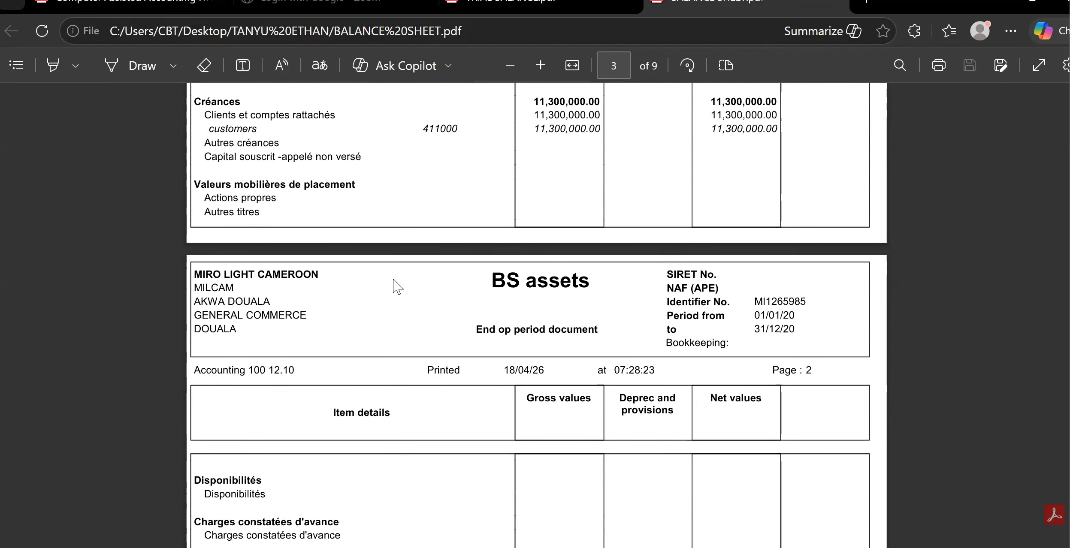
{"action": "scroll", "coordinate": [397, 287], "scroll_direction": "down", "scroll_amount": 20}
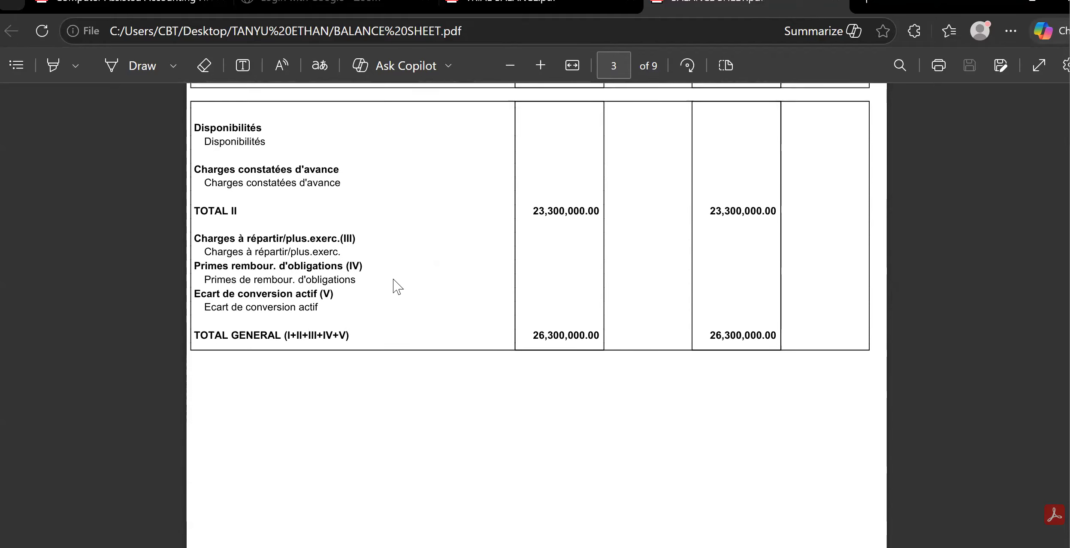
Review the BS liabilities pages of the PDF, covering capital, result for the period, loan, suppliers and the general total.
{"action": "scroll", "coordinate": [397, 286], "scroll_direction": "down", "scroll_amount": 4}
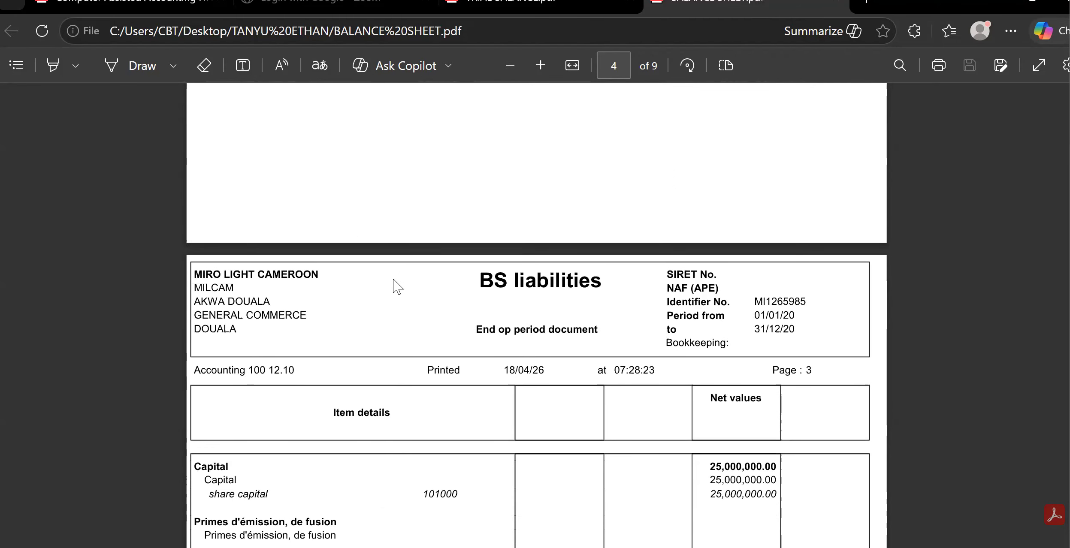
{"action": "scroll", "coordinate": [397, 287], "scroll_direction": "down", "scroll_amount": 4}
{"action": "scroll", "coordinate": [398, 286], "scroll_direction": "up", "scroll_amount": 3}
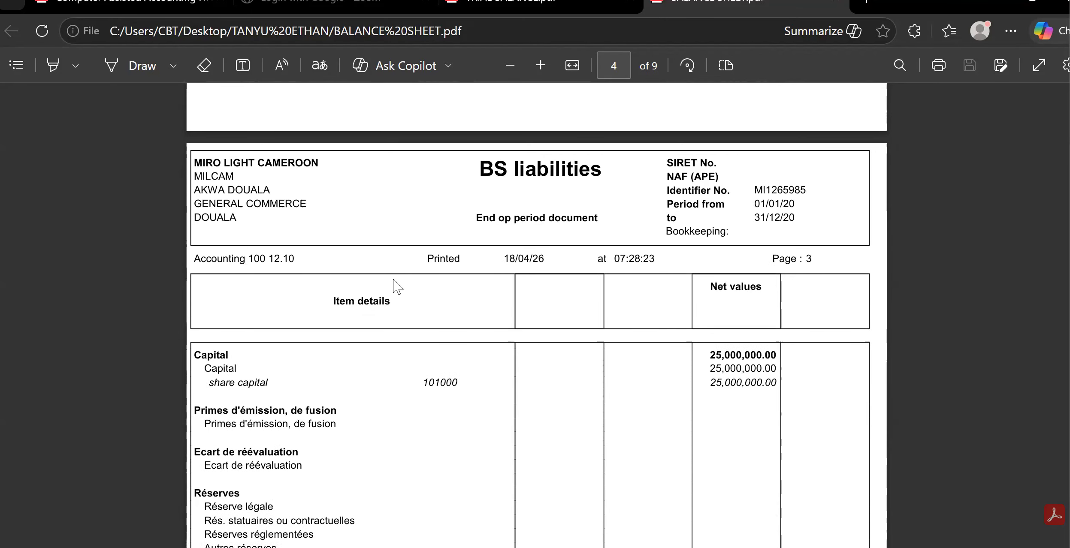
{"action": "scroll", "coordinate": [397, 287], "scroll_direction": "down", "scroll_amount": 10}
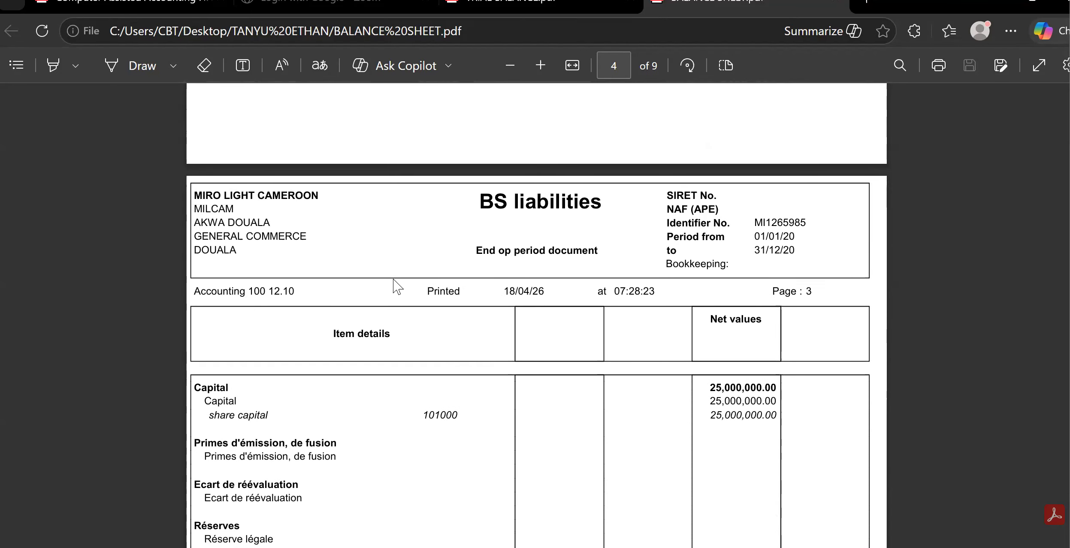
{"action": "scroll", "coordinate": [397, 287], "scroll_direction": "down", "scroll_amount": 8}
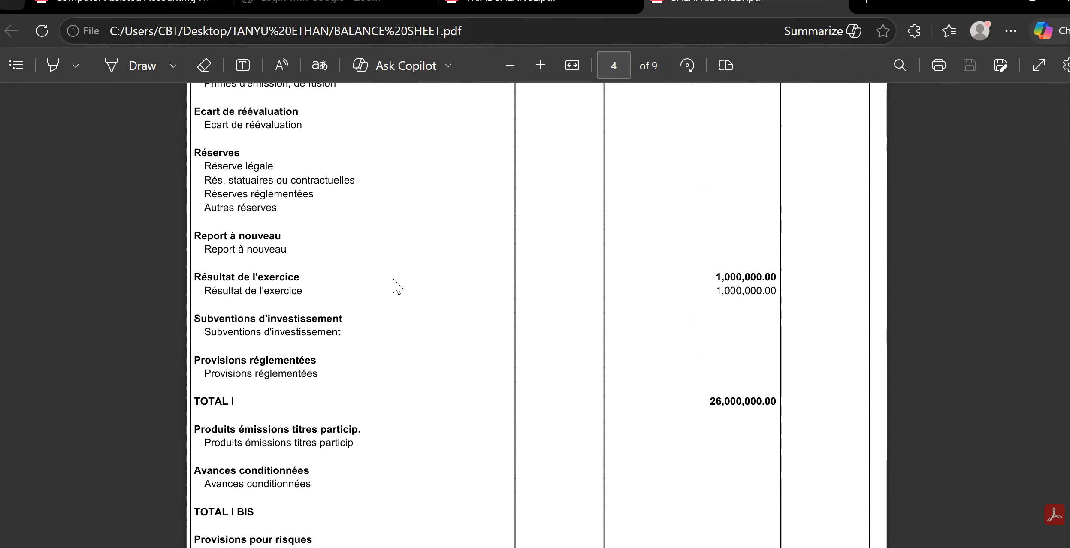
{"action": "scroll", "coordinate": [398, 287], "scroll_direction": "down", "scroll_amount": 12}
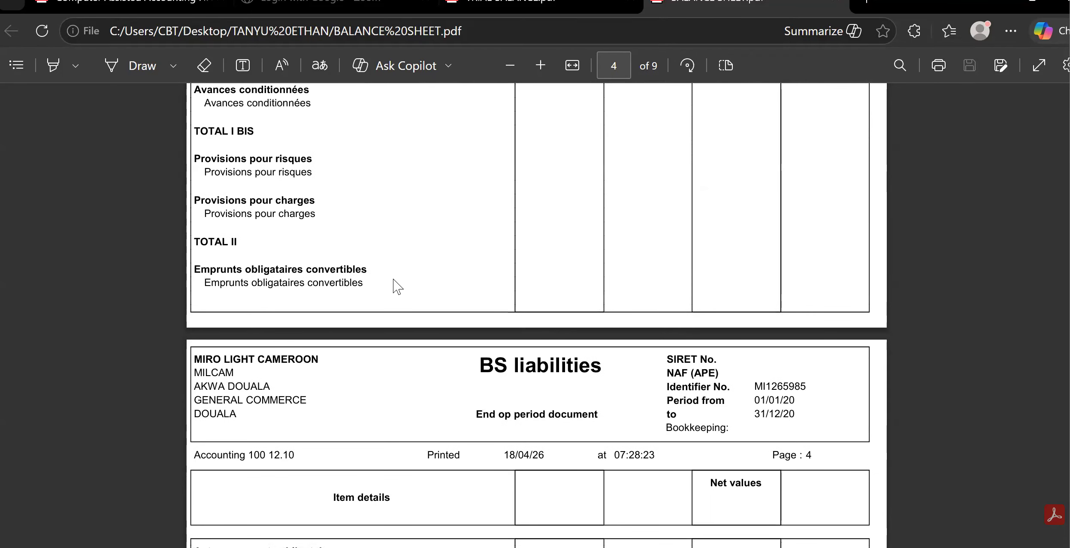
{"action": "scroll", "coordinate": [398, 286], "scroll_direction": "down", "scroll_amount": 18}
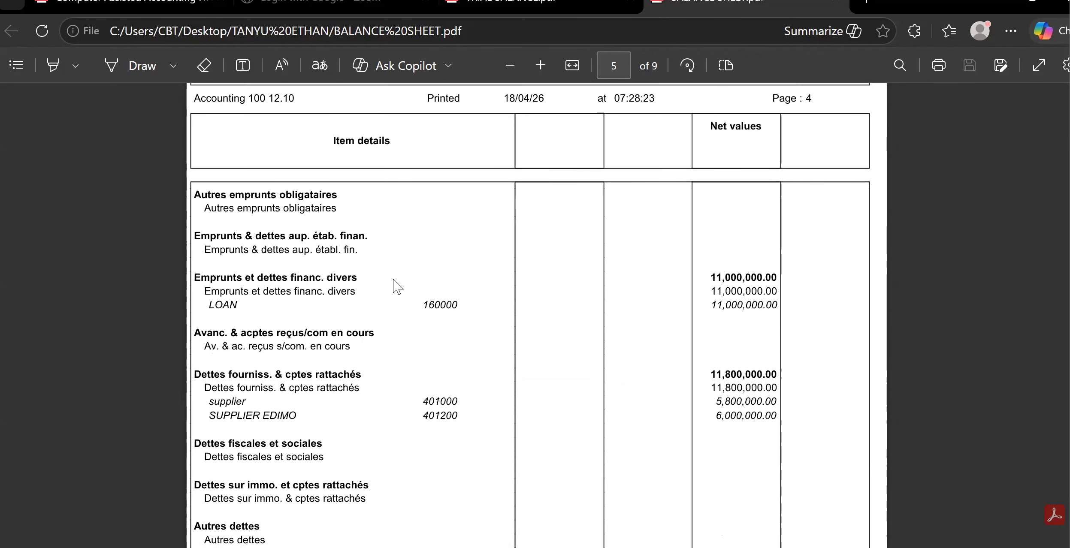
{"action": "scroll", "coordinate": [397, 286], "scroll_direction": "down", "scroll_amount": 20}
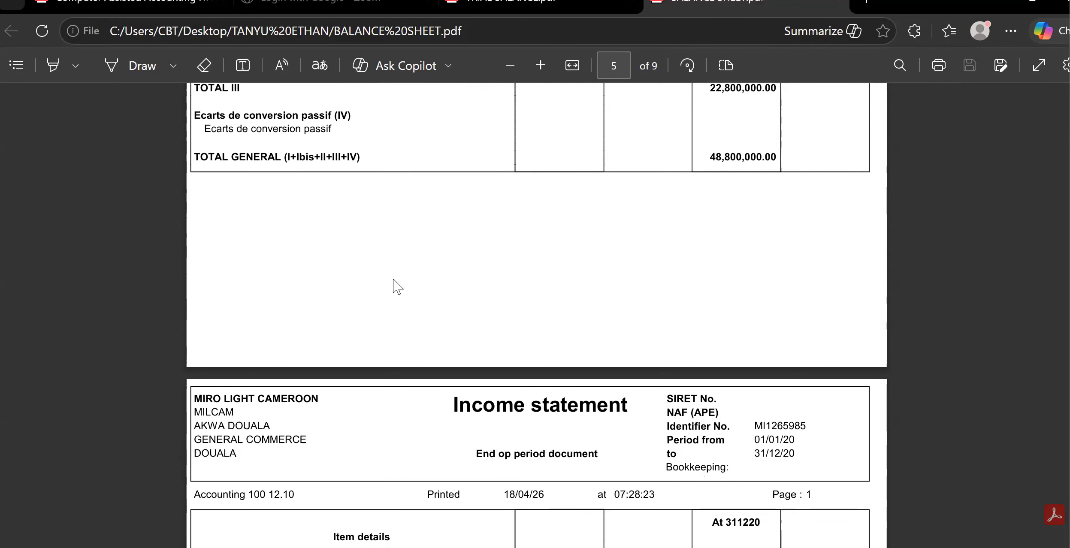
Examine the income statement in the BALANCE SHEET PDF from the operating charges through to the last page.
{"action": "scroll", "coordinate": [397, 286], "scroll_direction": "down", "scroll_amount": 7}
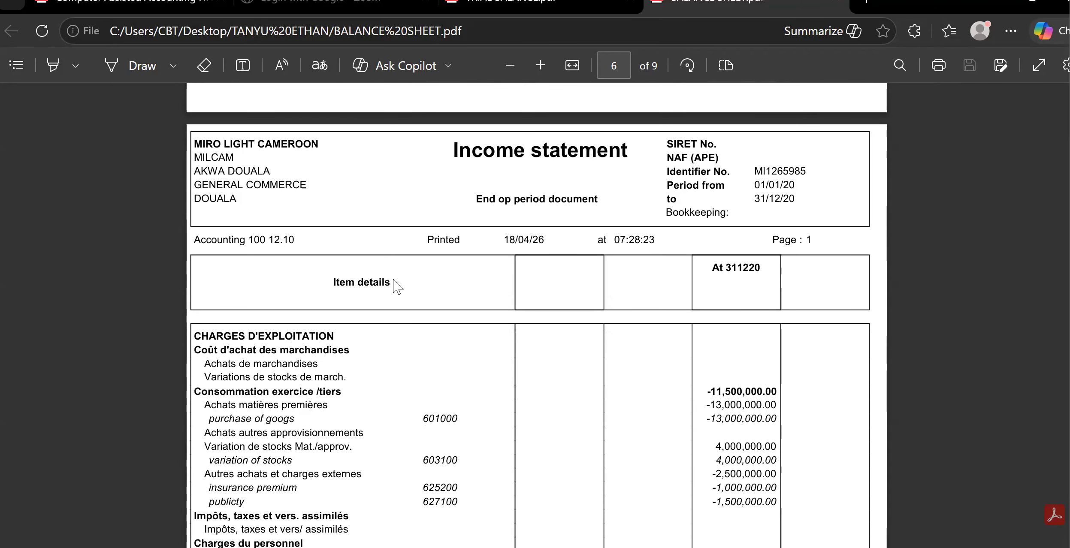
{"action": "scroll", "coordinate": [398, 286], "scroll_direction": "down", "scroll_amount": 20}
{"action": "scroll", "coordinate": [398, 287], "scroll_direction": "down", "scroll_amount": 18}
{"action": "scroll", "coordinate": [397, 287], "scroll_direction": "down", "scroll_amount": 20}
{"action": "scroll", "coordinate": [398, 286], "scroll_direction": "down", "scroll_amount": 9}
{"action": "scroll", "coordinate": [397, 286], "scroll_direction": "down", "scroll_amount": 20}
{"action": "scroll", "coordinate": [398, 287], "scroll_direction": "down", "scroll_amount": 20}
{"action": "scroll", "coordinate": [397, 286], "scroll_direction": "down", "scroll_amount": 7}
{"action": "scroll", "coordinate": [239, 236], "scroll_direction": "down", "scroll_amount": 2}
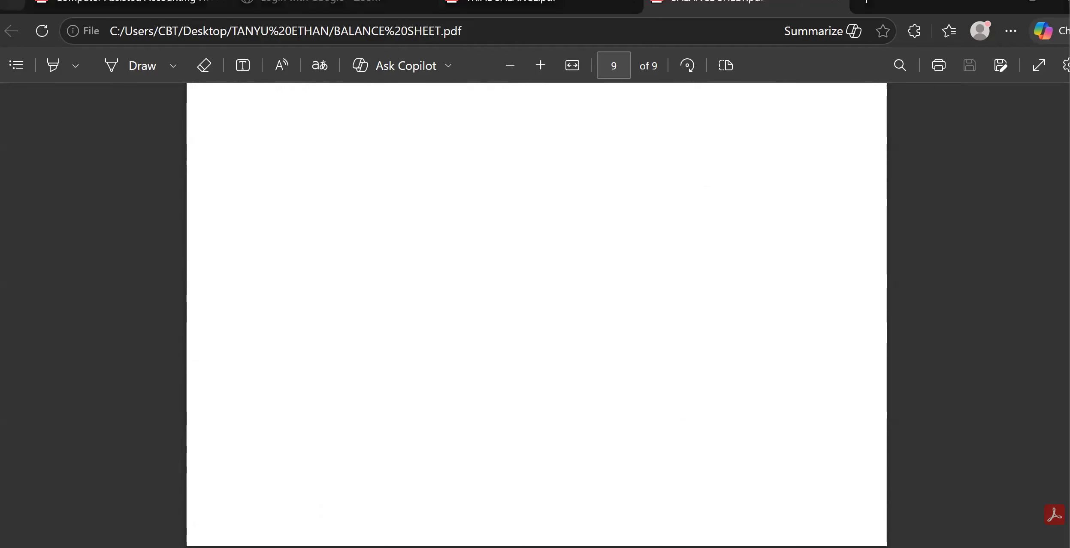
{"action": "mouse_move", "coordinate": [652, 547]}
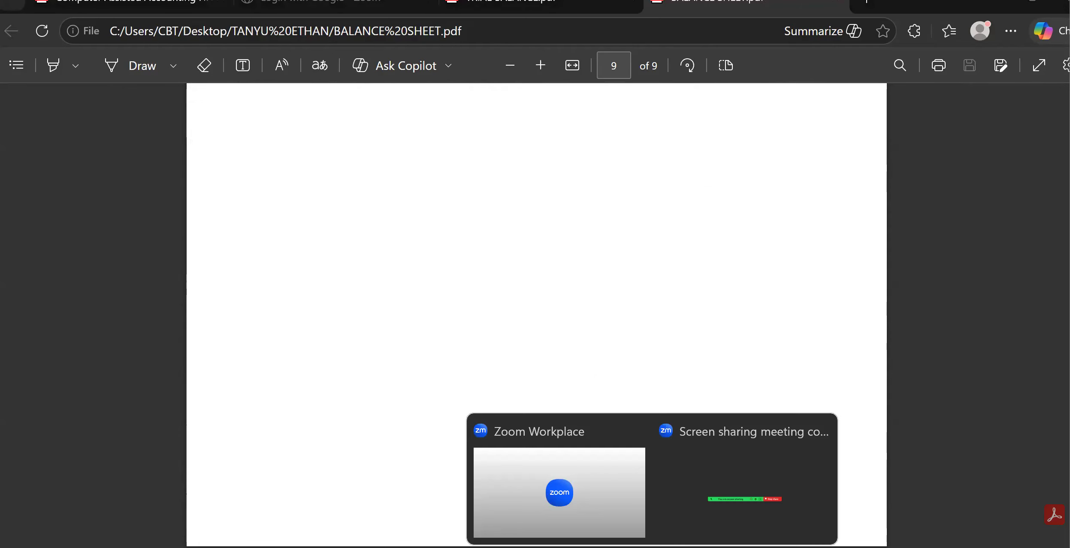